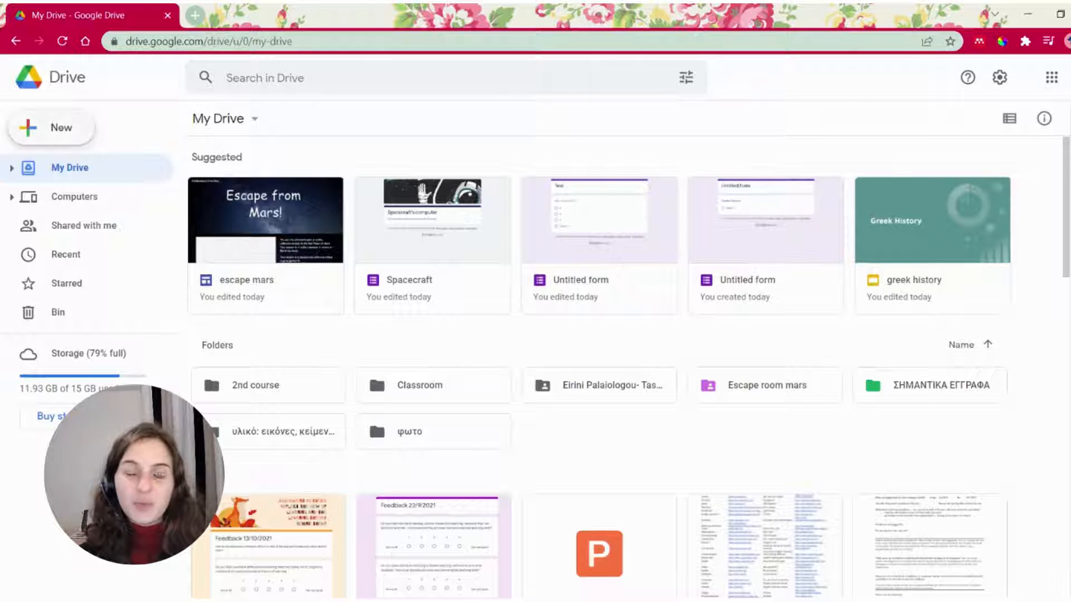
# Step: Create a new blank Google Forms form from My Drive
pyautogui.click(51, 128)
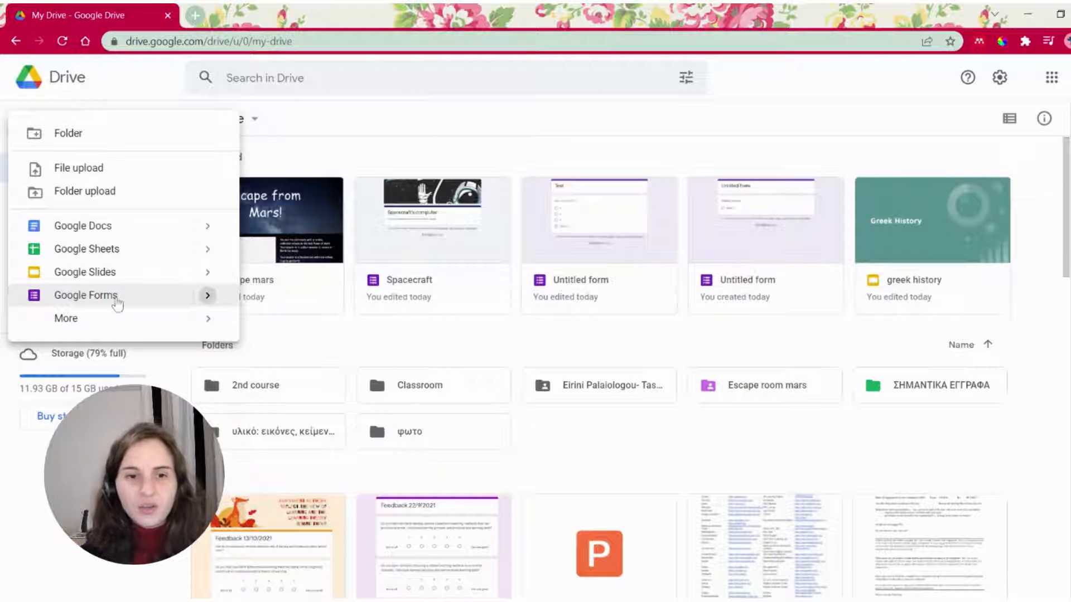
pyautogui.moveTo(117, 304)
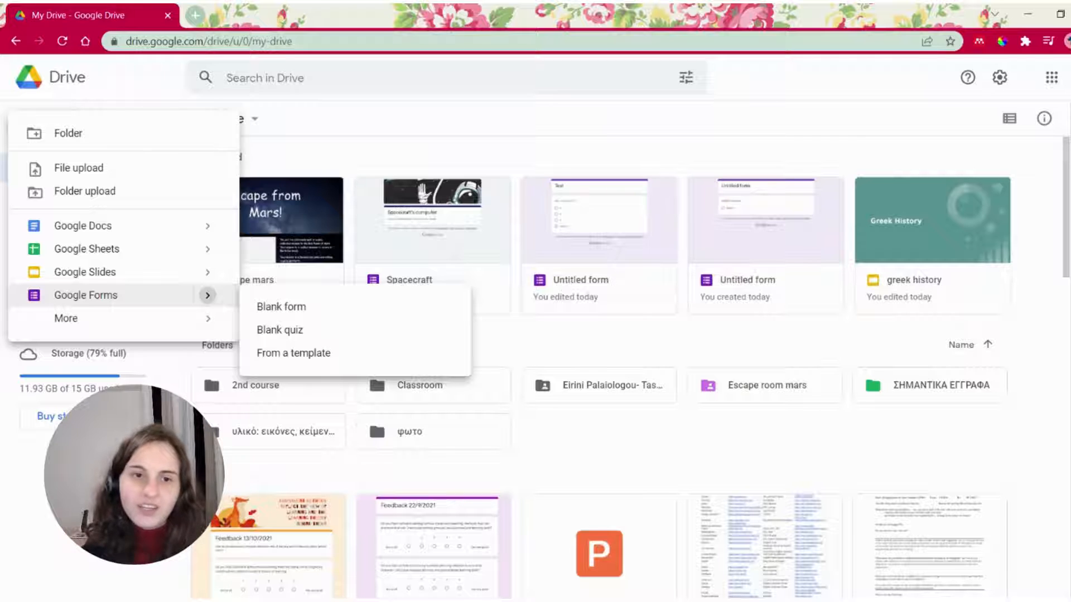
pyautogui.click(35, 296)
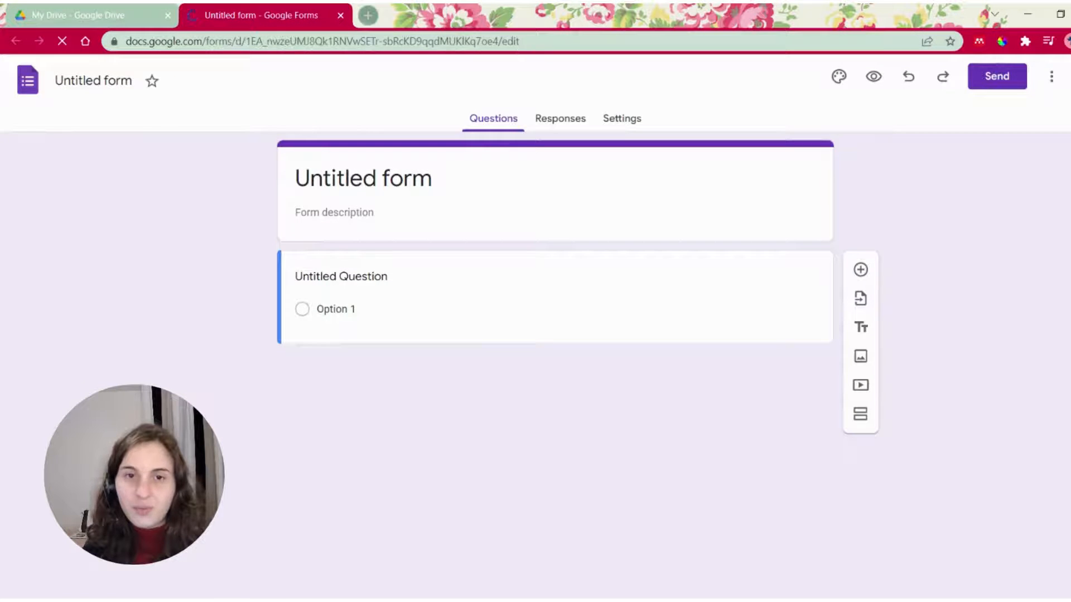
# Step: Create another blank form through the forms.new address in a separate browser tab and close that tab
pyautogui.click(368, 15)
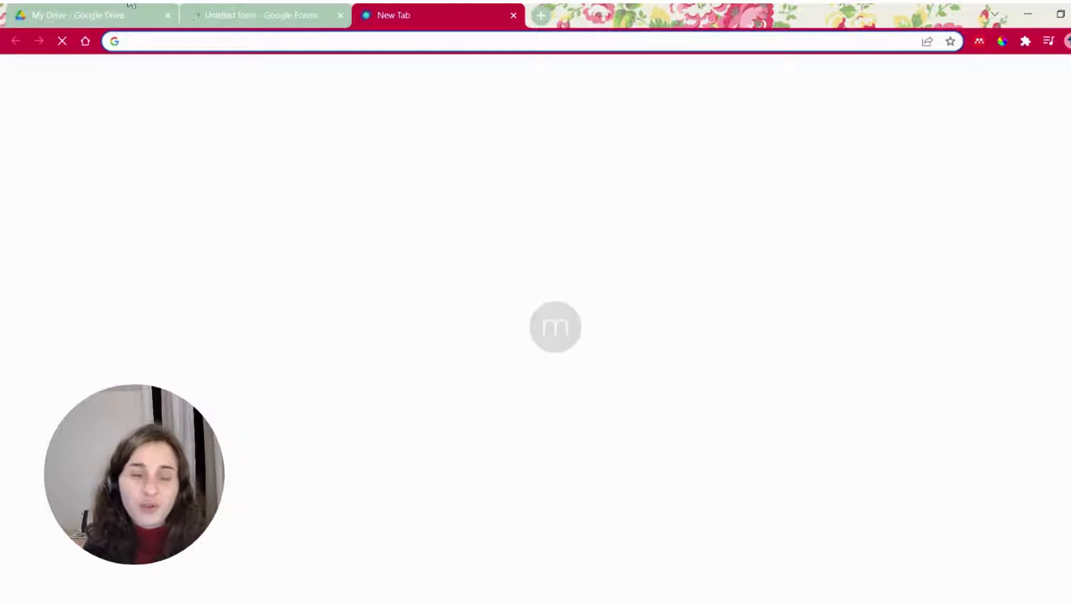
pyautogui.write('for')
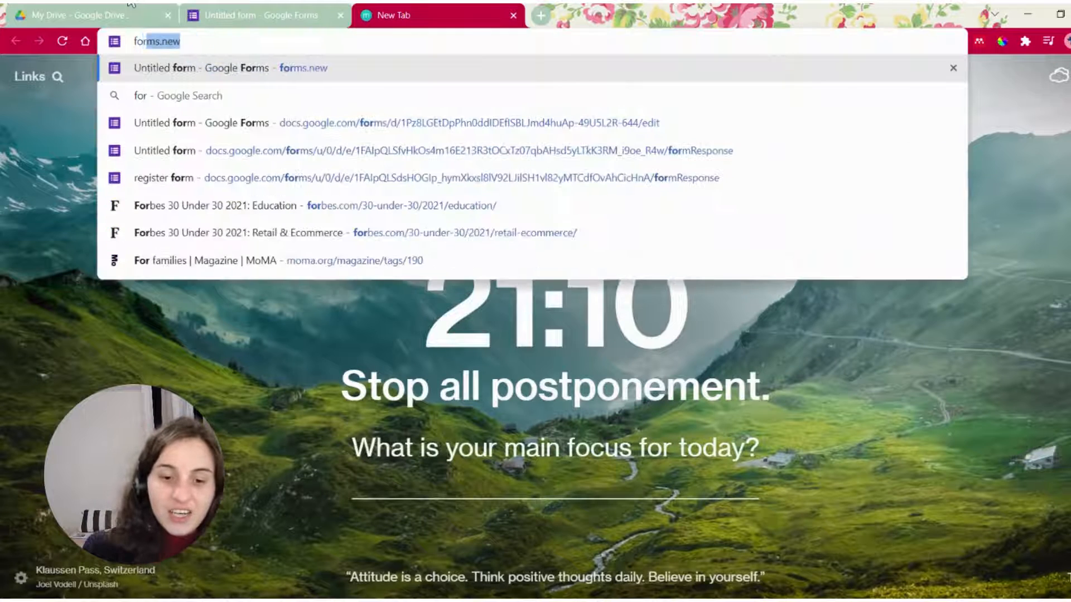
pyautogui.write('ms.new')
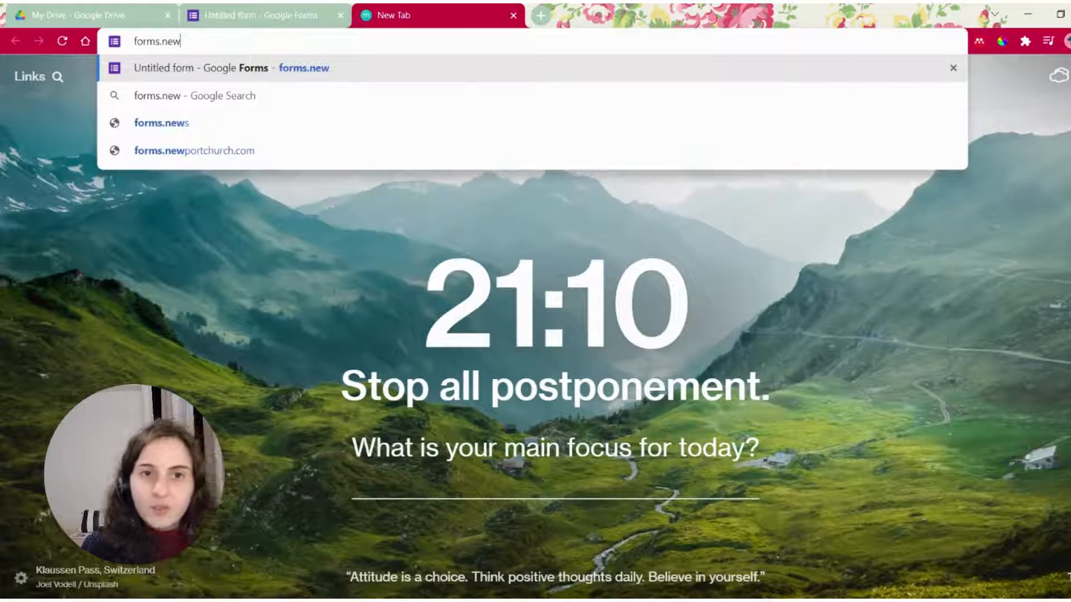
pyautogui.press('Return')
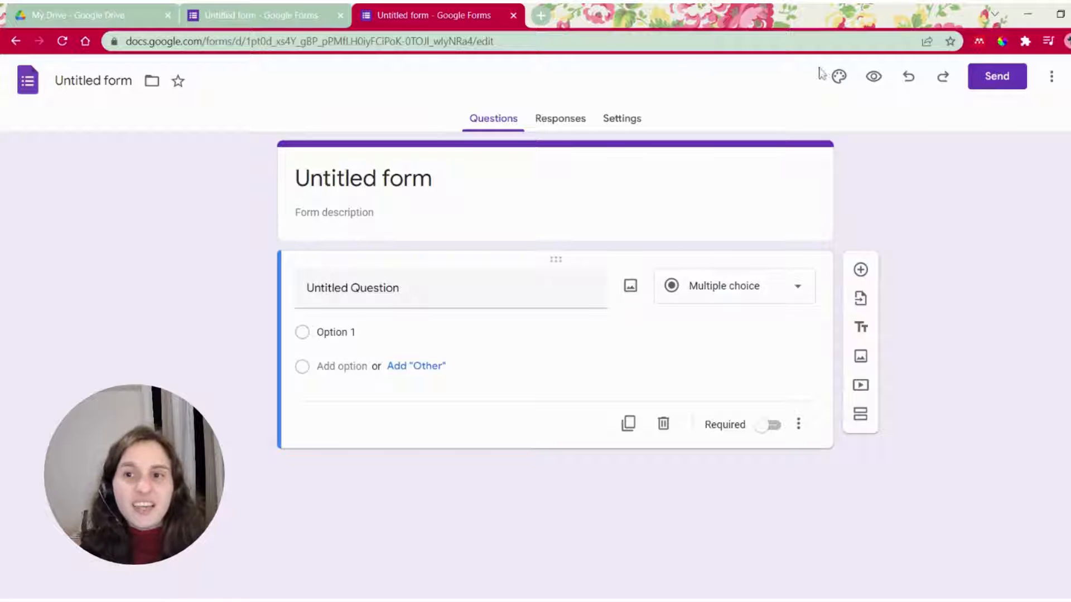
pyautogui.click(513, 15)
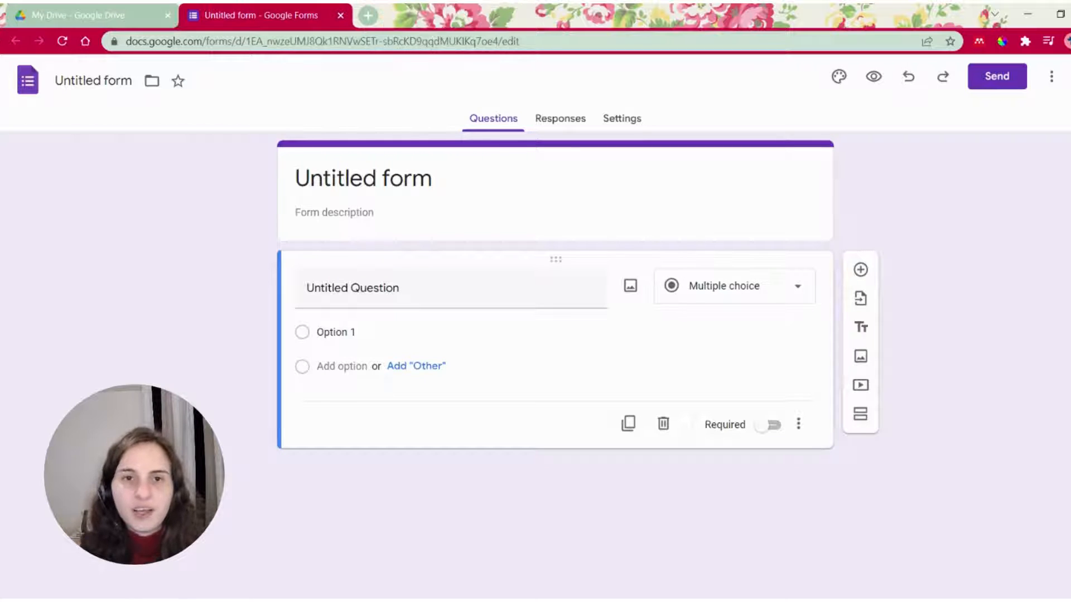
# Step: Replace the form's title with "registration form drama club"
pyautogui.tripleClick(402, 178)
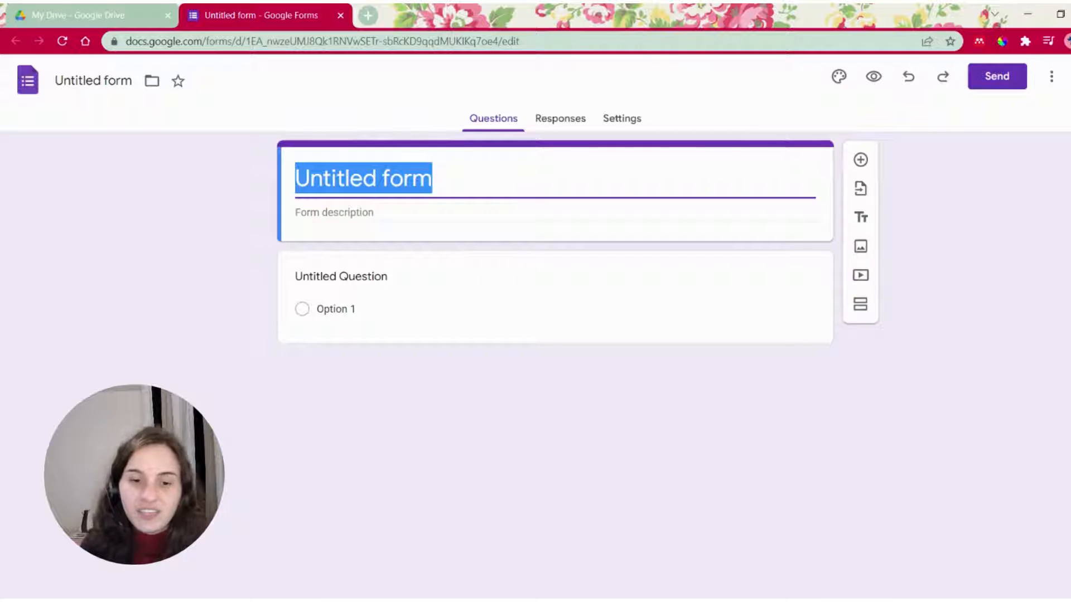
pyautogui.write('re')
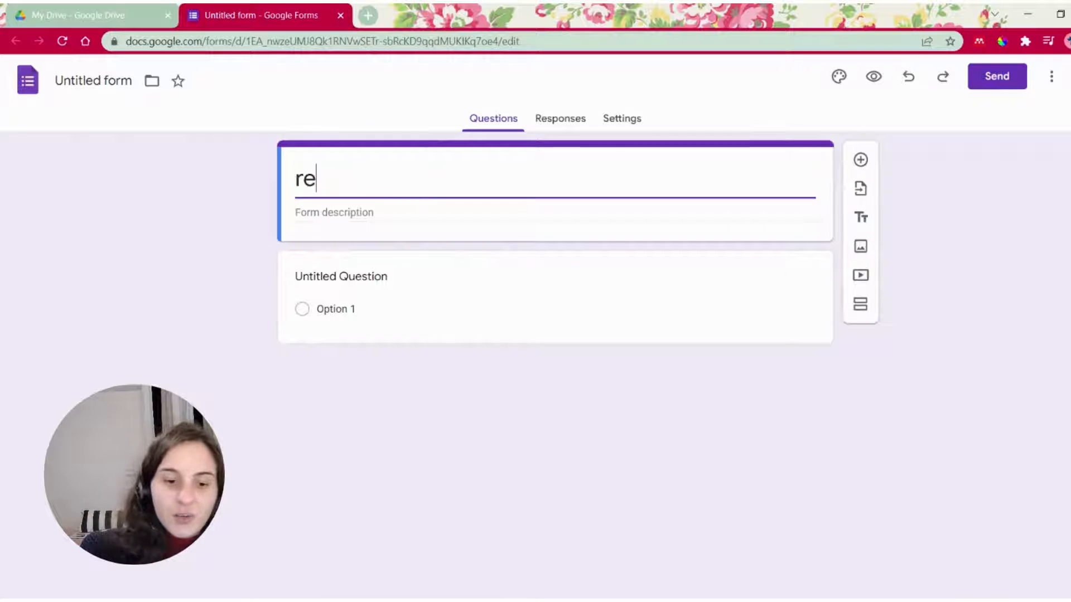
pyautogui.write('gistration')
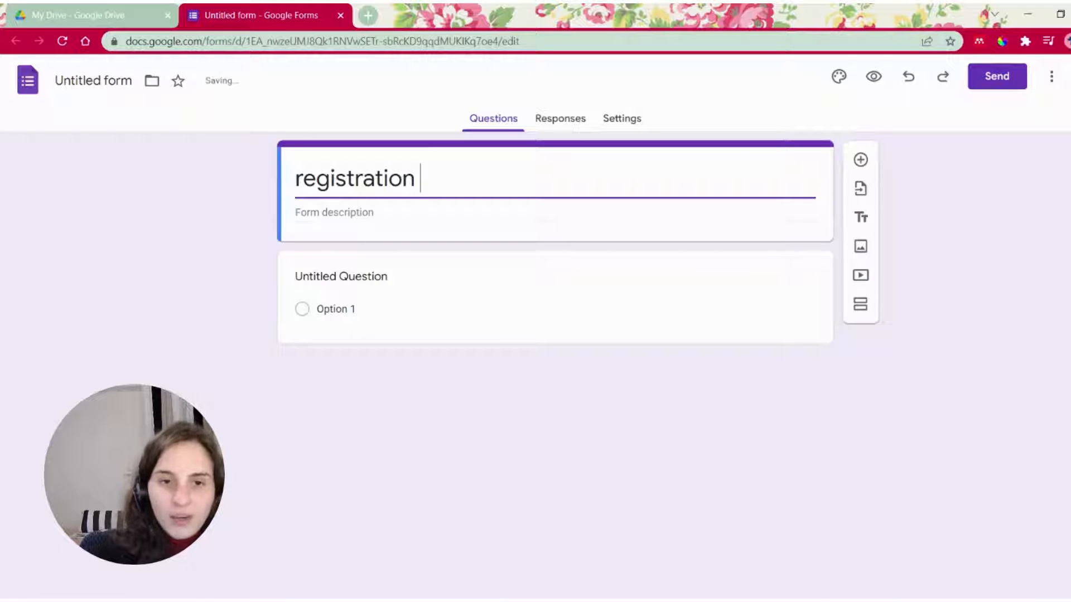
pyautogui.write(' form ')
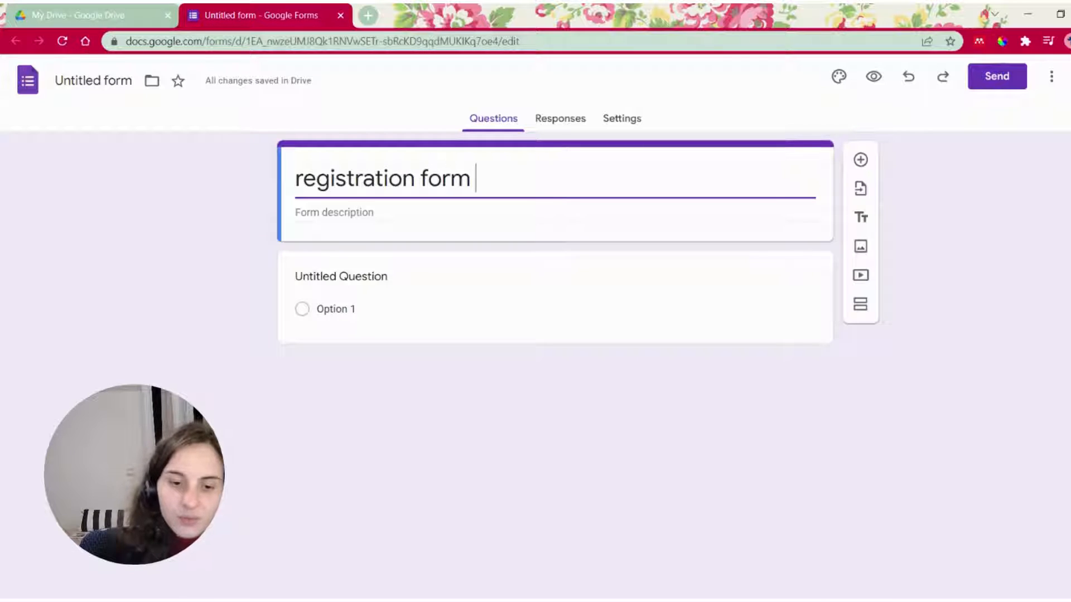
pyautogui.write('drama cl')
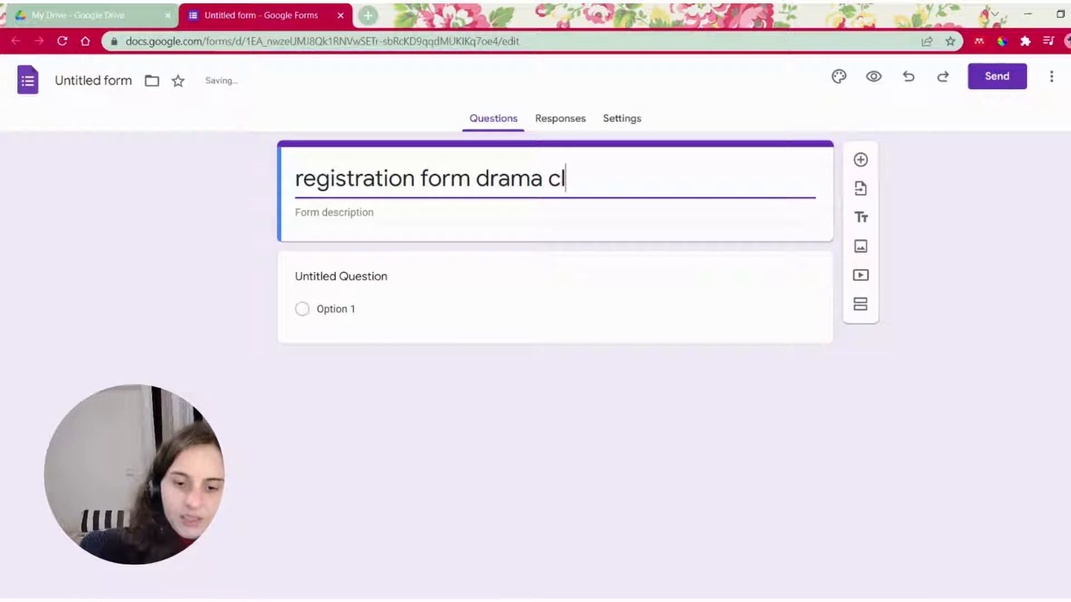
pyautogui.press('BackSpace')
pyautogui.write('l')
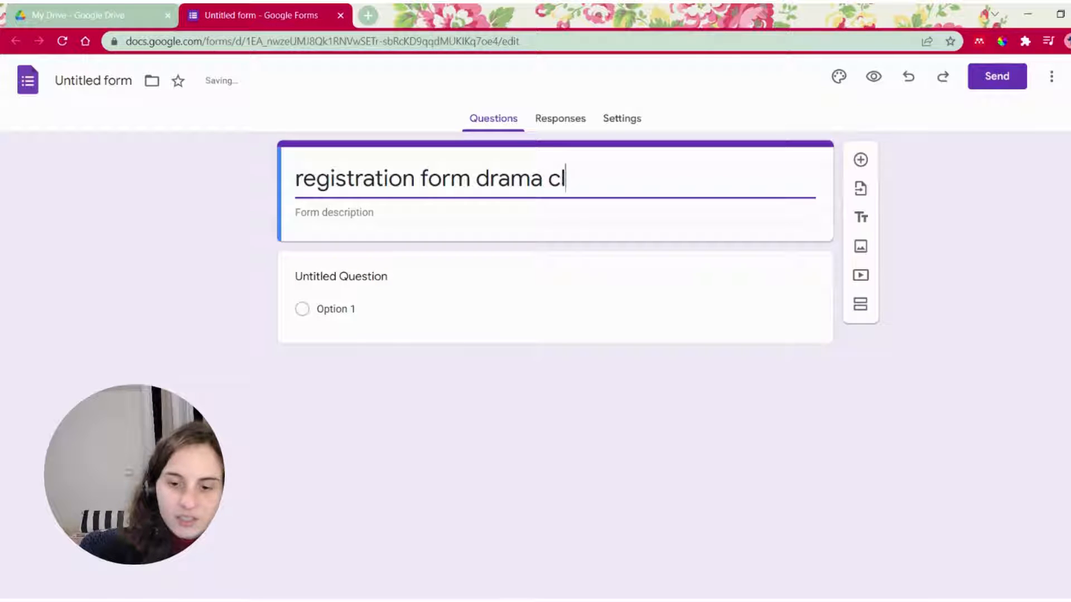
pyautogui.write('ub')
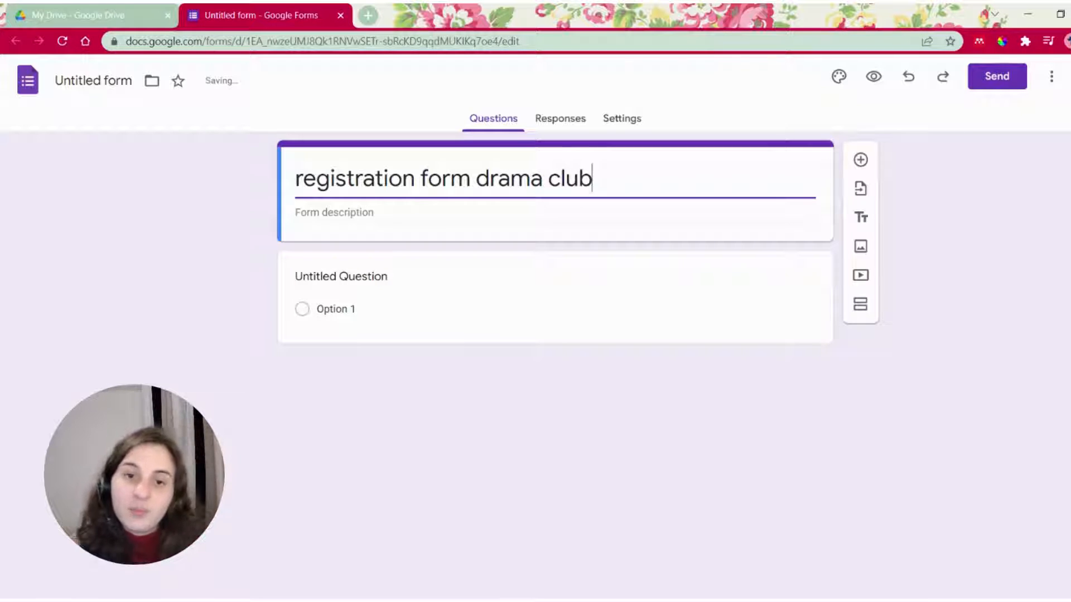
# Step: Add a blank question directly below the form header and reselect the header
pyautogui.click(334, 212)
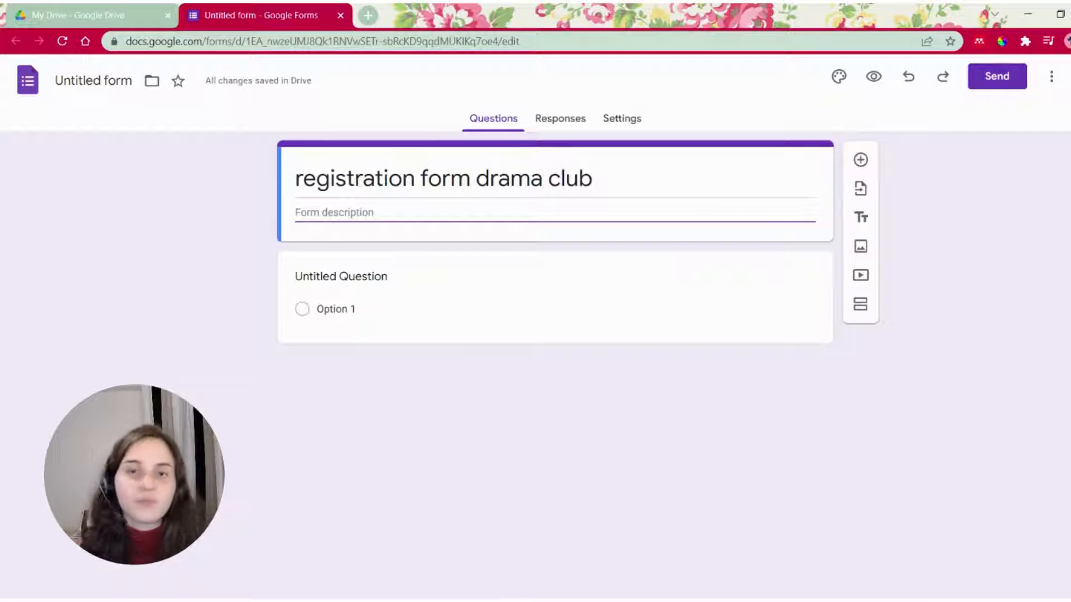
pyautogui.click(860, 160)
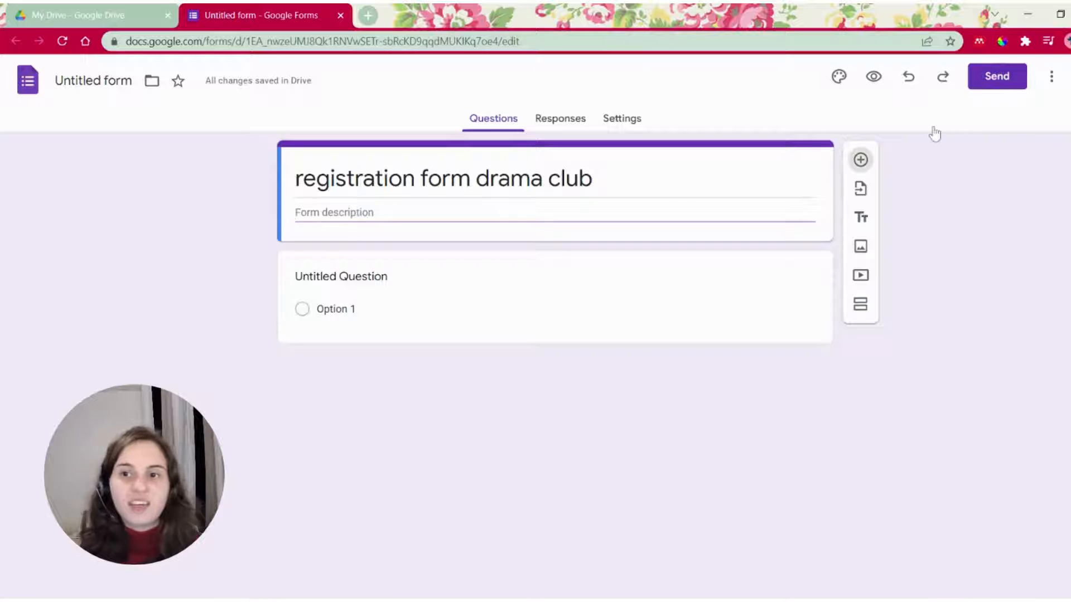
pyautogui.click(662, 186)
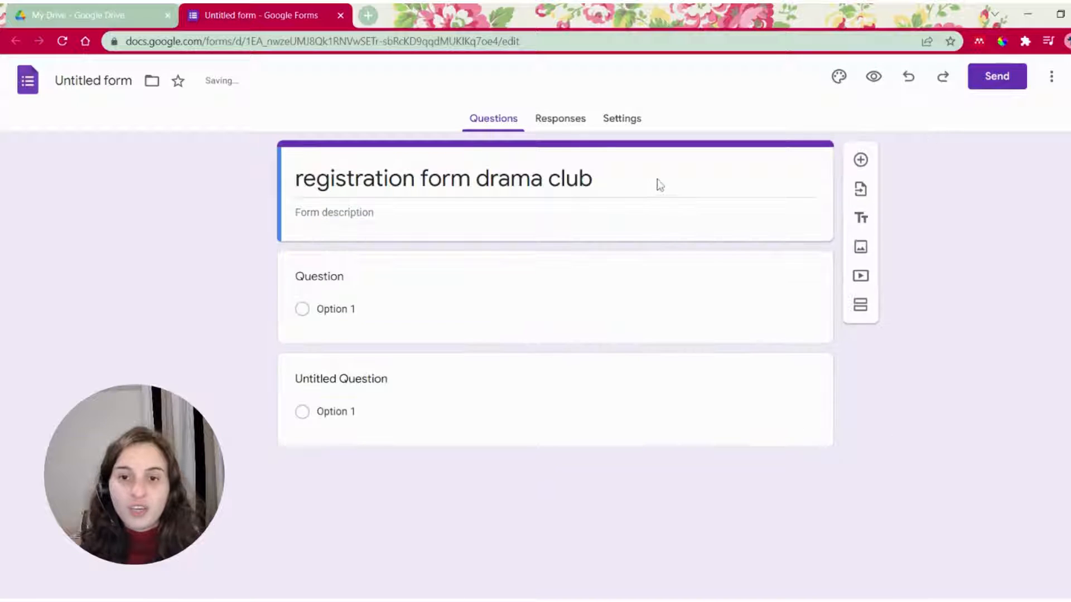
# Step: Search Google images for "drama" and insert the black-and-white theatre masks picture below the form header
pyautogui.click(860, 246)
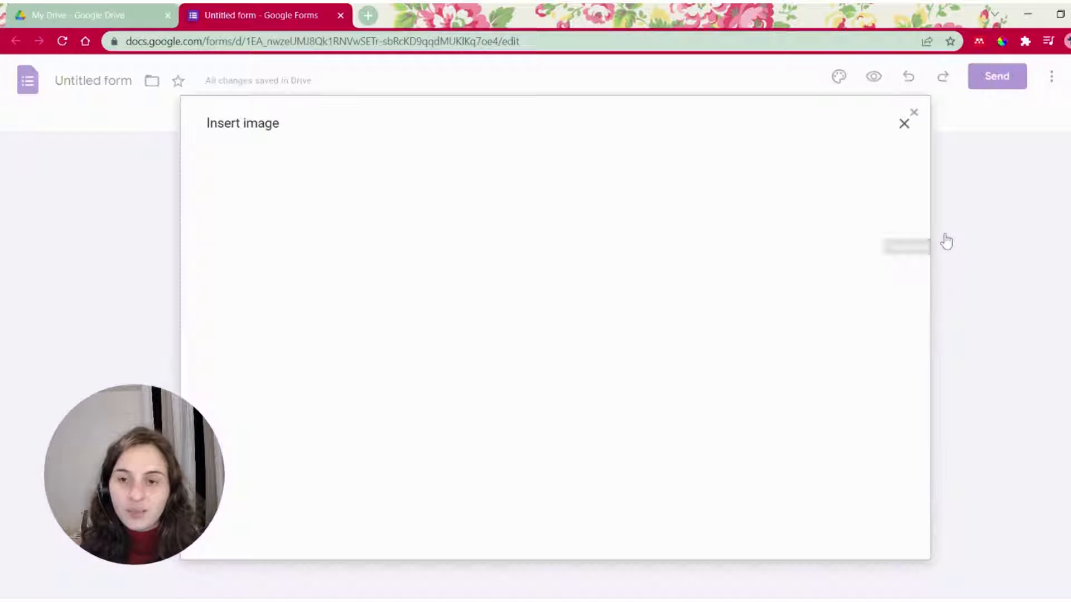
pyautogui.click(615, 166)
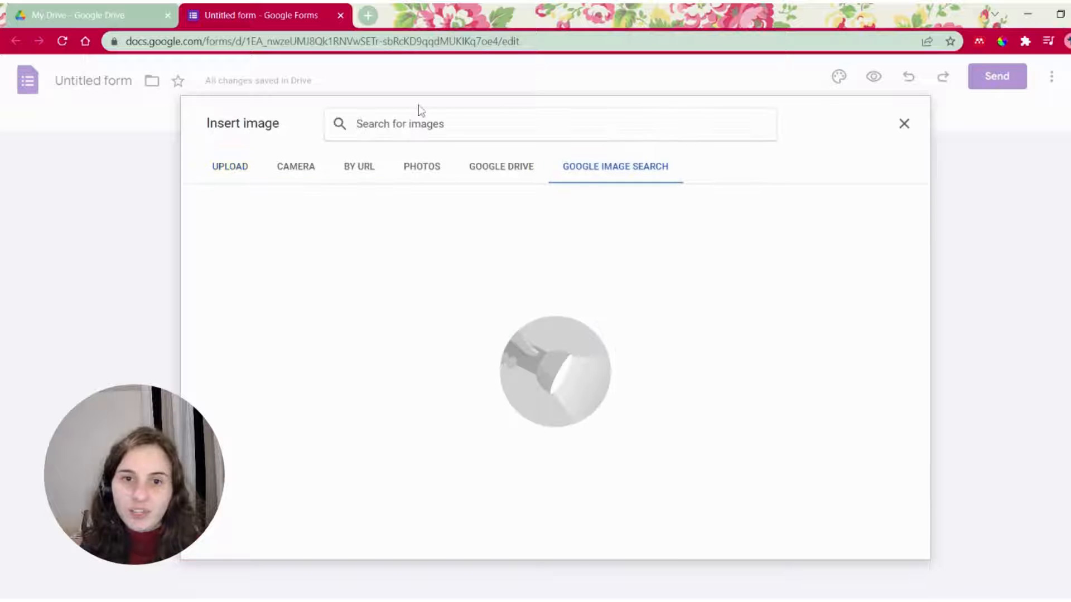
pyautogui.write('drama')
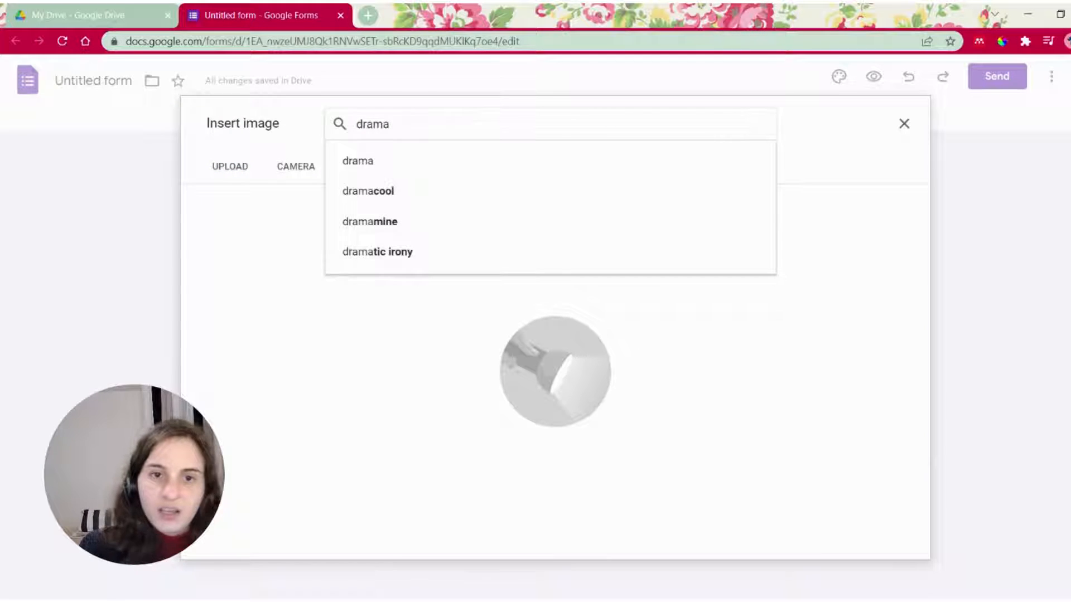
pyautogui.press('Return')
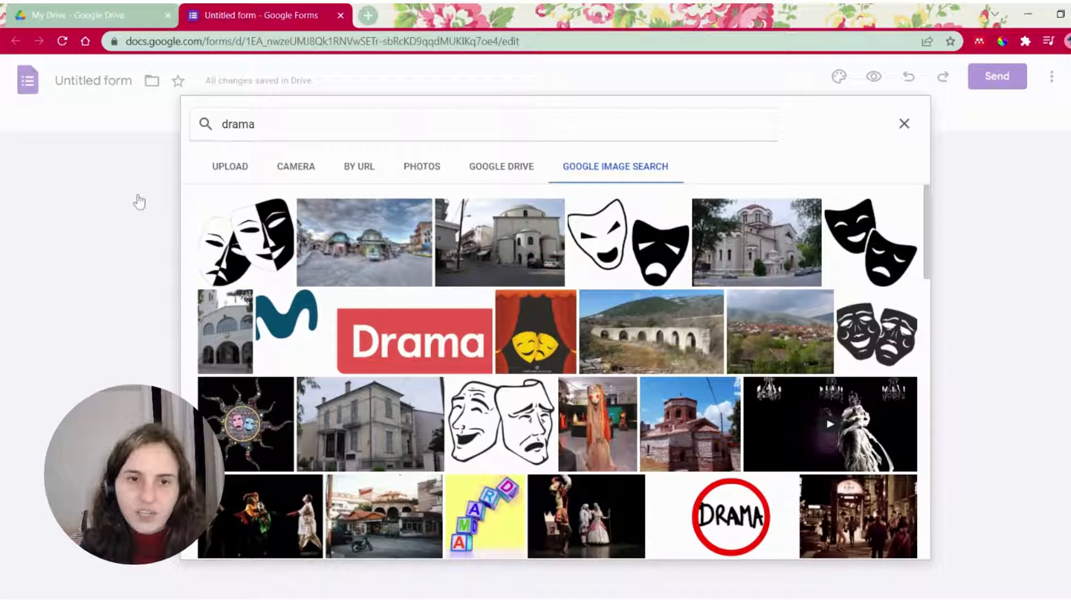
pyautogui.click(246, 242)
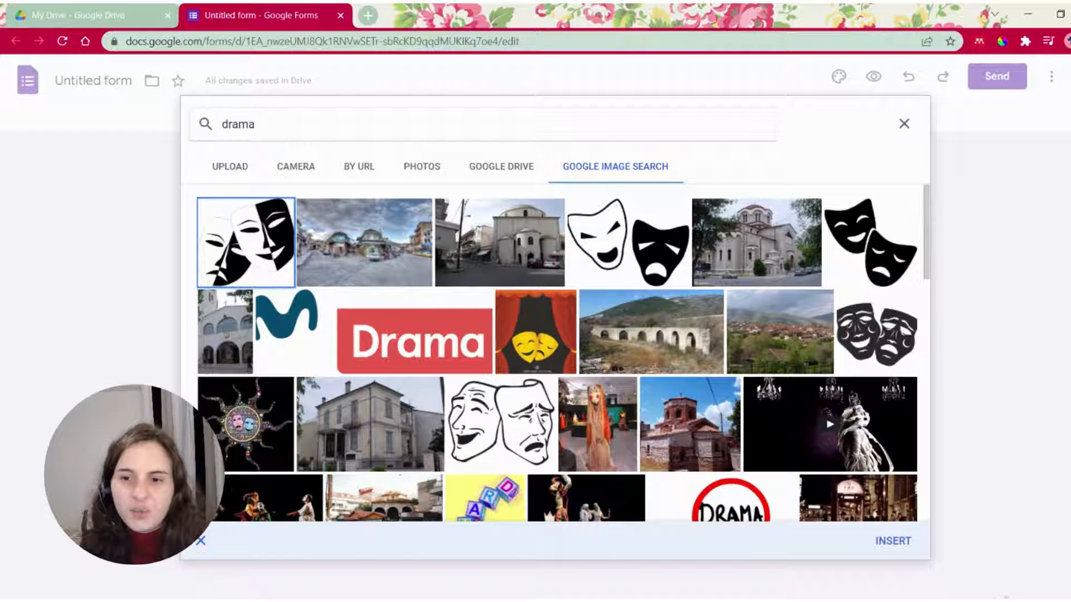
pyautogui.click(893, 541)
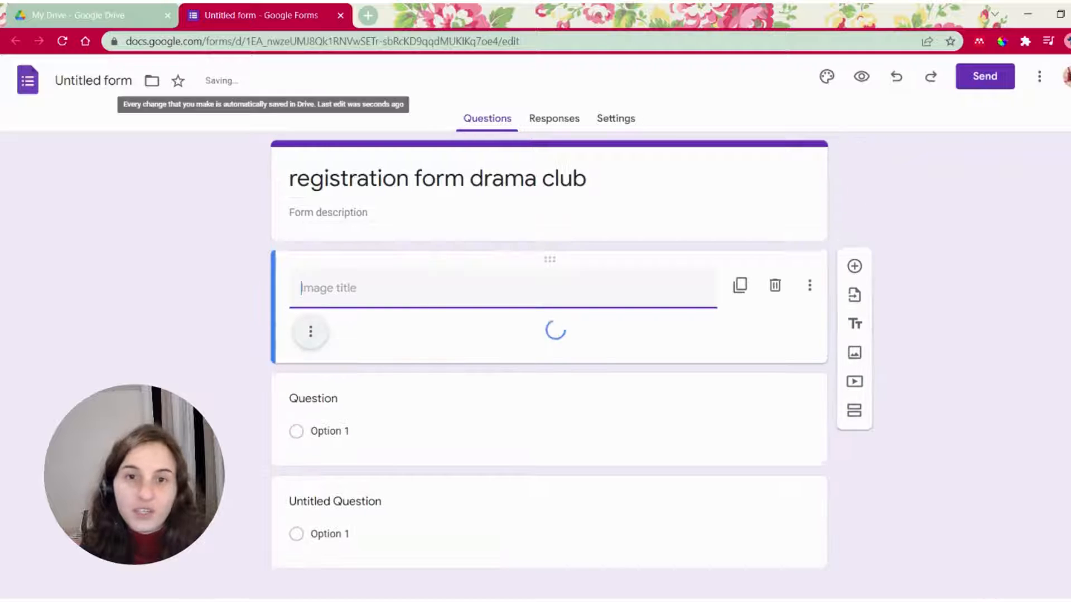
# Step: Shrink the inserted theatre masks image proportionally to roughly a third of its width
pyautogui.scroll(-3, 714, 391)
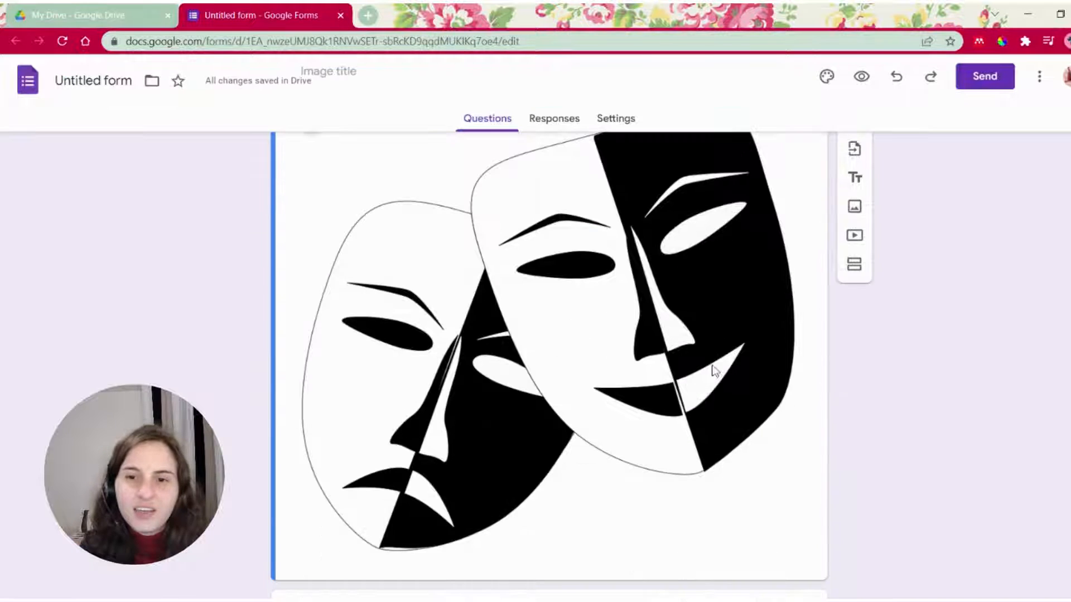
pyautogui.click(715, 378)
pyautogui.moveTo(794, 551); pyautogui.dragTo(494, 279)
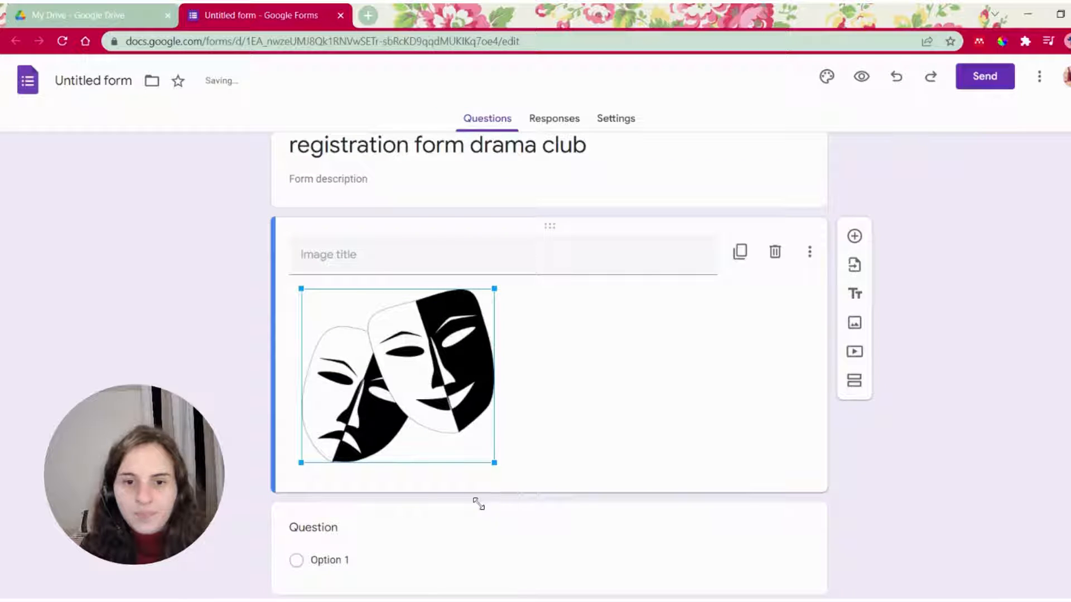
pyautogui.moveTo(478, 504); pyautogui.dragTo(437, 462)
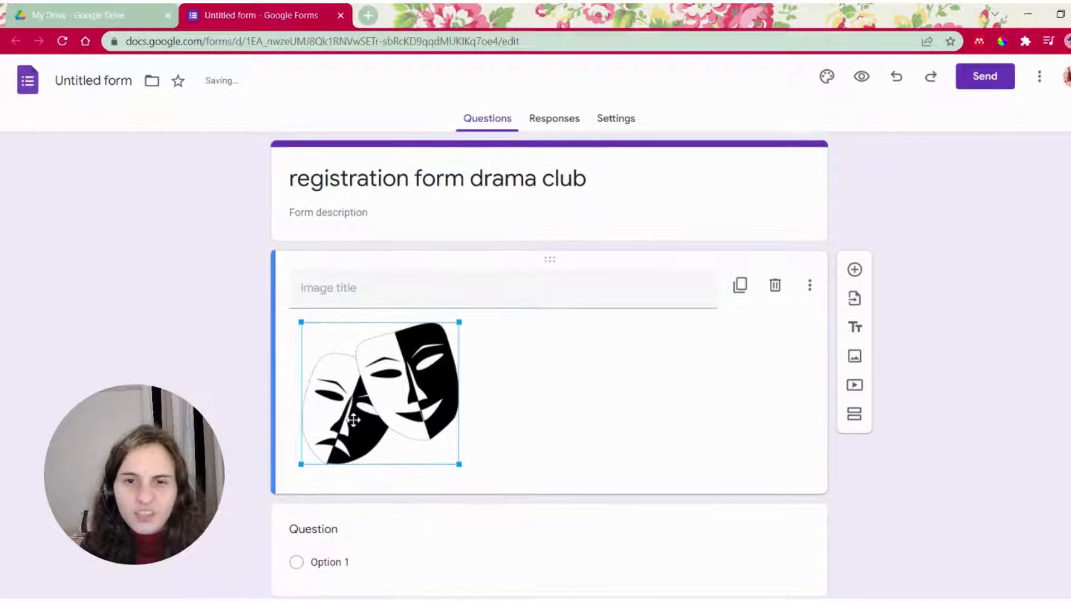
# Step: Insert the same theatre masks image again directly under the form header and shrink it to roughly a third of its width
pyautogui.click(346, 214)
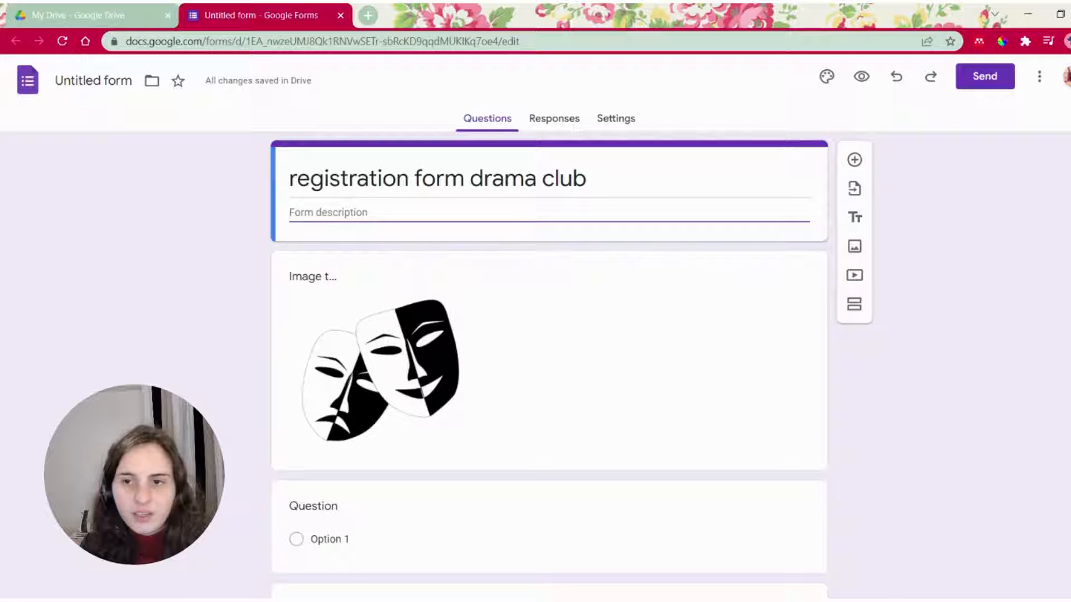
pyautogui.click(855, 246)
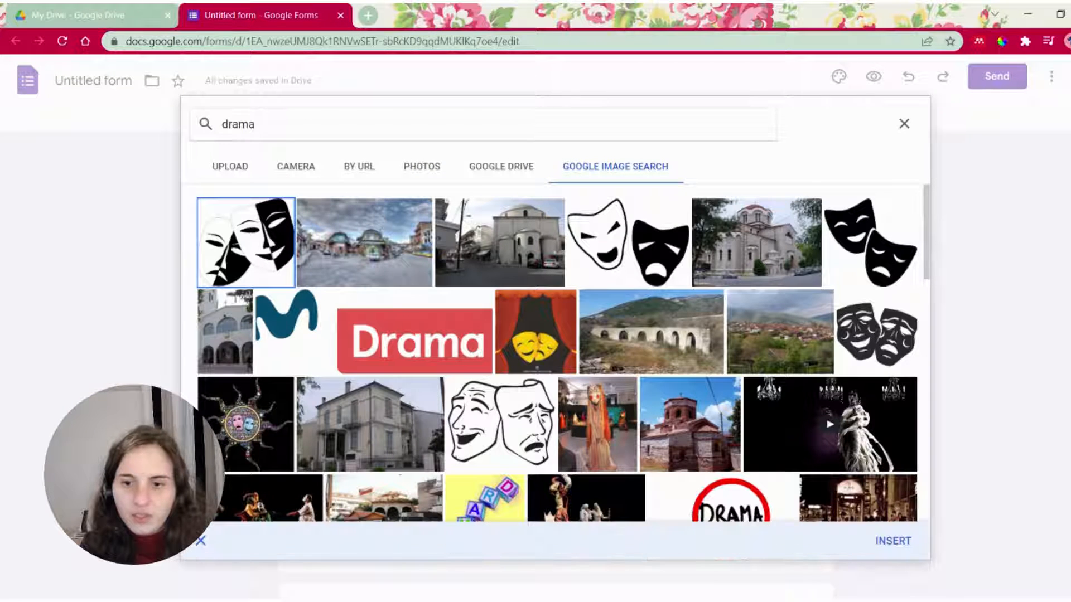
pyautogui.click(892, 540)
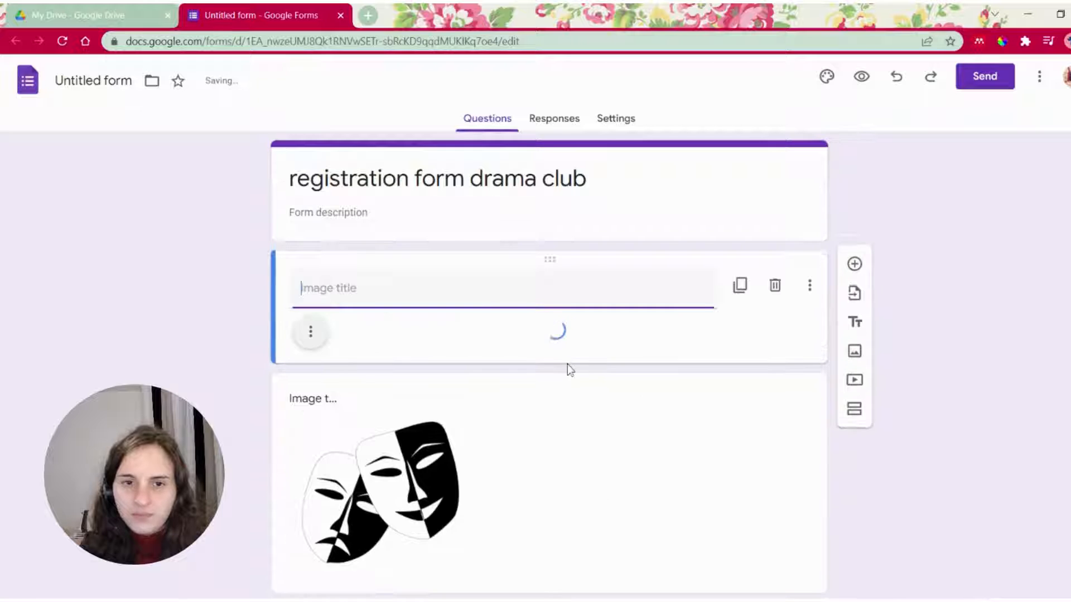
pyautogui.click(567, 364)
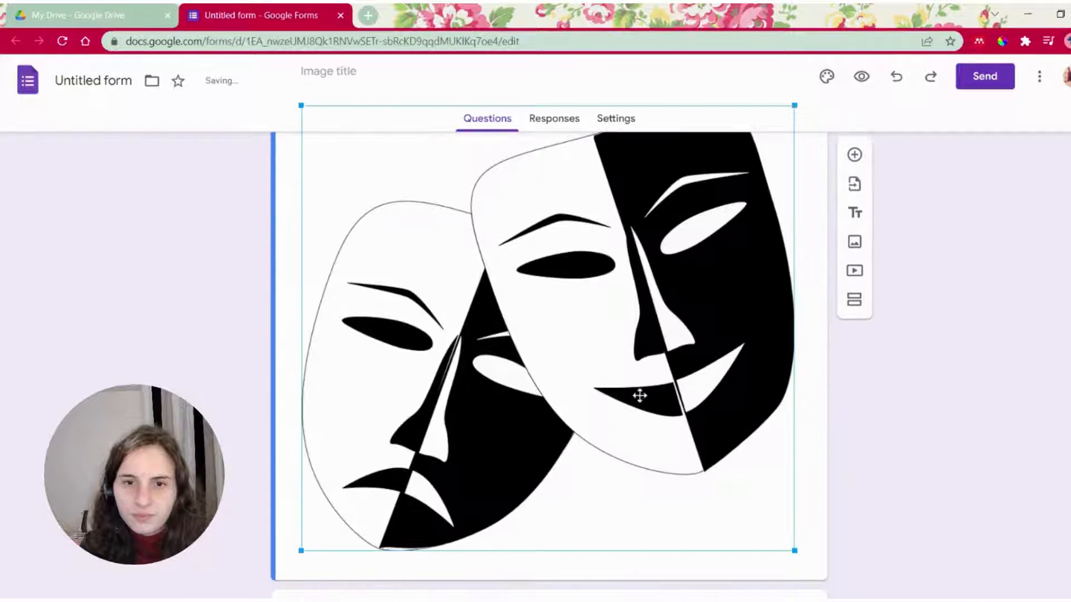
pyautogui.moveTo(794, 551); pyautogui.dragTo(451, 240)
# Step: Delete the lower duplicate of the theatre masks image, keeping the one directly under the form header
pyautogui.click(486, 287)
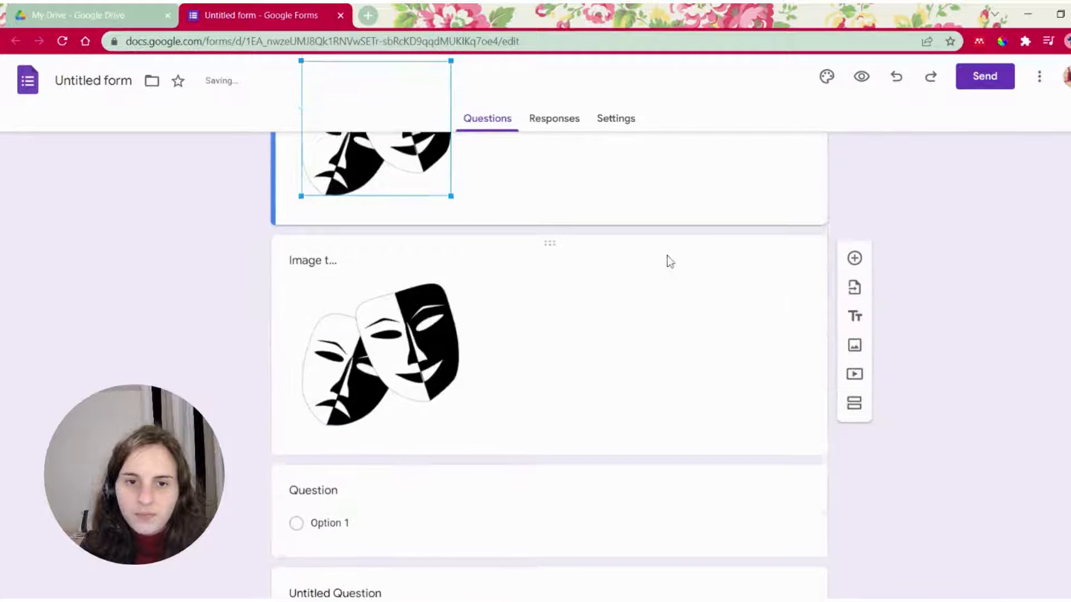
pyautogui.click(774, 363)
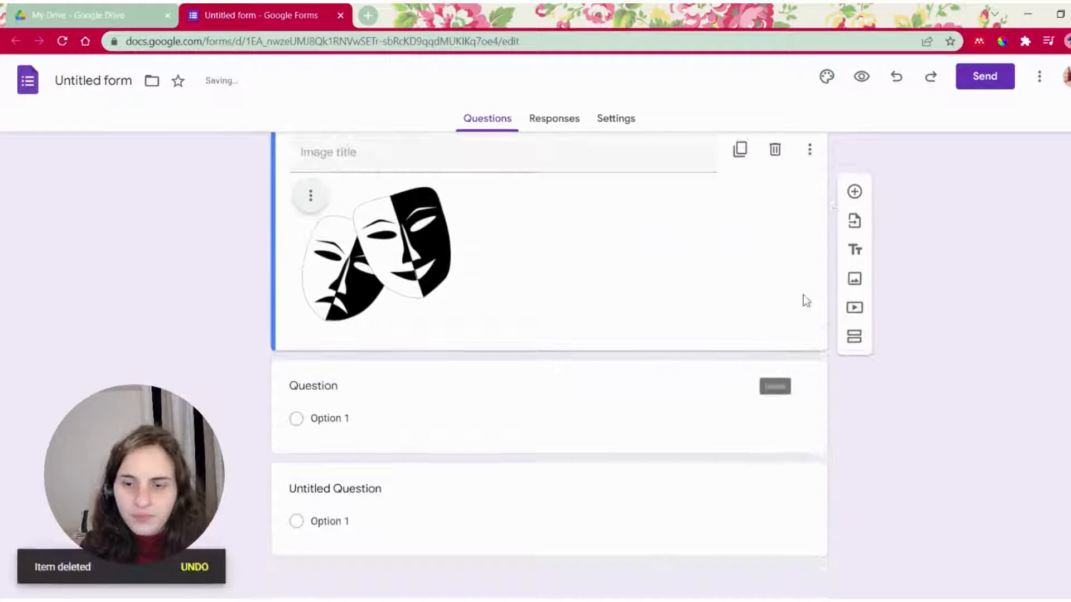
pyautogui.scroll(3, 802, 294)
pyautogui.click(369, 413)
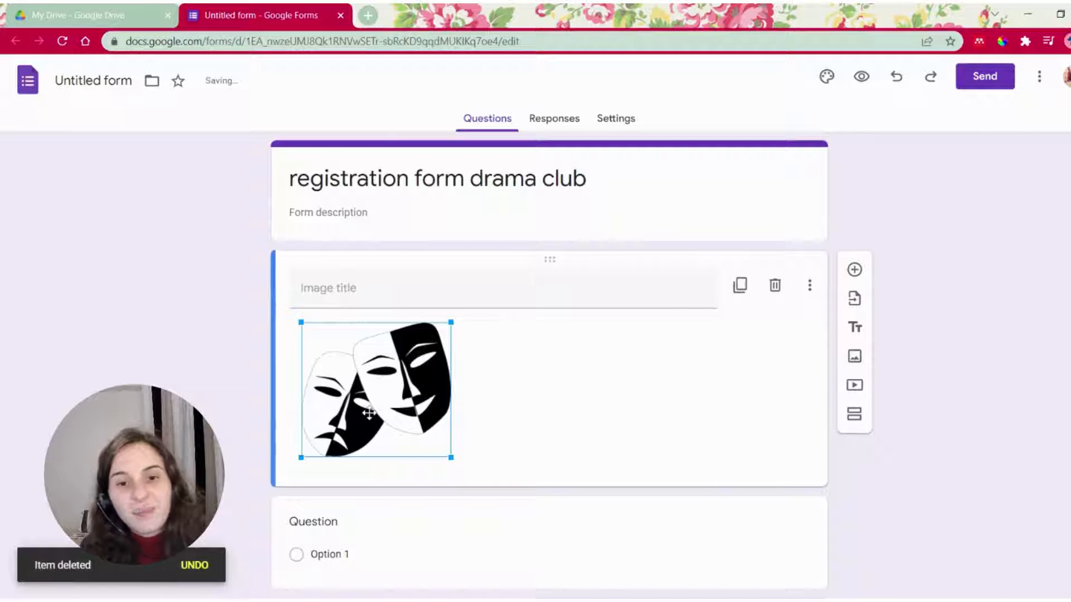
pyautogui.click(230, 354)
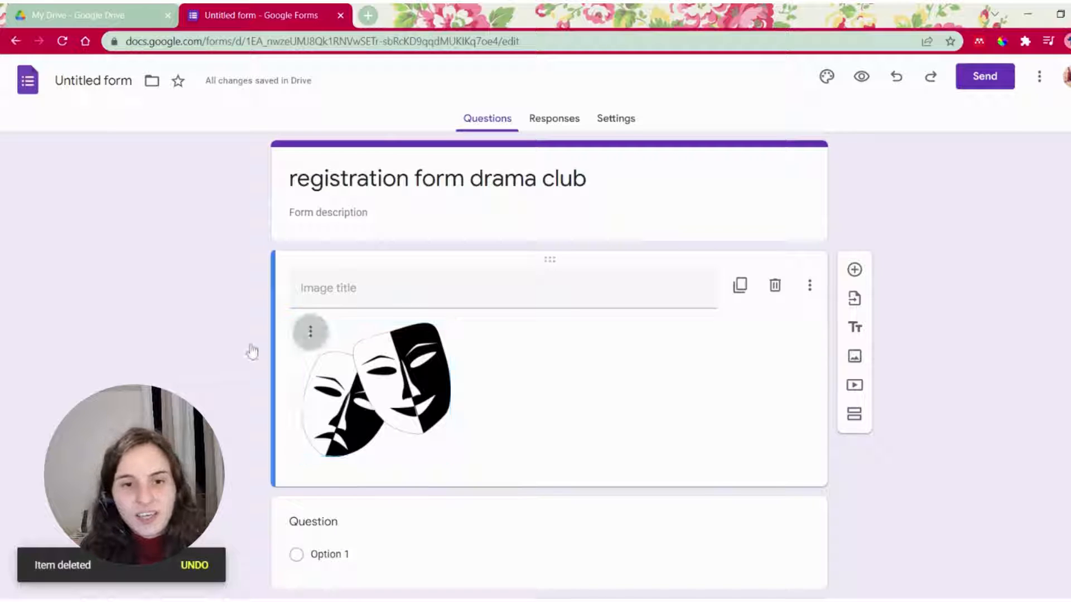
# Step: Centre-align the theatre masks image below the form header
pyautogui.click(310, 332)
pyautogui.click(206, 387)
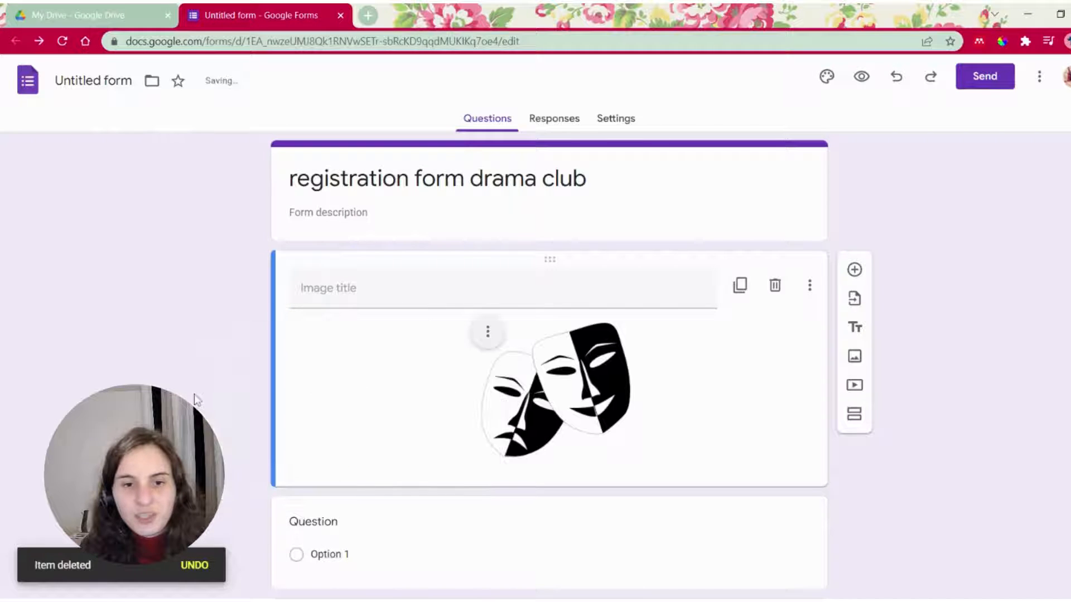
# Step: Title the first blank question below the image "Name" and keep it as a short-answer question
pyautogui.scroll(-3, 660, 326)
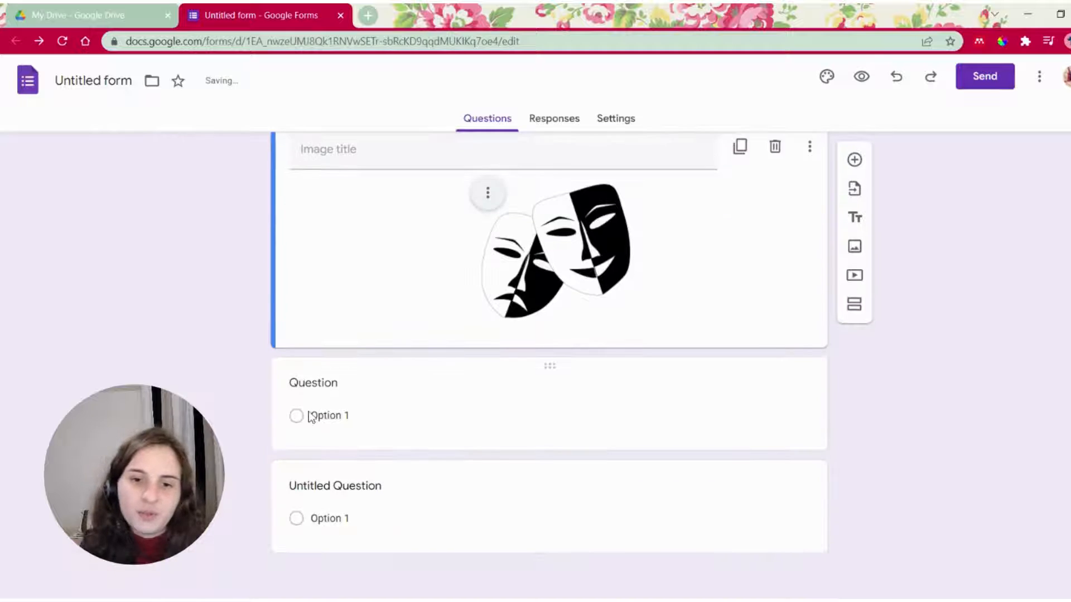
pyautogui.click(312, 416)
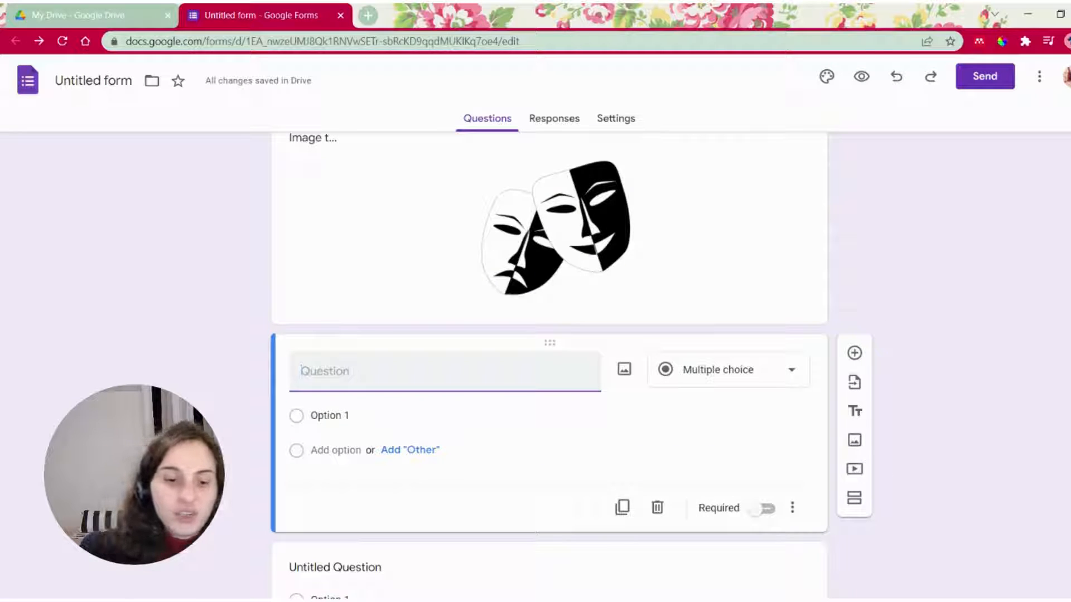
pyautogui.write('Name')
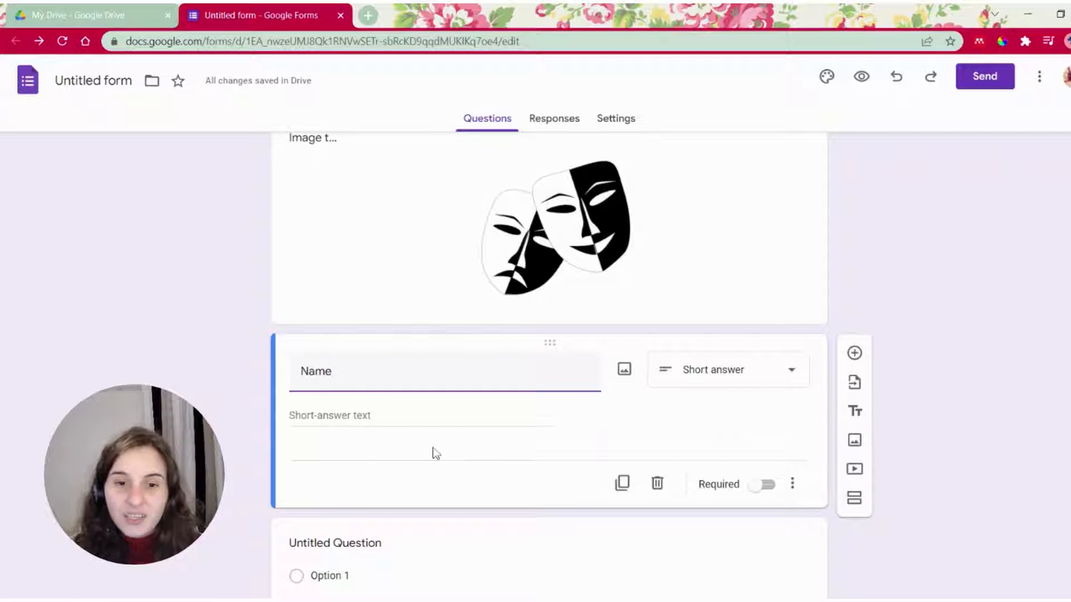
pyautogui.scroll(-1, 284, 566)
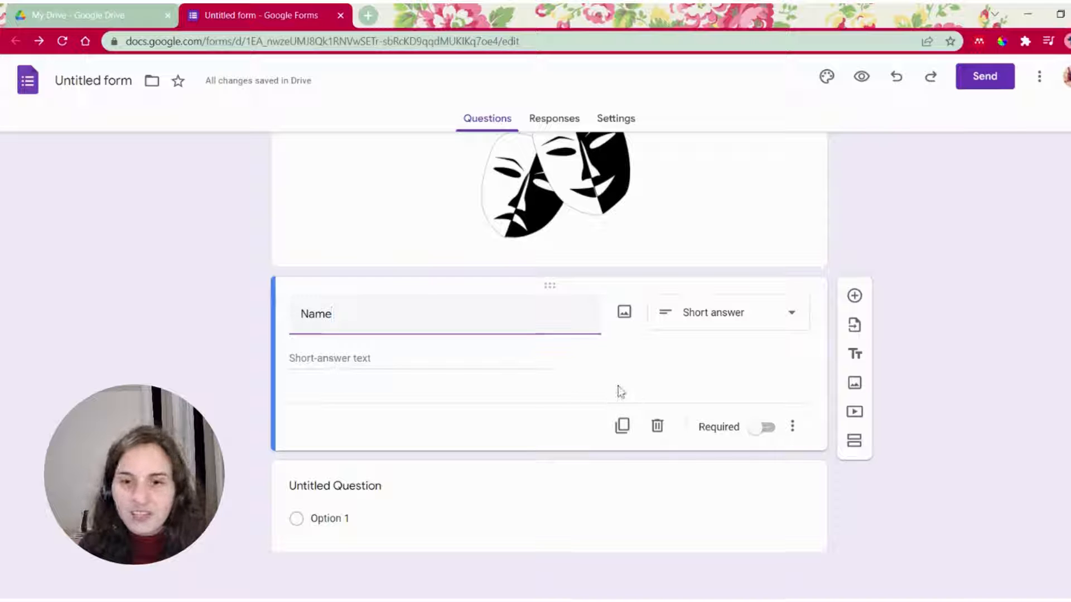
pyautogui.click(714, 313)
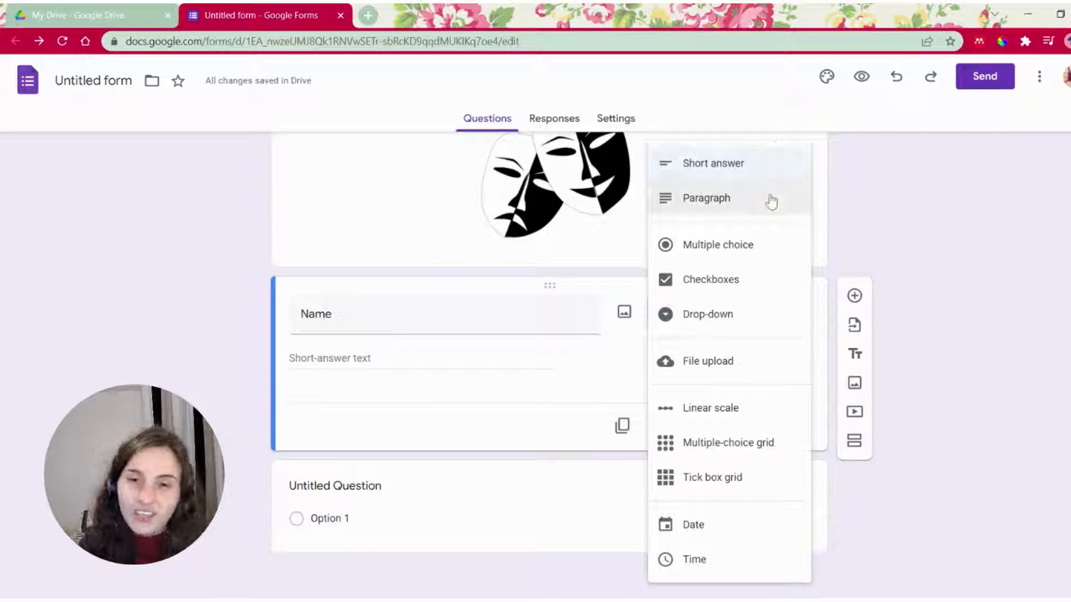
pyautogui.click(643, 334)
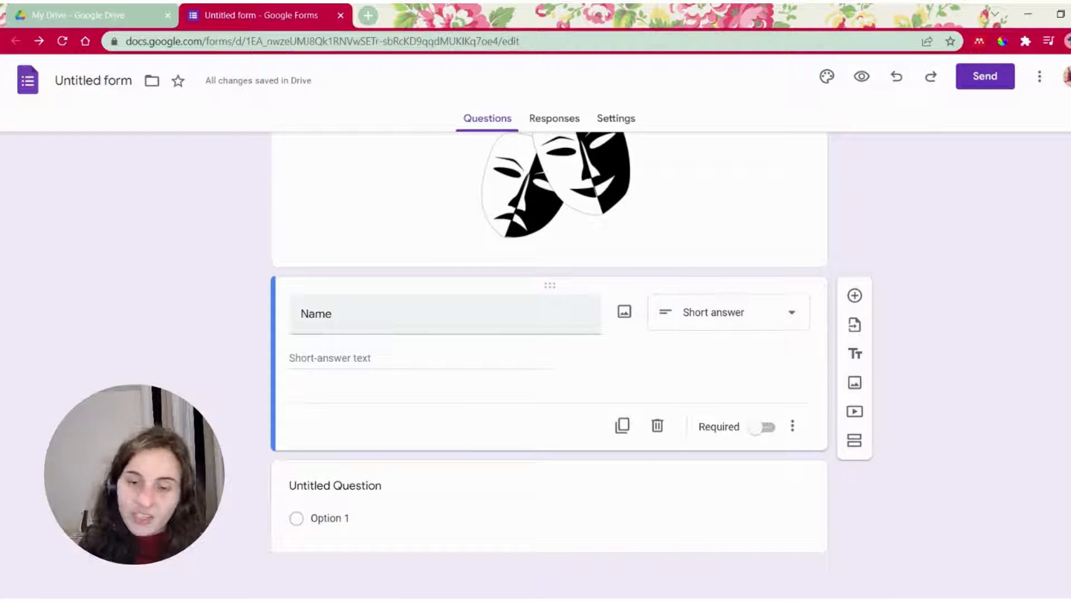
# Step: Search Google images for "?", insert the plain black question mark into the Name question and shrink it to roughly a third of its width
pyautogui.click(624, 311)
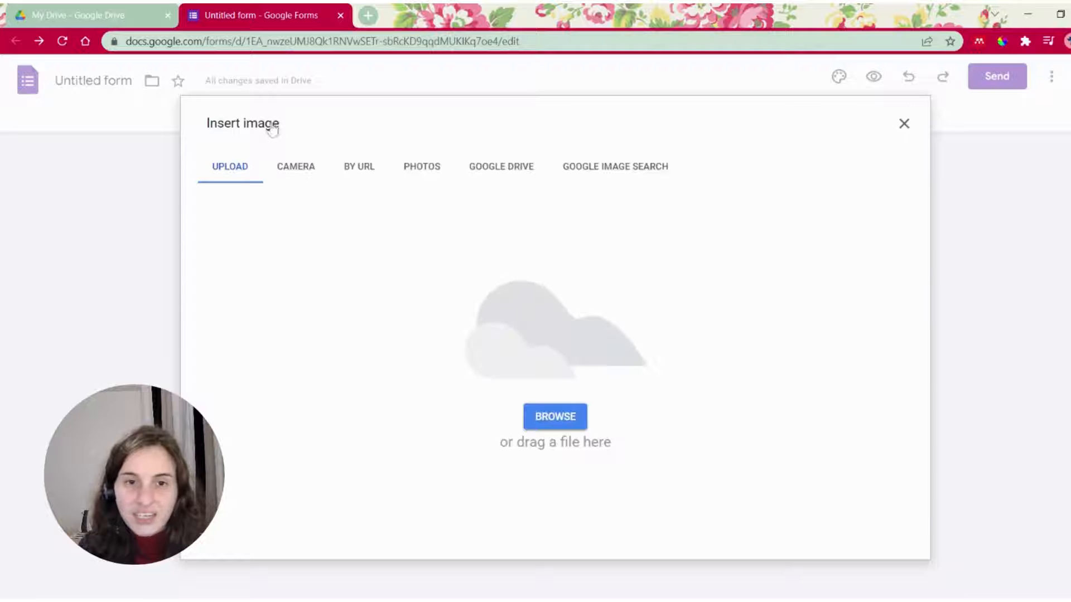
pyautogui.click(613, 167)
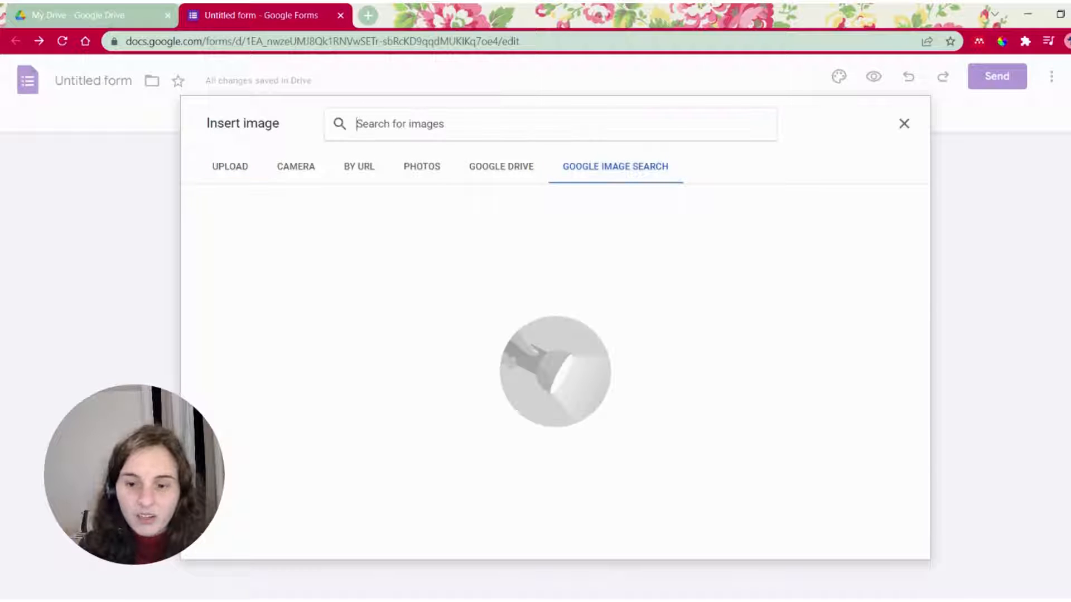
pyautogui.write('?')
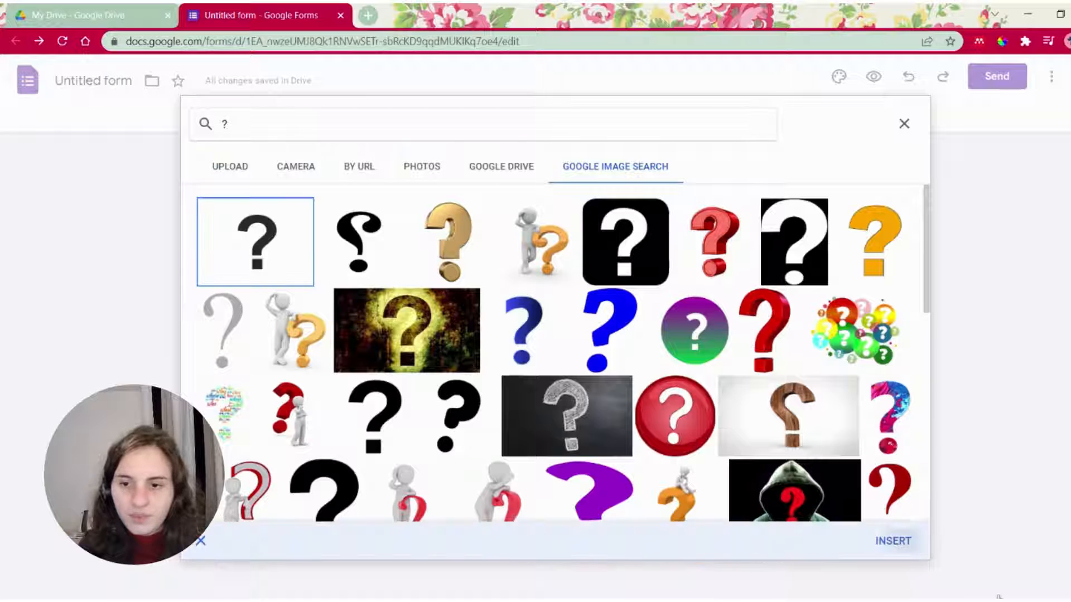
pyautogui.click(901, 541)
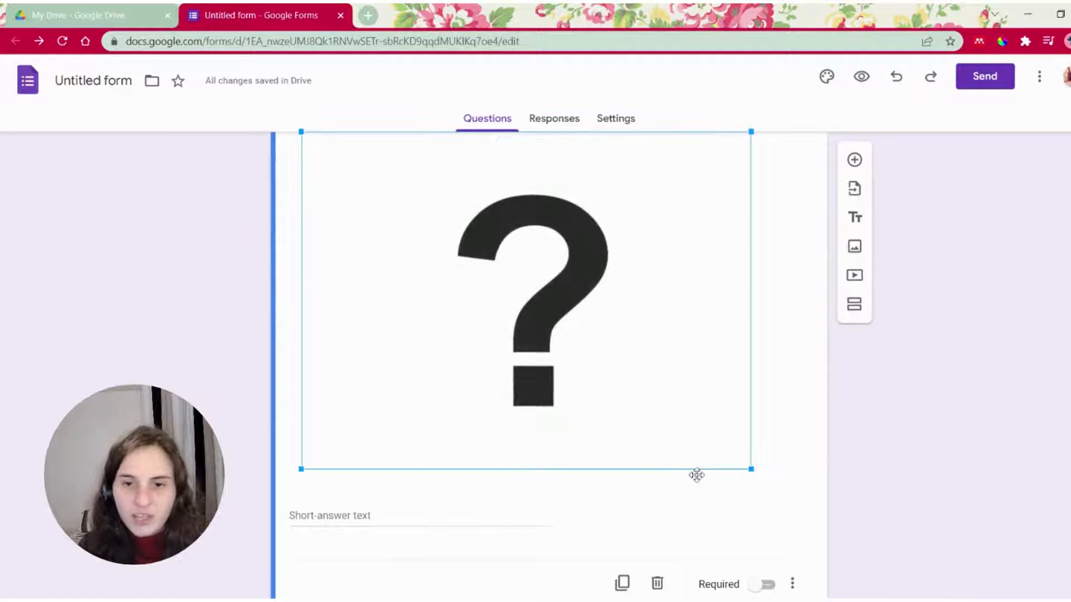
pyautogui.moveTo(751, 469); pyautogui.dragTo(443, 240)
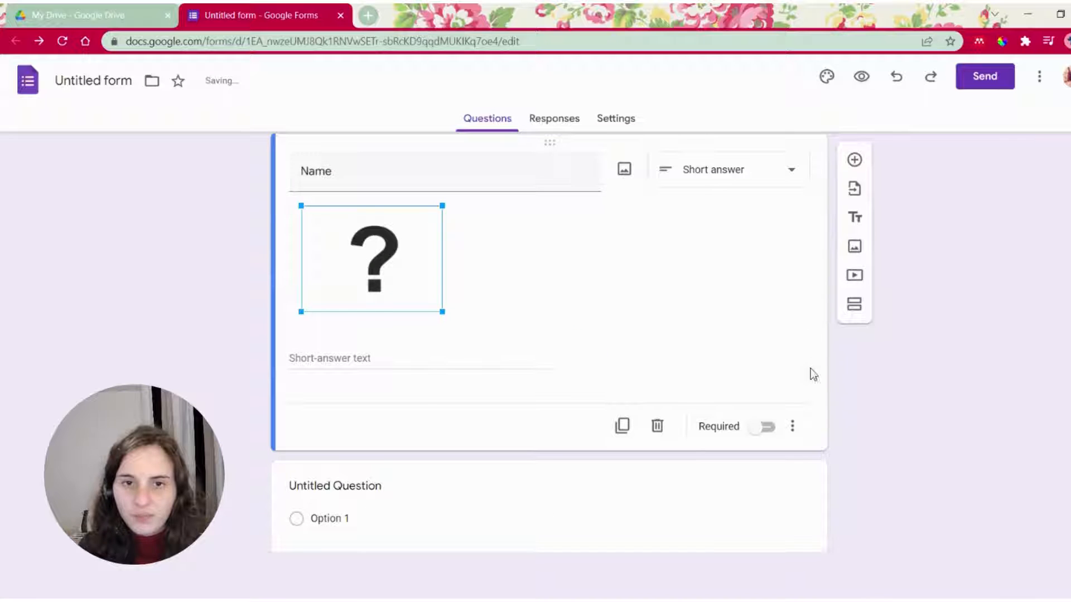
# Step: Make the Name question required
pyautogui.scroll(1, 805, 358)
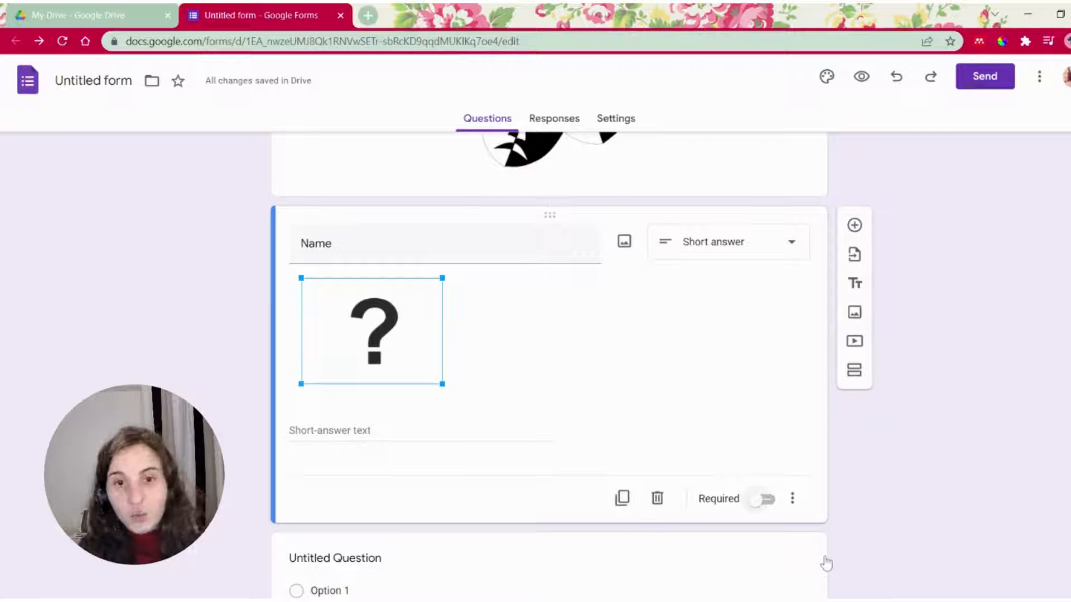
pyautogui.click(762, 499)
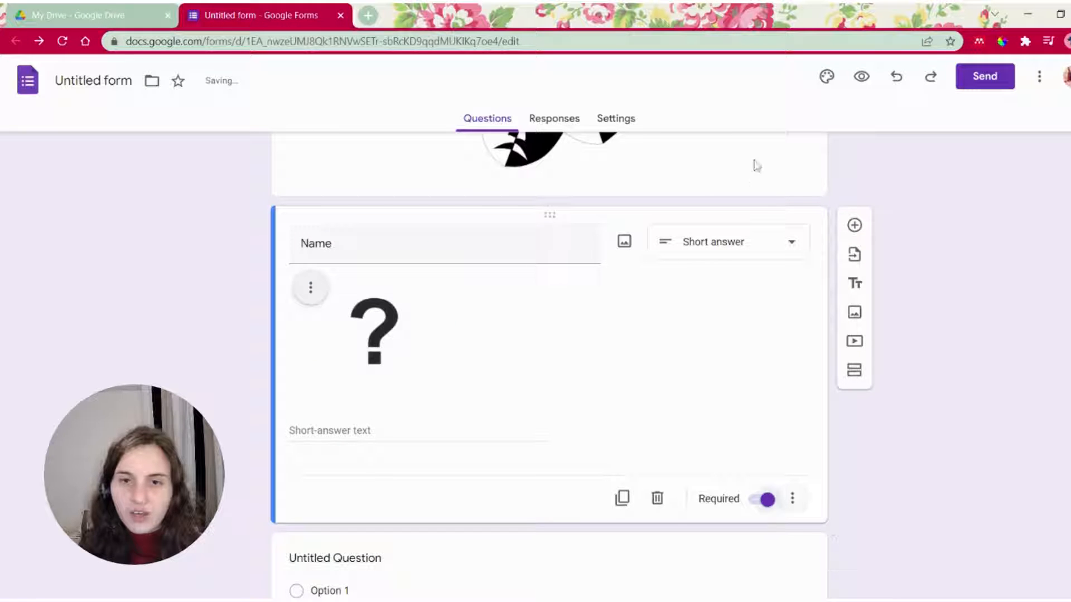
pyautogui.click(688, 138)
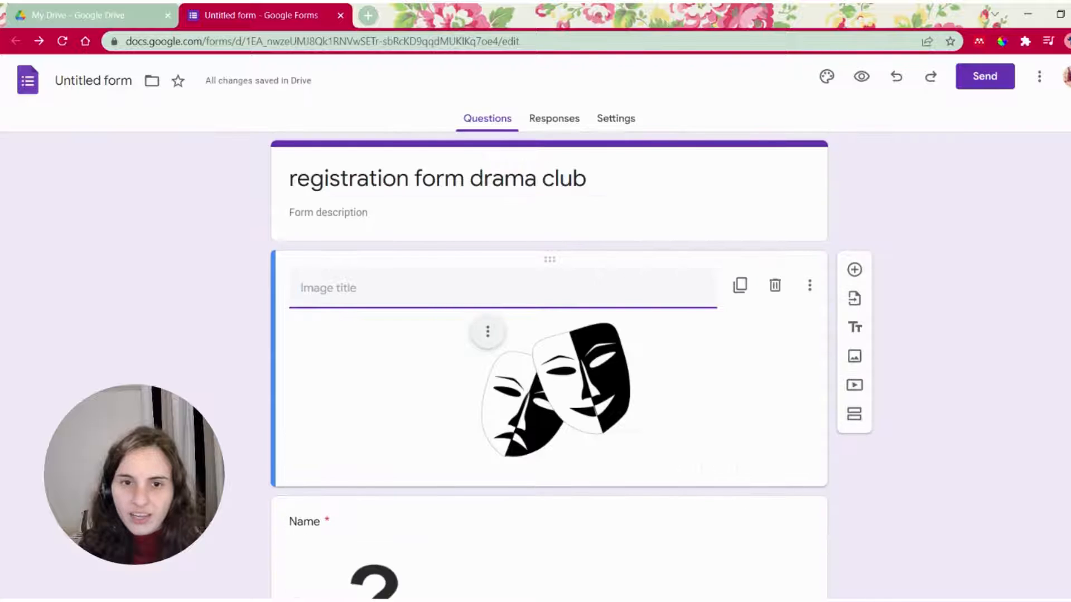
# Step: Review the question types available for the untitled question and add a blank multiple-choice question below it
pyautogui.scroll(-3, 1008, 270)
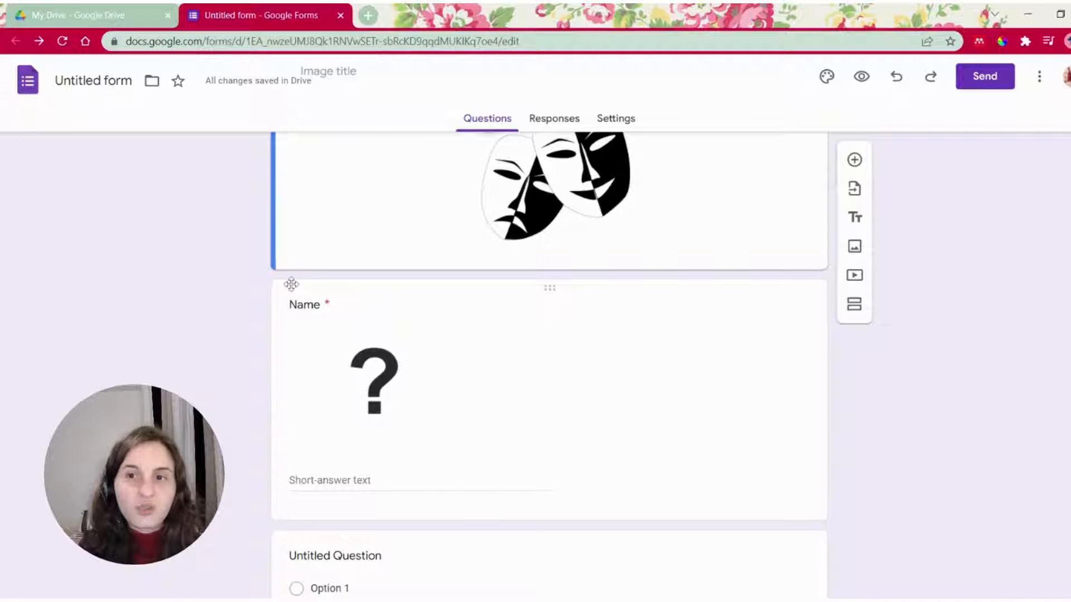
pyautogui.scroll(-1, 301, 300)
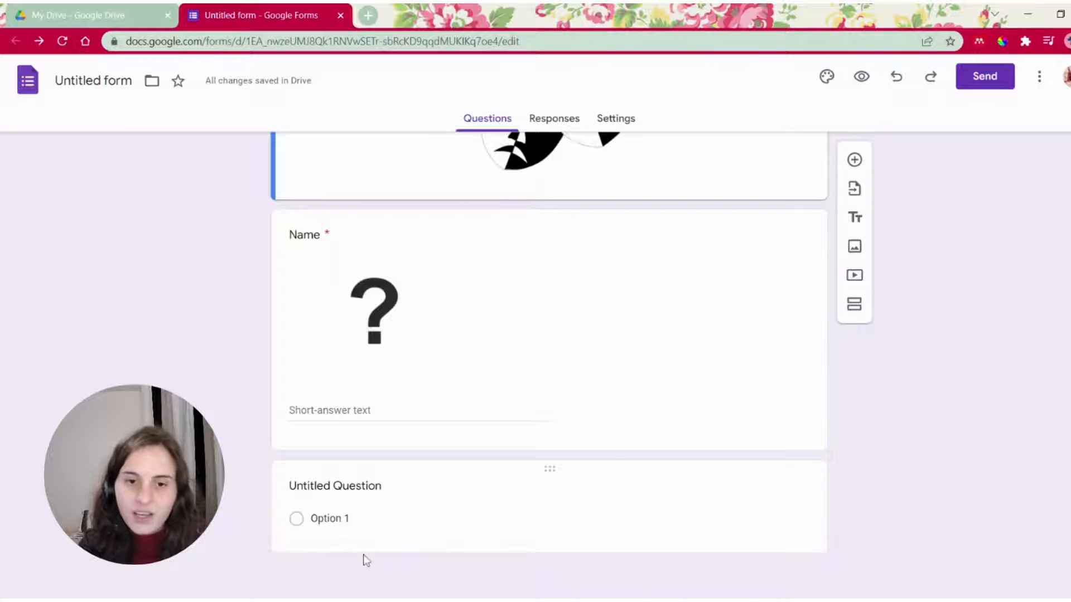
pyautogui.click(329, 519)
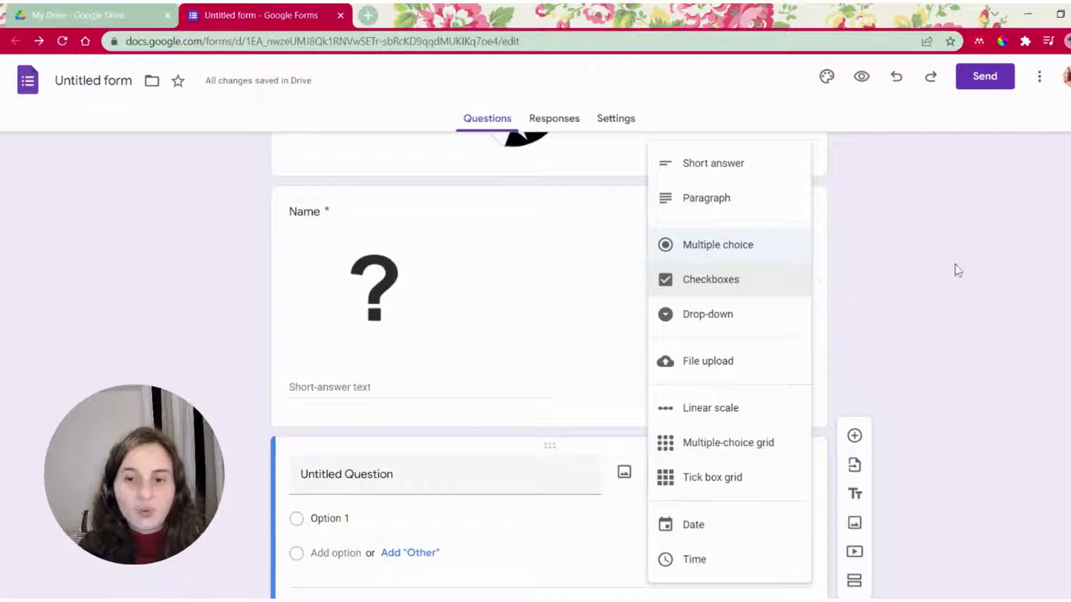
pyautogui.click(1027, 334)
pyautogui.scroll(-2, 979, 437)
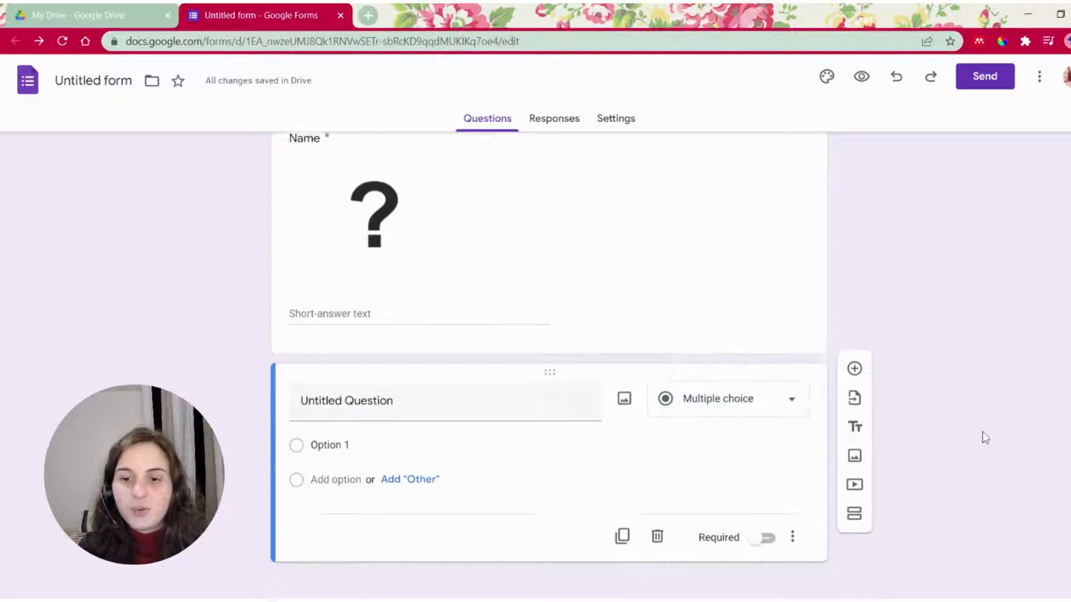
pyautogui.click(937, 403)
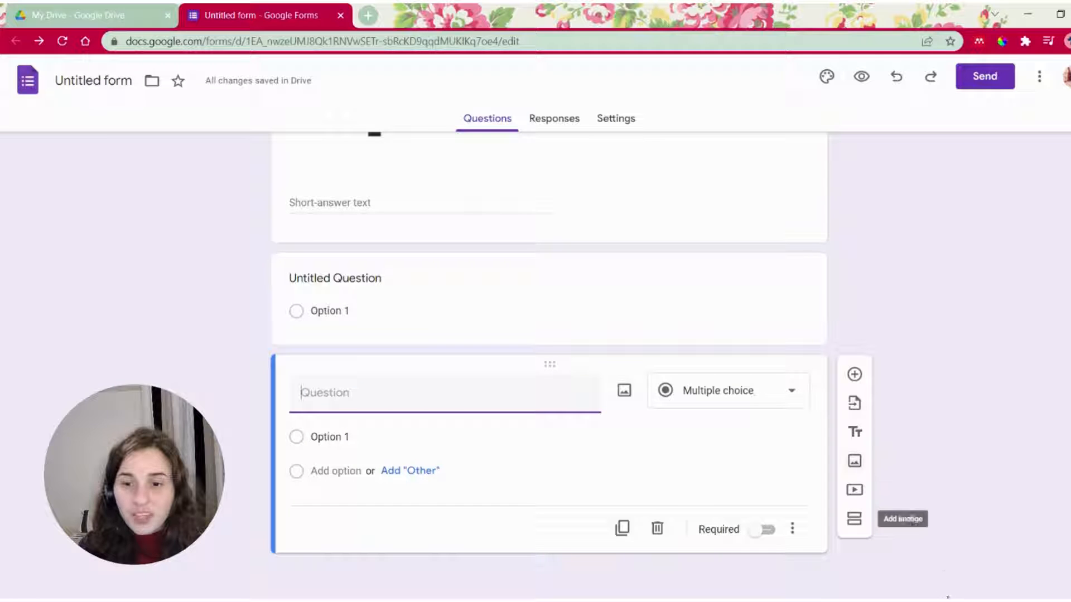
pyautogui.click(791, 390)
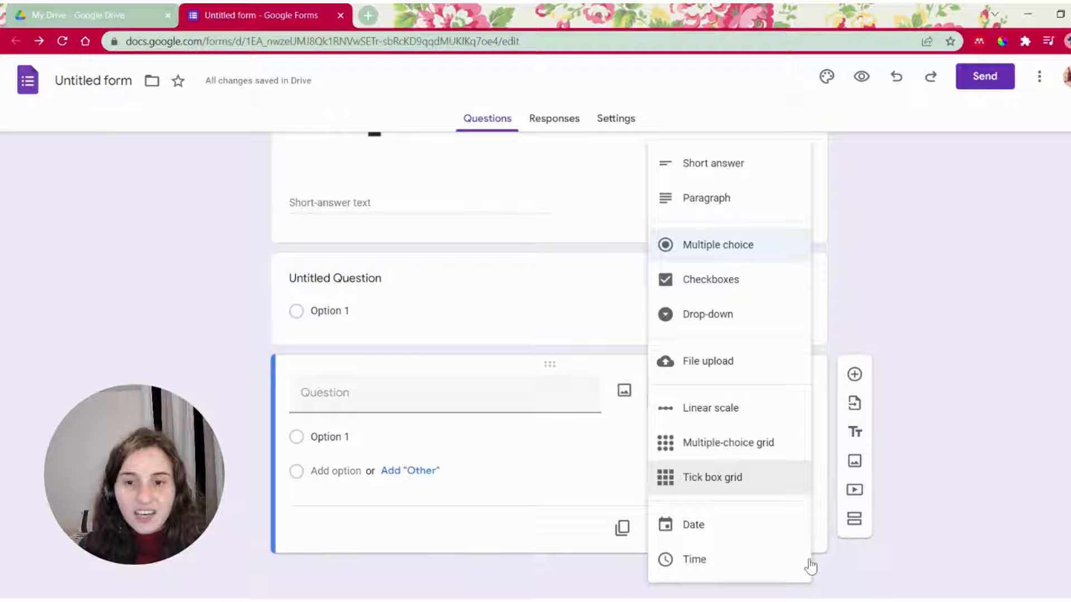
pyautogui.click(774, 376)
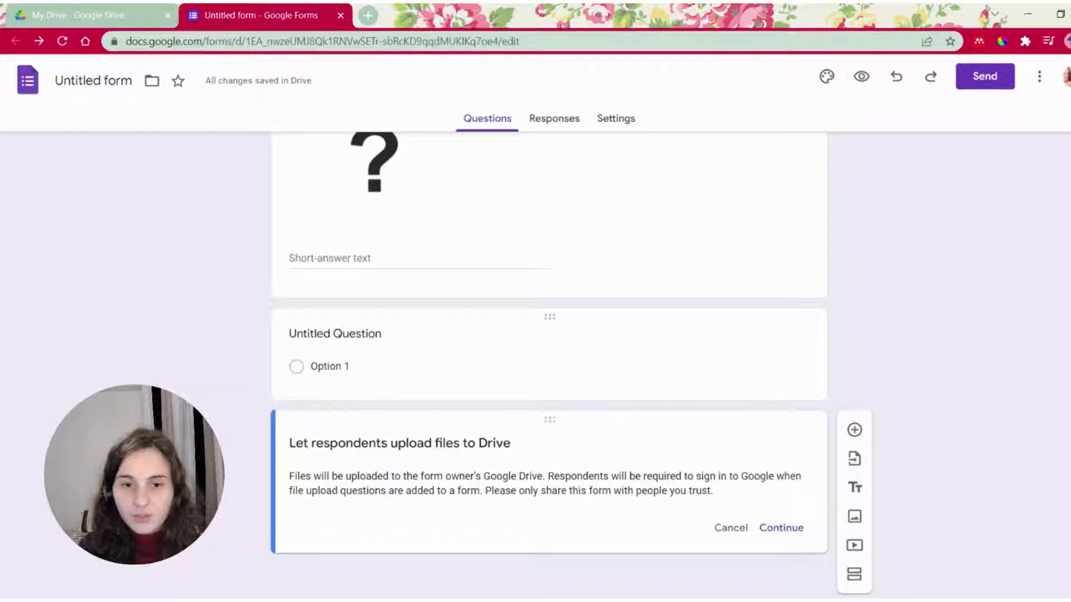
pyautogui.click(730, 527)
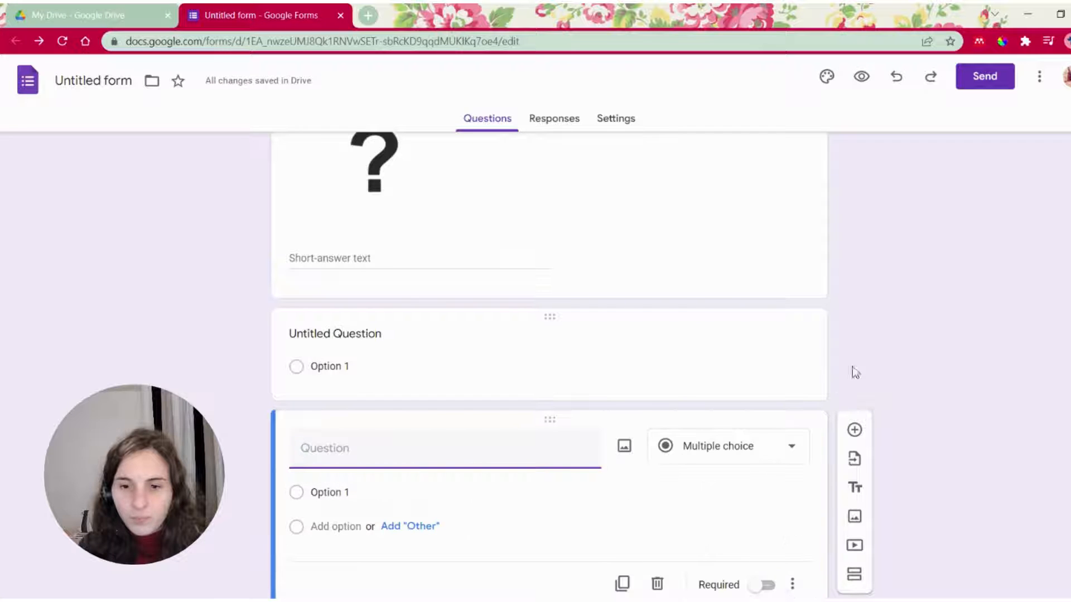
# Step: Add another blank question at the end of the form, and delete the untitled question and the blank question after it
pyautogui.click(854, 430)
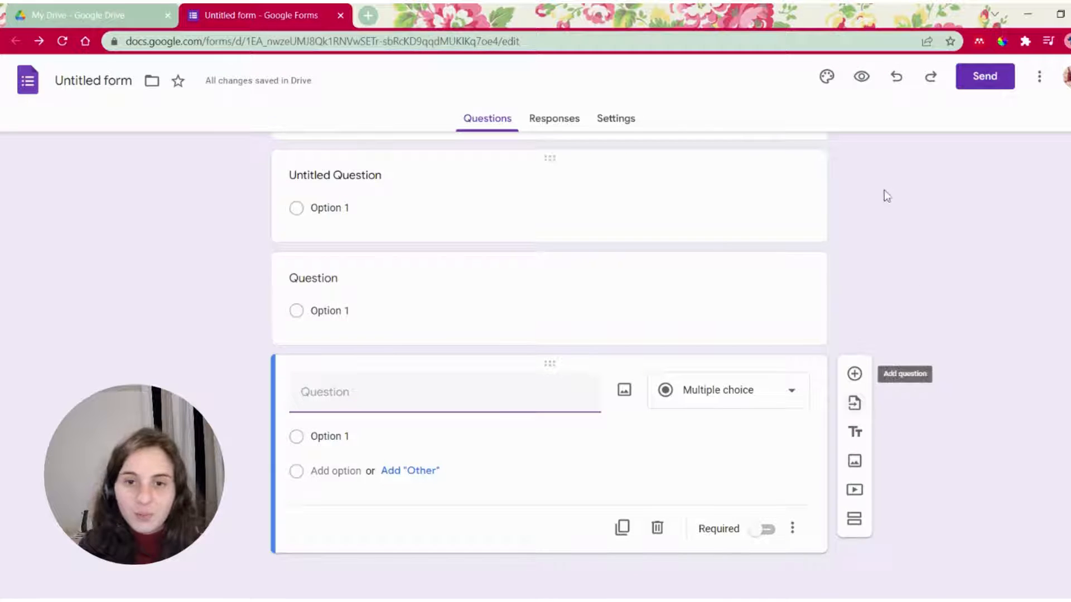
pyautogui.scroll(3, 886, 223)
pyautogui.click(806, 359)
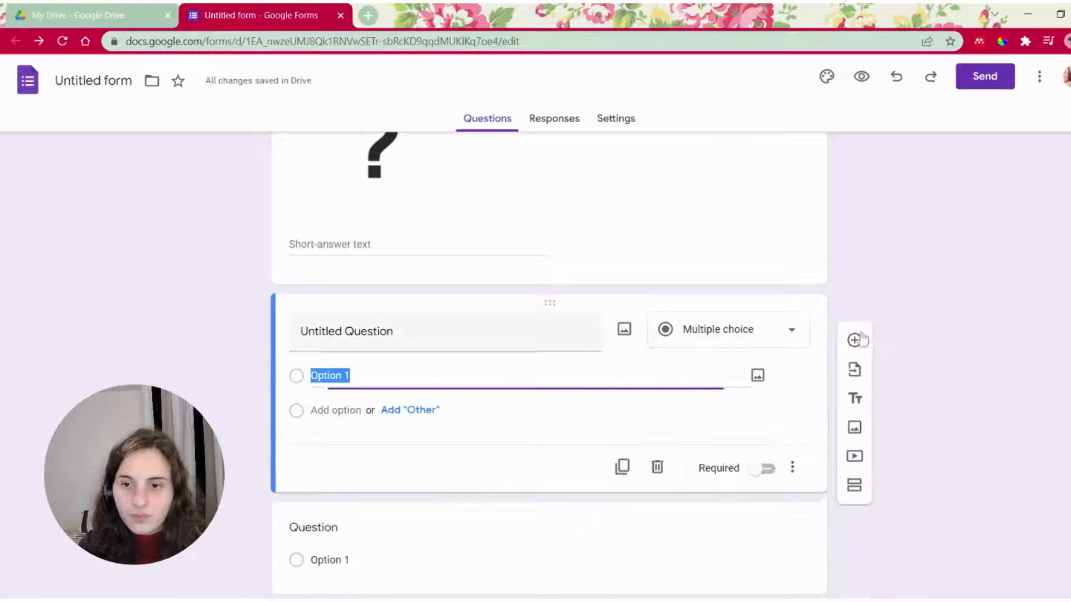
pyautogui.click(657, 467)
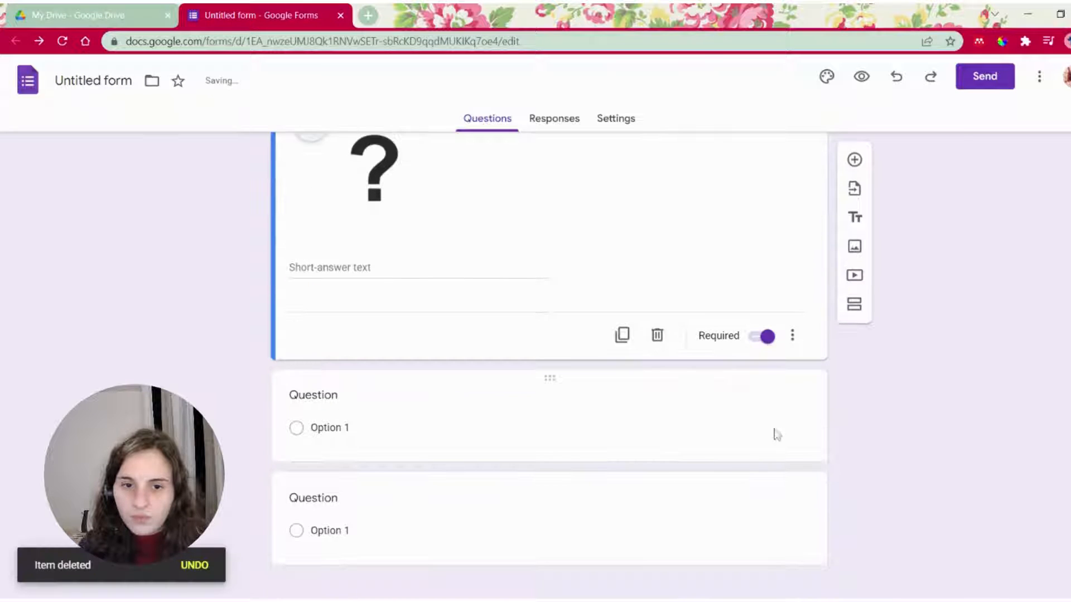
pyautogui.click(642, 419)
pyautogui.click(657, 467)
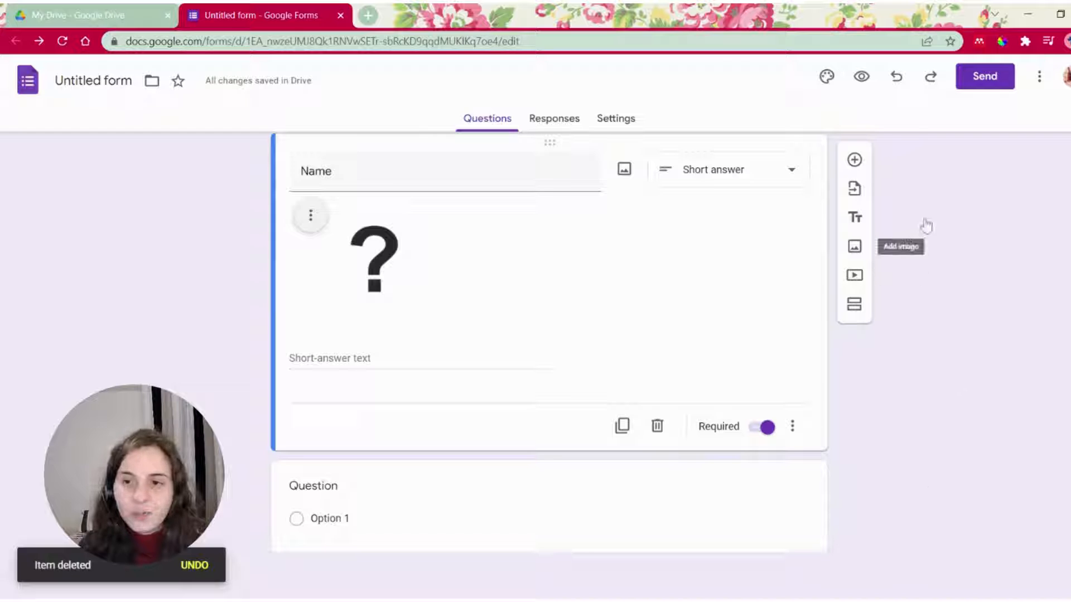
# Step: Choose the existing Registration form as the source for importing questions
pyautogui.click(855, 188)
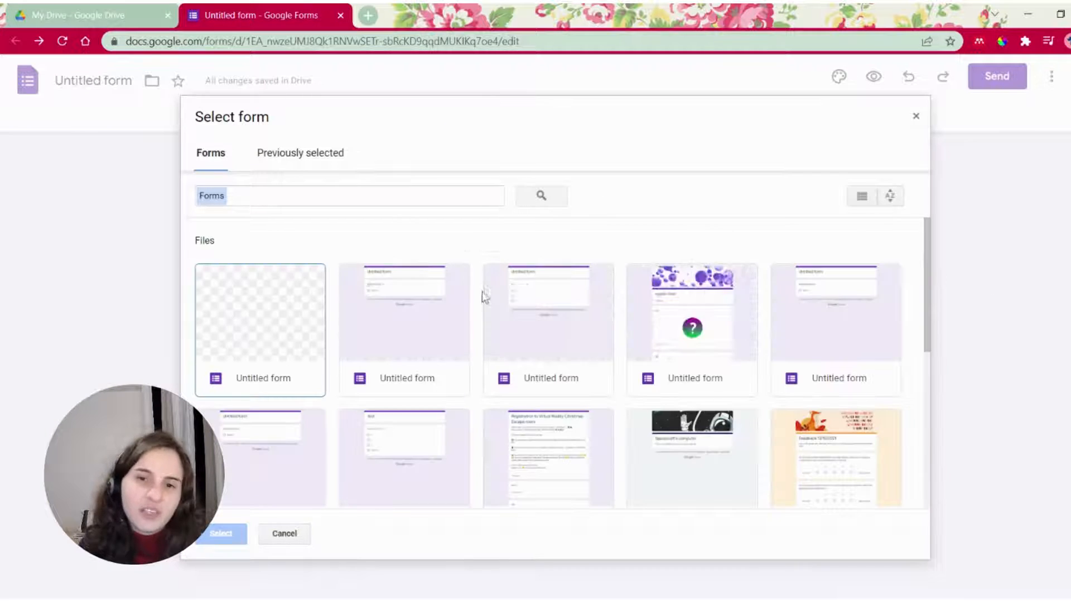
pyautogui.scroll(-1, 567, 430)
pyautogui.click(560, 437)
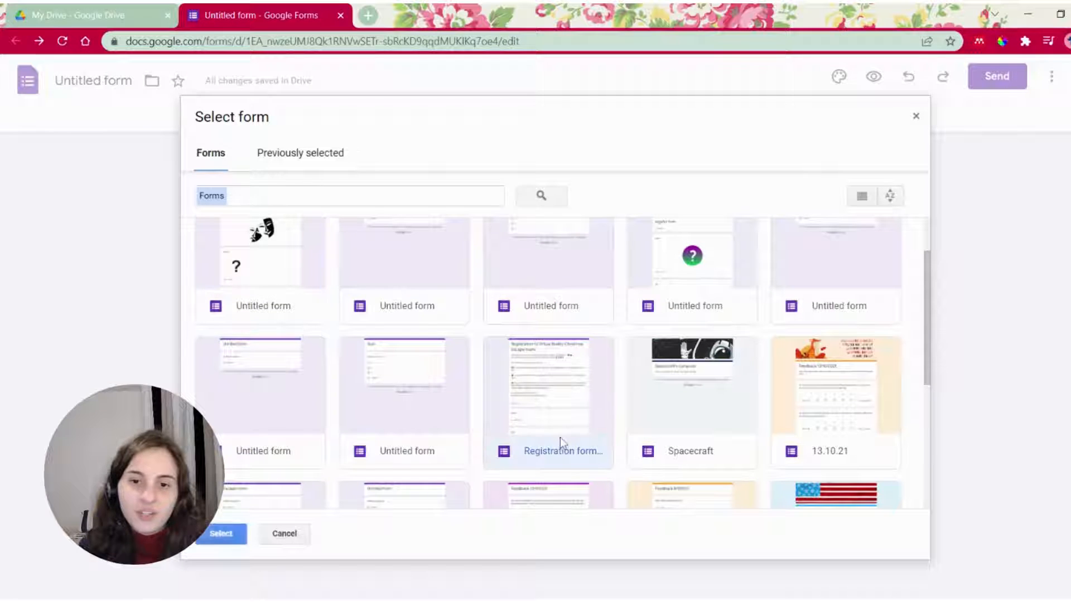
pyautogui.click(229, 535)
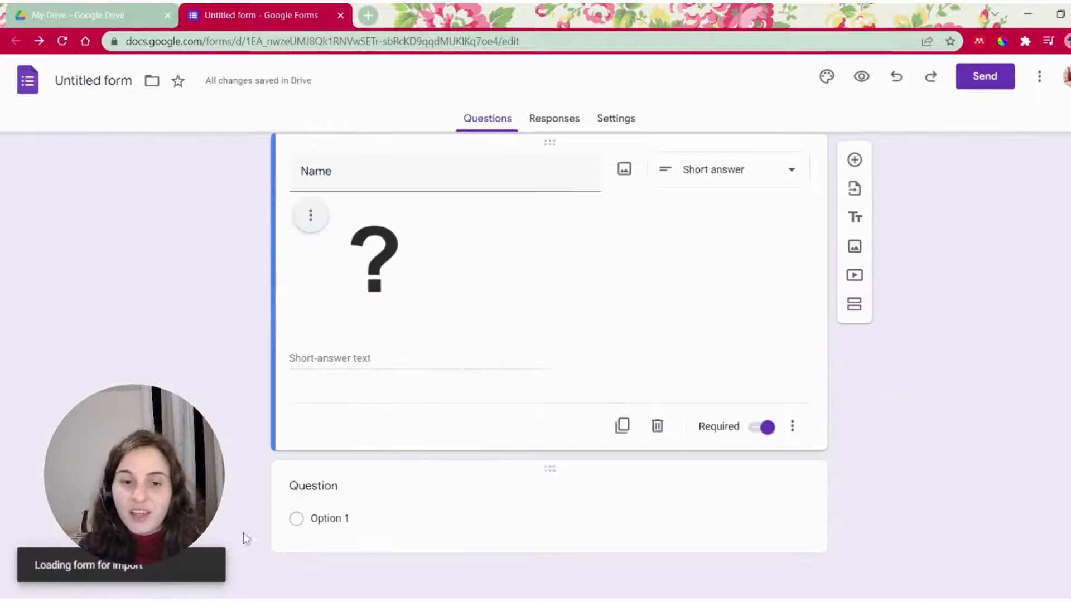
pyautogui.scroll(-1, 1025, 291)
pyautogui.scroll(1, 1011, 282)
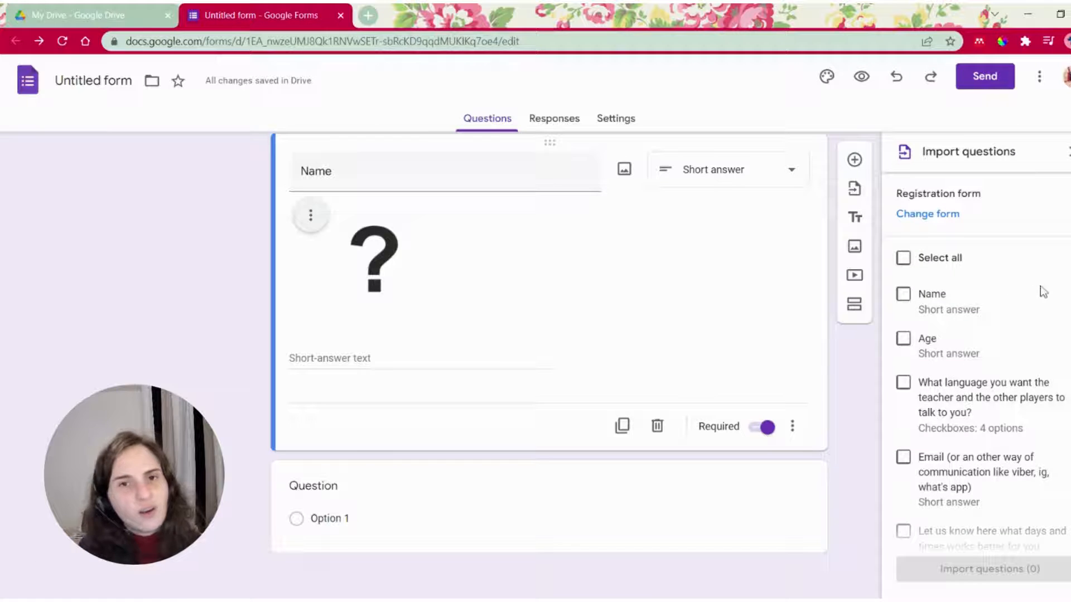
# Step: Import the Age question, the preferred-language question and the question about suitable days and times from the Registration form
pyautogui.click(995, 357)
pyautogui.scroll(-1, 1048, 306)
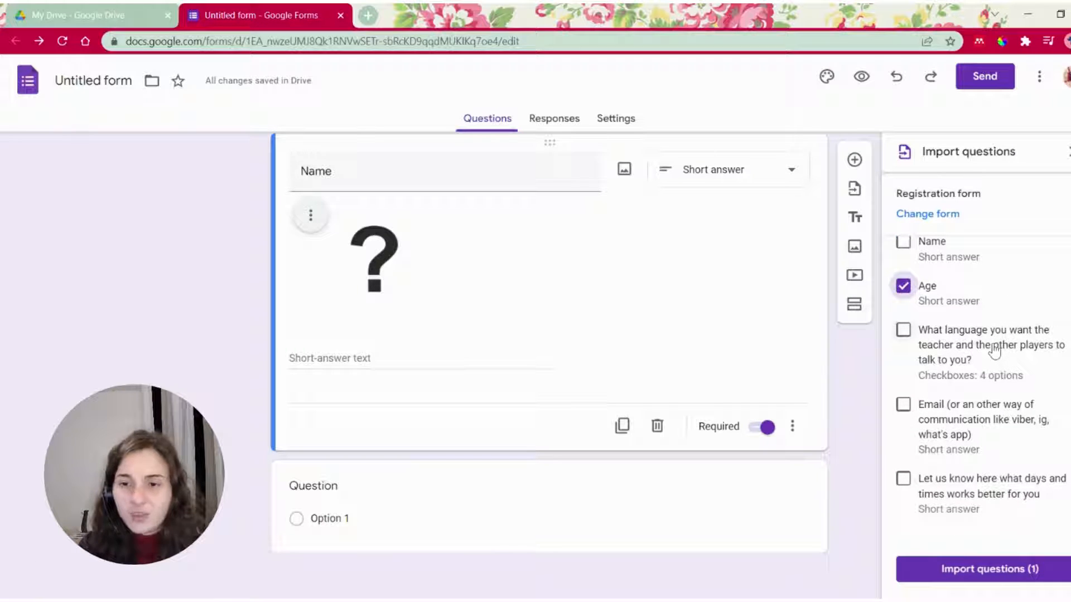
pyautogui.click(1018, 336)
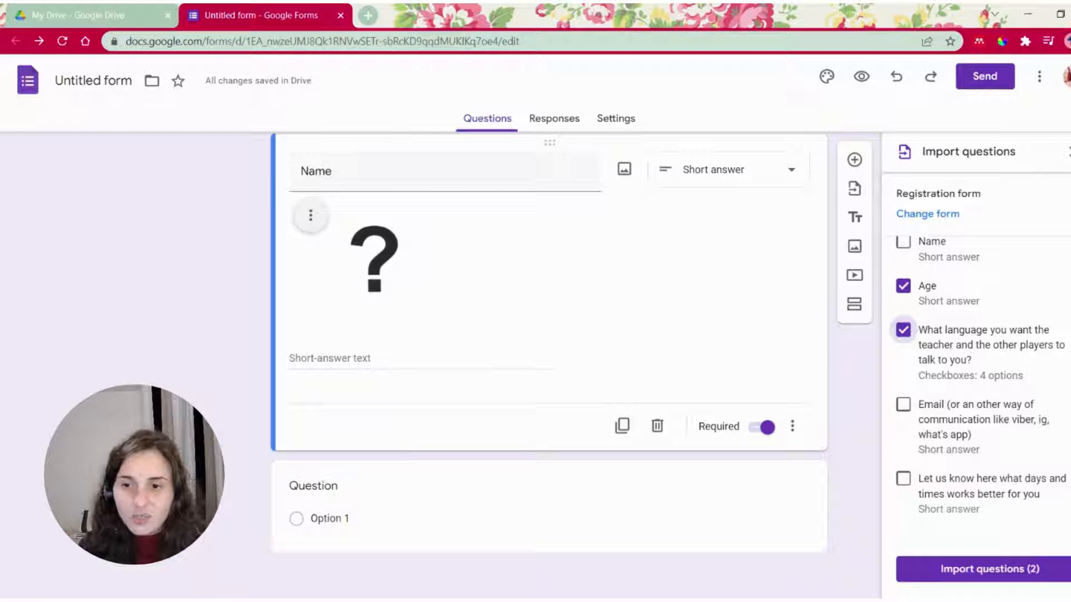
pyautogui.scroll(3, 1037, 390)
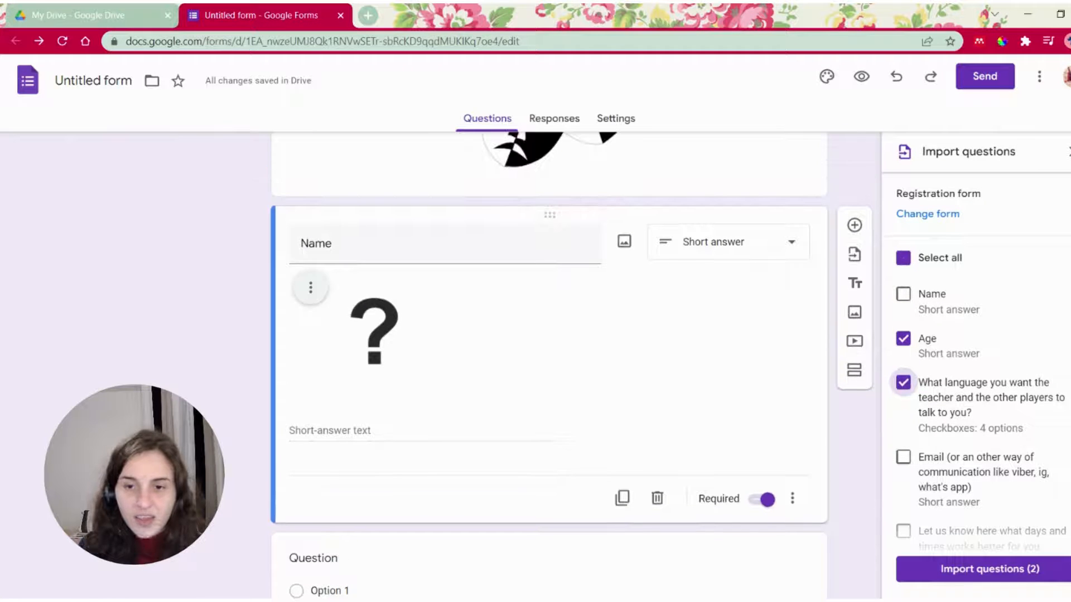
pyautogui.scroll(-1, 979, 397)
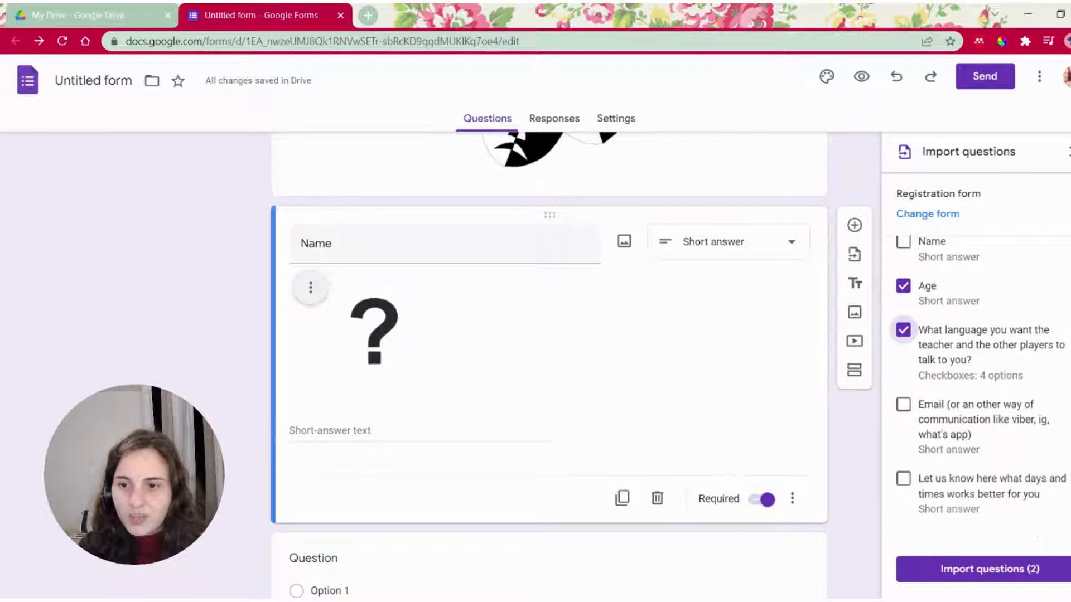
pyautogui.click(903, 479)
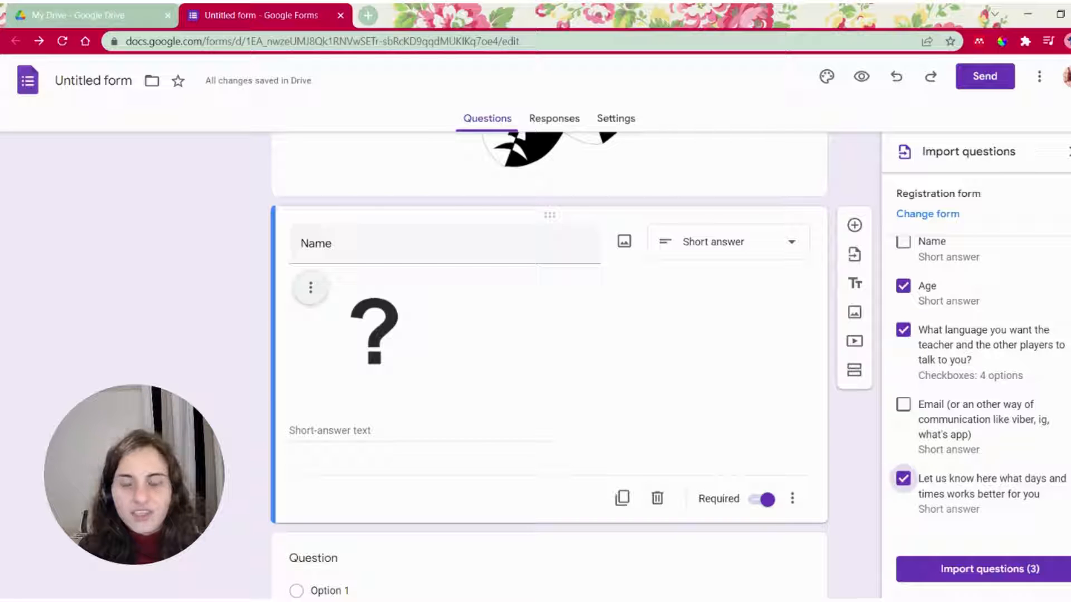
pyautogui.click(985, 569)
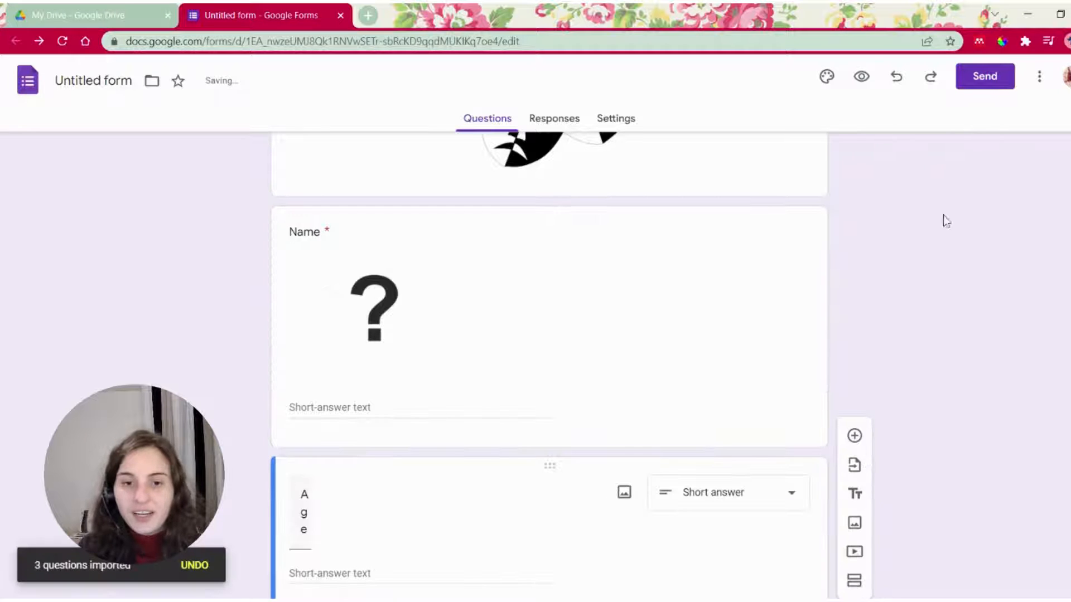
# Step: Examine the imported questions and their answer options throughout the form
pyautogui.scroll(-10, 576, 308)
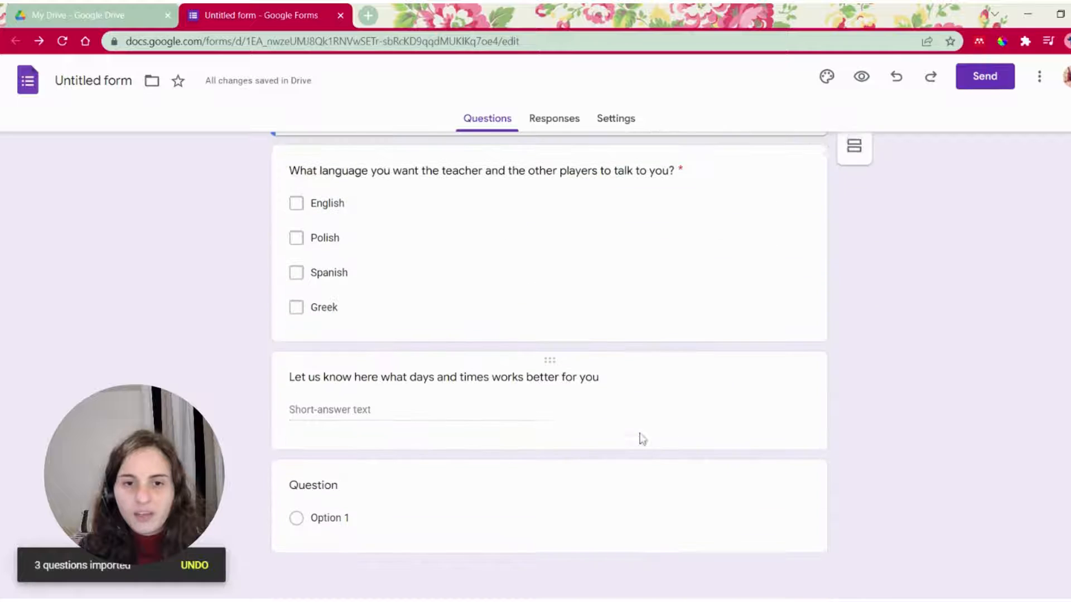
pyautogui.scroll(10, 807, 377)
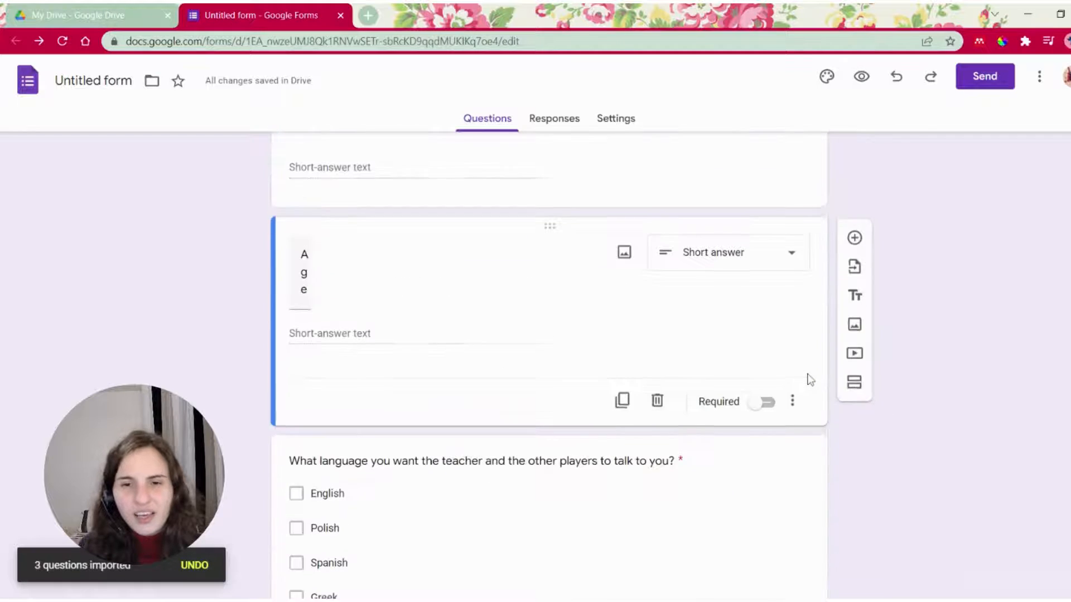
pyautogui.scroll(-6, 686, 502)
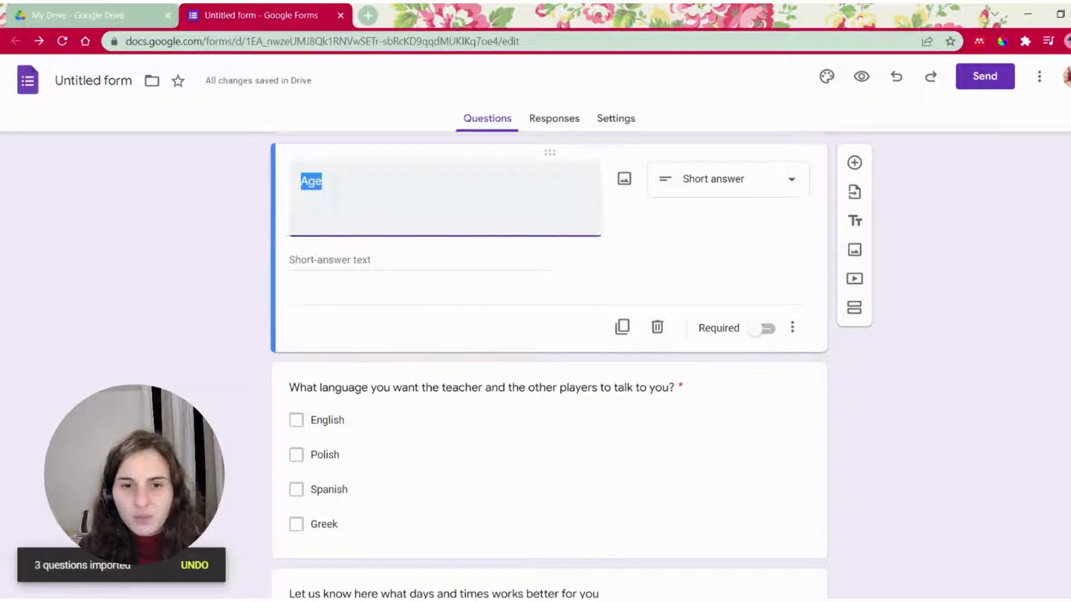
pyautogui.scroll(-1, 480, 257)
pyautogui.scroll(-2, 576, 279)
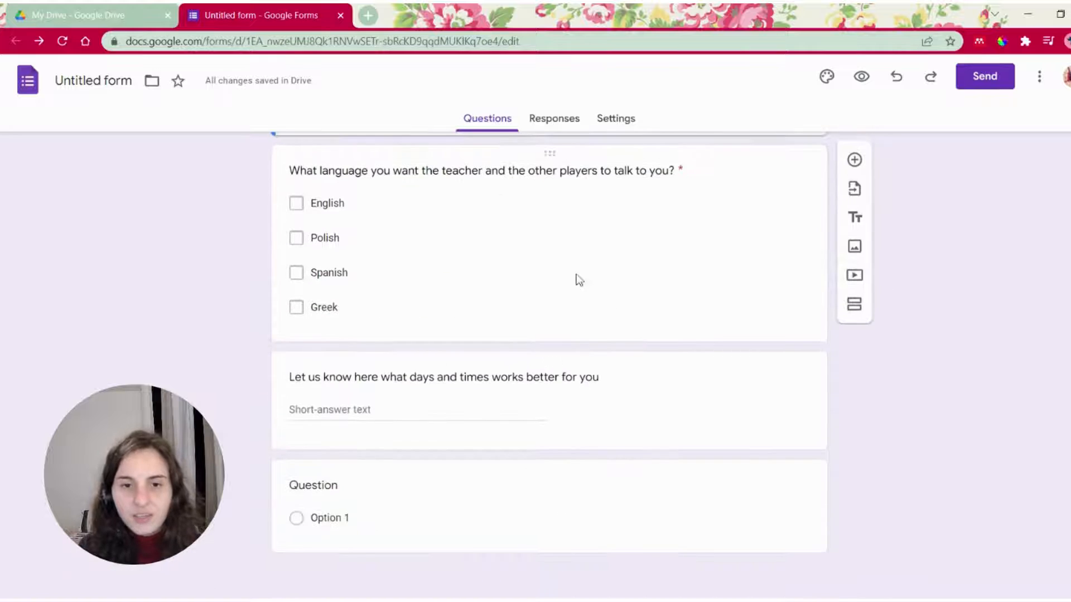
pyautogui.scroll(1, 443, 77)
pyautogui.scroll(-1, 460, 496)
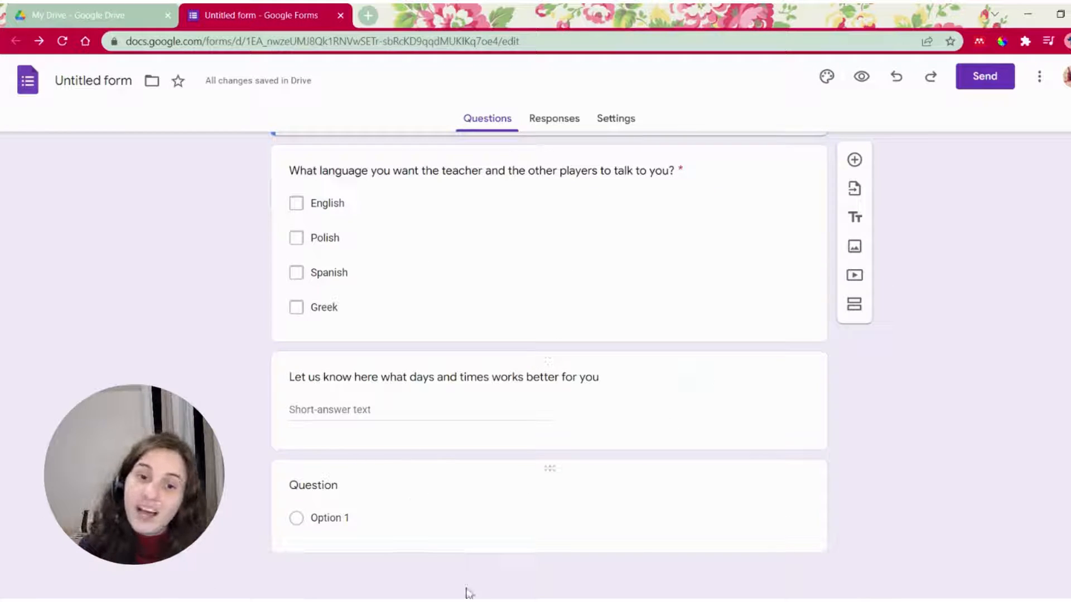
pyautogui.scroll(8, 947, 483)
pyautogui.scroll(5, 982, 485)
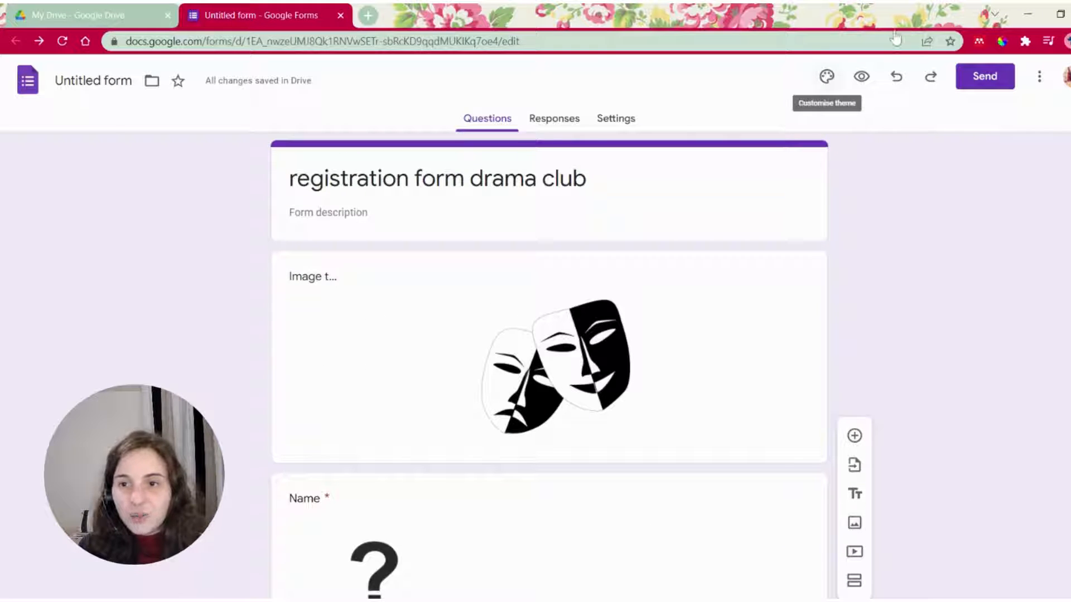
# Step: Customise the theme by inserting the purple spheres picture from the Work and School themes as the header image
pyautogui.press('Return')
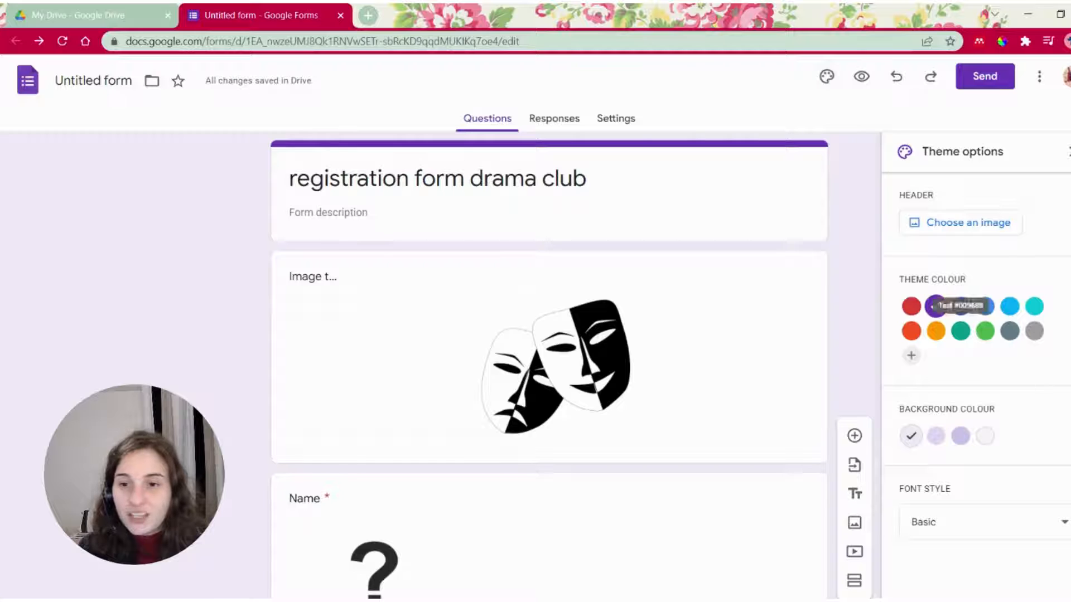
pyautogui.click(968, 223)
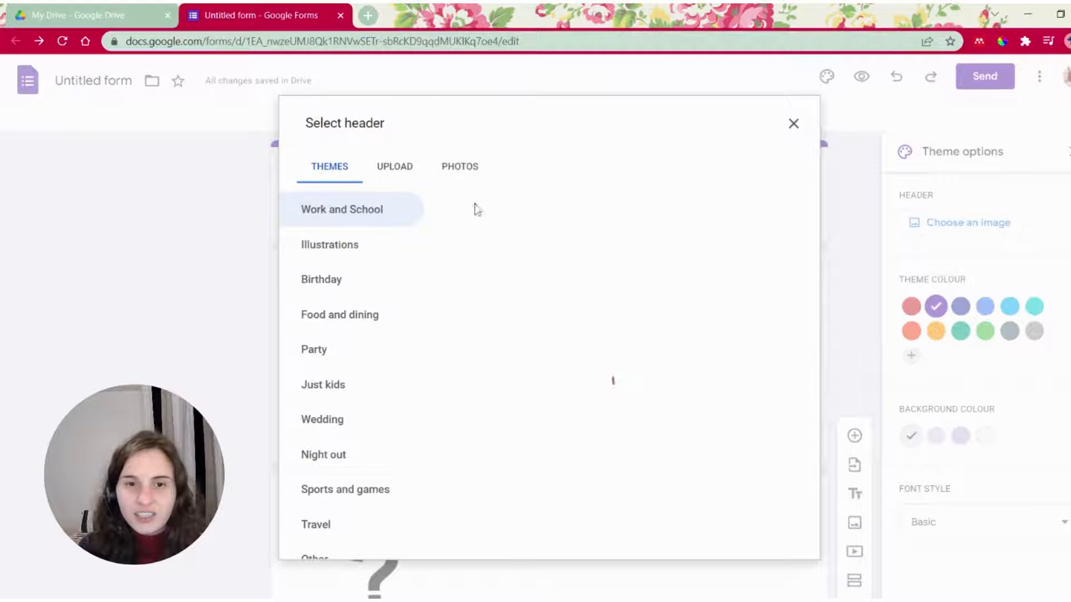
pyautogui.click(796, 360)
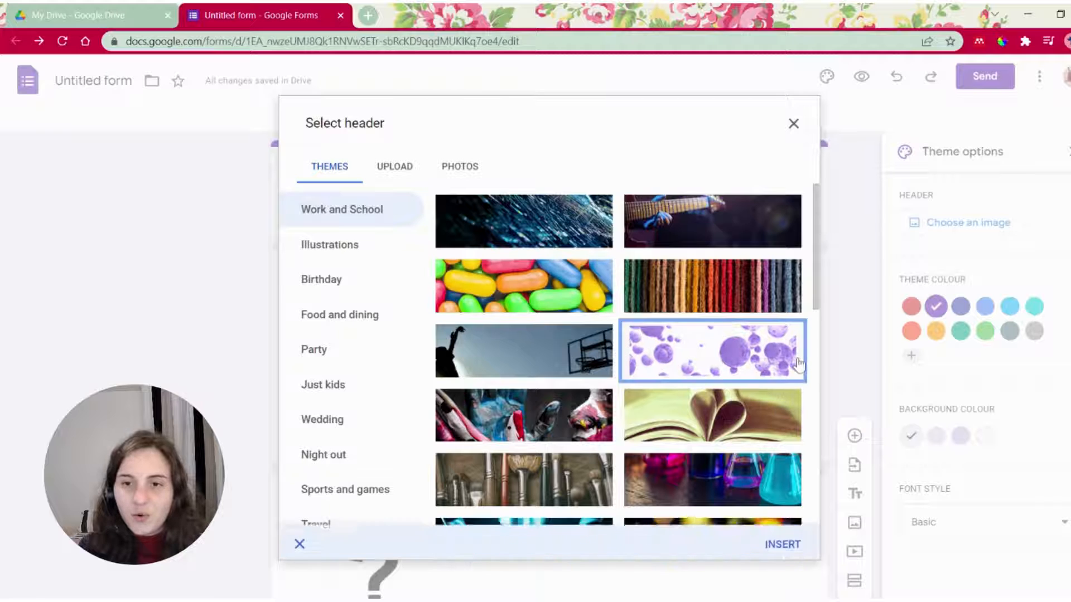
pyautogui.click(782, 543)
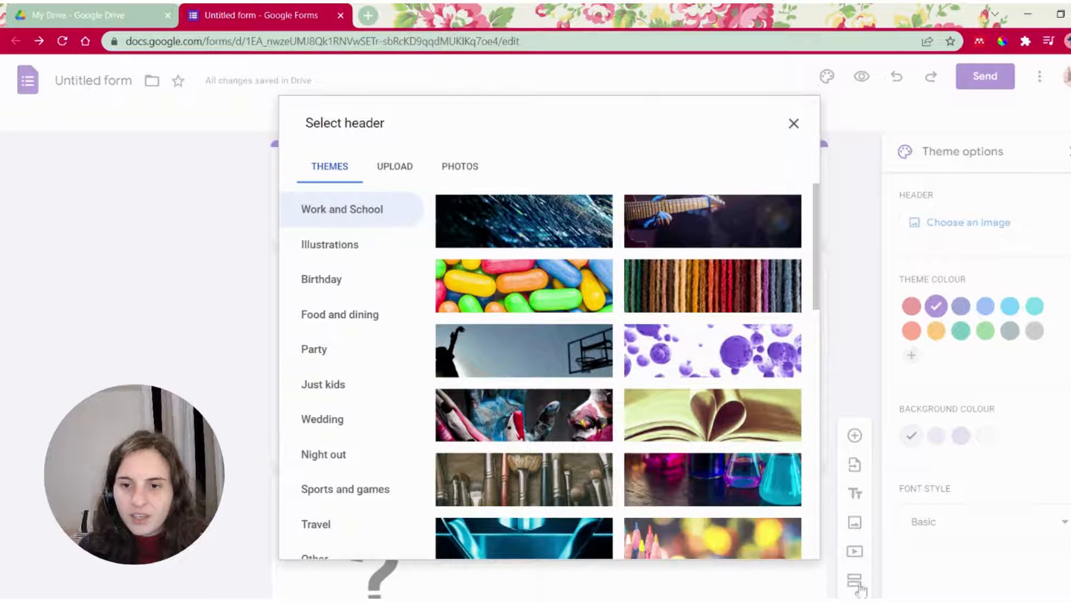
pyautogui.click(725, 352)
pyautogui.click(781, 538)
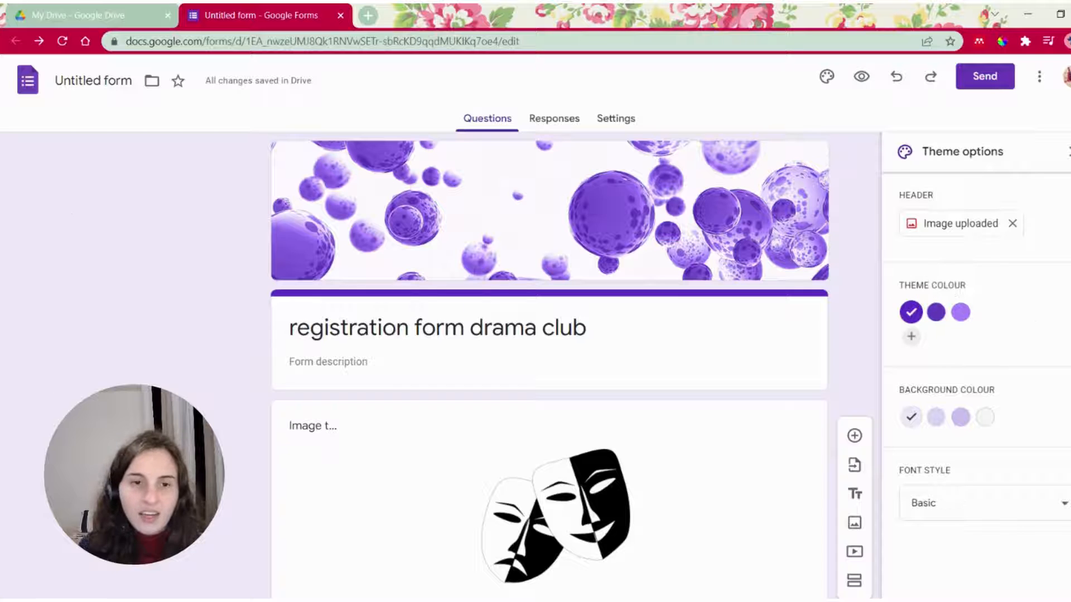
# Step: Add the custom green #2fce47 as the form's theme colour
pyautogui.click(911, 336)
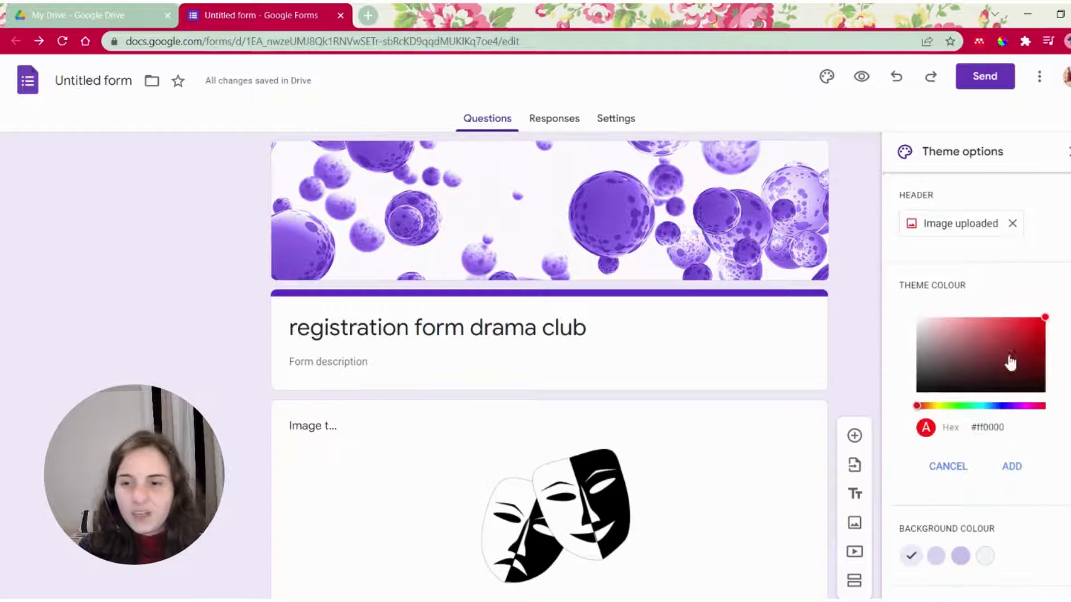
pyautogui.click(961, 406)
pyautogui.click(1015, 331)
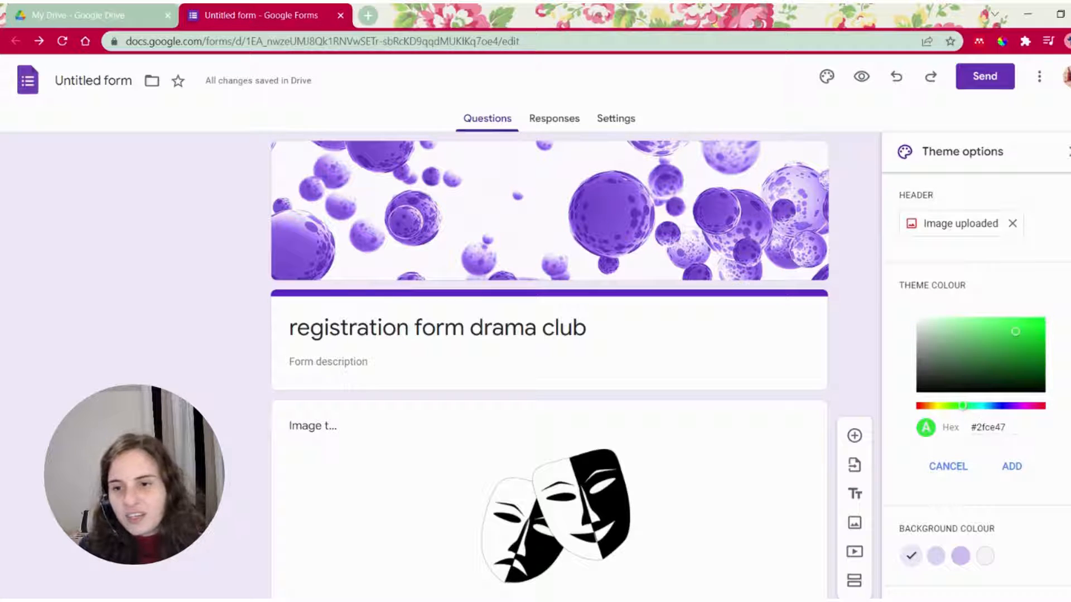
pyautogui.click(1011, 466)
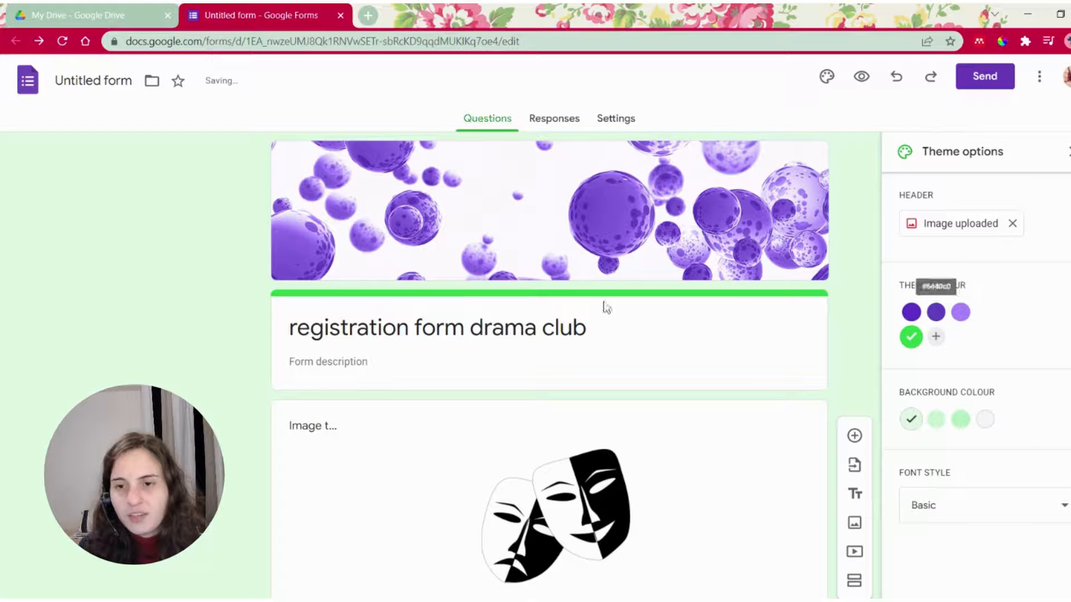
# Step: Set the form's font style to Decorative and close the theme options
pyautogui.scroll(-1, 1004, 480)
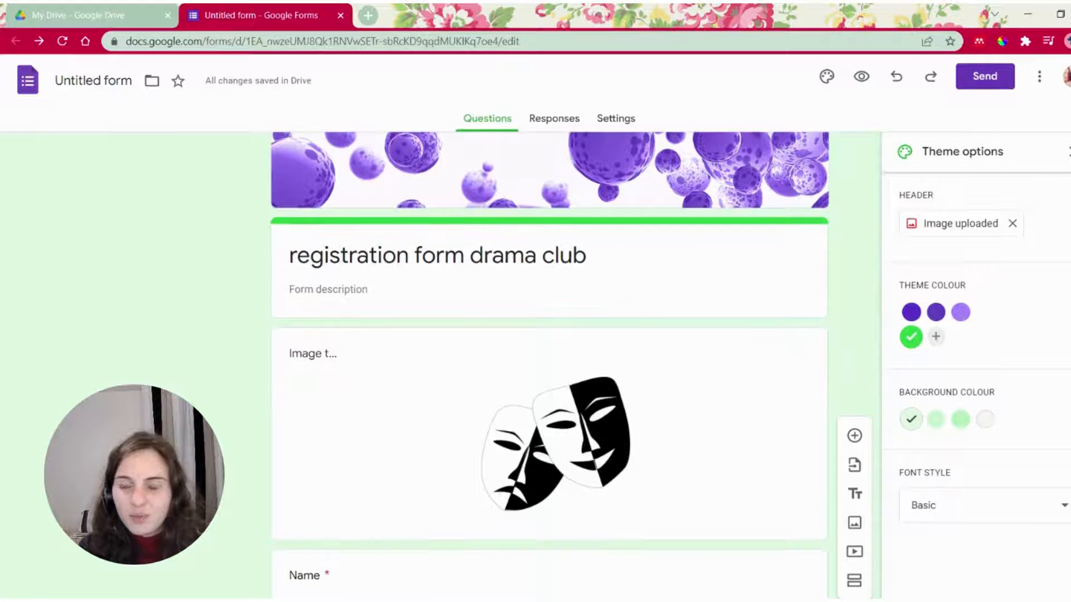
pyautogui.click(986, 507)
pyautogui.scroll(-1, 987, 536)
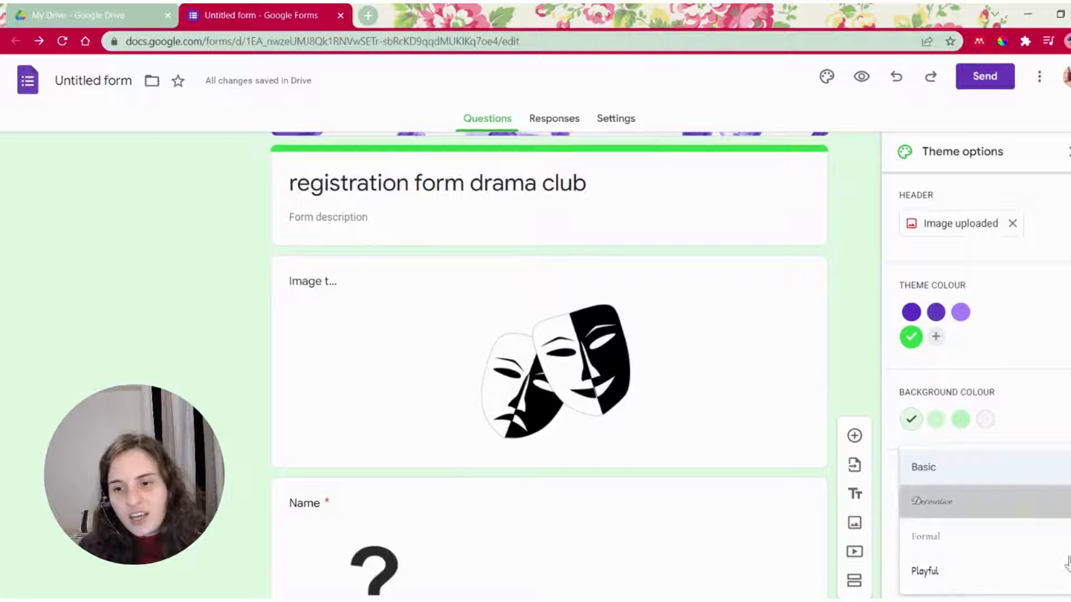
pyautogui.click(931, 501)
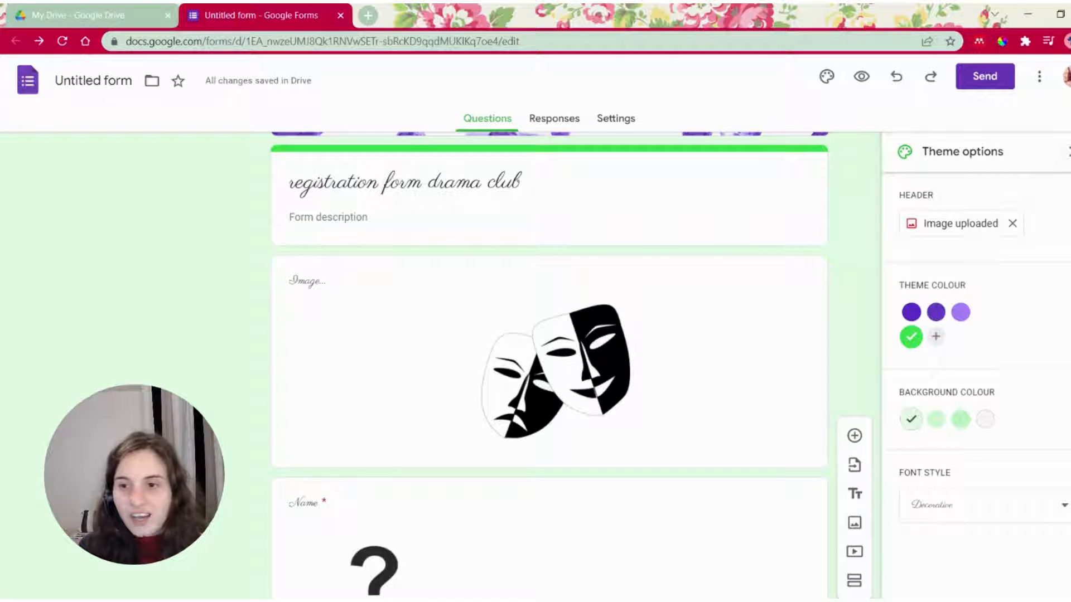
pyautogui.click(1069, 152)
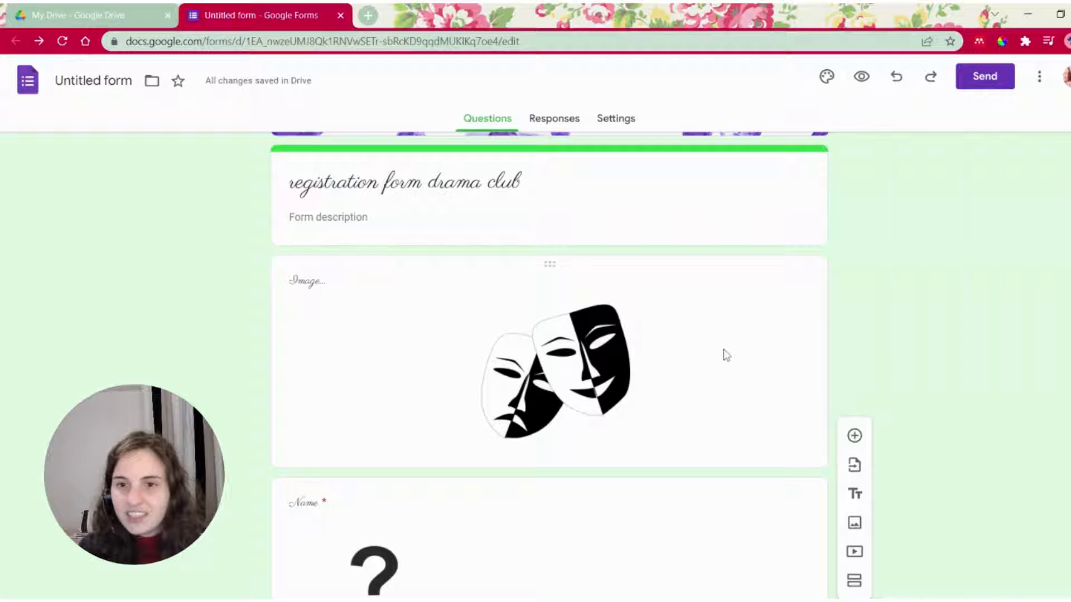
# Step: Title the theatre masks image "Welcome"
pyautogui.scroll(1, 726, 355)
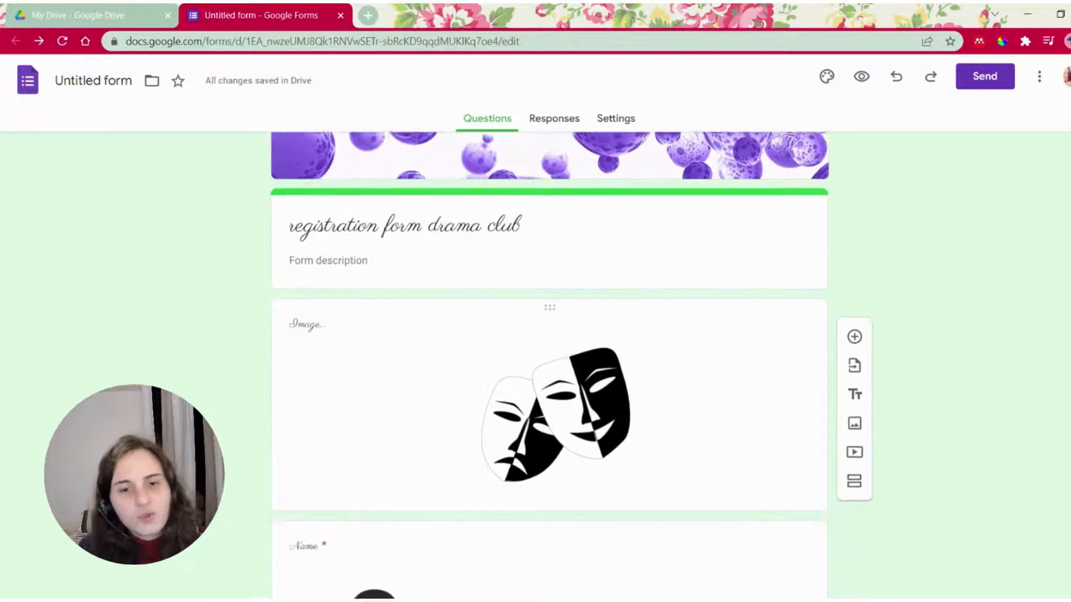
pyautogui.scroll(-2, 731, 353)
pyautogui.scroll(1, 472, 310)
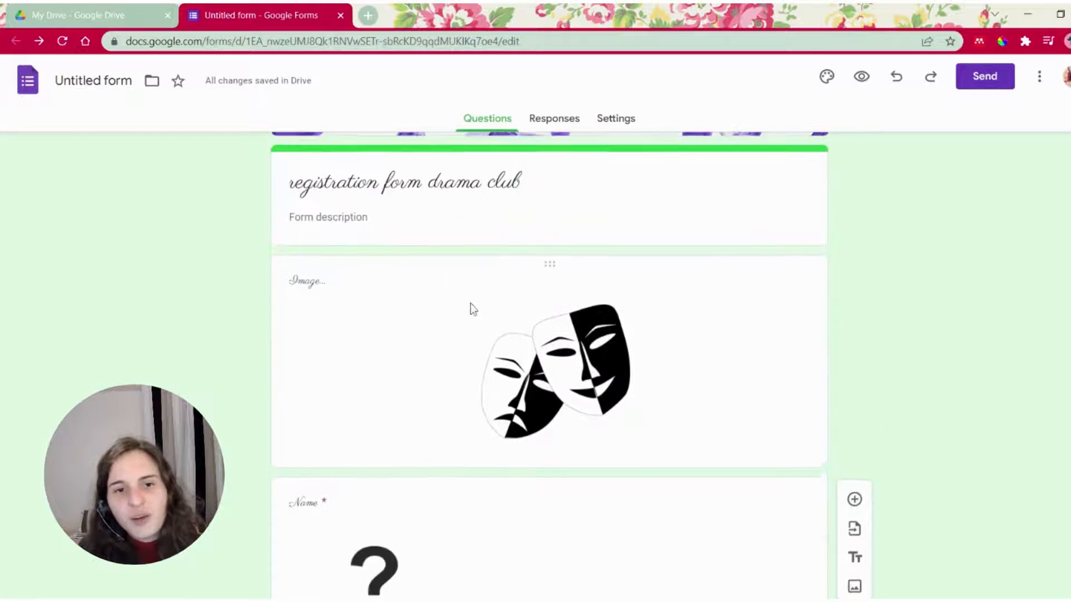
pyautogui.click(312, 282)
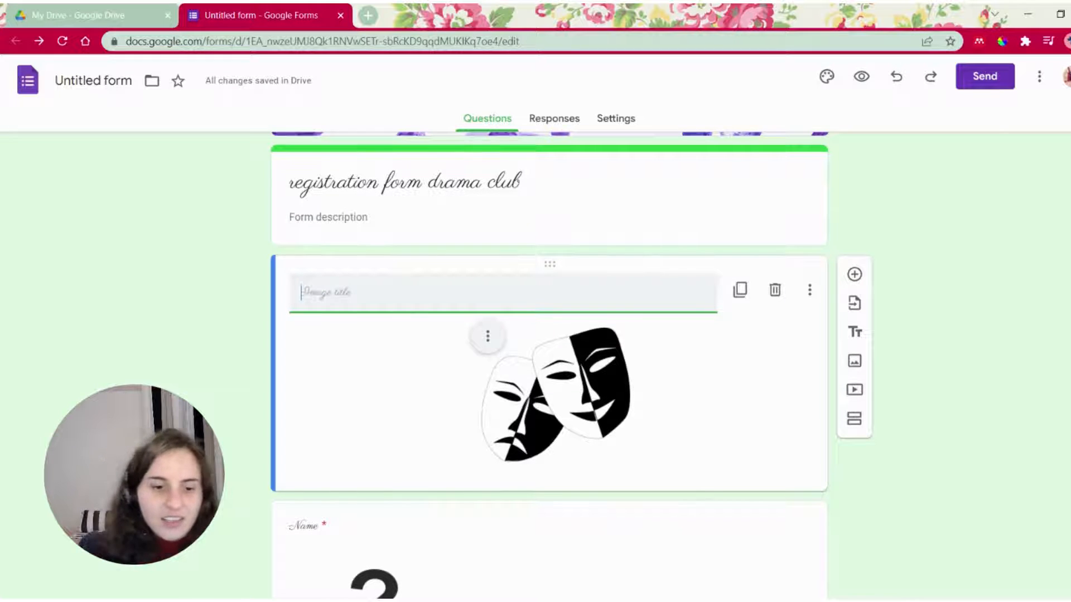
pyautogui.write('Welc')
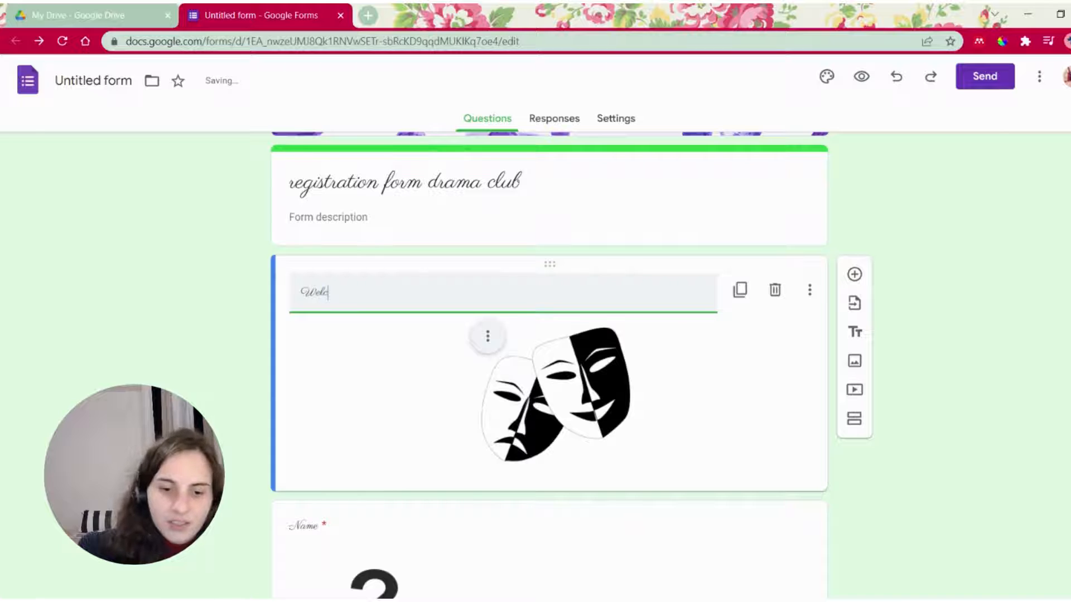
pyautogui.write('ome')
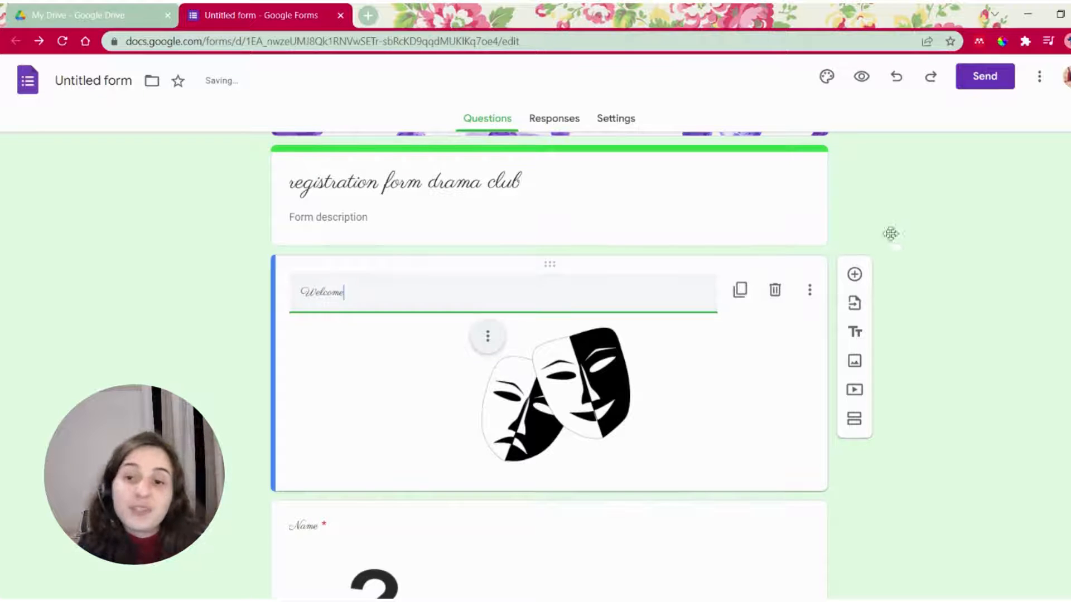
pyautogui.click(775, 308)
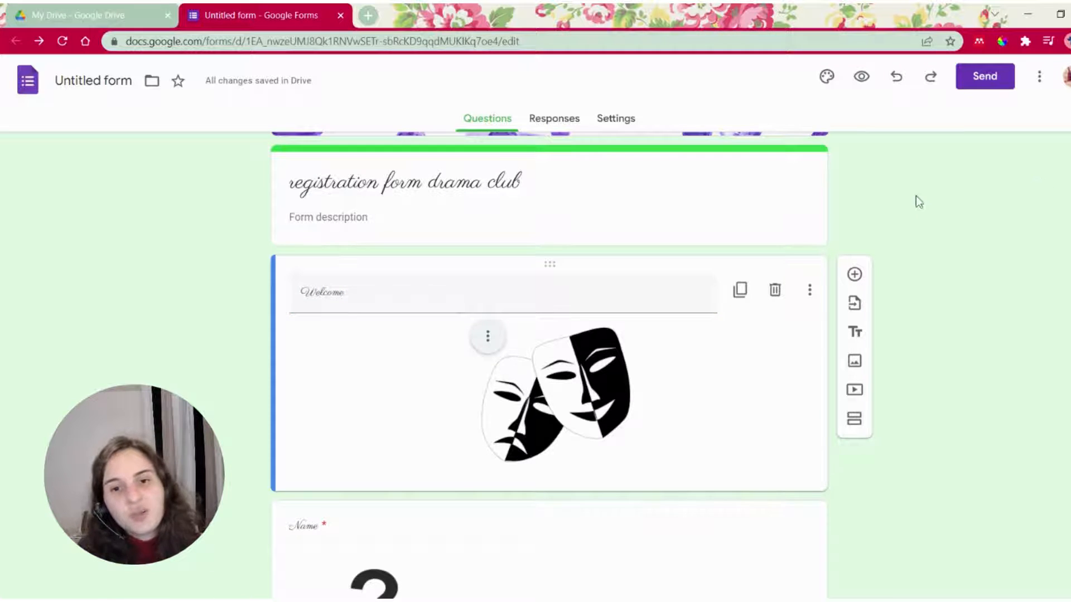
# Step: Copy a shortened link to the form from the send options
pyautogui.scroll(3, 926, 189)
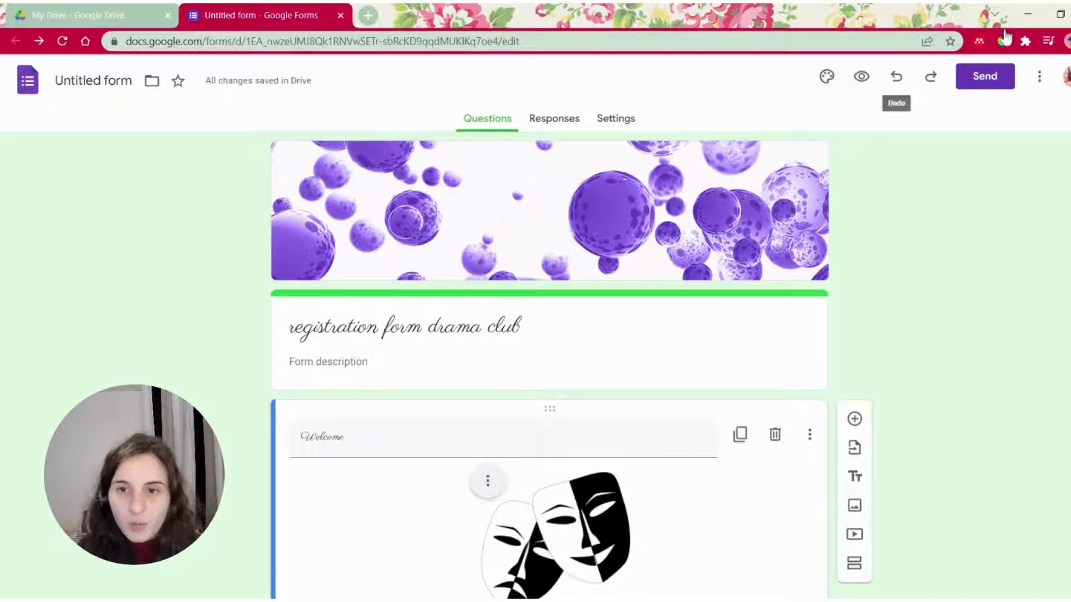
pyautogui.click(985, 76)
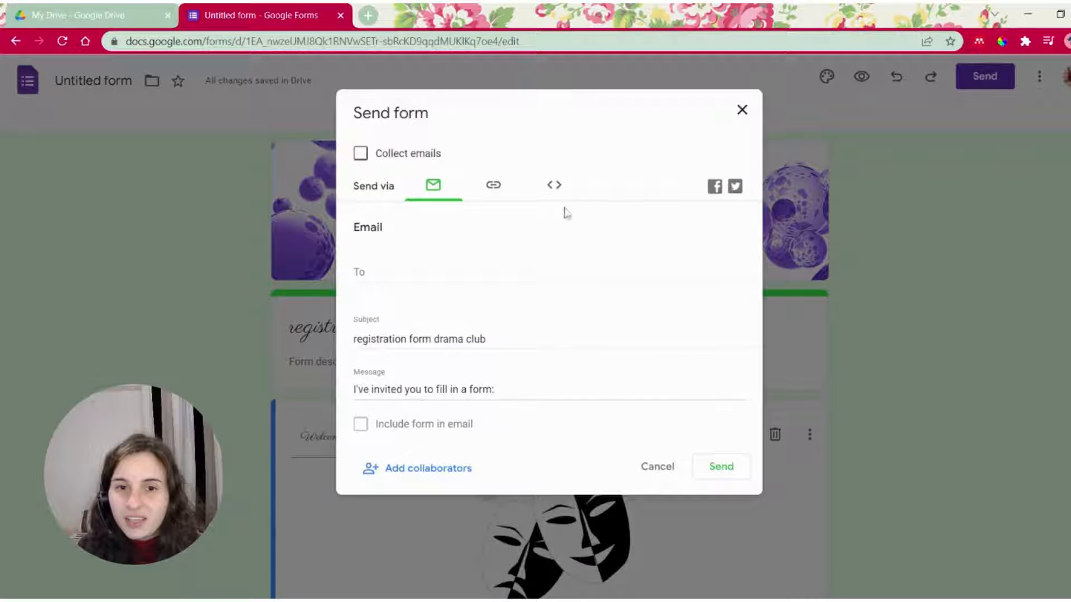
pyautogui.click(358, 272)
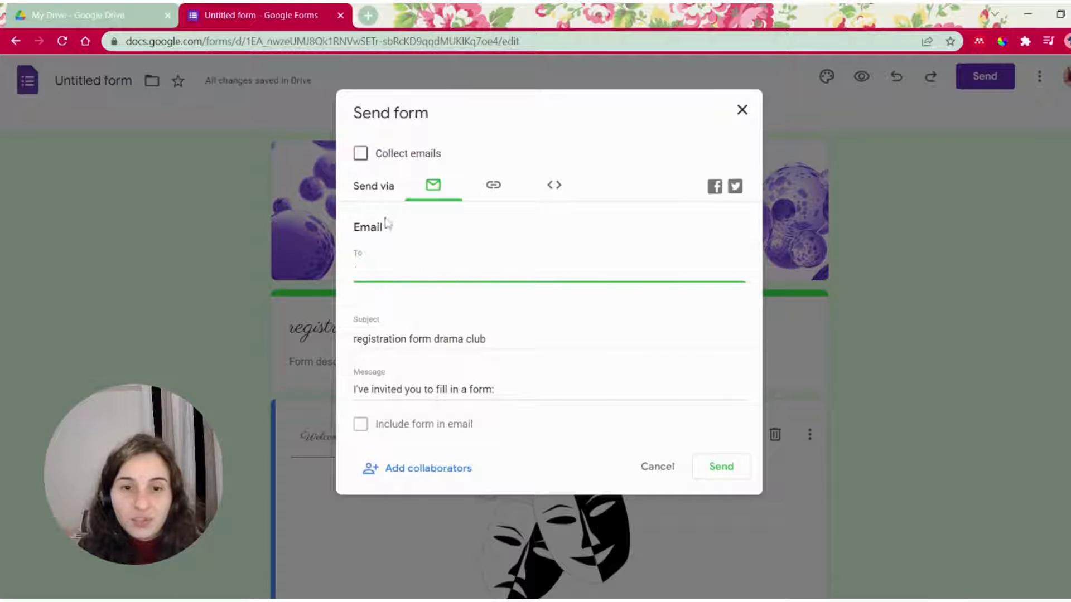
pyautogui.click(493, 184)
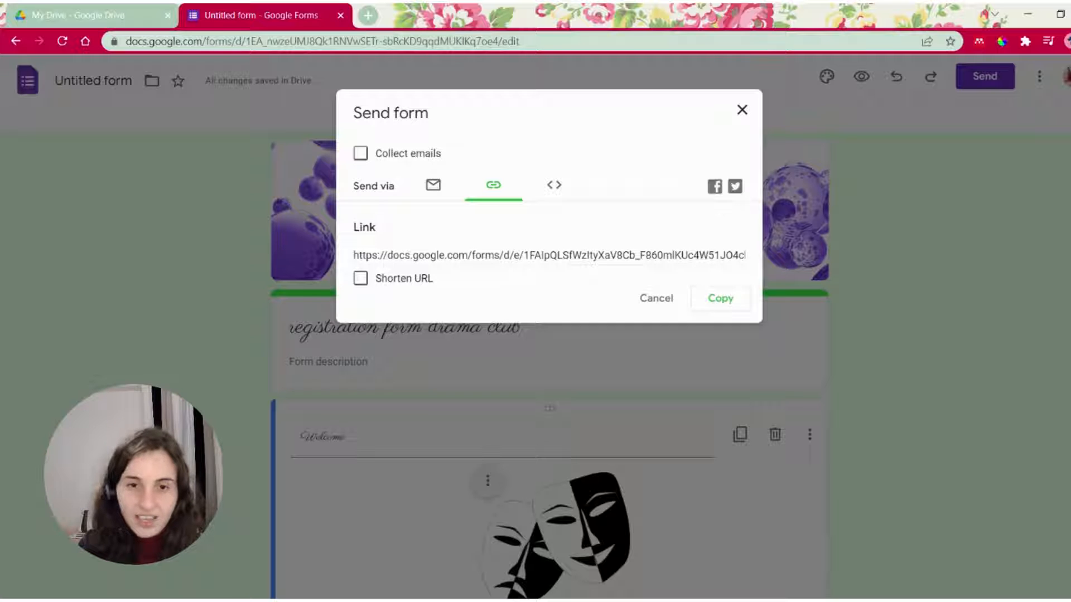
pyautogui.click(536, 257)
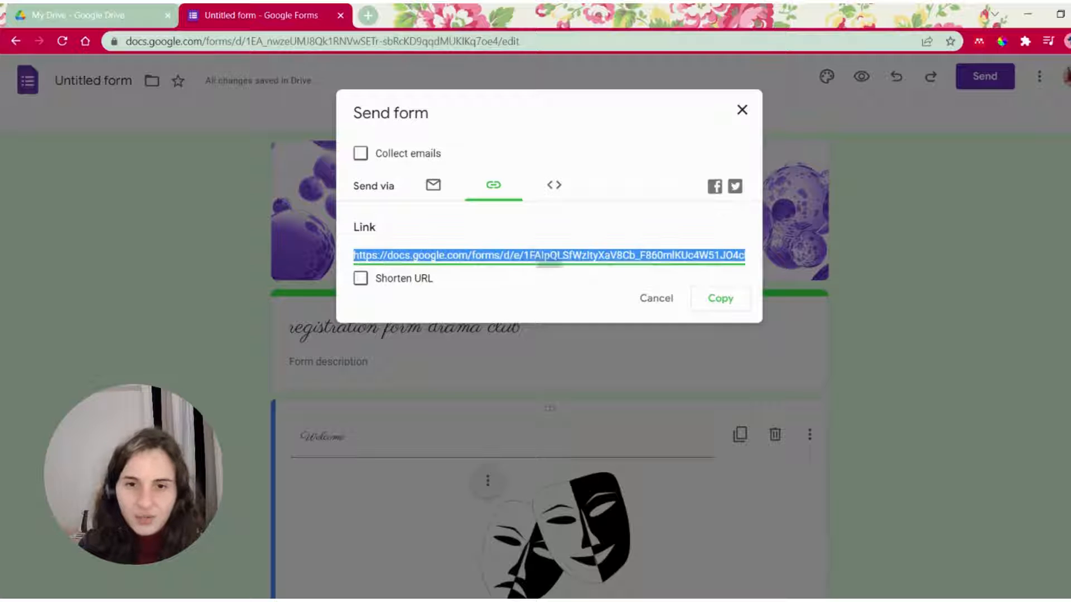
pyautogui.click(360, 278)
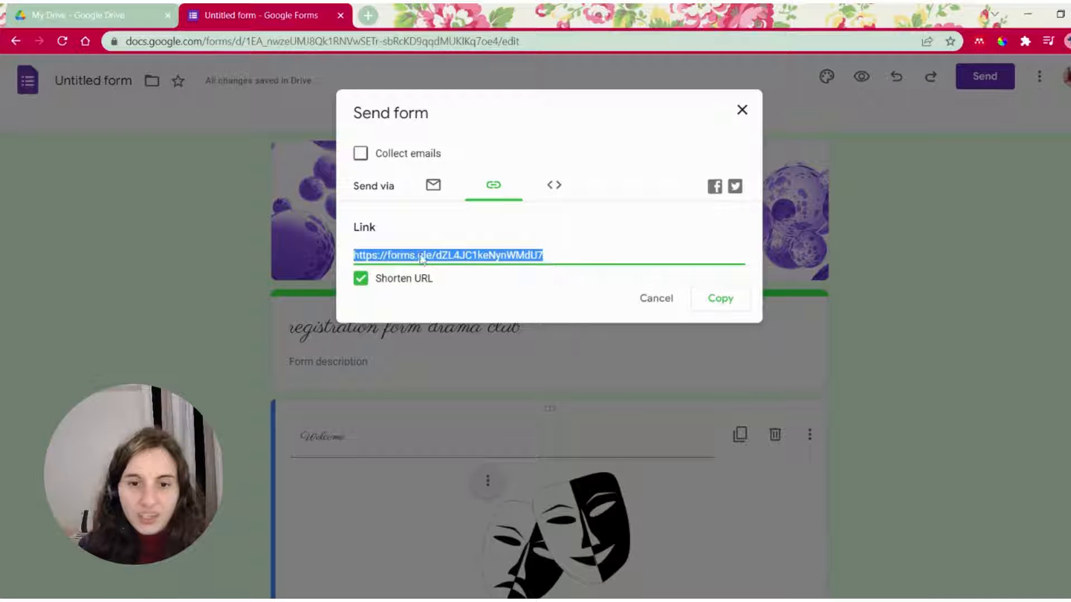
pyautogui.click(769, 302)
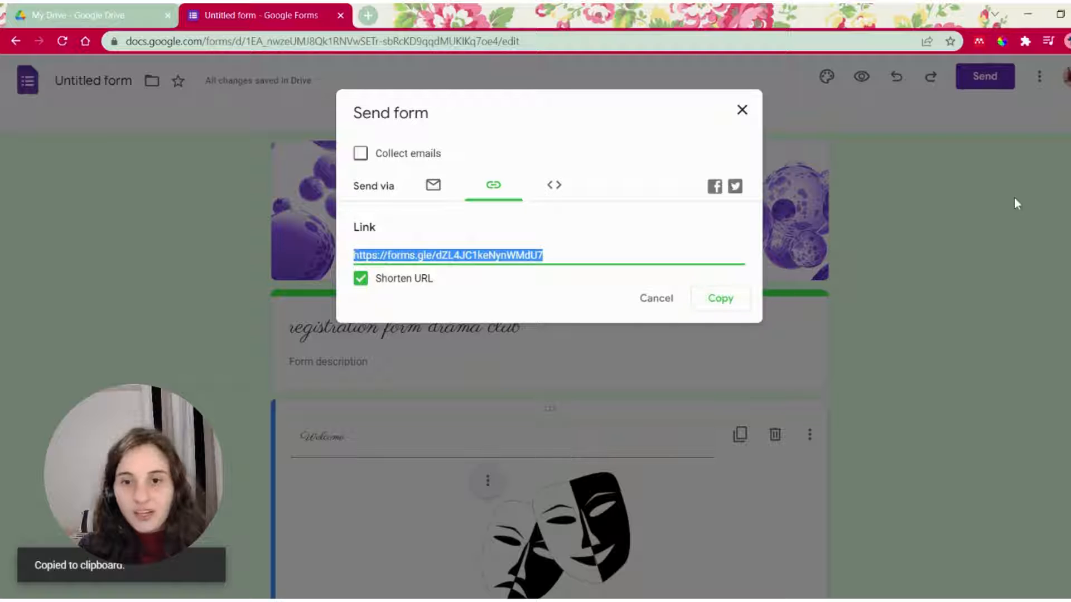
# Step: Open the copied form link in a new browser tab
pyautogui.hotkey('ctrl', 't')
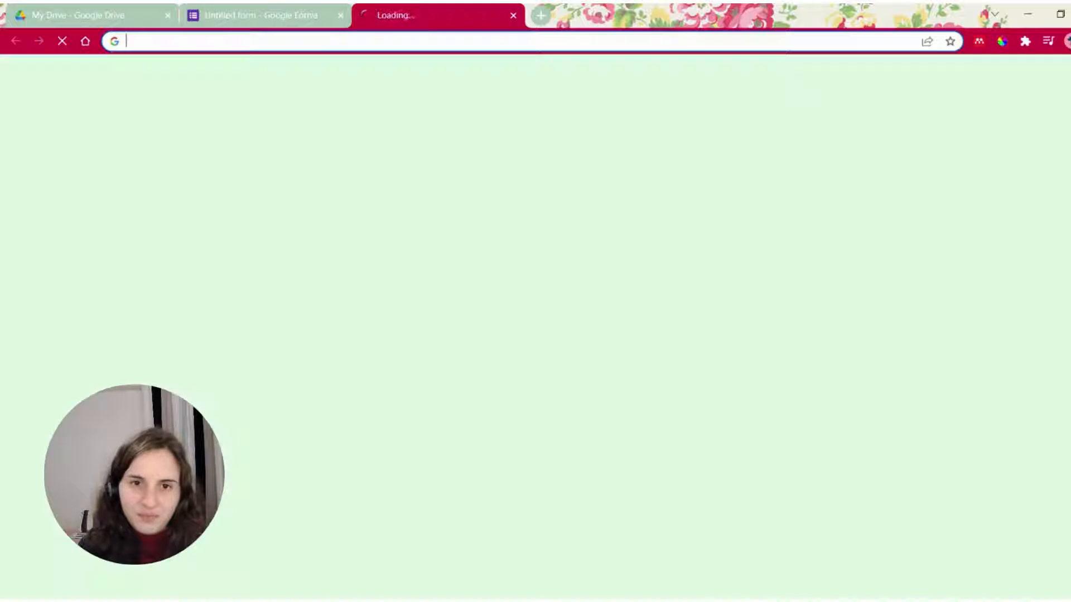
pyautogui.hotkey('ctrl', 'v')
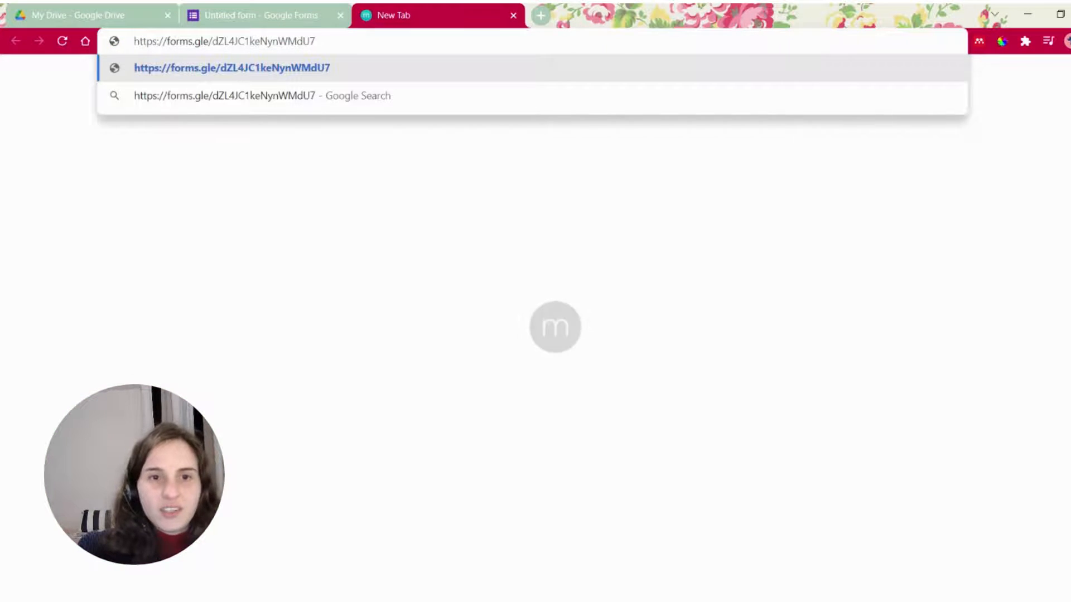
pyautogui.press('Return')
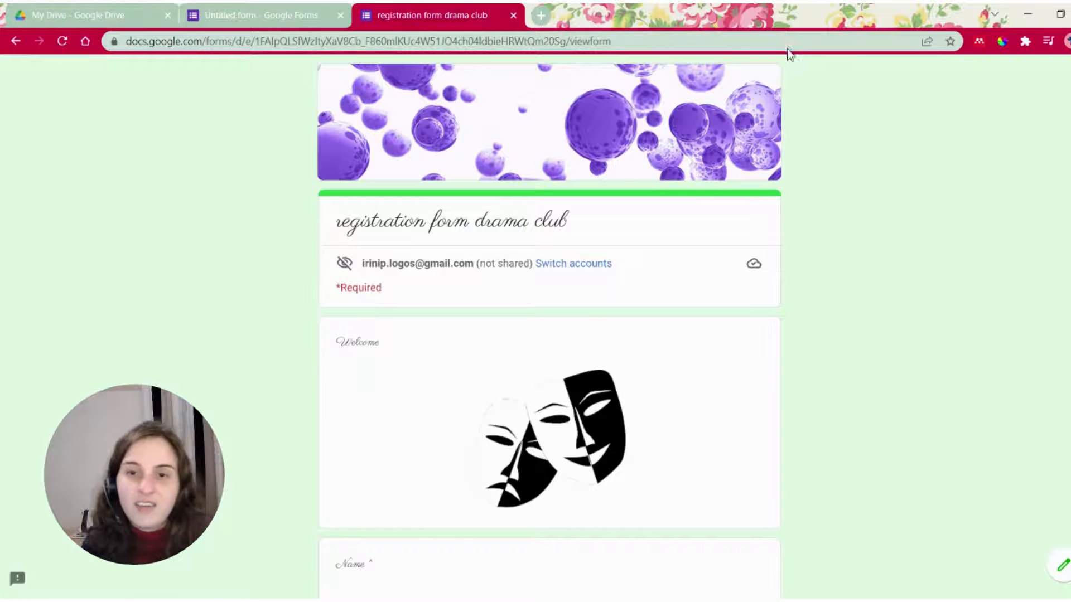
# Step: Choose Polish for the language question in the respondent view and leave the days and times question blank
pyautogui.scroll(-10, 798, 160)
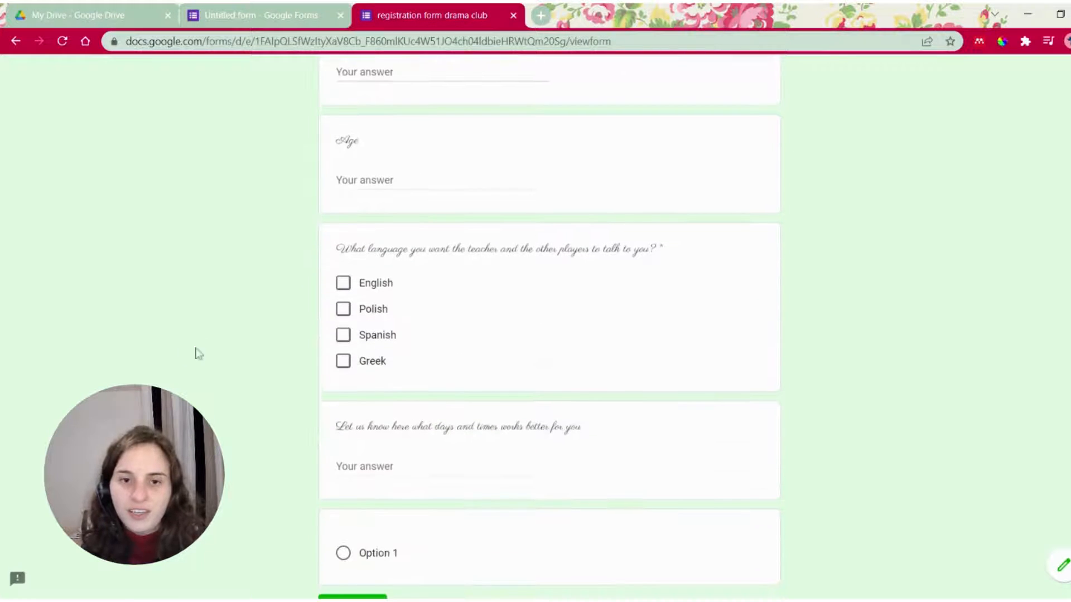
pyautogui.click(343, 309)
pyautogui.scroll(-2, 303, 387)
pyautogui.click(390, 343)
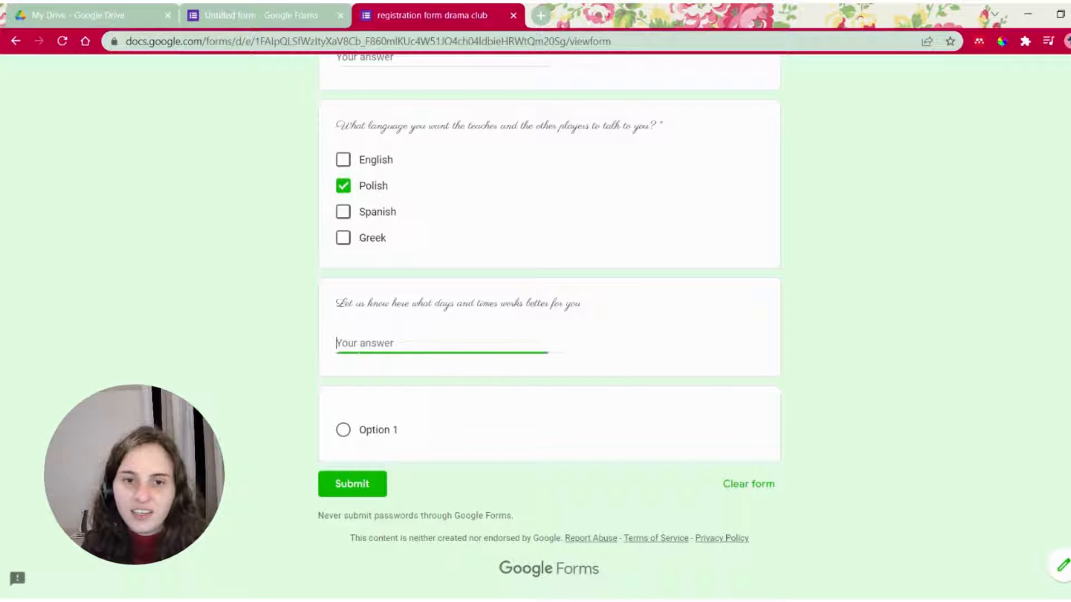
# Step: Try to submit the registration form with the required Name question left blank
pyautogui.scroll(12, 366, 258)
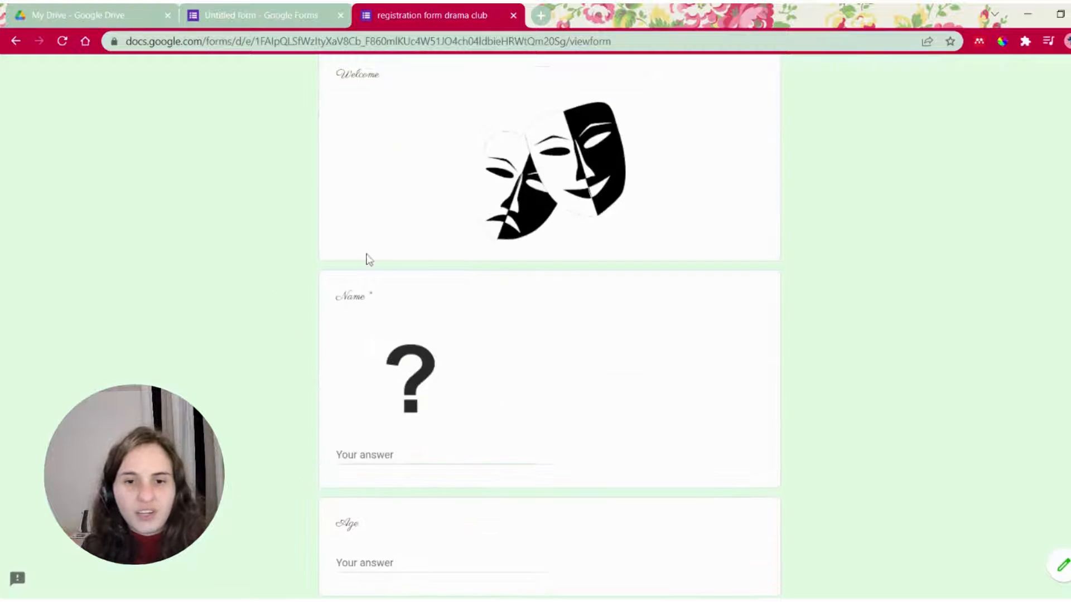
pyautogui.scroll(-3, 329, 390)
pyautogui.click(443, 383)
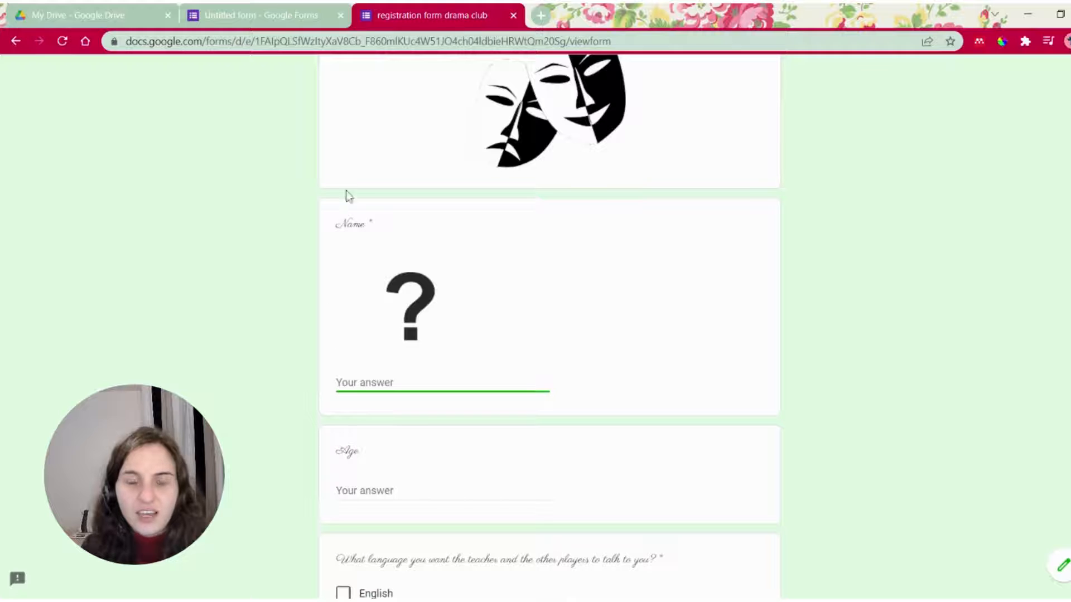
pyautogui.scroll(-8, 359, 363)
pyautogui.click(352, 483)
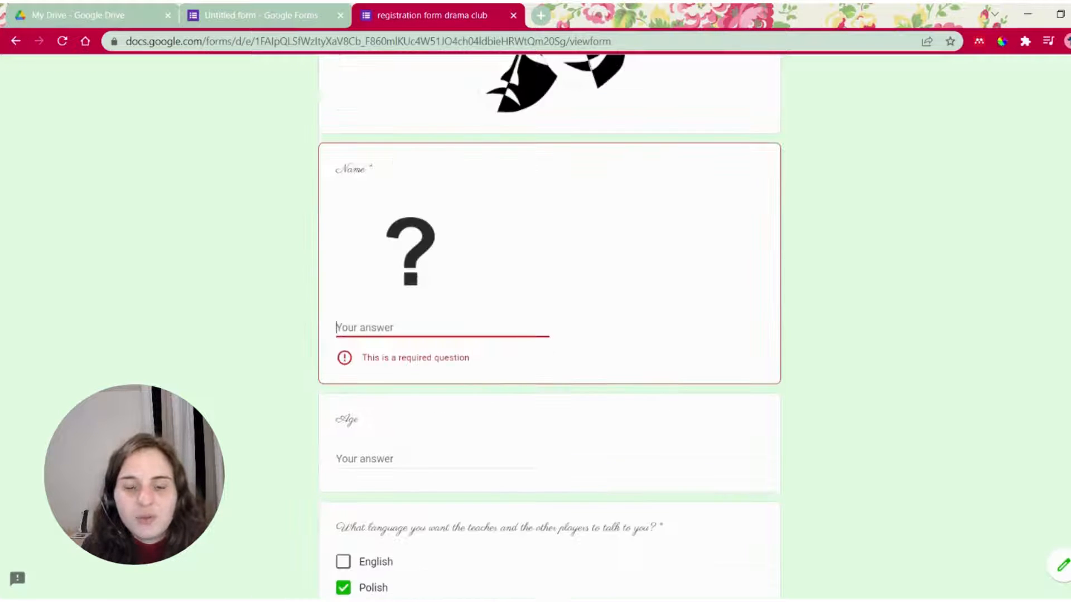
# Step: Enter the respondent's first name in the required Name question
pyautogui.scroll(3, 407, 274)
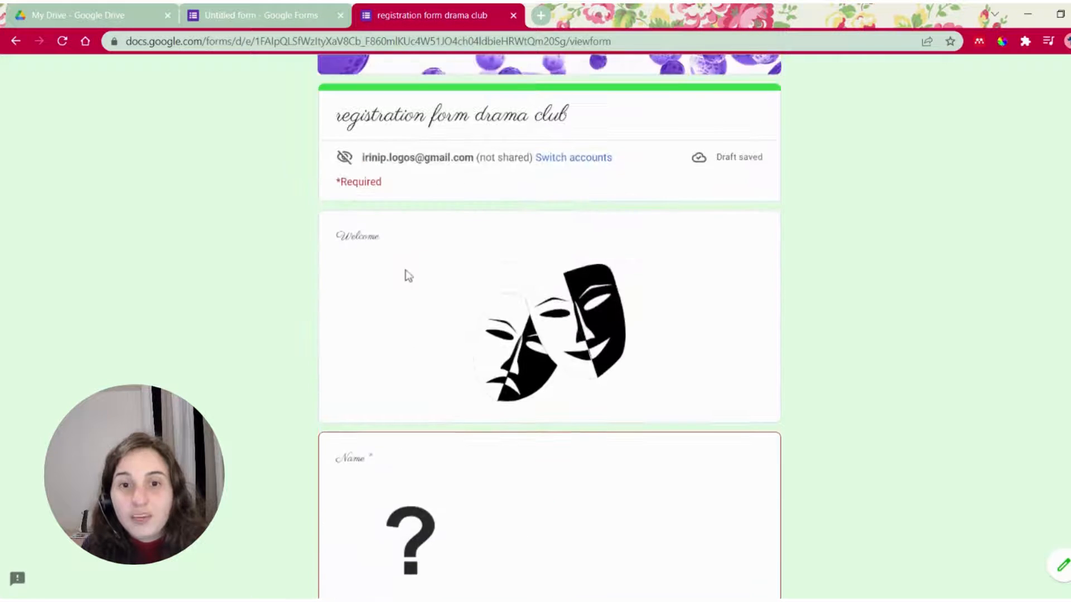
pyautogui.scroll(-5, 445, 442)
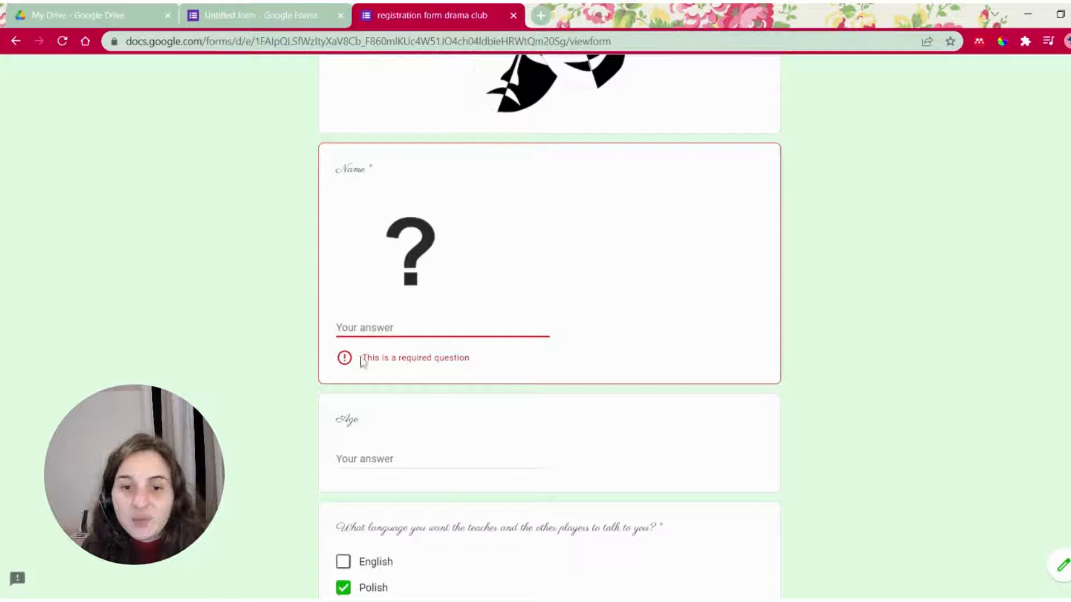
pyautogui.click(337, 328)
pyautogui.write('eirini')
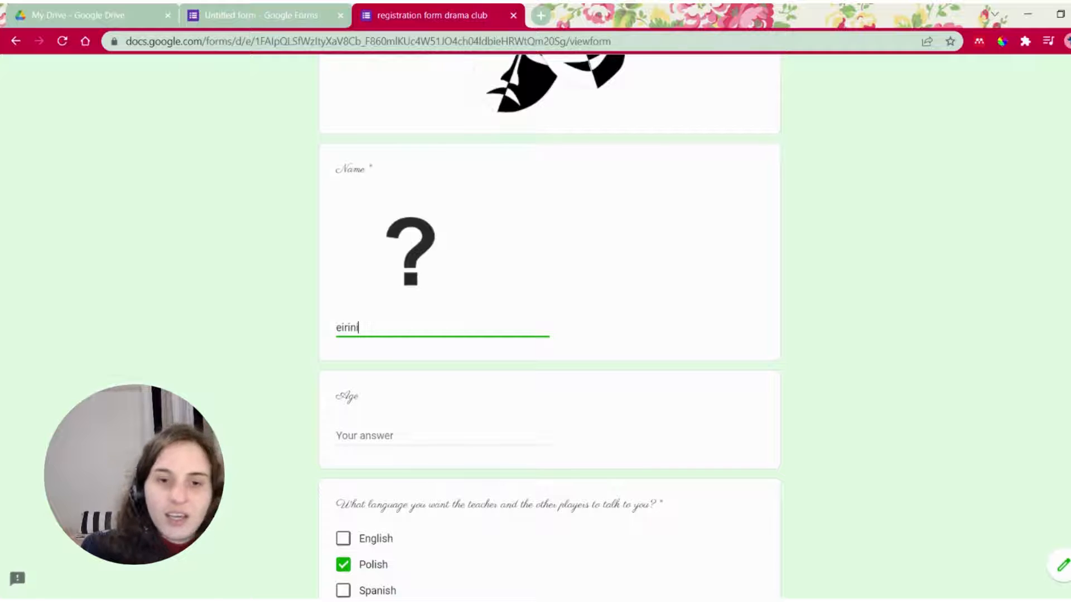
# Step: Submit the completed response with the optional Age question left blank
pyautogui.scroll(-1, 384, 437)
pyautogui.scroll(-7, 385, 441)
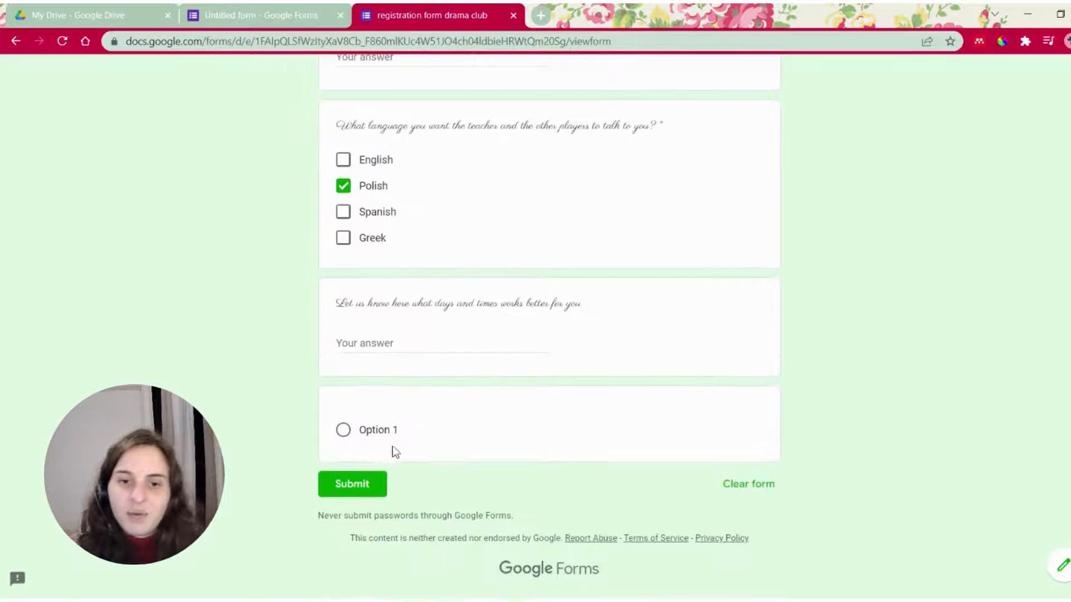
pyautogui.scroll(4, 329, 462)
pyautogui.click(338, 274)
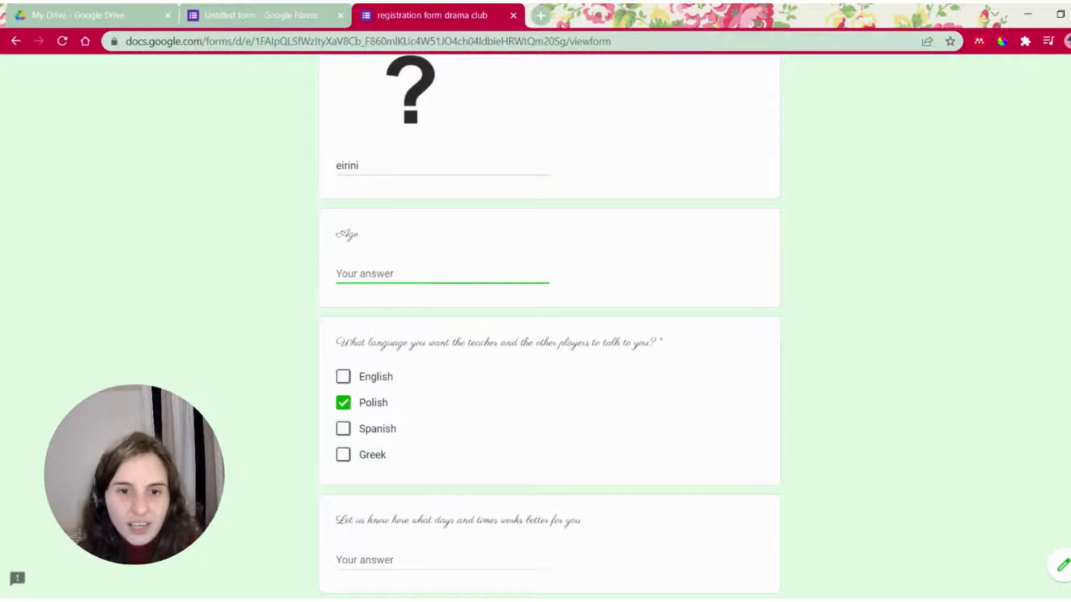
pyautogui.moveTo(359, 234); pyautogui.dragTo(349, 234)
pyautogui.click(393, 274)
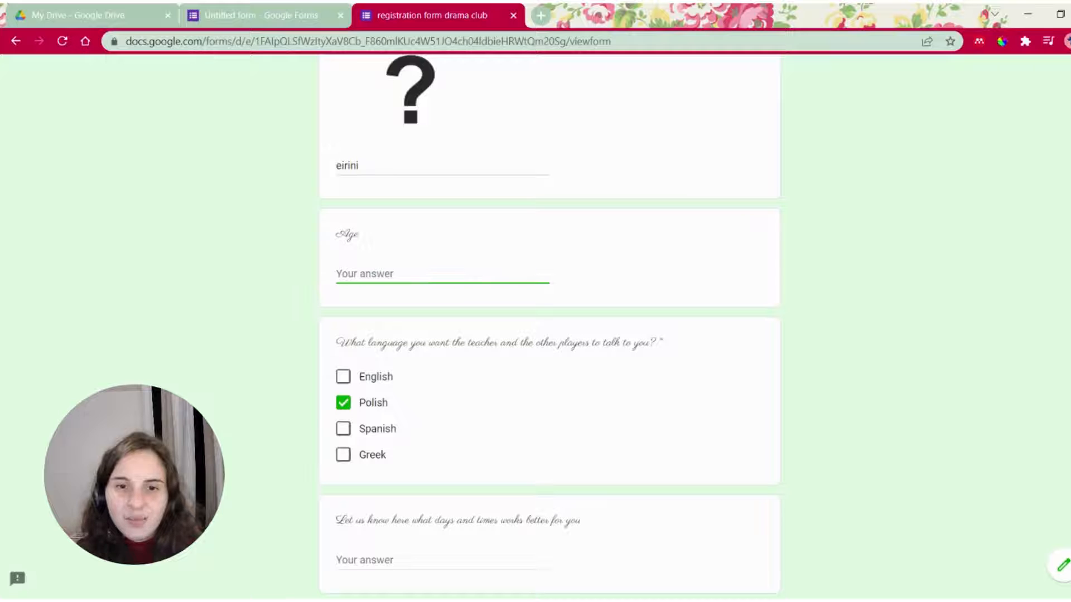
pyautogui.scroll(-1, 434, 257)
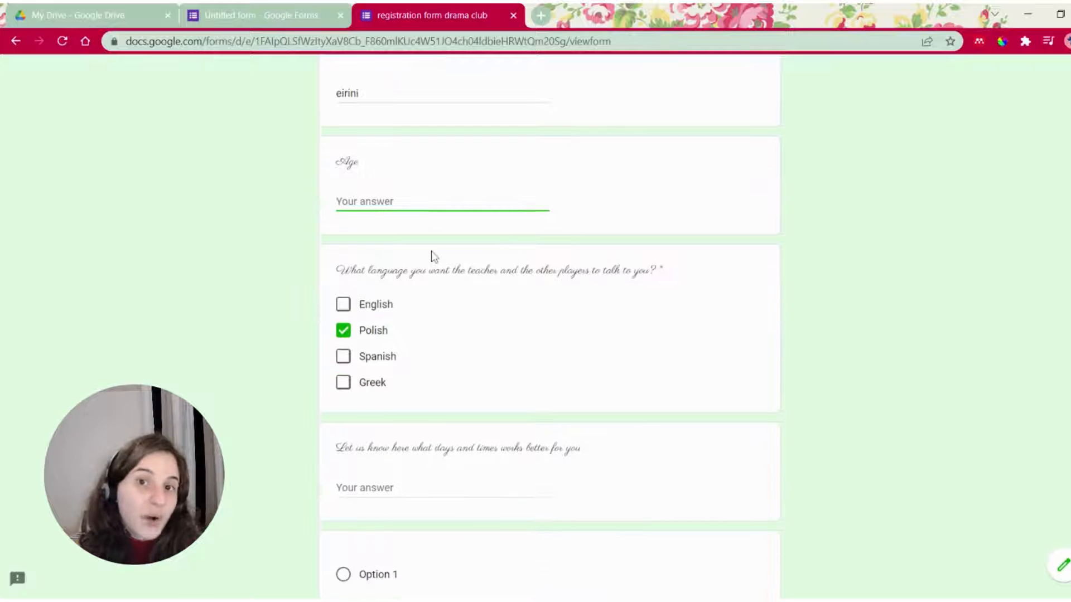
pyautogui.scroll(-3, 434, 257)
pyautogui.click(342, 490)
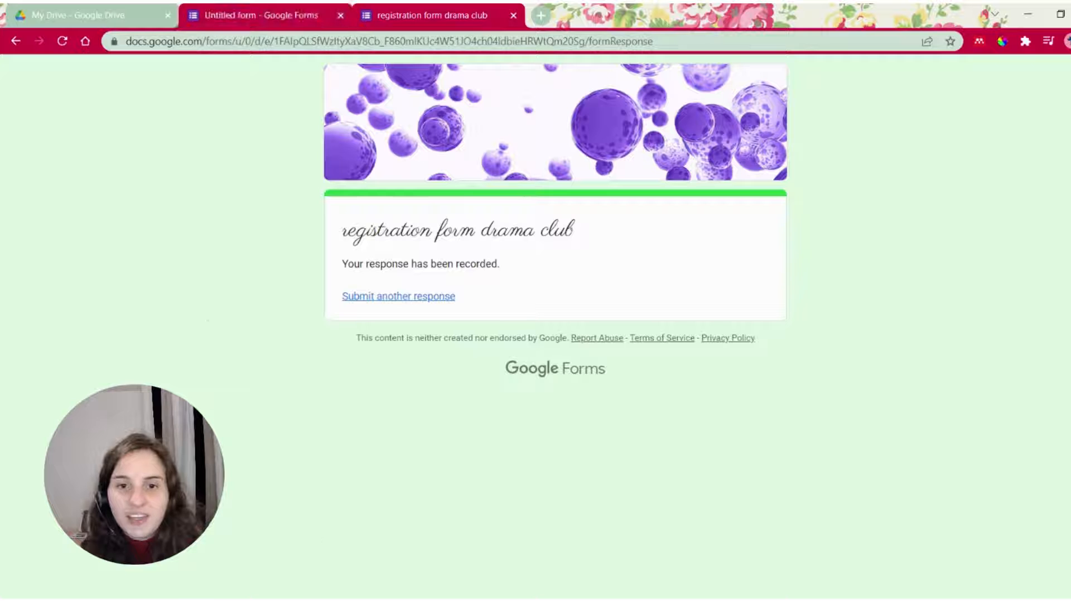
# Step: Close the send options in the form editor, preview the form in a new tab and return to the editor
pyautogui.click(262, 15)
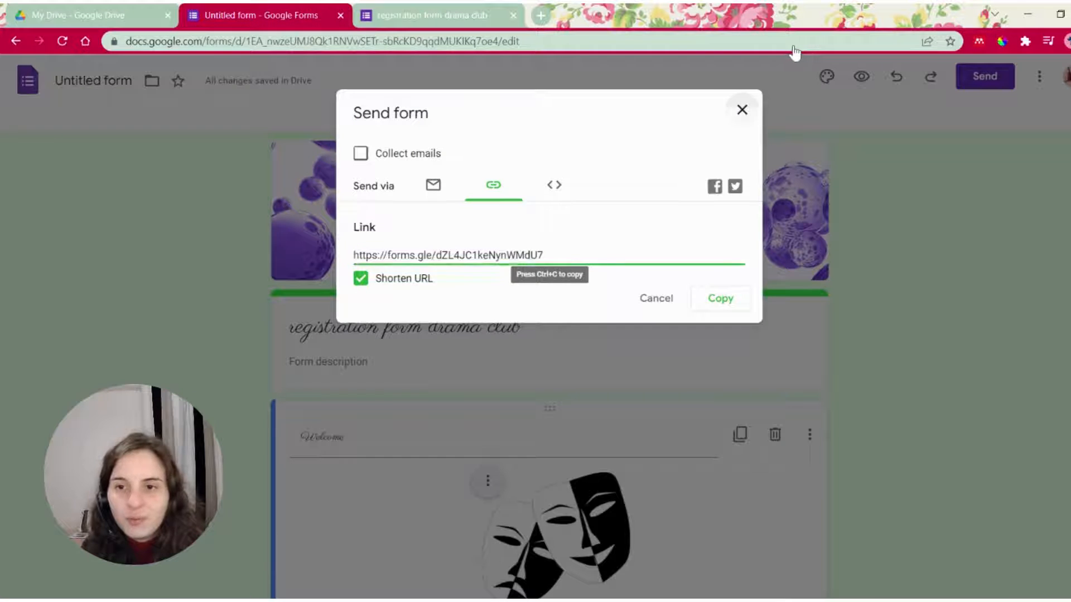
pyautogui.press('Escape')
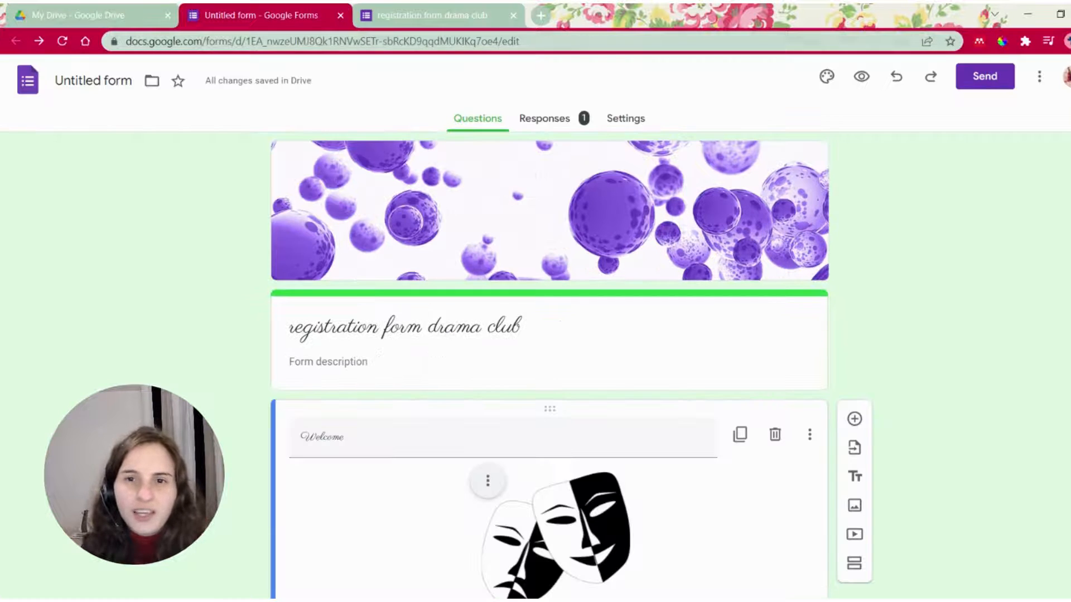
pyautogui.click(861, 77)
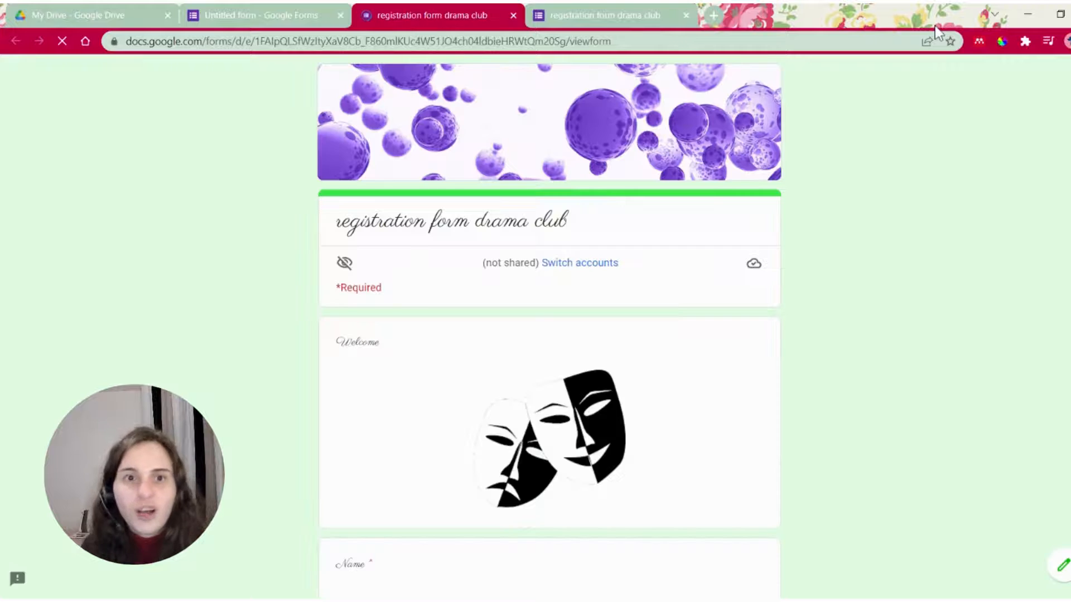
pyautogui.click(262, 16)
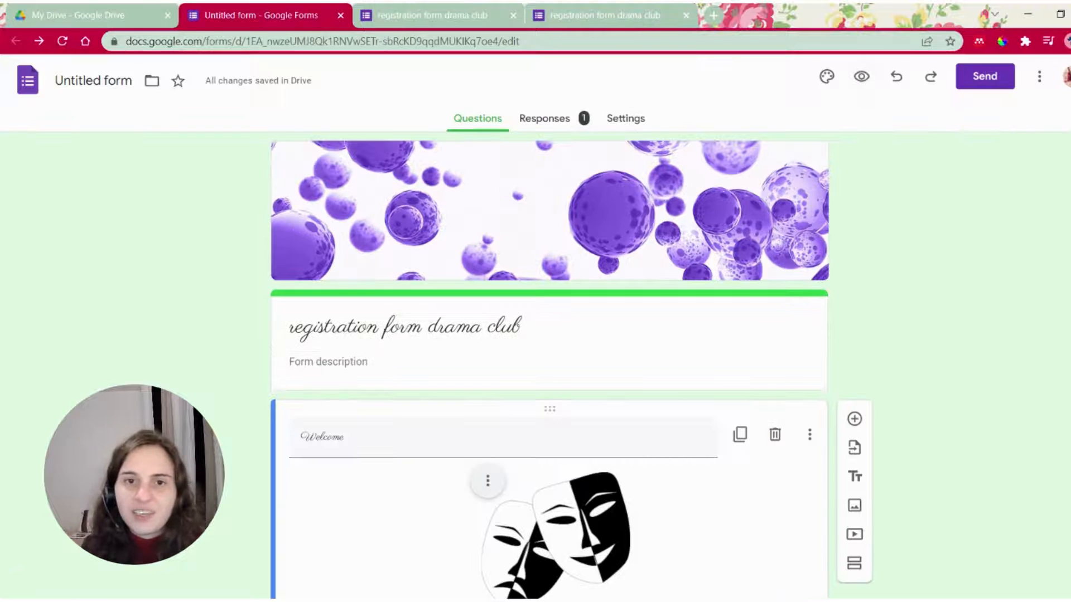
# Step: Close the form preview tab and the submitted response tab
pyautogui.click(431, 16)
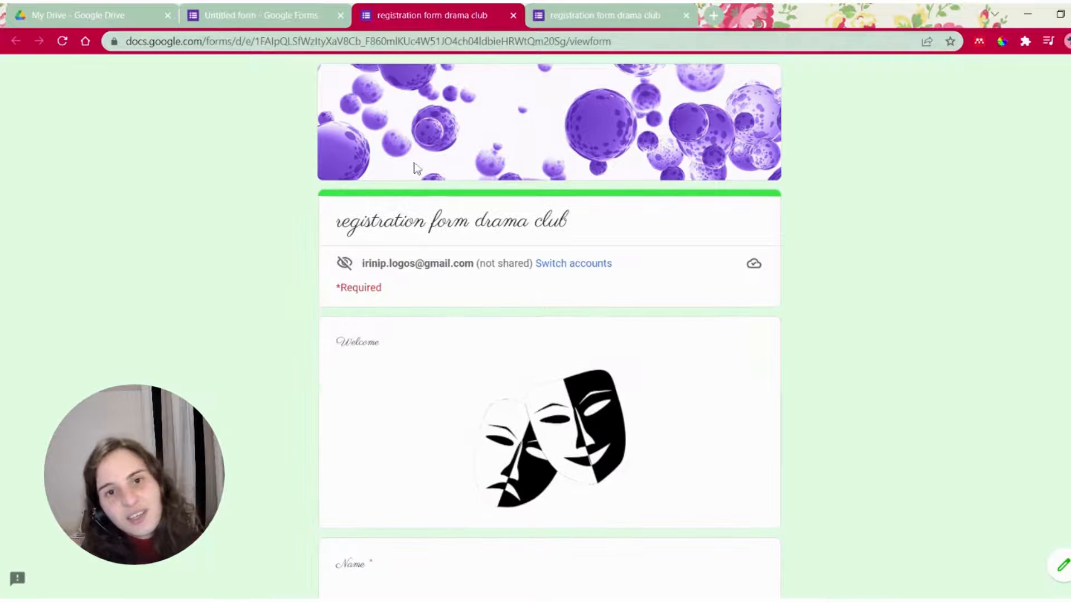
pyautogui.click(513, 16)
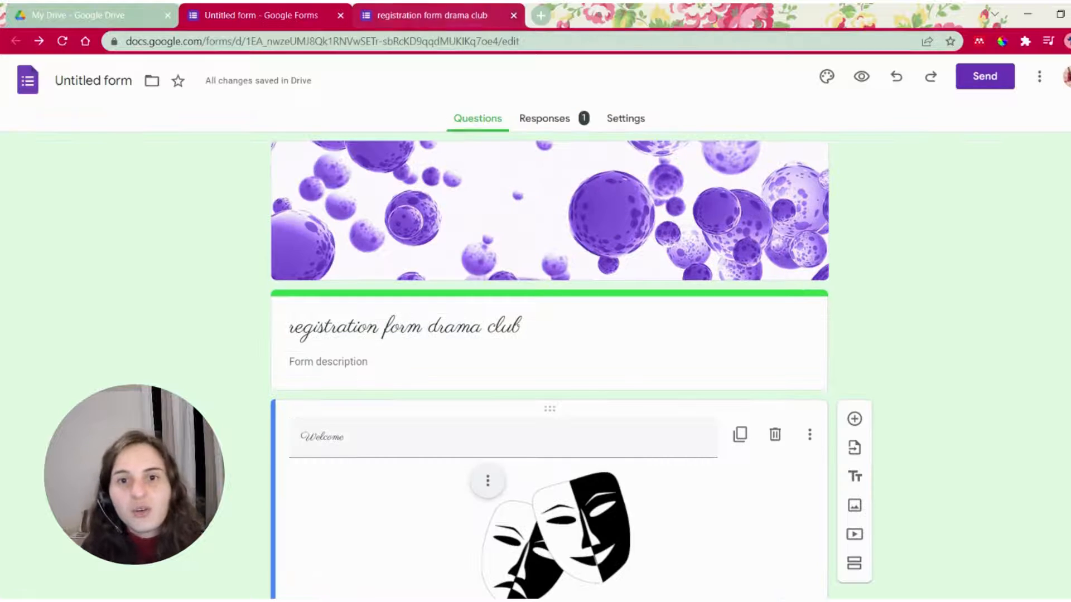
pyautogui.click(513, 15)
# Step: Review the form's responses in the summary and then by individual question, starting with Name
pyautogui.scroll(-4, 590, 318)
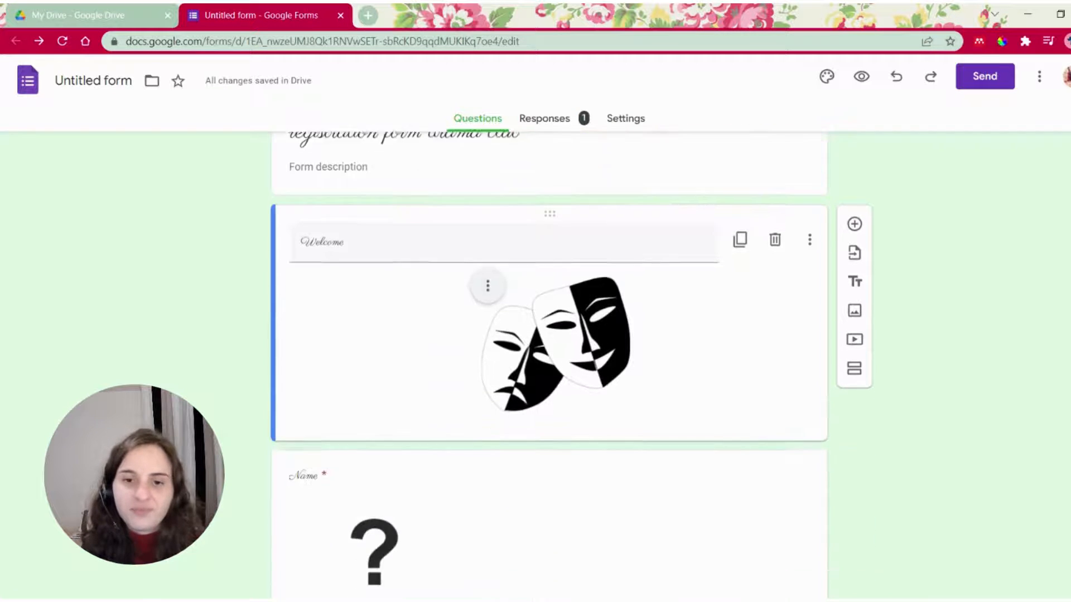
pyautogui.scroll(4, 590, 318)
pyautogui.click(544, 118)
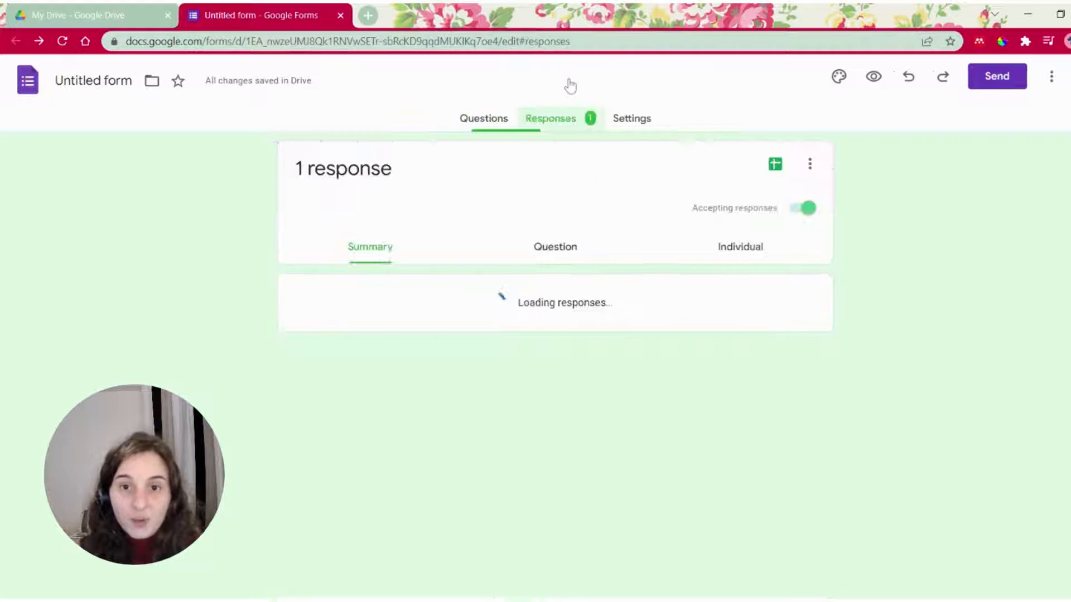
pyautogui.scroll(-3, 633, 329)
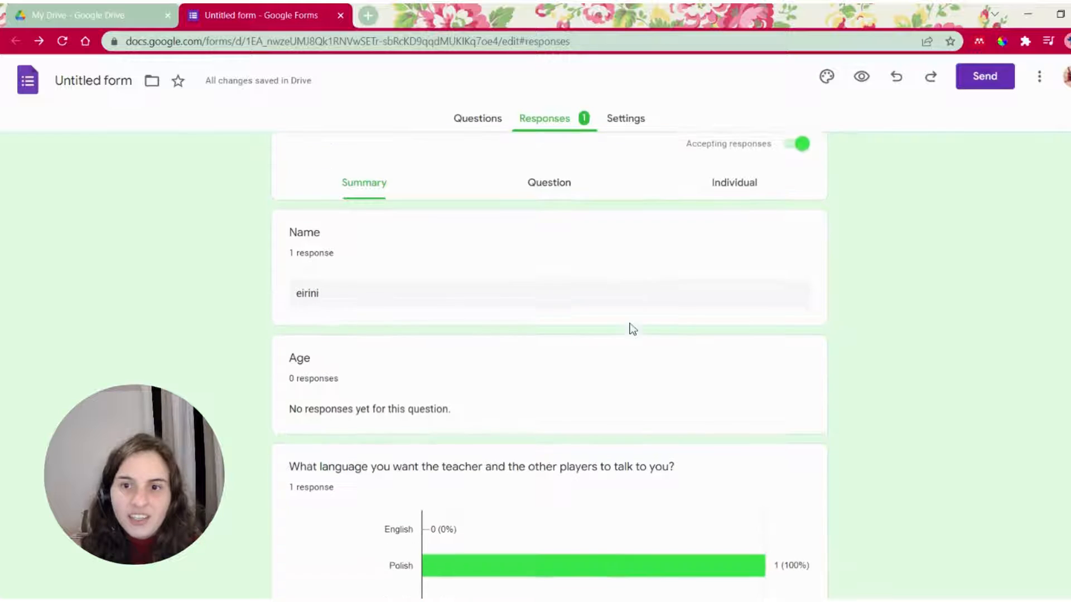
pyautogui.scroll(-2, 329, 362)
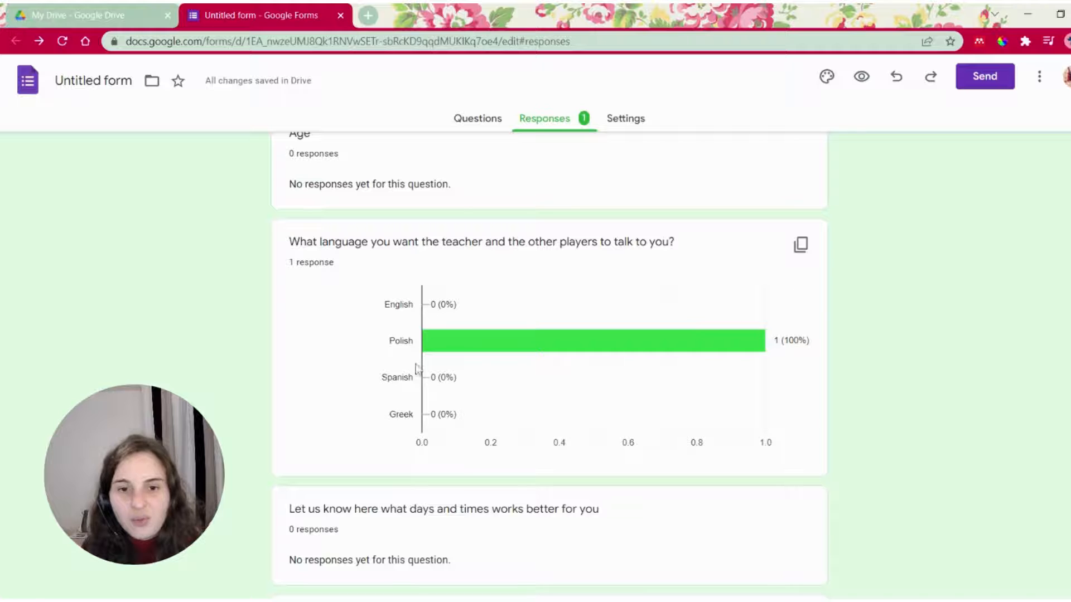
pyautogui.scroll(-2, 396, 329)
pyautogui.scroll(8, 412, 329)
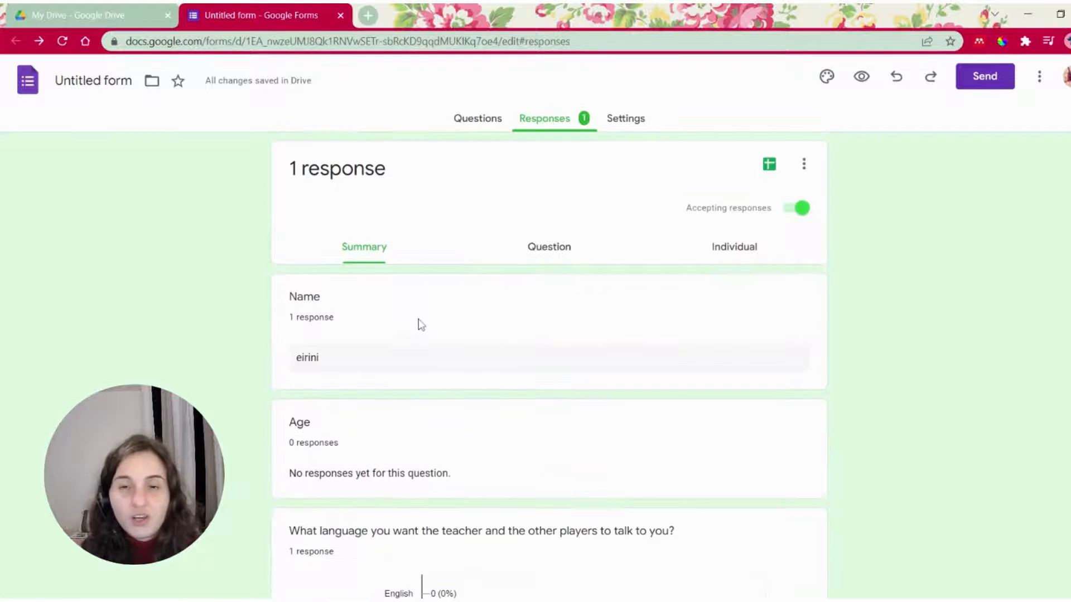
pyautogui.click(521, 244)
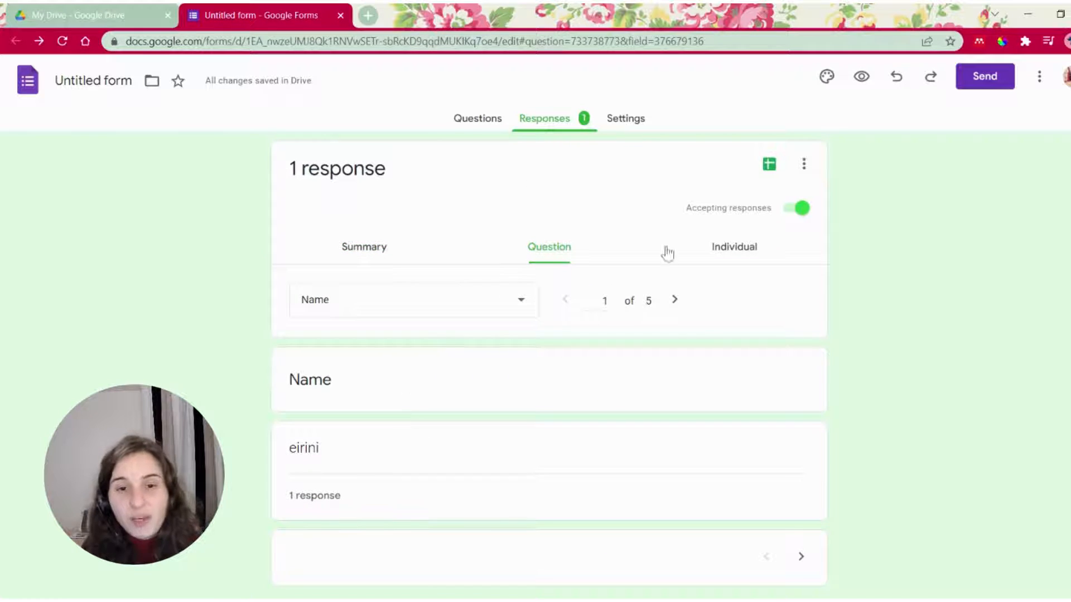
# Step: Review the collected answers to the Age and language questions in the by-question view
pyautogui.scroll(-1, 542, 457)
pyautogui.click(675, 256)
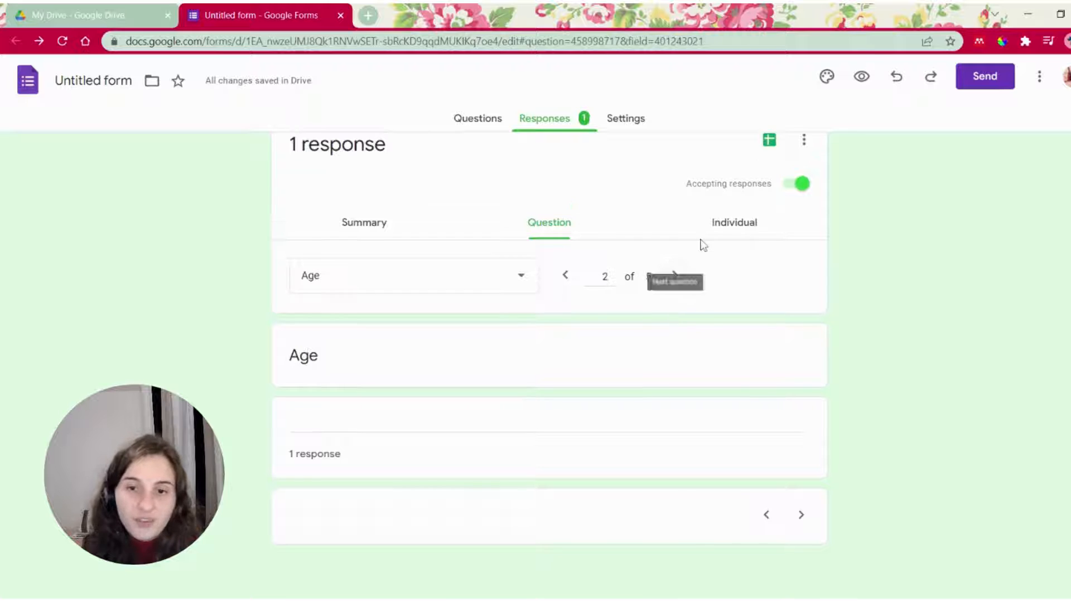
pyautogui.click(675, 275)
pyautogui.scroll(-1, 803, 223)
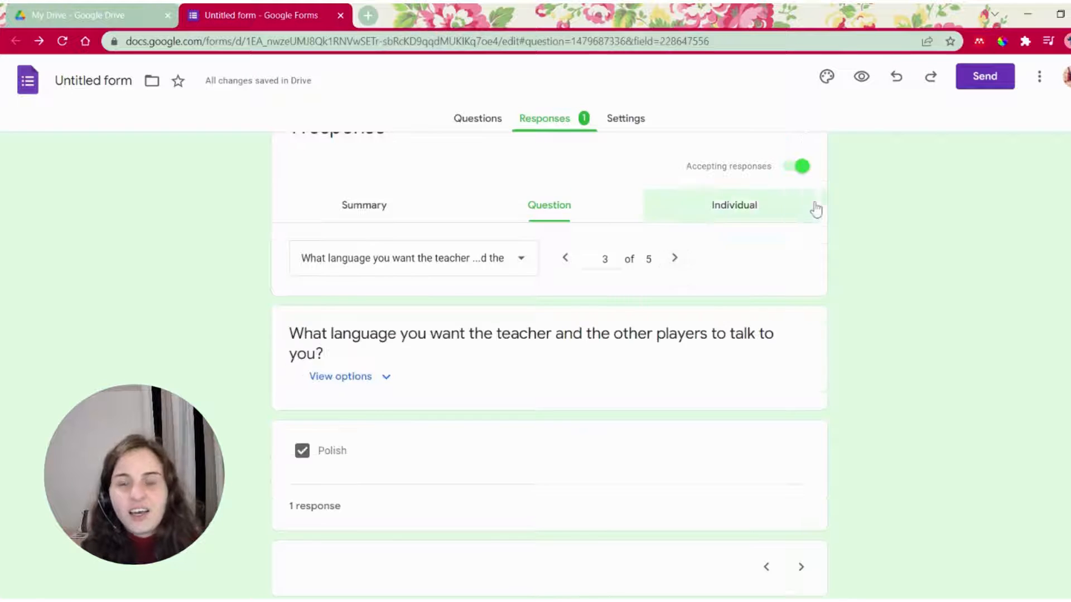
# Step: Read through the individual submitted response from start to end and return to the form's questions
pyautogui.click(815, 207)
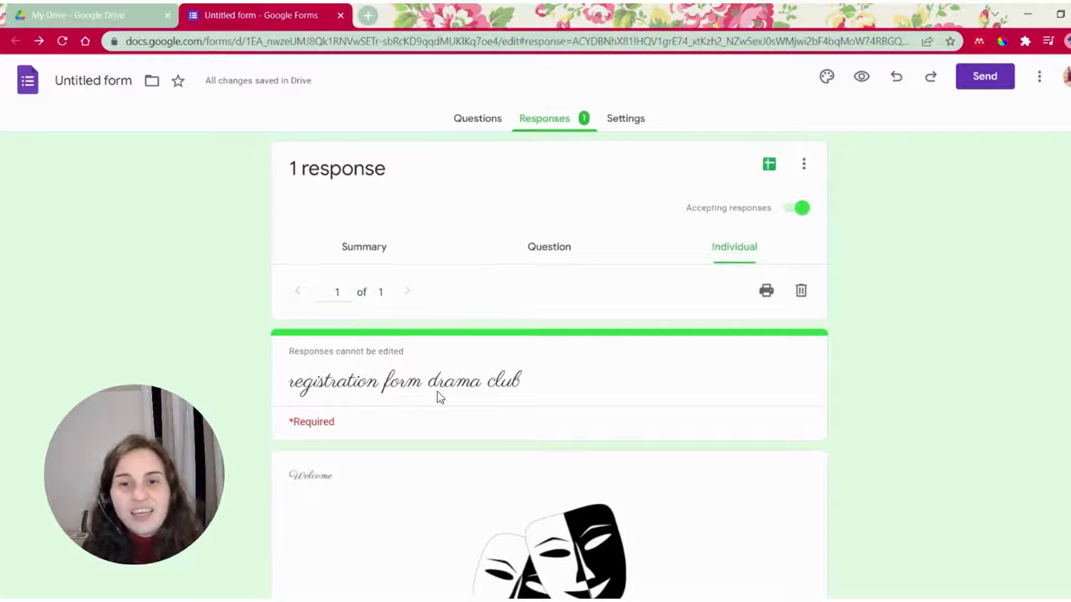
pyautogui.scroll(-12, 557, 267)
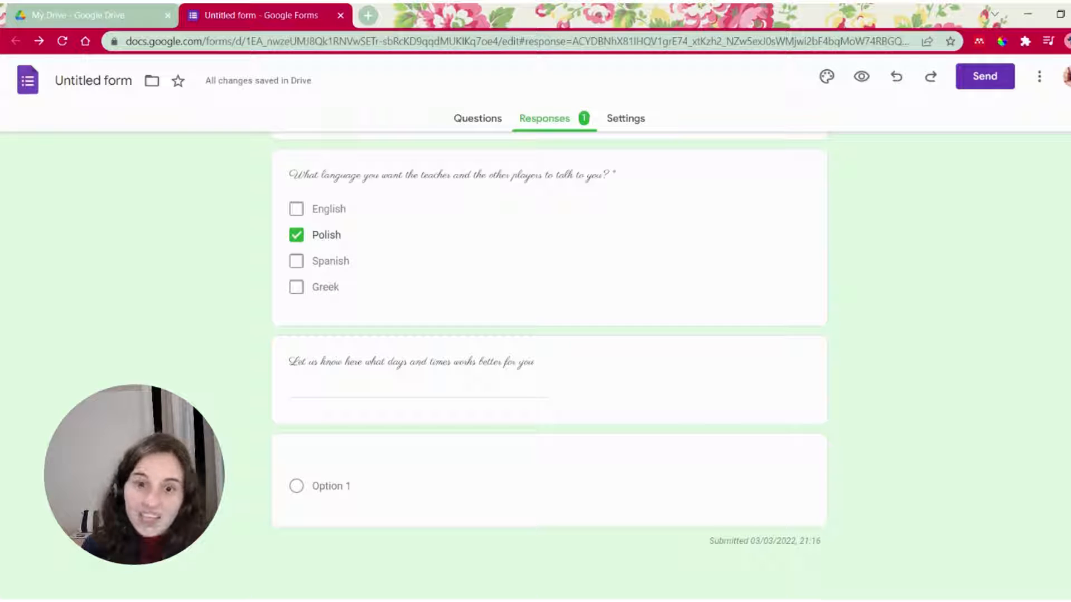
pyautogui.scroll(15, 545, 389)
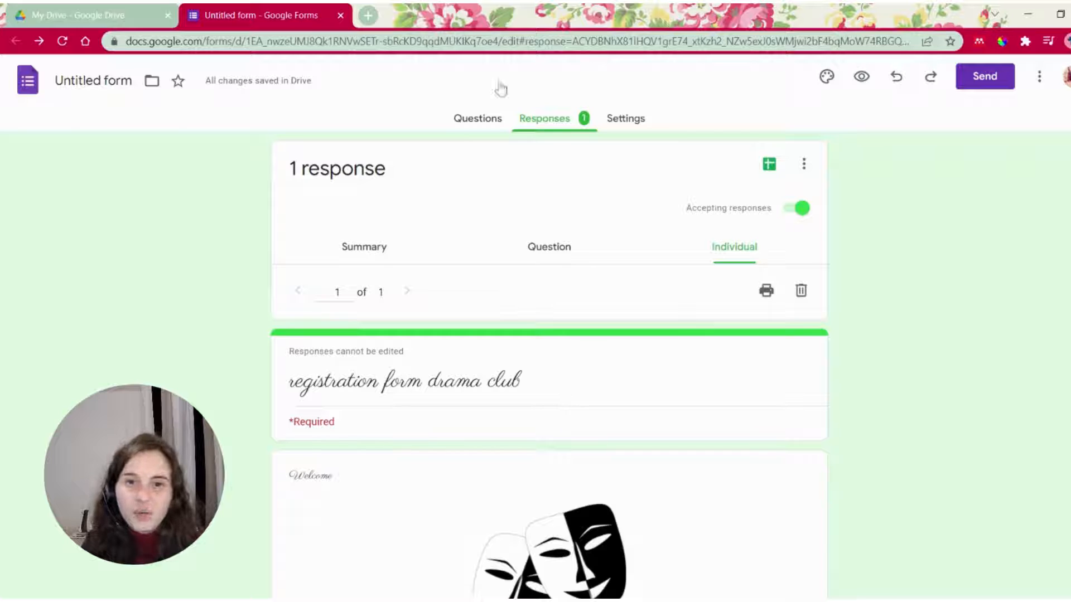
pyautogui.click(478, 118)
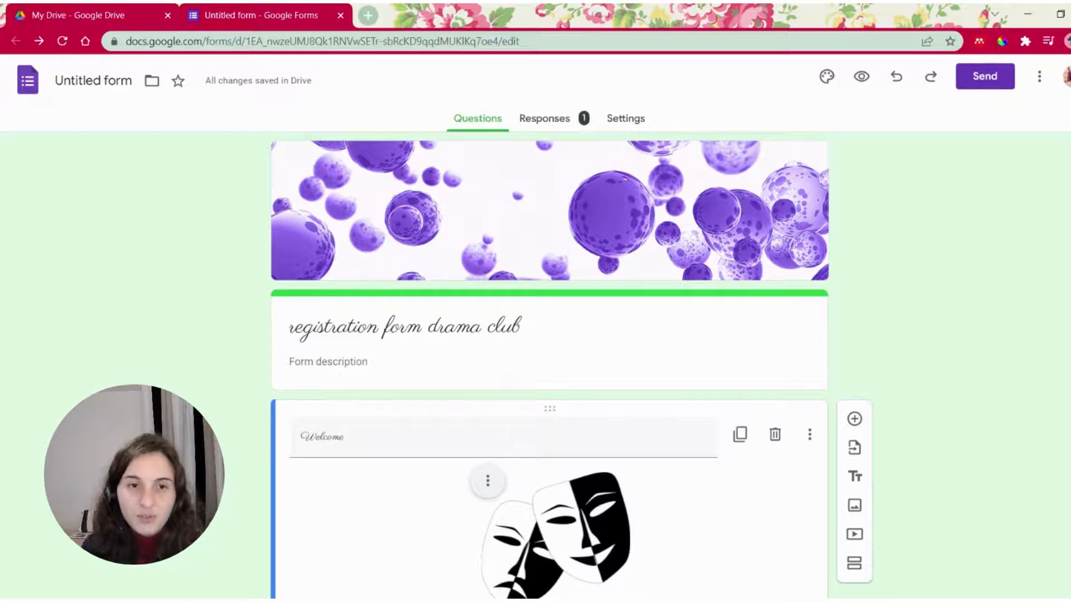
# Step: Switch to Google Drive, open the 13.10.21 feedback form from My Drive and look over its header and first questions
pyautogui.click(78, 15)
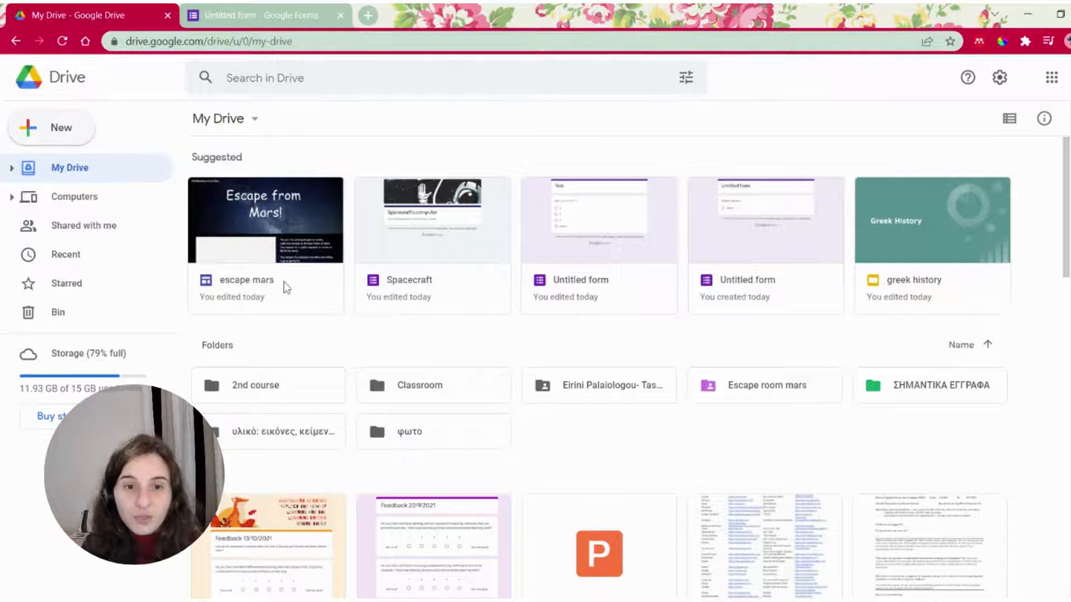
pyautogui.scroll(-4, 322, 311)
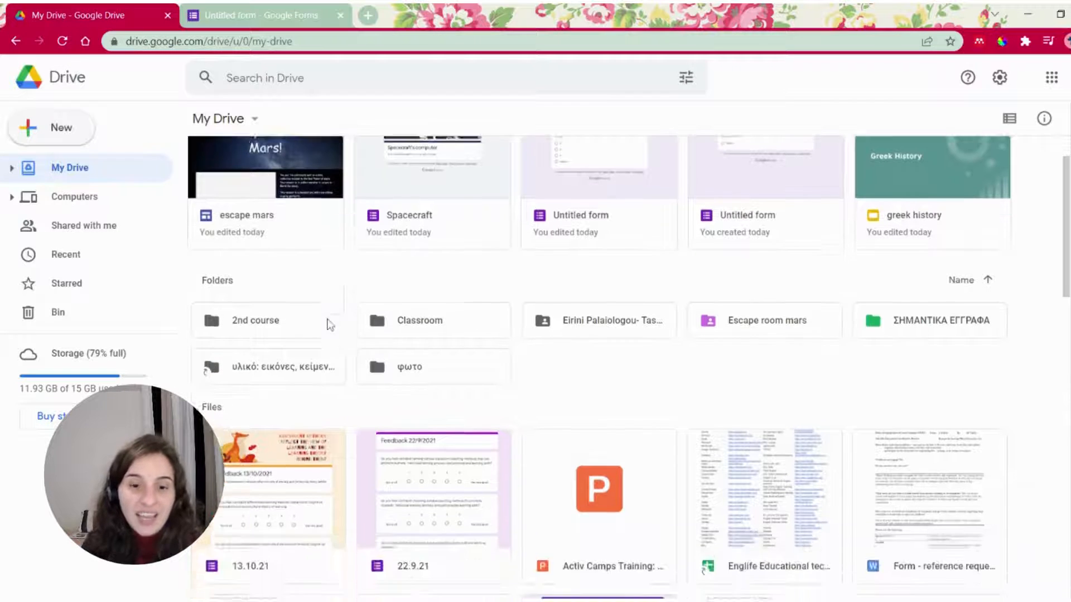
pyautogui.click(220, 367)
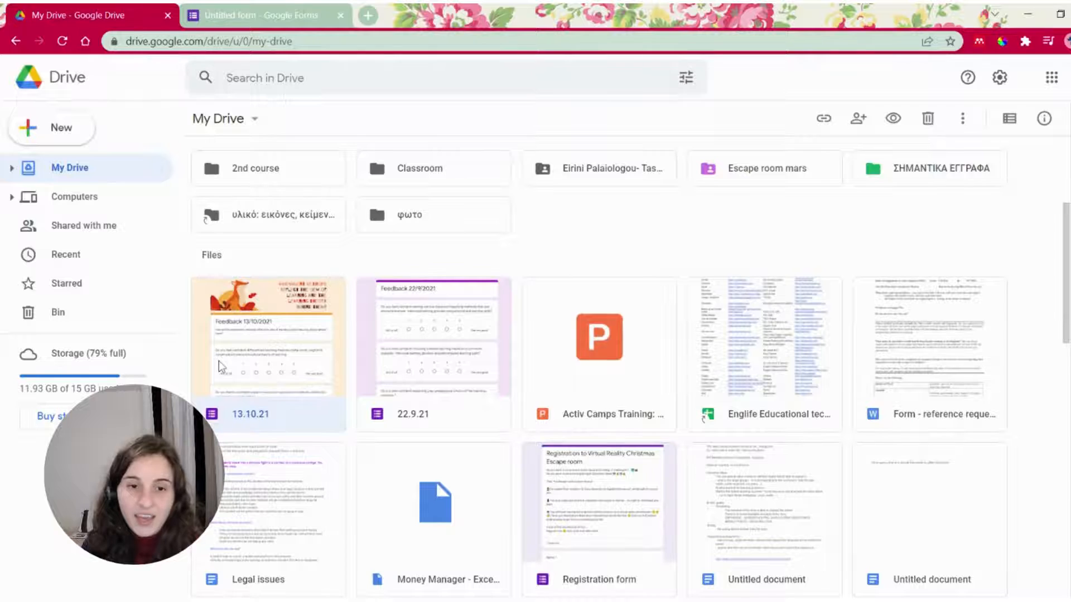
pyautogui.doubleClick(219, 367)
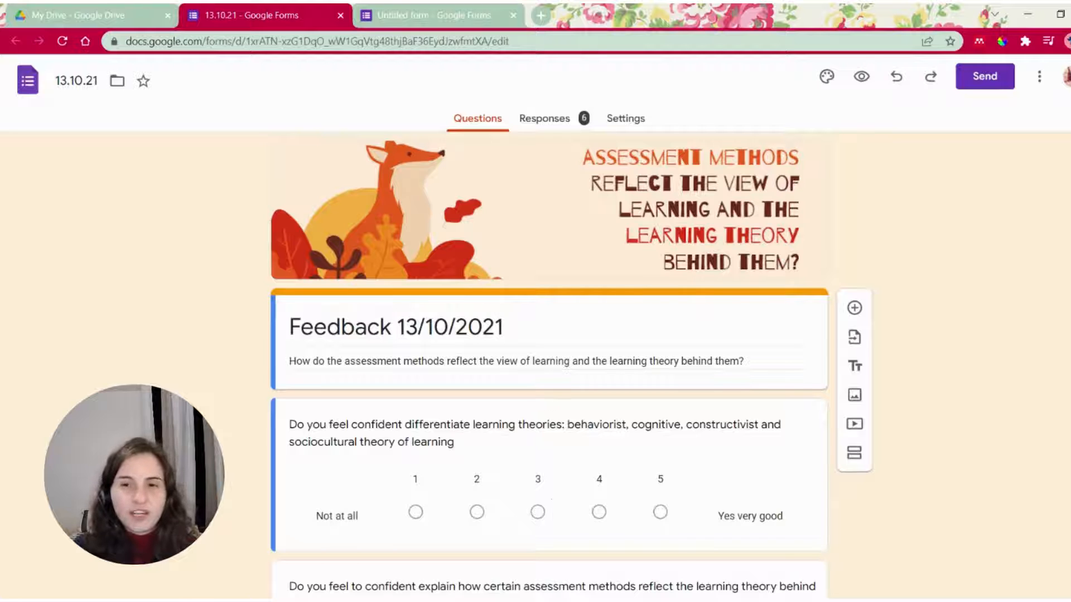
pyautogui.scroll(-2, 548, 362)
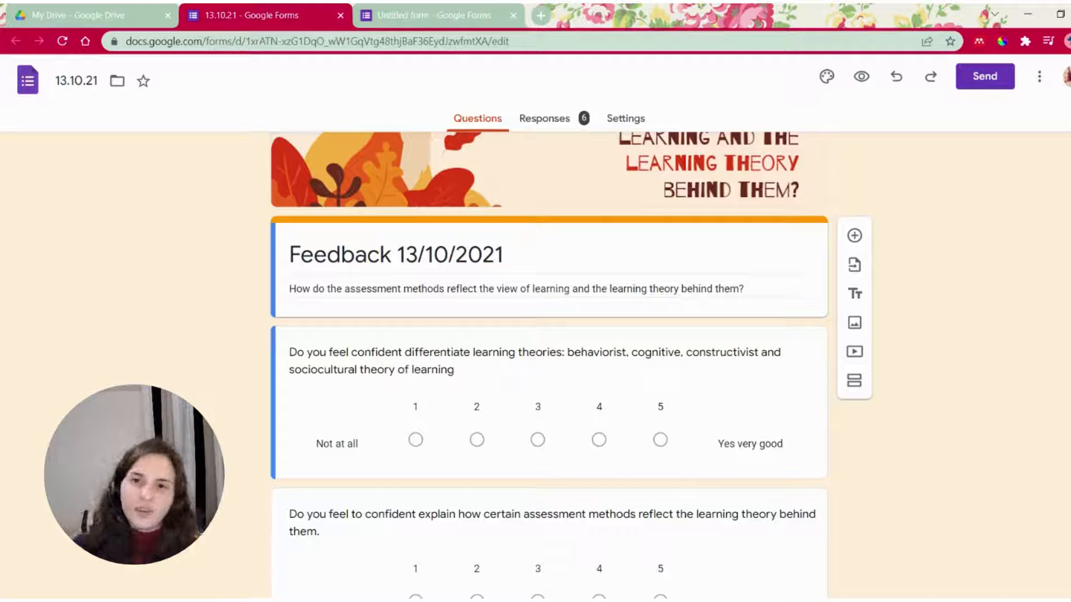
pyautogui.scroll(1, 670, 339)
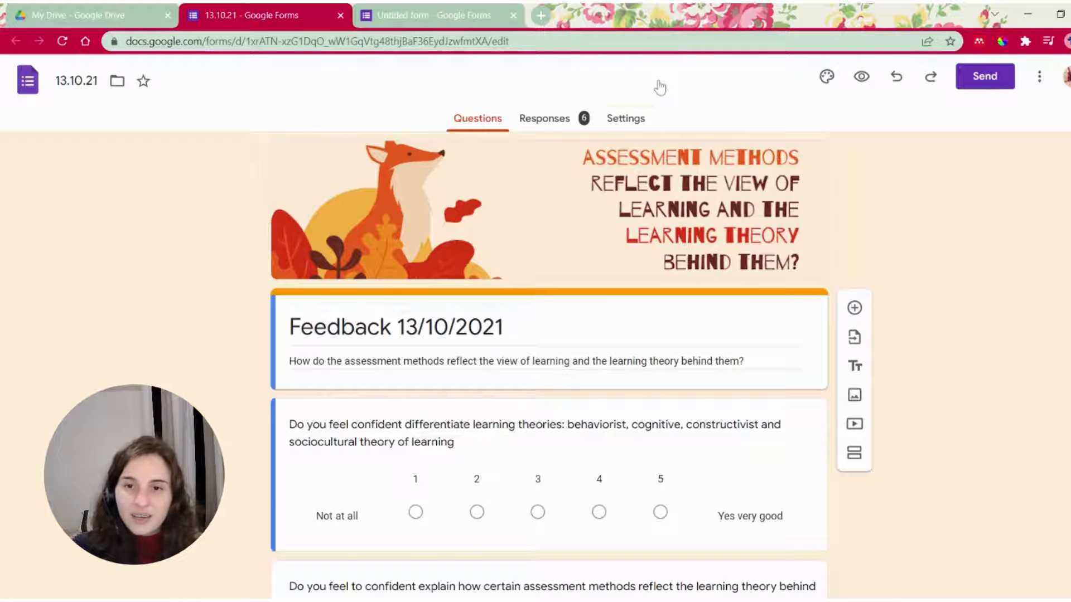
# Step: Expand the feedback form's response settings and switch Collect email addresses on and back off
pyautogui.click(626, 119)
pyautogui.scroll(-2, 638, 311)
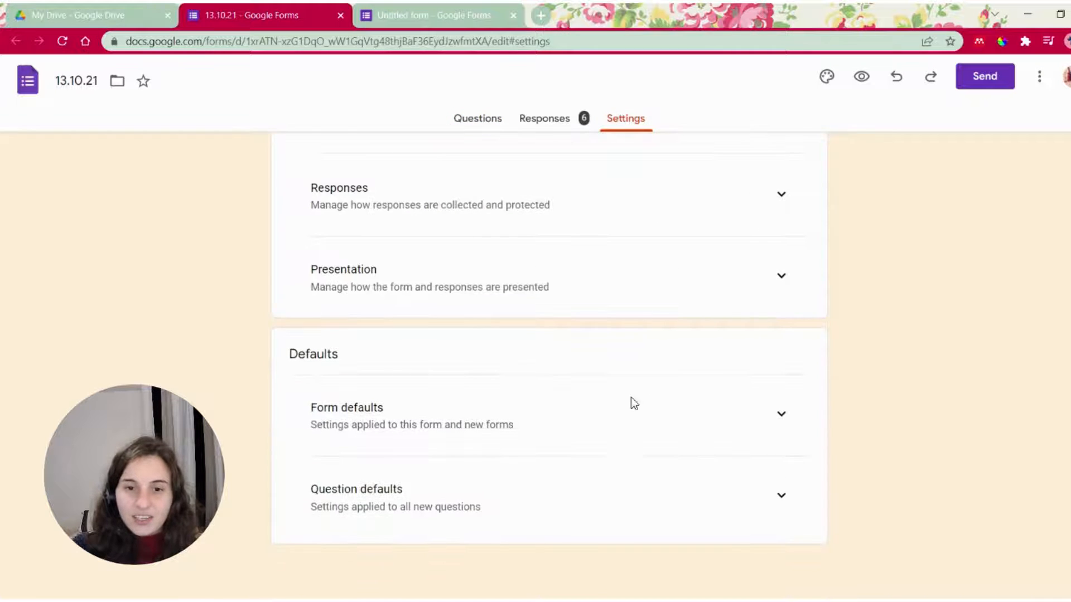
pyautogui.scroll(1, 636, 335)
pyautogui.click(800, 265)
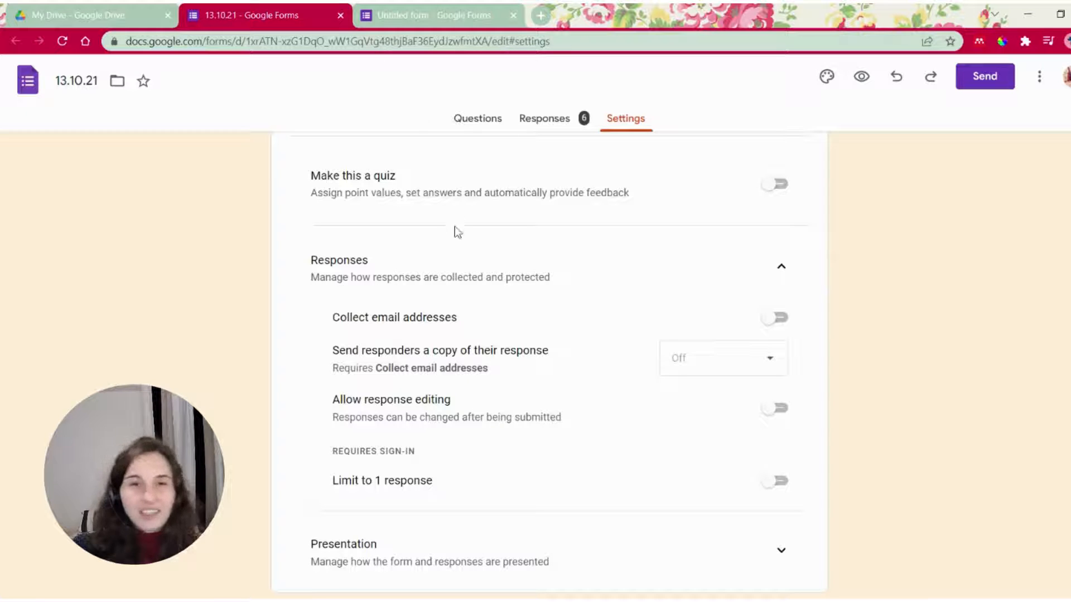
pyautogui.click(842, 332)
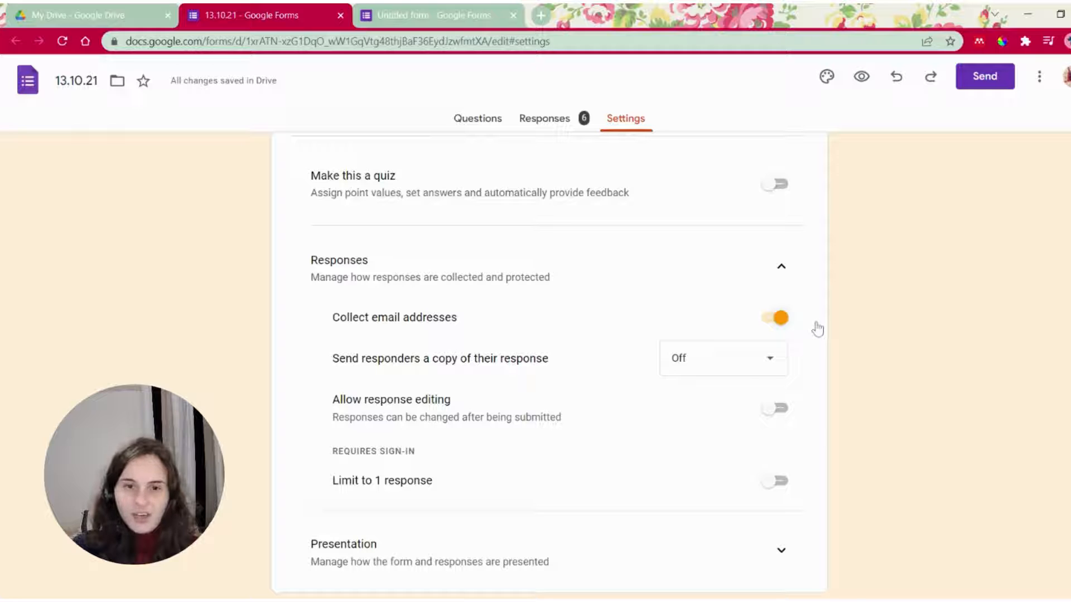
pyautogui.click(818, 329)
# Step: Examine the feedback form's rating-scale, short-answer and long-answer questions through to the last one
pyautogui.click(545, 118)
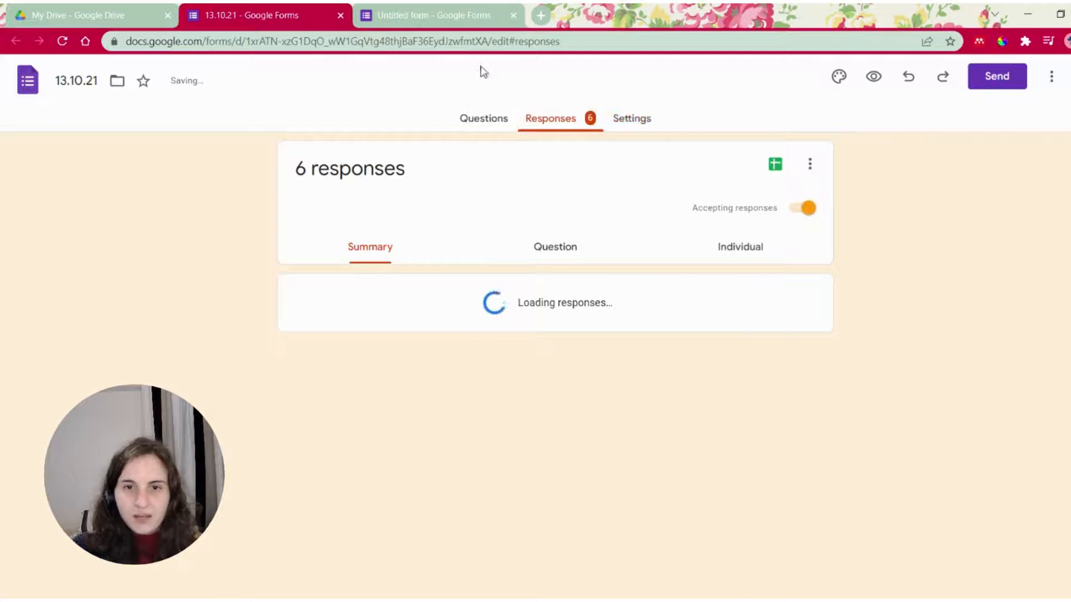
pyautogui.scroll(-2, 541, 284)
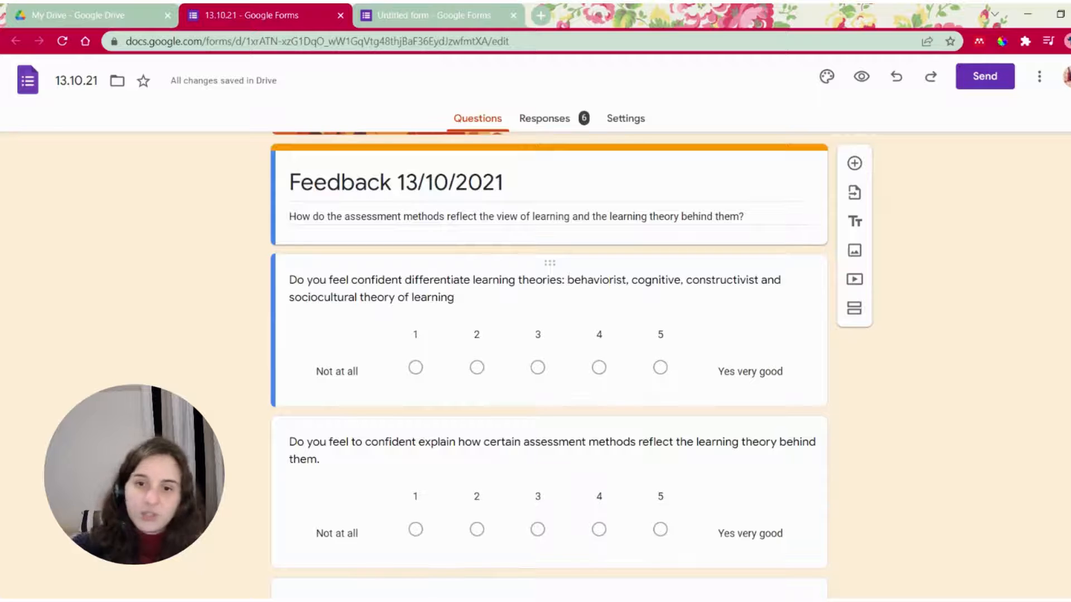
pyautogui.scroll(-1, 584, 413)
pyautogui.scroll(-1, 584, 413)
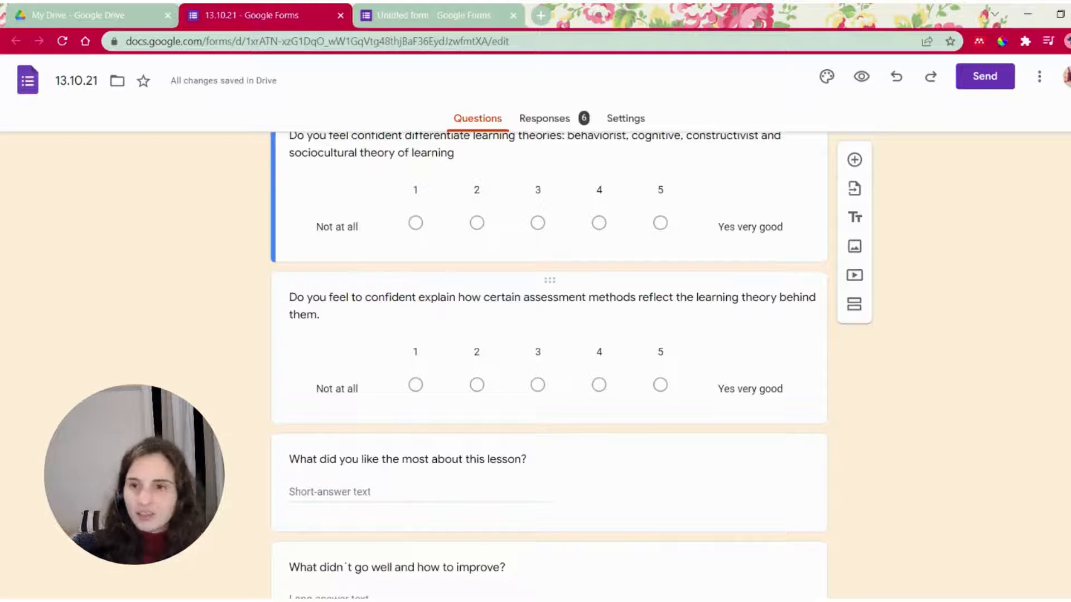
pyautogui.scroll(-1, 609, 400)
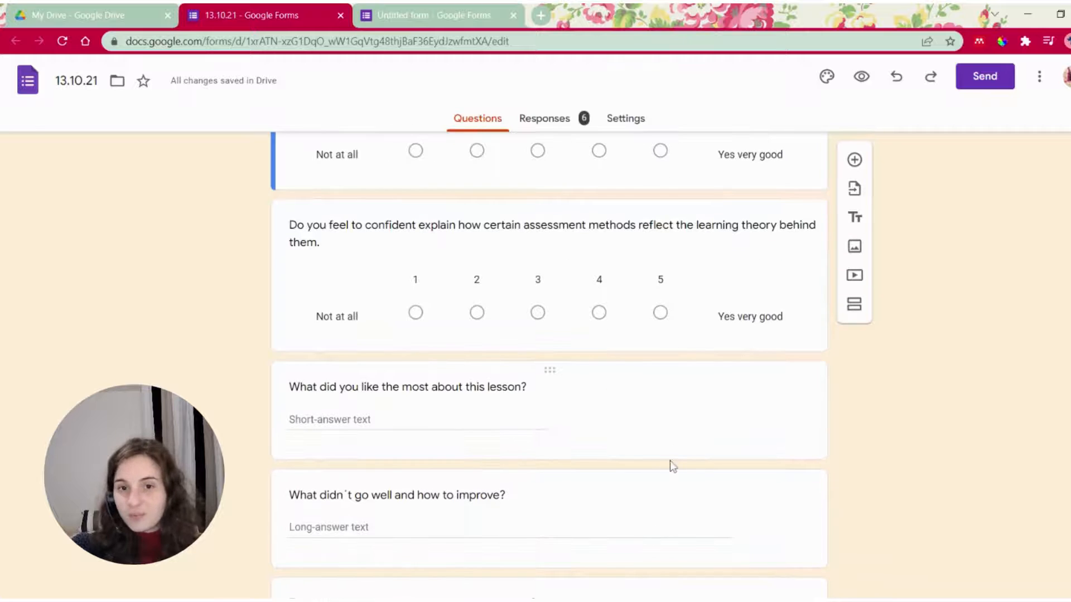
pyautogui.scroll(-1, 366, 461)
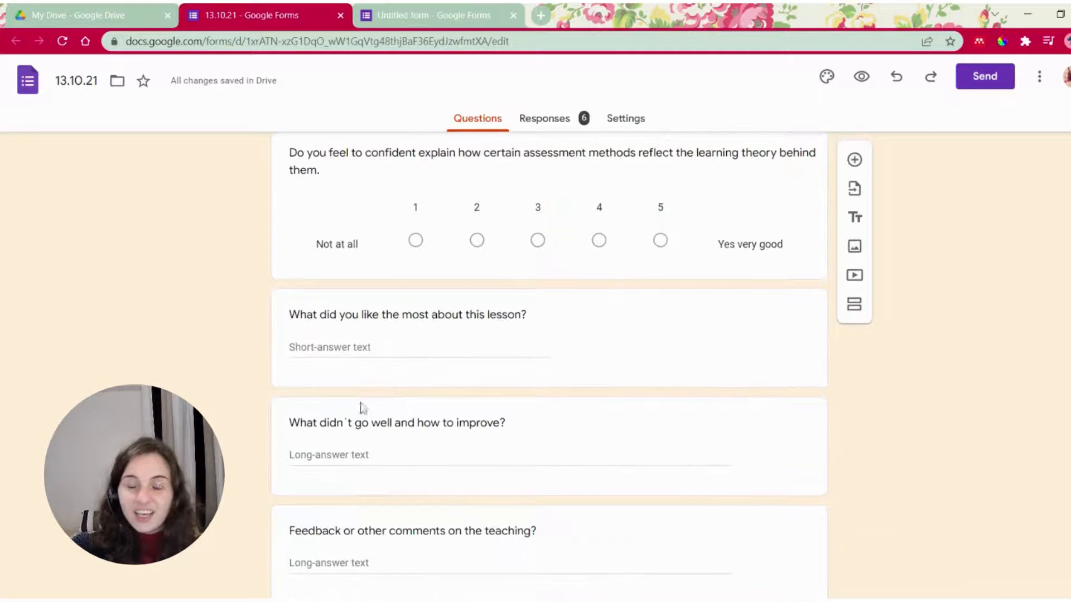
pyautogui.scroll(-1, 353, 369)
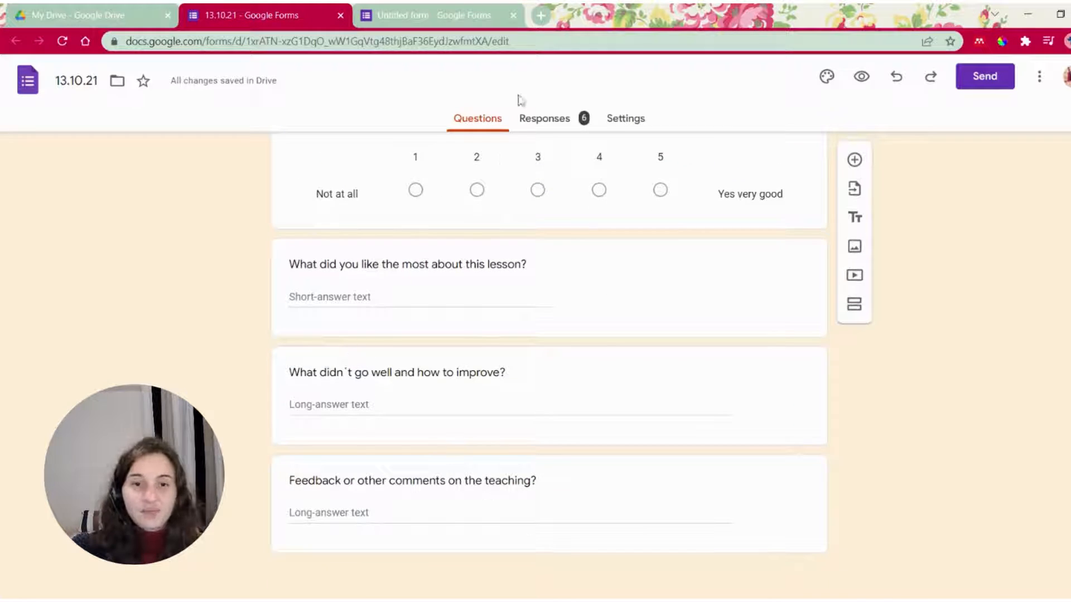
# Step: Examine the response summary charts for the feedback form's two confidence rating questions
pyautogui.click(544, 118)
pyautogui.scroll(-3, 554, 329)
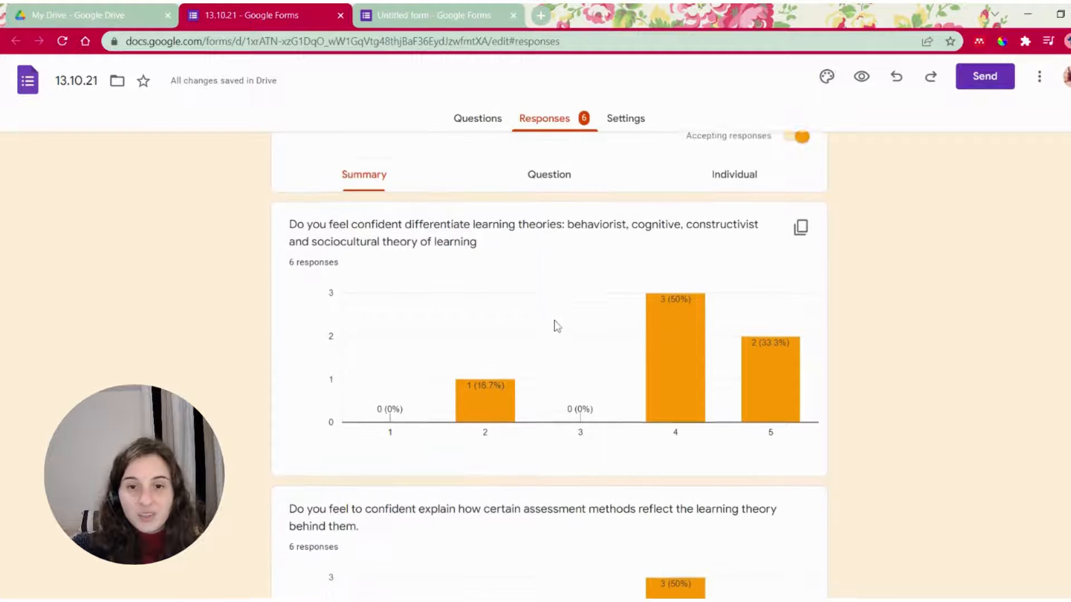
pyautogui.scroll(2, 557, 343)
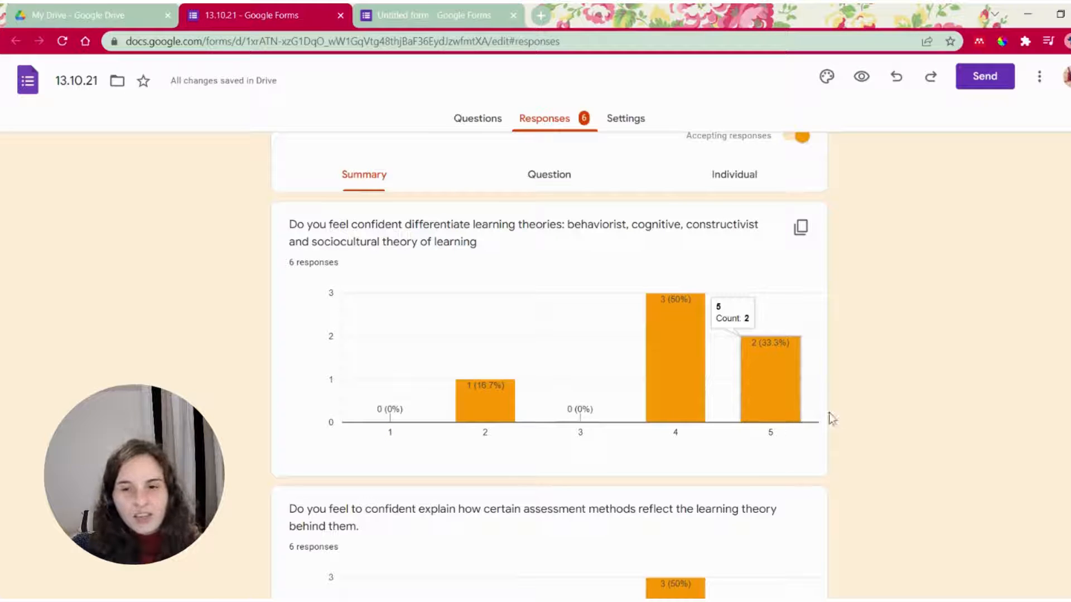
pyautogui.scroll(-1, 829, 412)
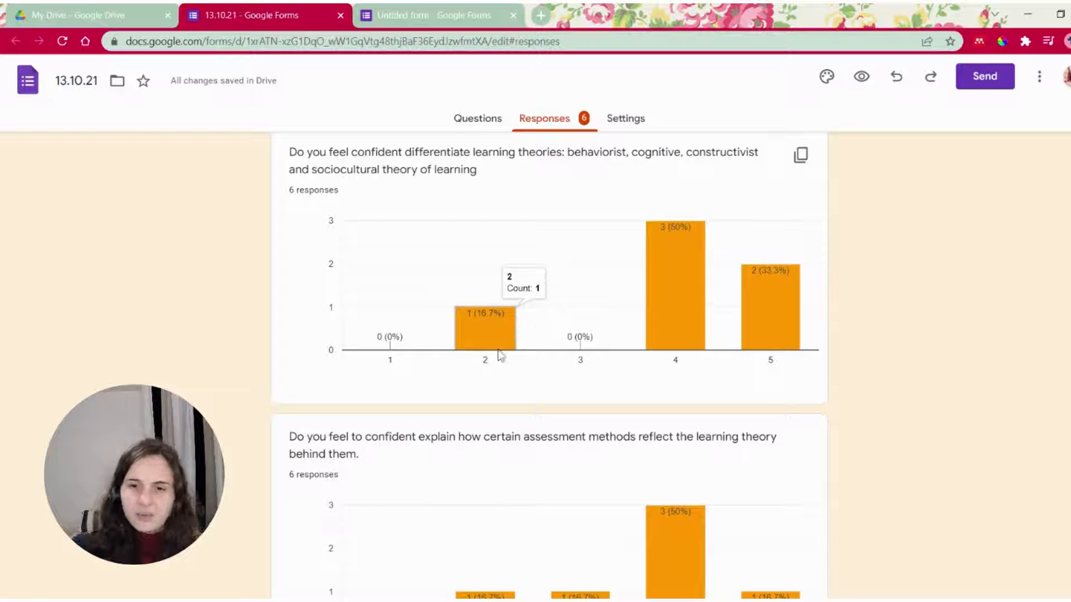
pyautogui.scroll(-1, 492, 385)
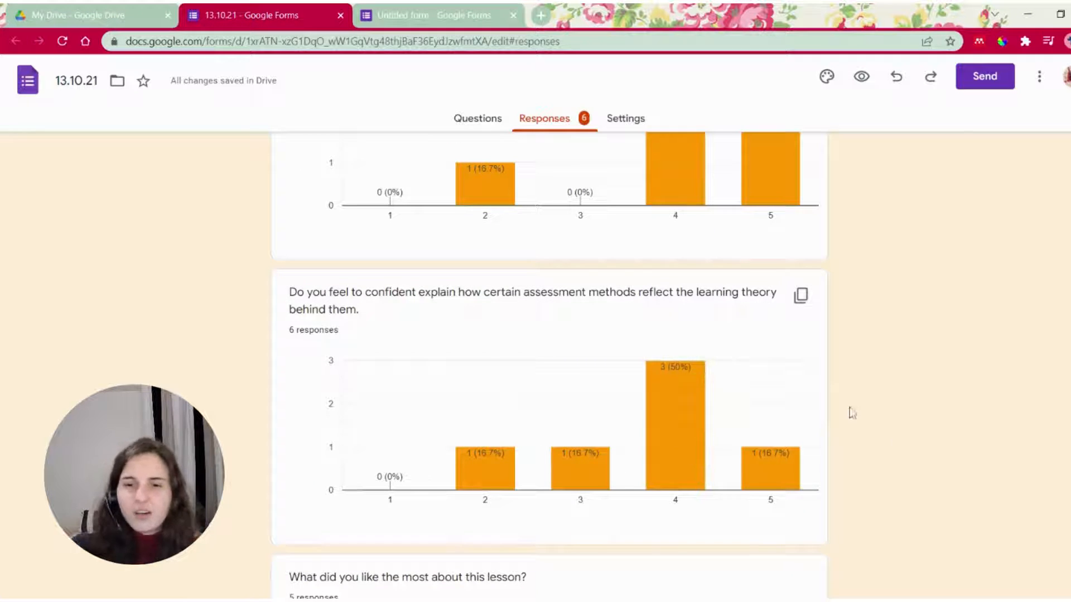
pyautogui.moveTo(678, 538)
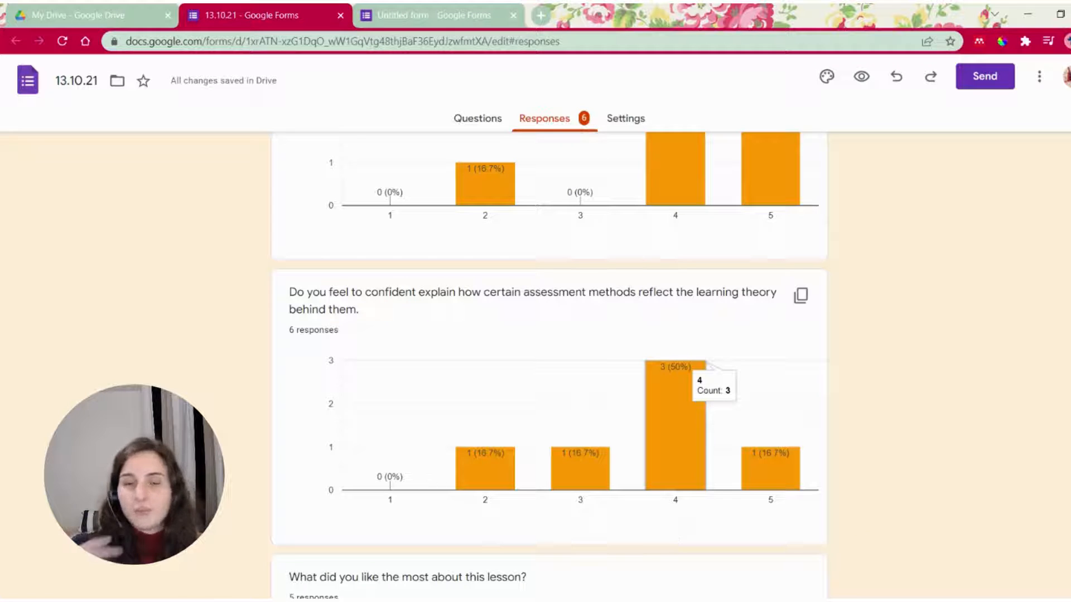
# Step: Read the written answers on what respondents liked, what to improve and other comments on the teaching
pyautogui.scroll(-5, 725, 490)
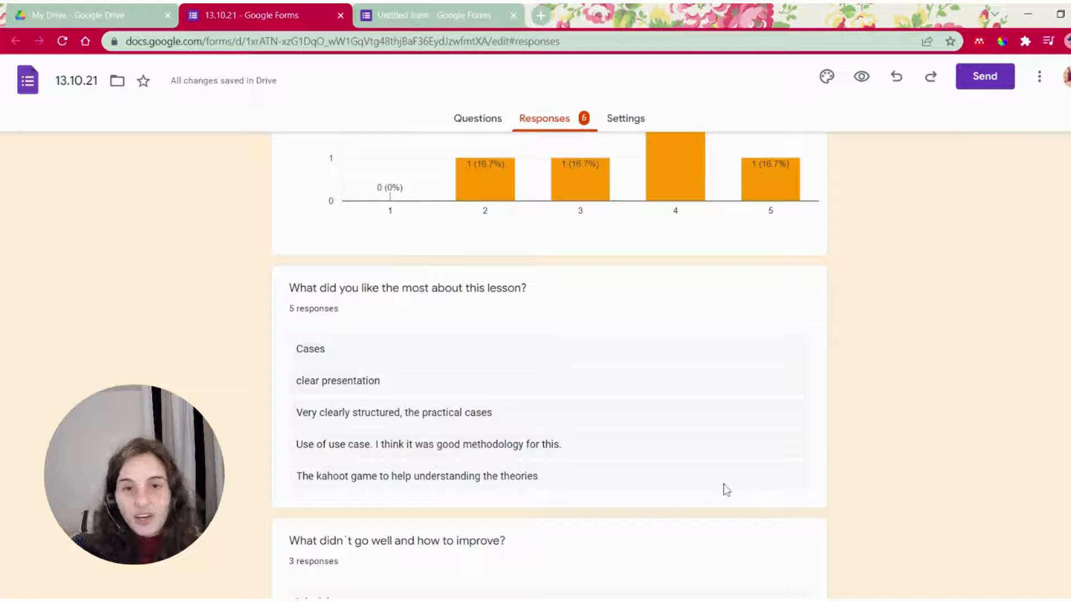
pyautogui.scroll(-1, 694, 472)
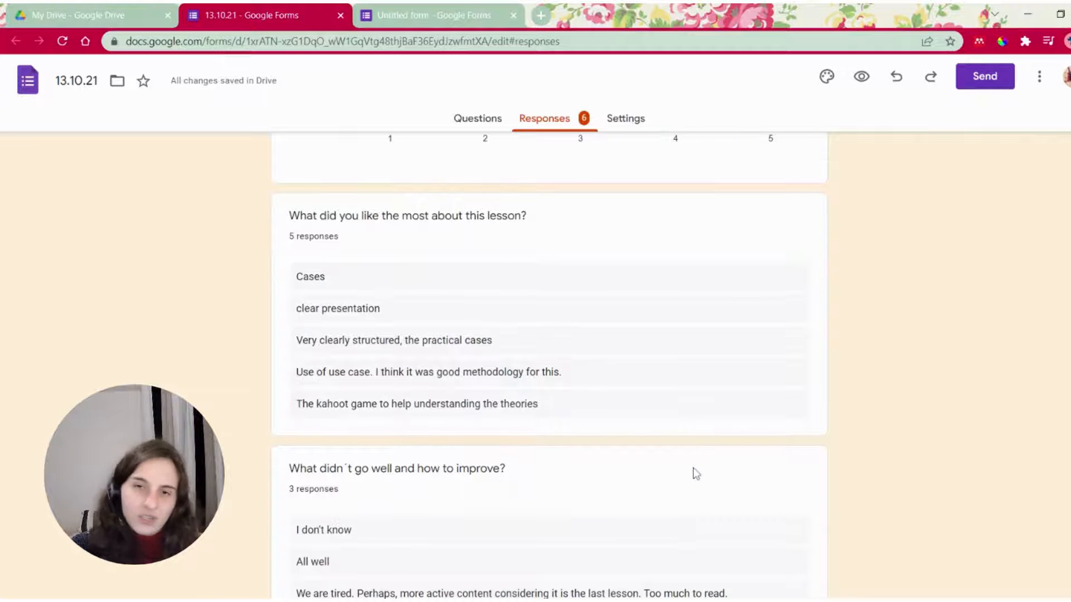
pyautogui.scroll(-3, 696, 473)
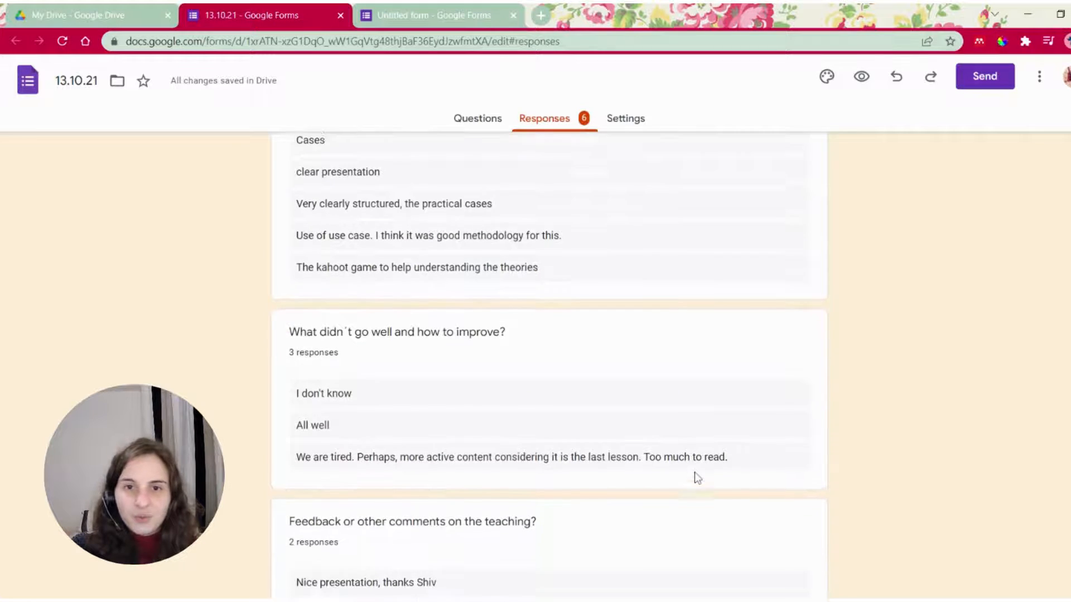
pyautogui.scroll(-1, 694, 472)
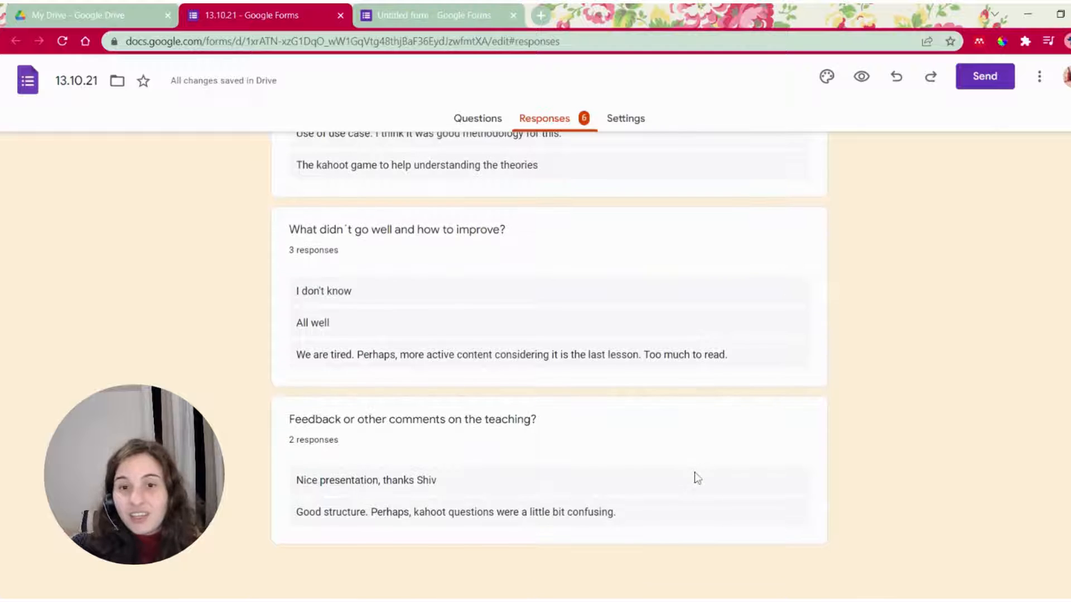
pyautogui.scroll(4, 694, 472)
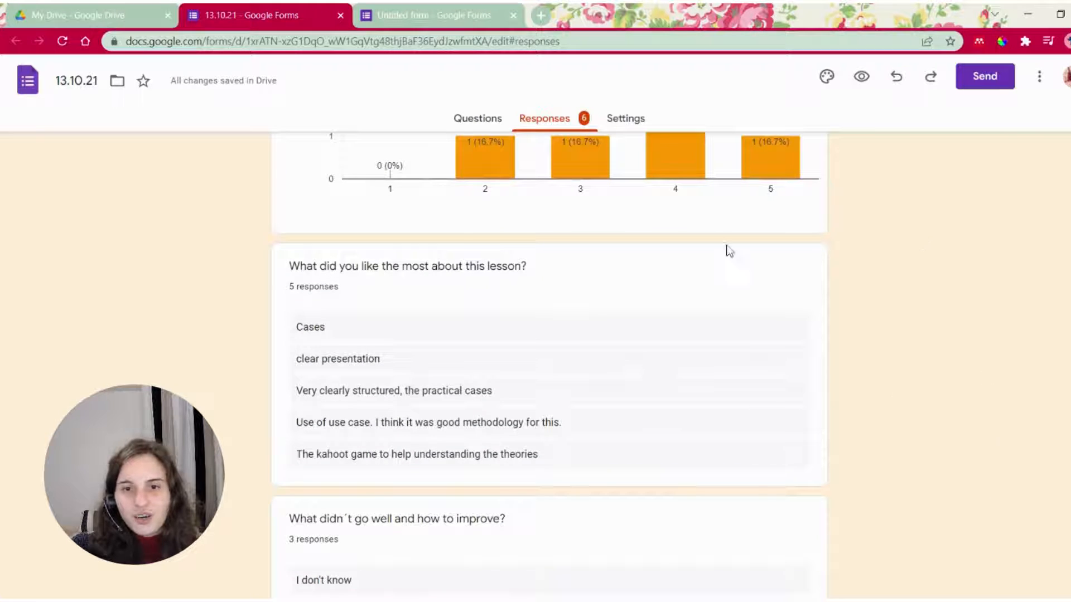
# Step: View the spreadsheet destination options for the feedback responses, dismiss them without creating one and switch back to Google Drive
pyautogui.scroll(9, 912, 215)
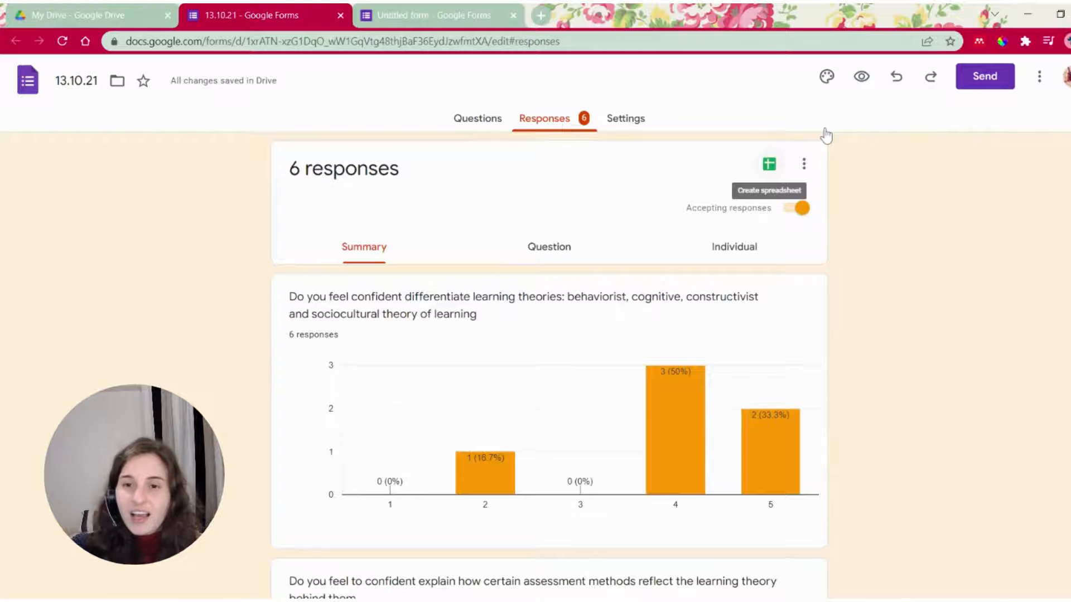
pyautogui.click(769, 163)
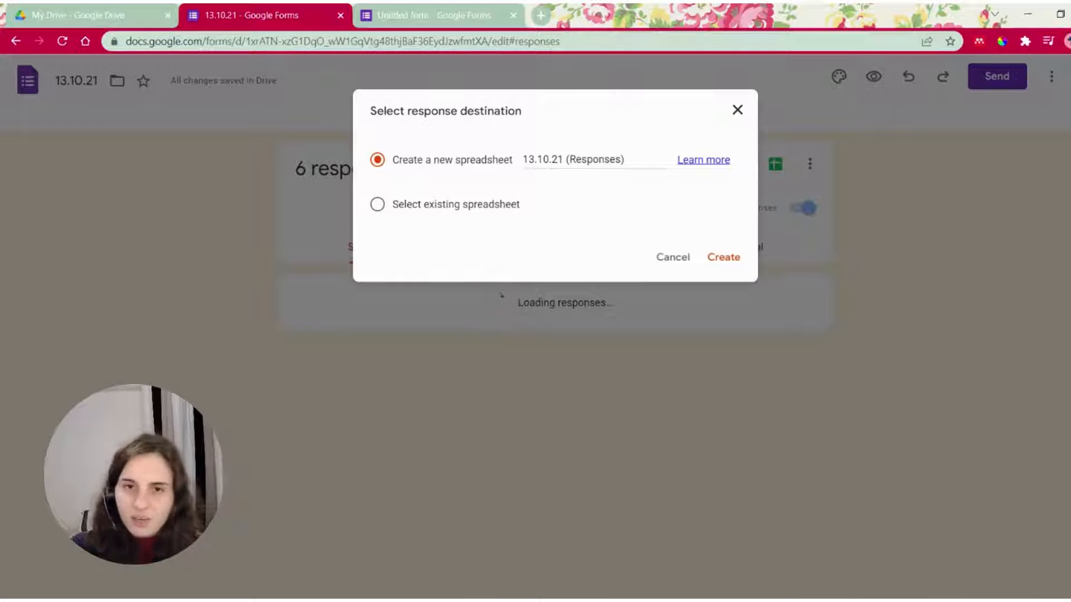
pyautogui.click(738, 110)
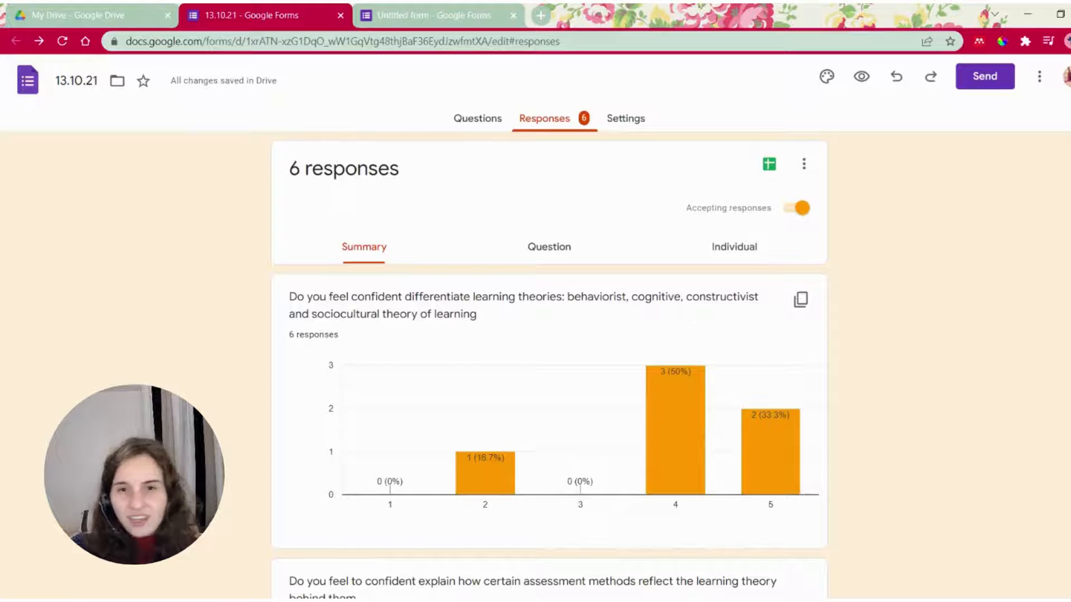
pyautogui.click(78, 15)
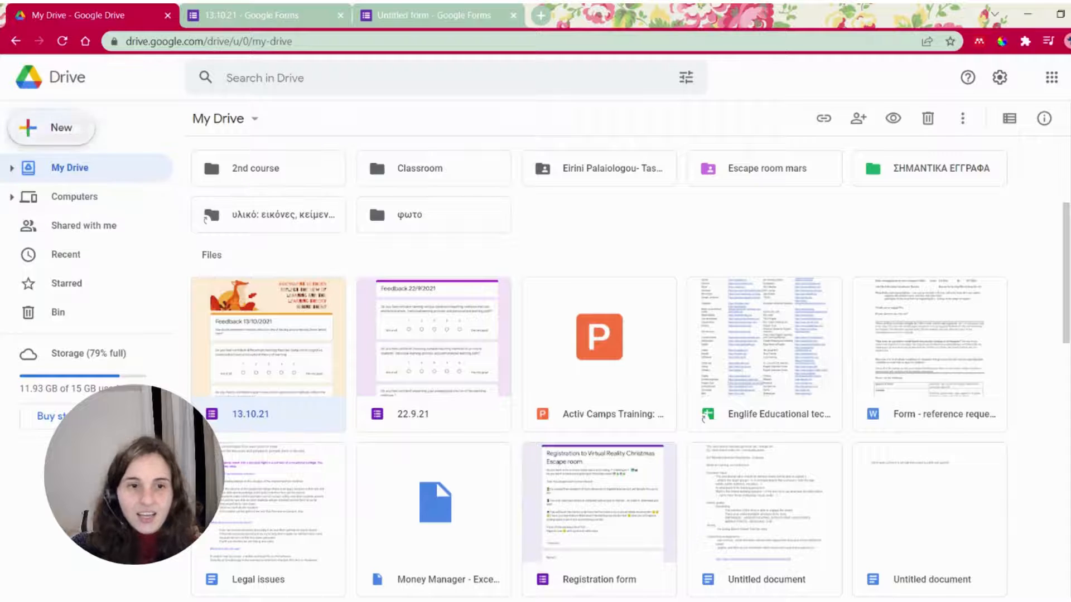
# Step: Create a new blank form from Google Drive and make it a quiz
pyautogui.click(51, 128)
pyautogui.moveTo(116, 304)
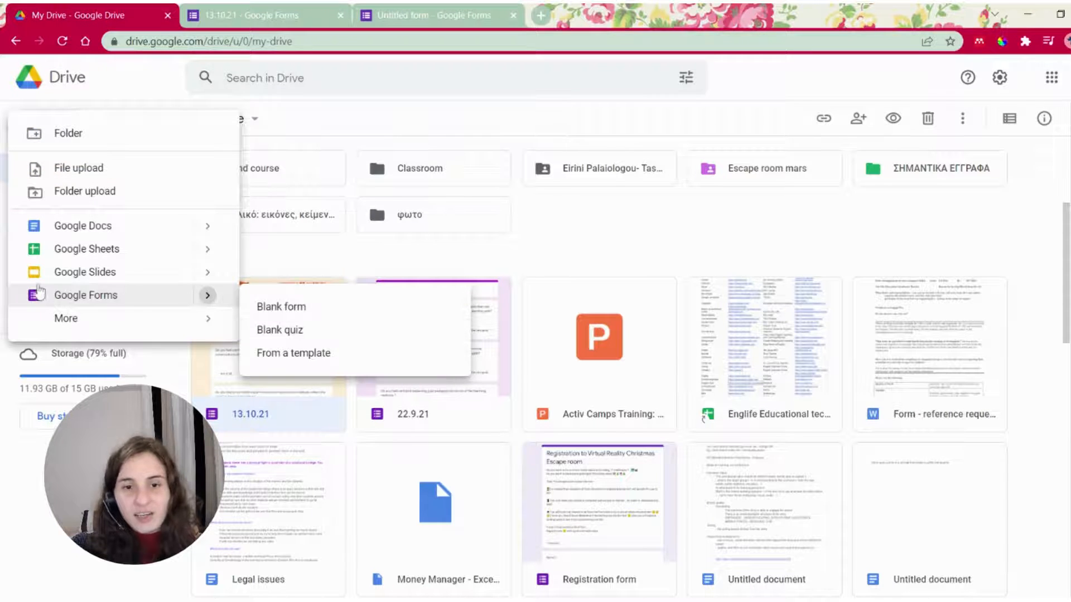
pyautogui.click(34, 294)
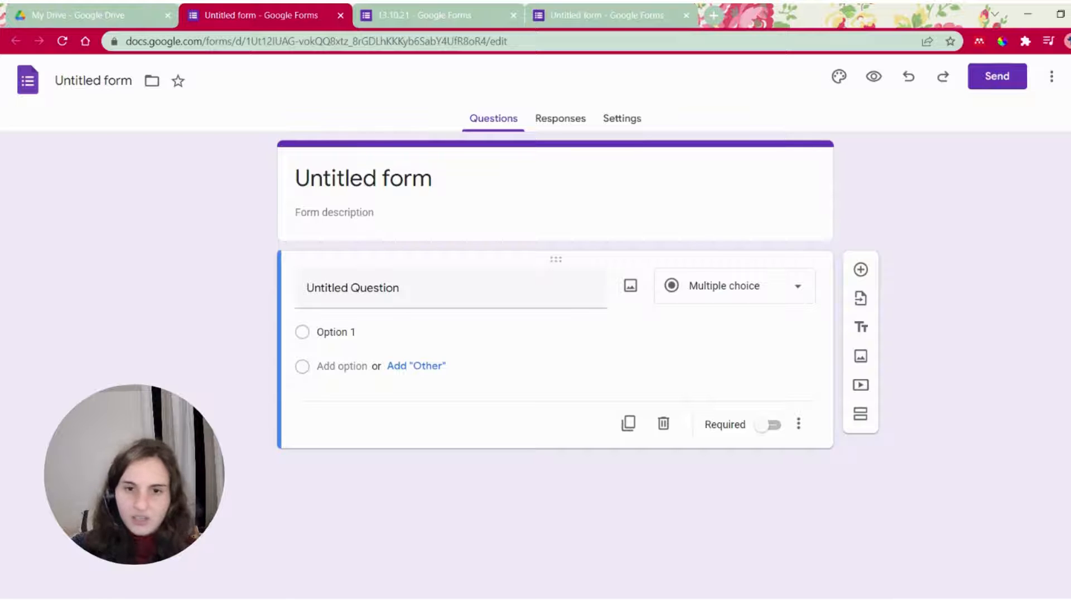
pyautogui.click(618, 118)
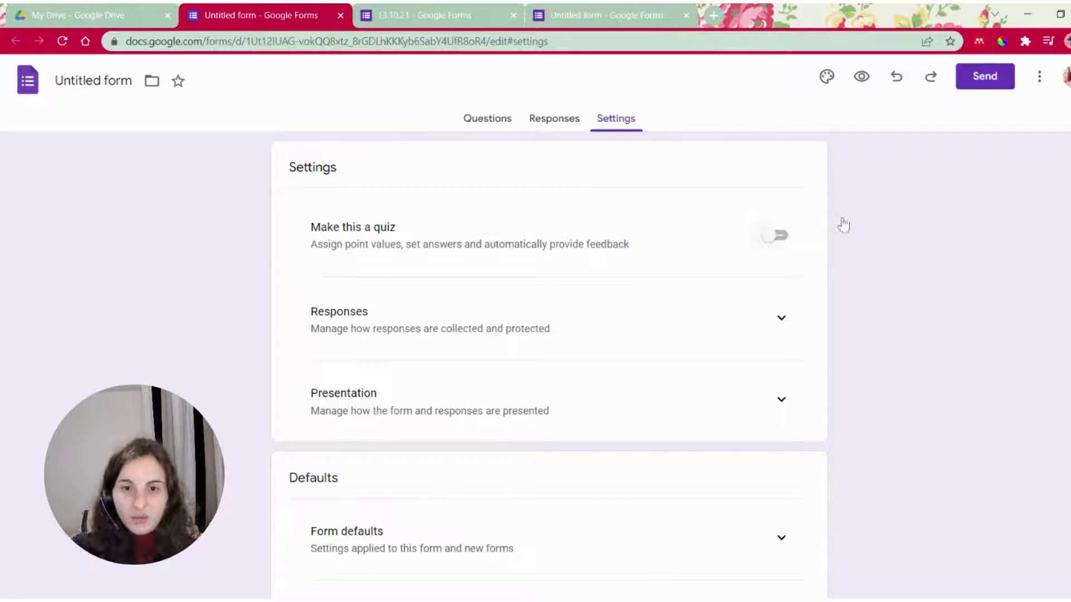
pyautogui.click(774, 235)
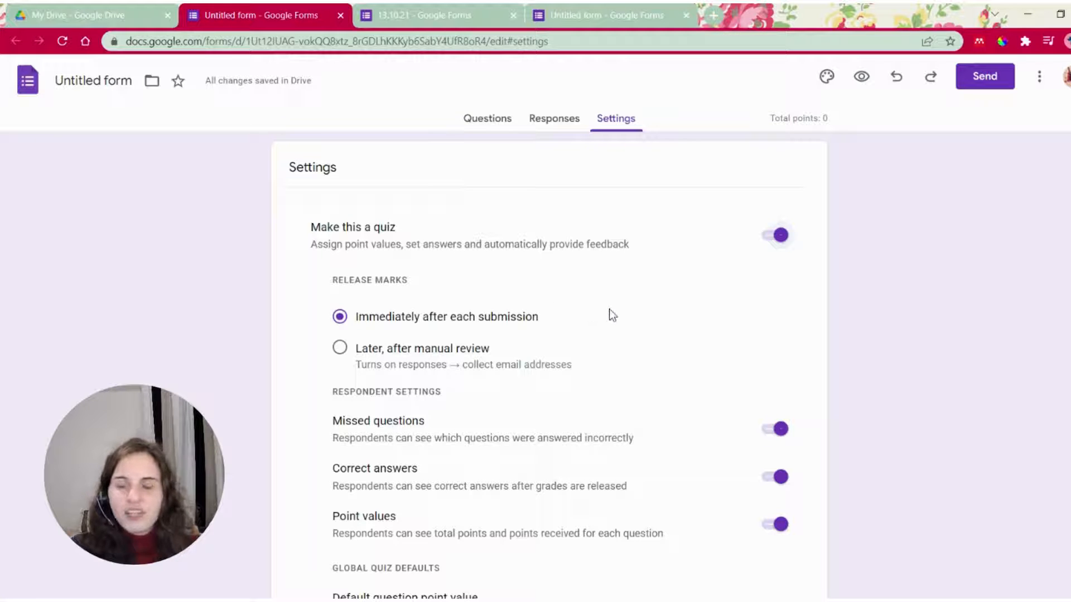
# Step: Switch the quiz setting that shows respondents point values off and back on
pyautogui.scroll(-4, 608, 313)
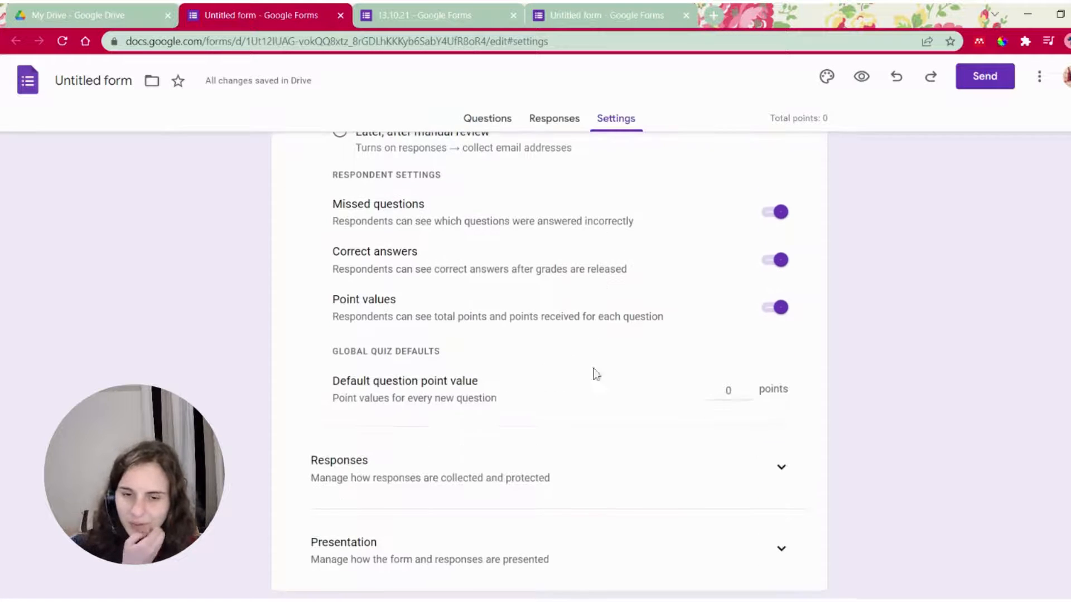
pyautogui.click(811, 310)
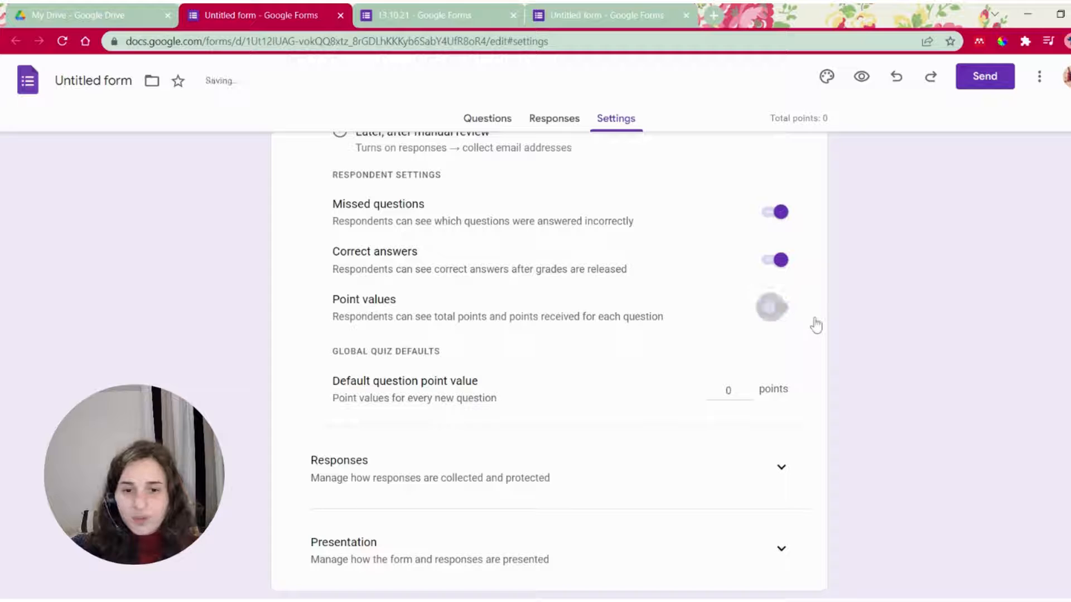
pyautogui.click(846, 309)
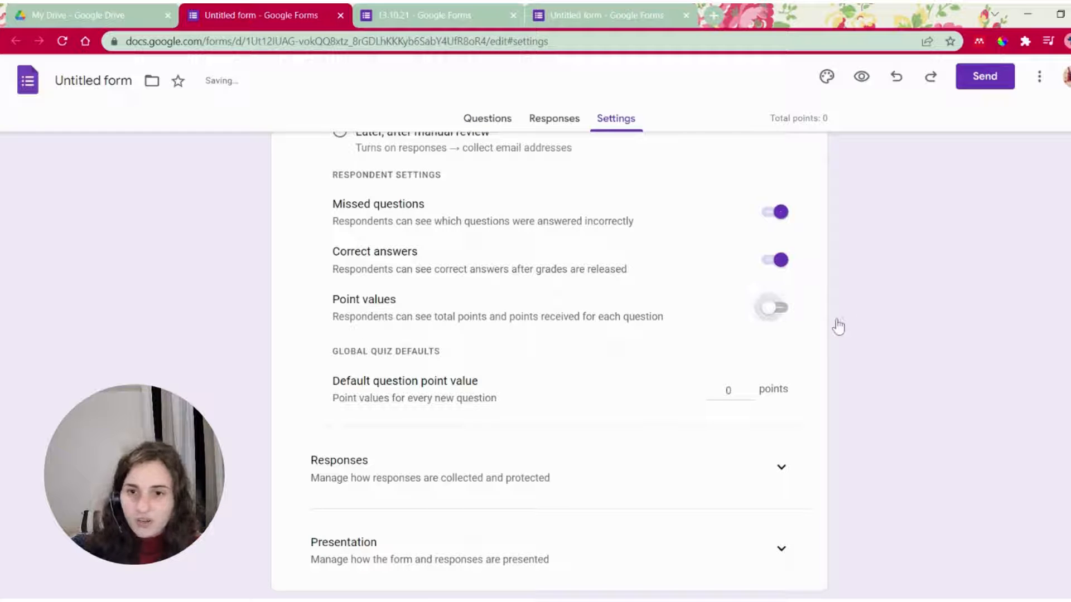
pyautogui.scroll(4, 844, 314)
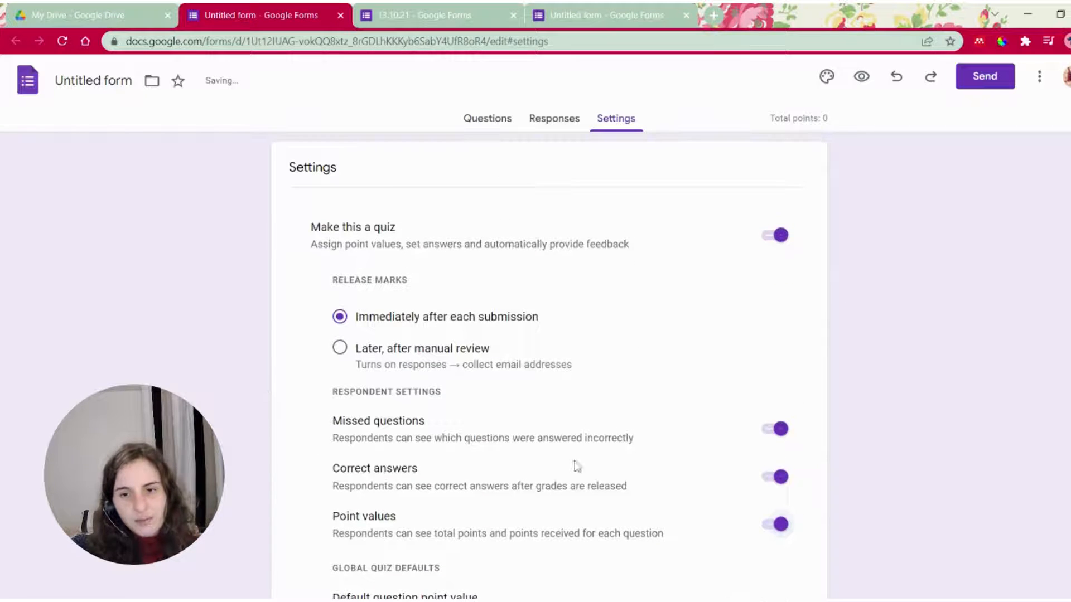
# Step: Return to the form's questions and title the form "math test"
pyautogui.click(487, 118)
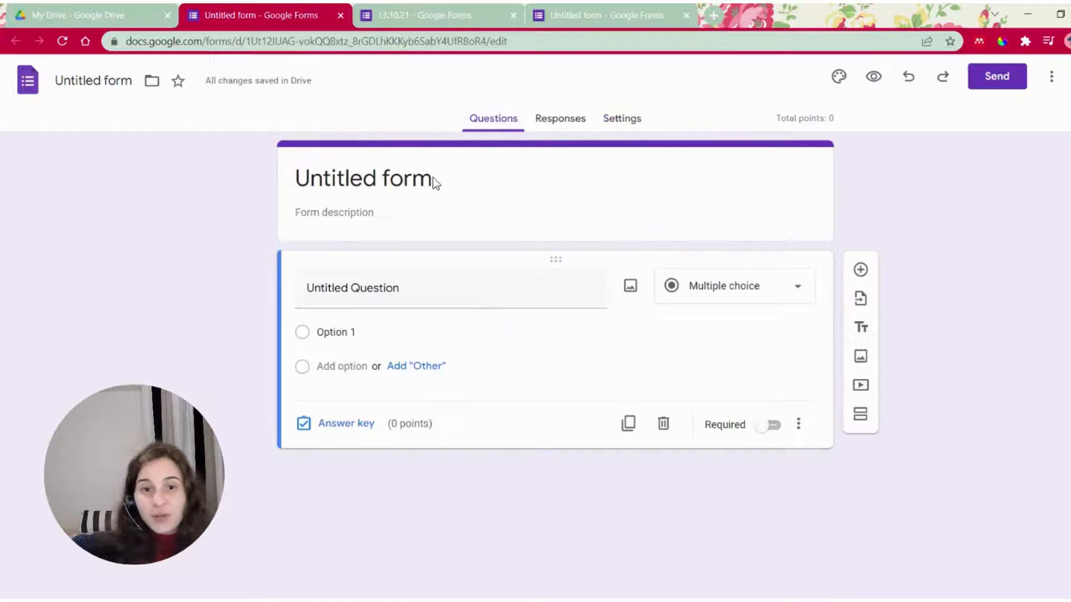
pyautogui.click(433, 178)
pyautogui.tripleClick(433, 178)
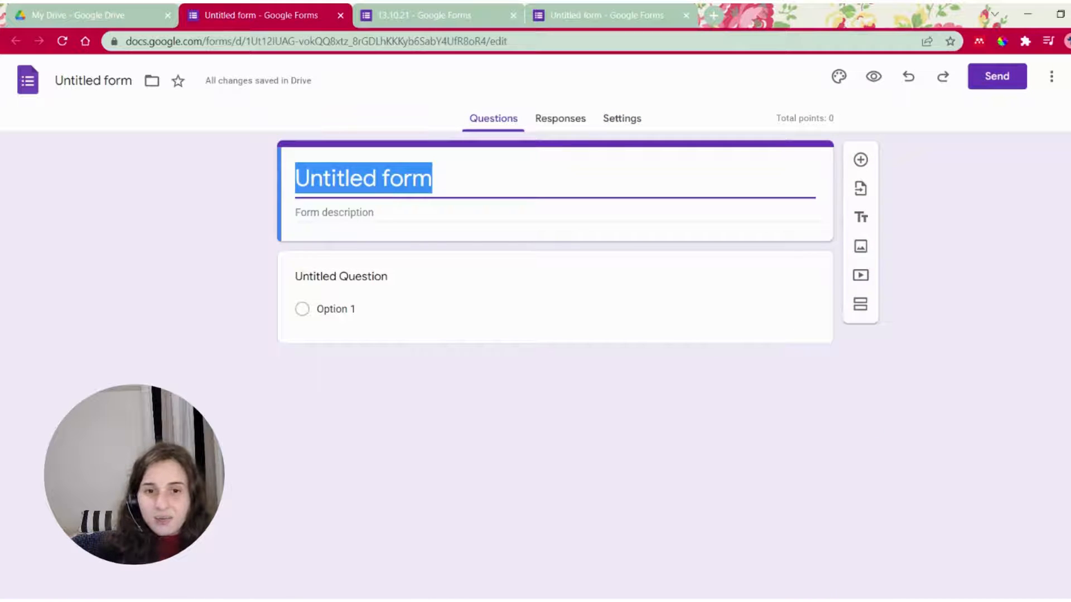
pyautogui.write('mar')
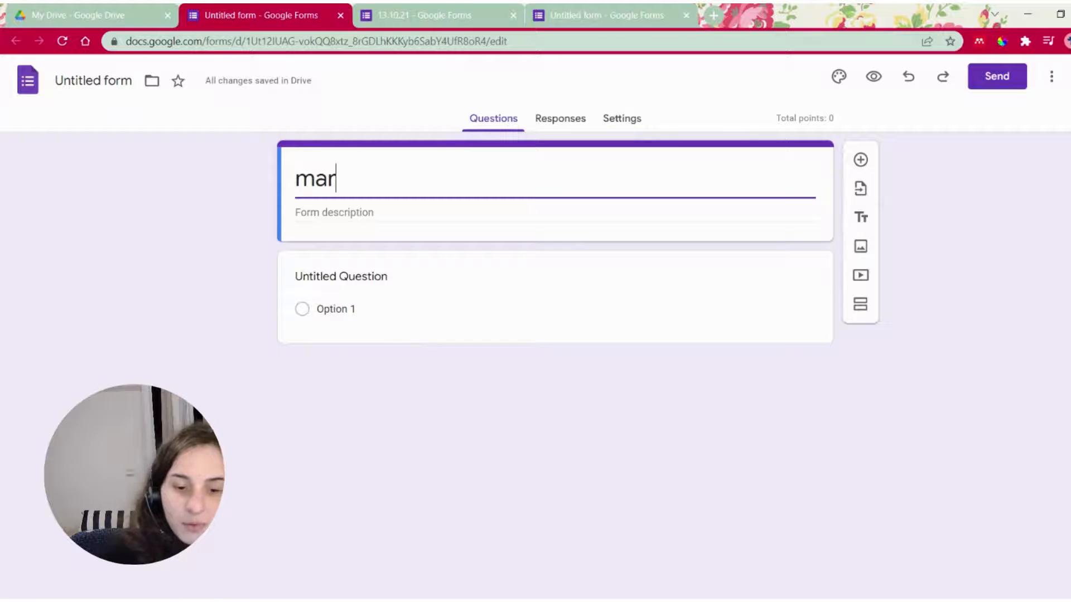
pyautogui.press('BackSpace')
pyautogui.write('th test')
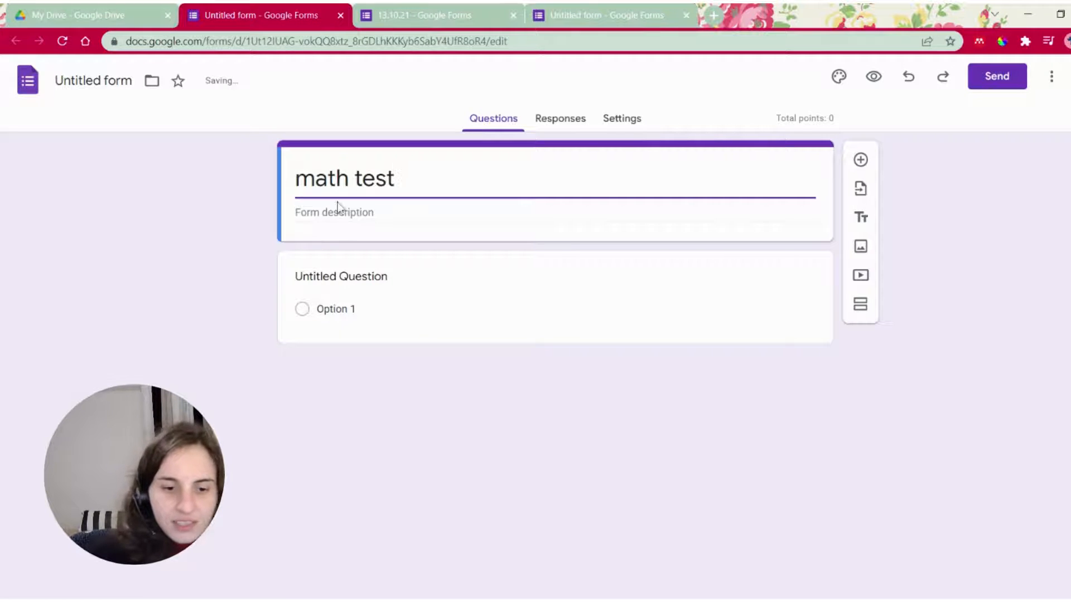
# Step: Fill in the multiple-choice question "12+10" with the answer options 5, 12, 24 and 22
pyautogui.click(318, 277)
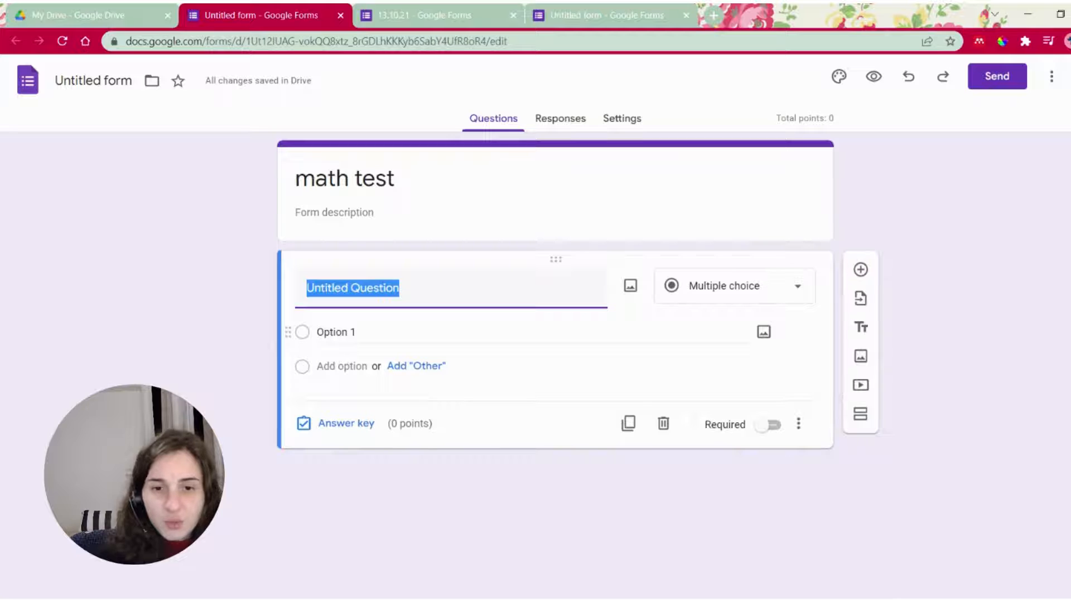
pyautogui.write('12')
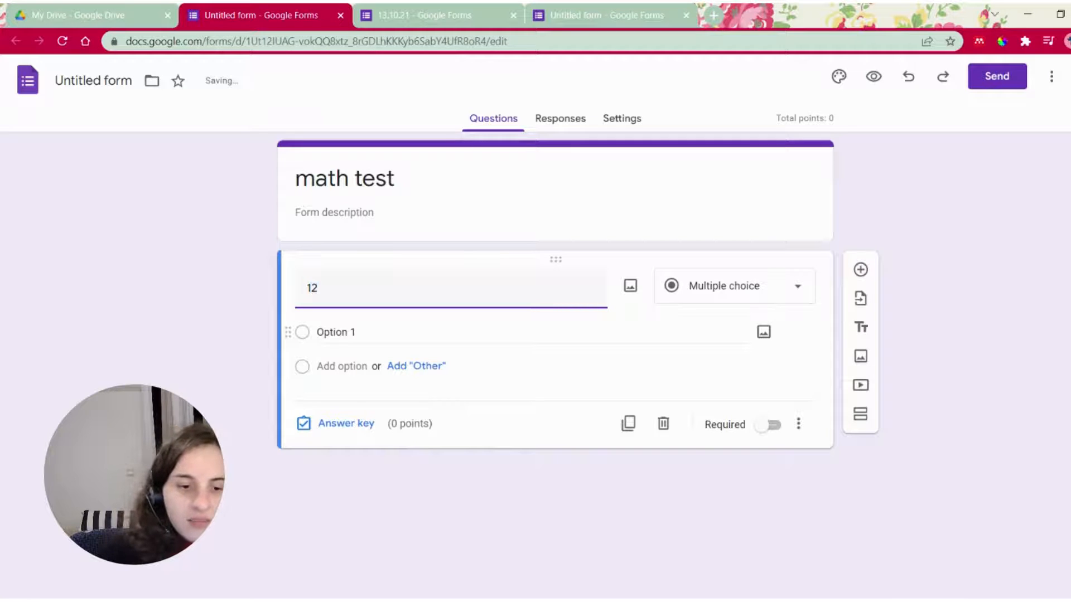
pyautogui.write('+10')
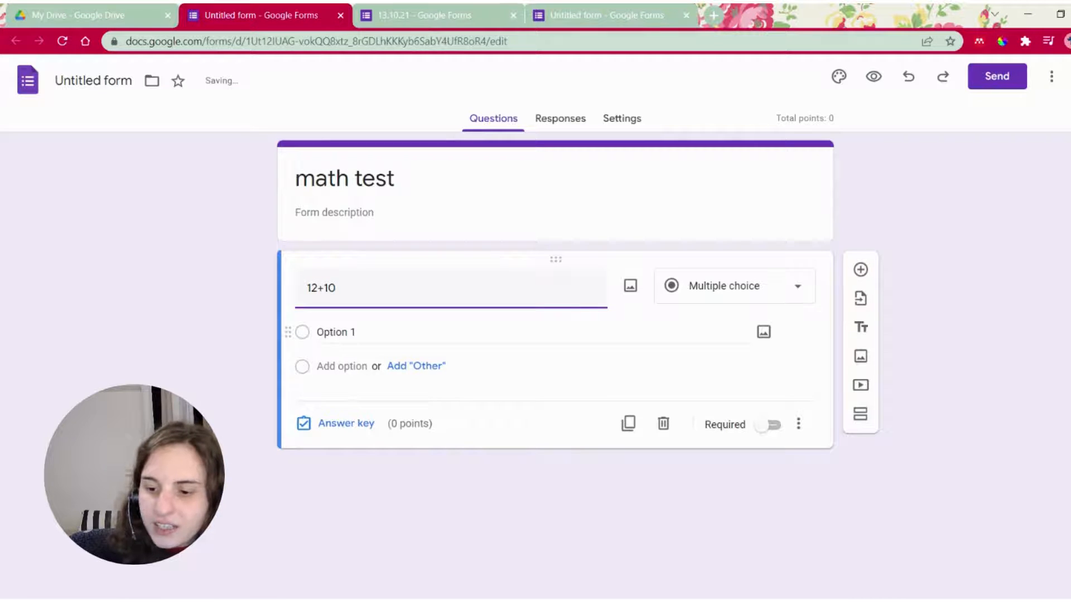
pyautogui.click(353, 332)
pyautogui.write('5')
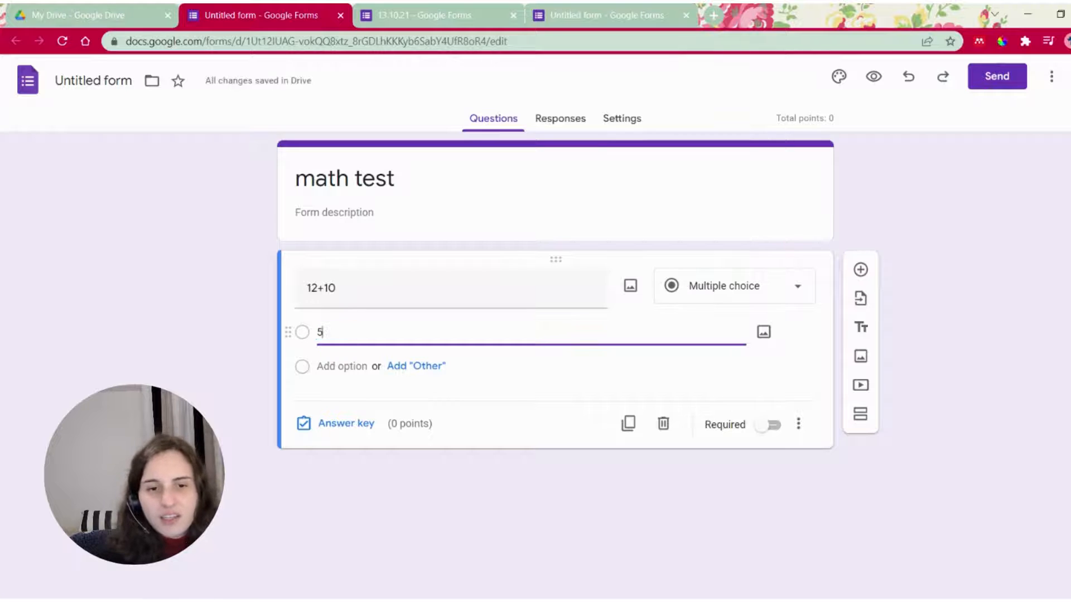
pyautogui.press('Return')
pyautogui.write('12')
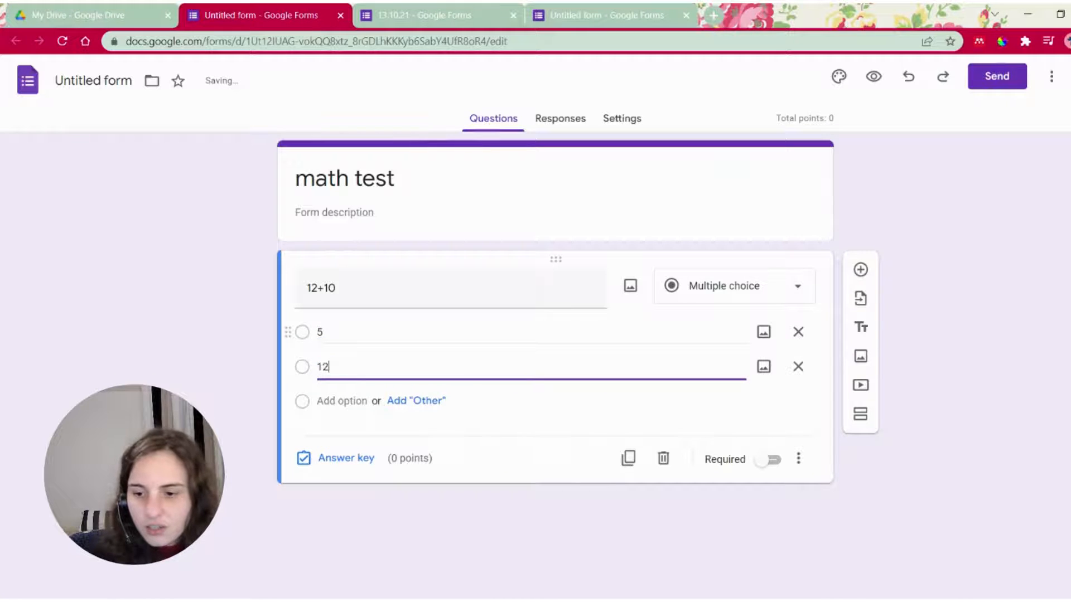
pyautogui.press('Return')
pyautogui.write('24')
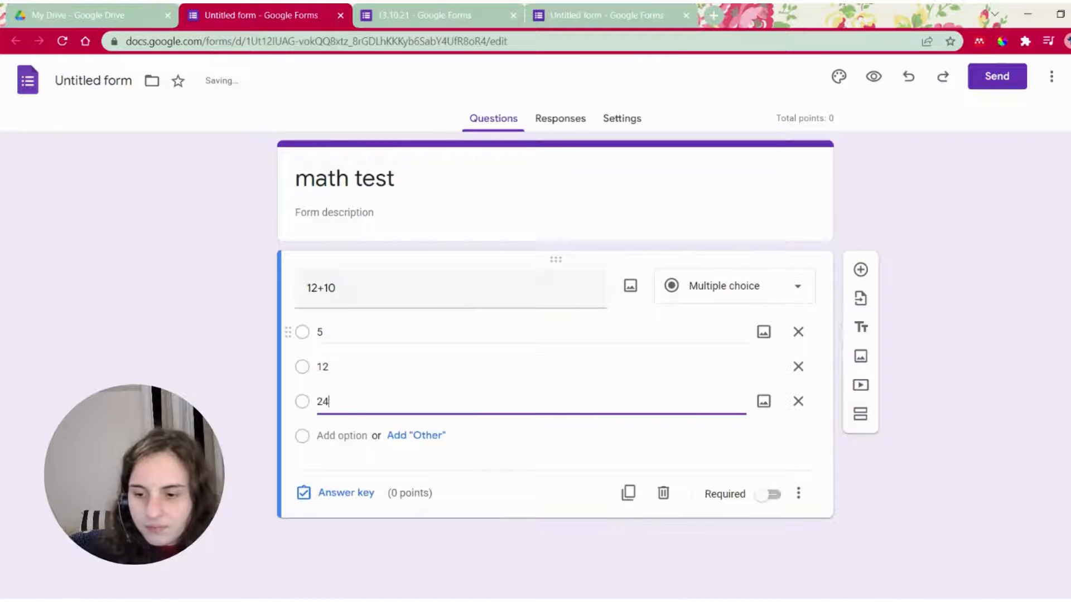
pyautogui.press('Return')
pyautogui.write('22')
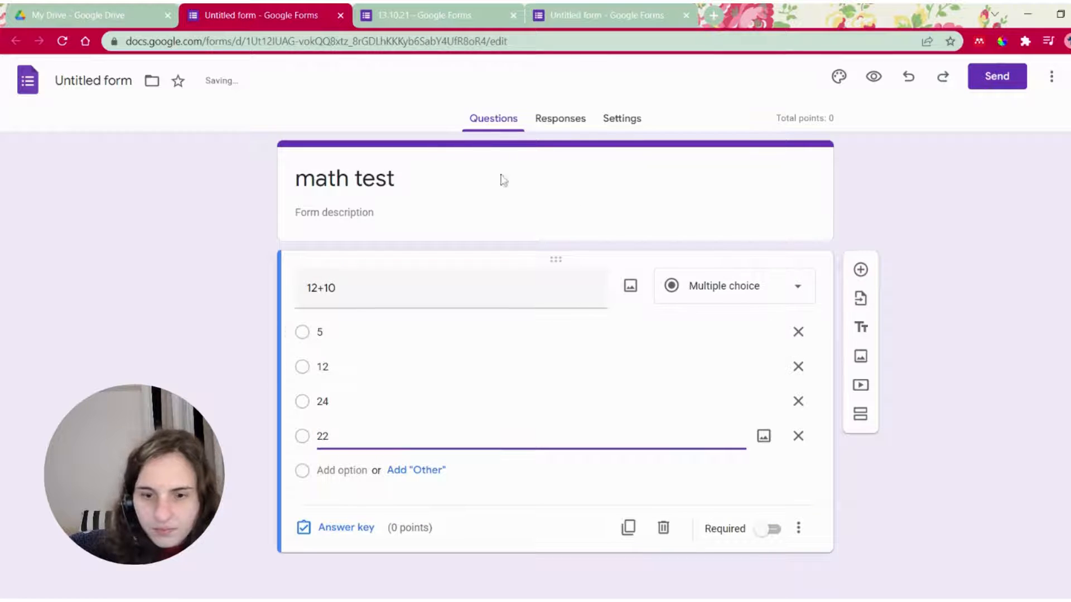
pyautogui.click(973, 141)
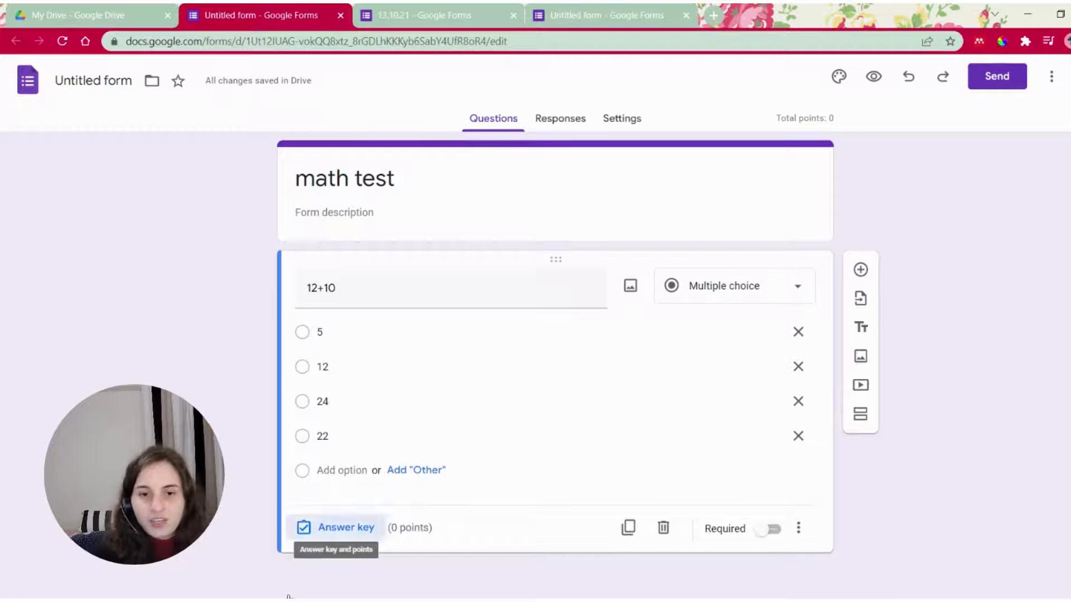
# Step: Mark 22 as the correct answer to the 12+10 question in its answer key
pyautogui.click(305, 527)
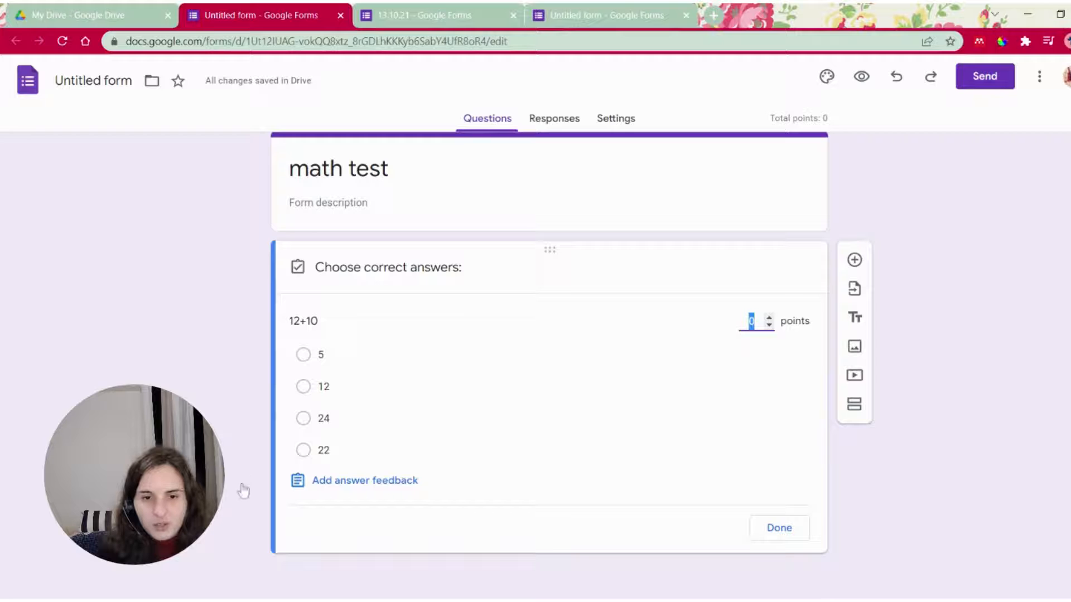
pyautogui.click(304, 450)
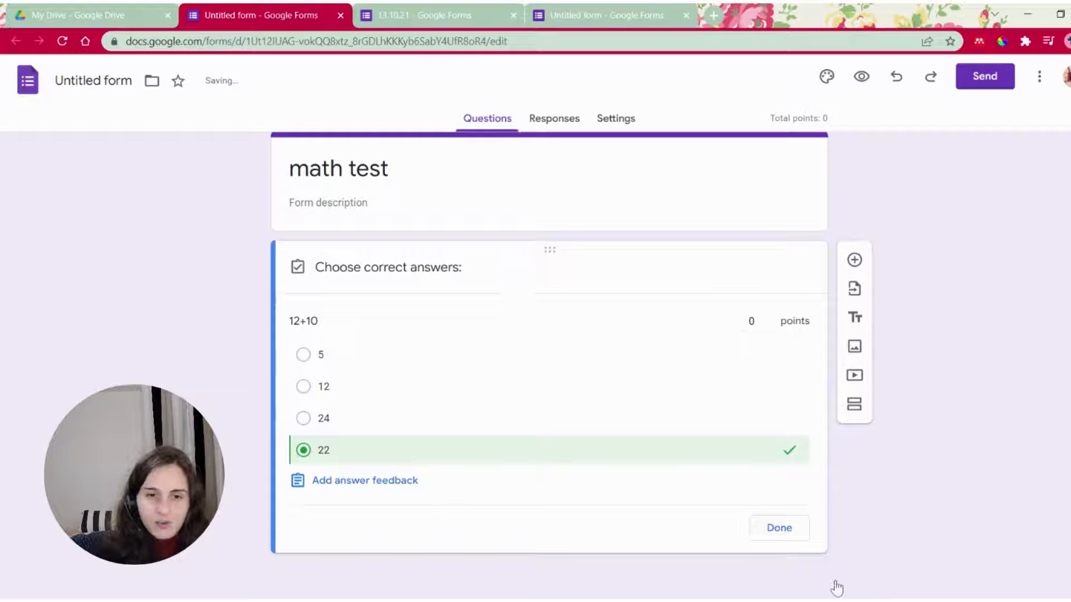
pyautogui.click(779, 528)
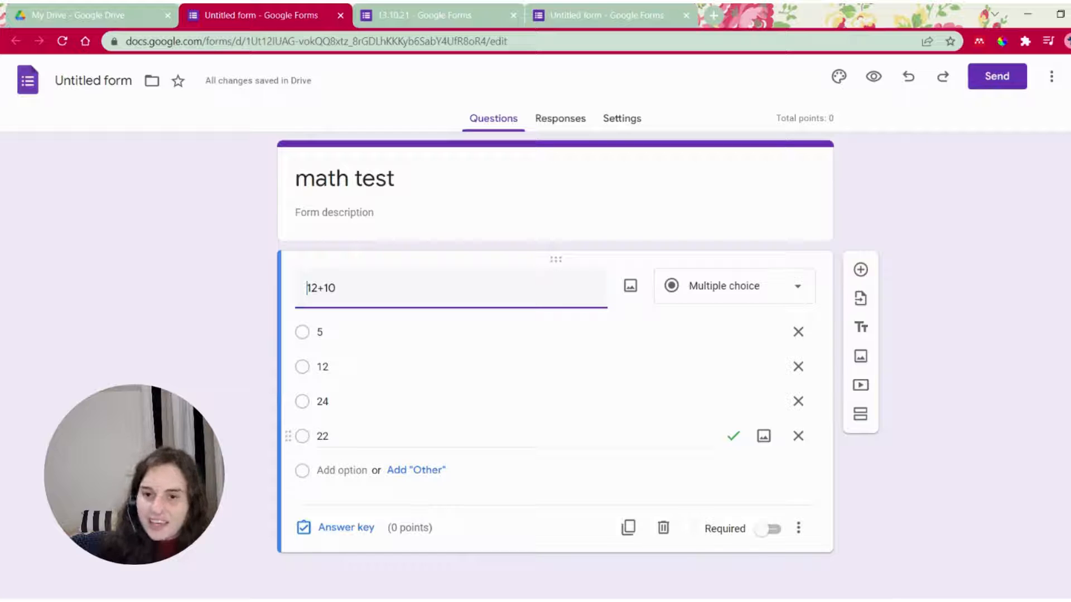
# Step: Enter "well done" as the answer feedback for correct answers to the 12+10 question, leaving the incorrect-answer feedback empty
pyautogui.click(335, 527)
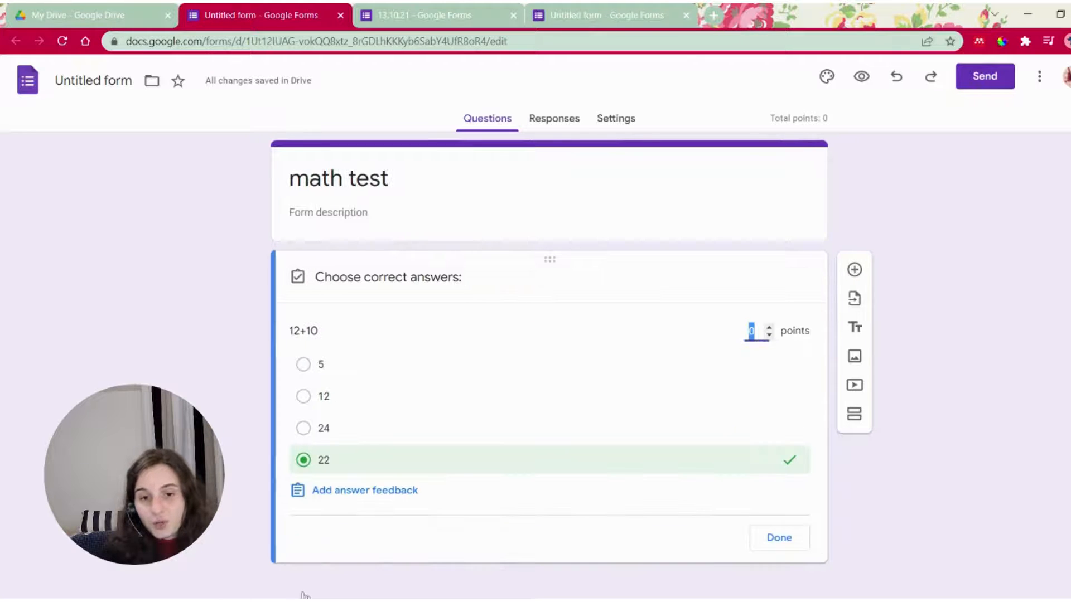
pyautogui.click(301, 490)
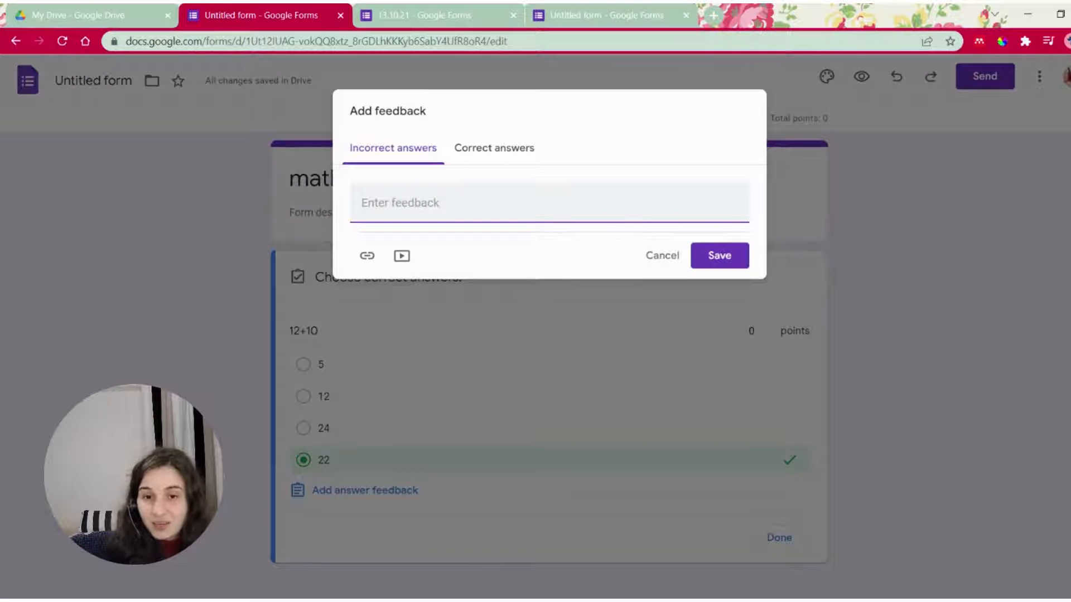
pyautogui.write('well d')
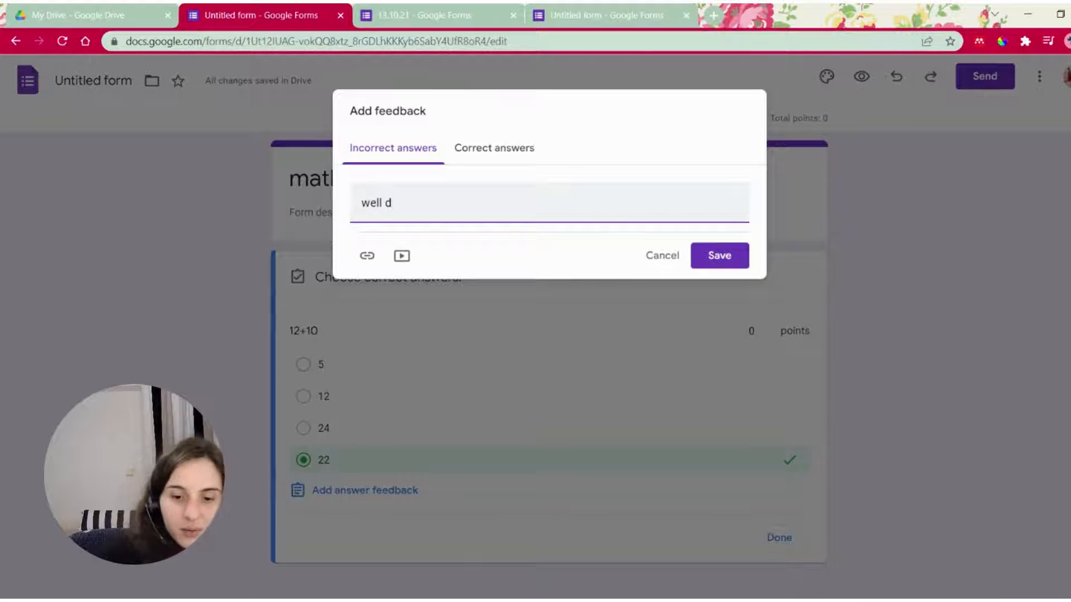
pyautogui.write('ne')
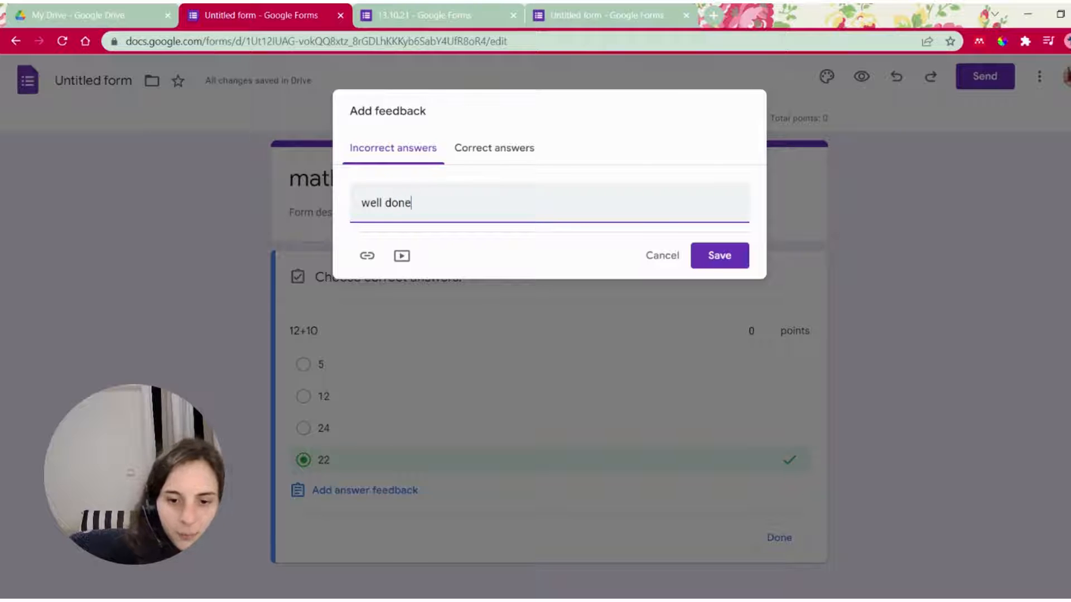
pyautogui.click(381, 166)
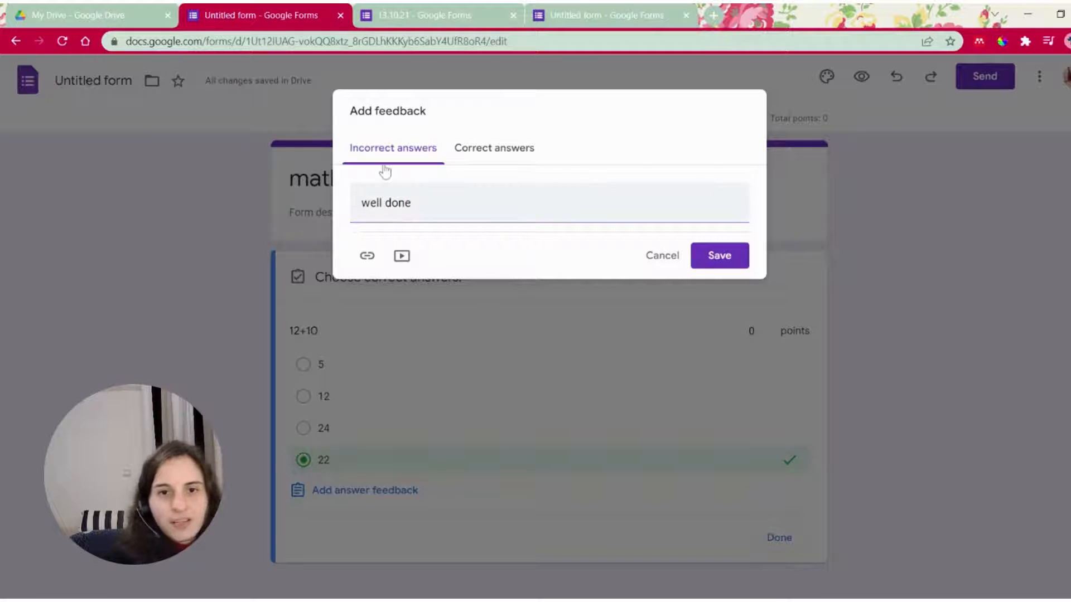
pyautogui.click(399, 203)
pyautogui.tripleClick(398, 202)
pyautogui.hotkey('ctrl', 'c')
pyautogui.press('BackSpace')
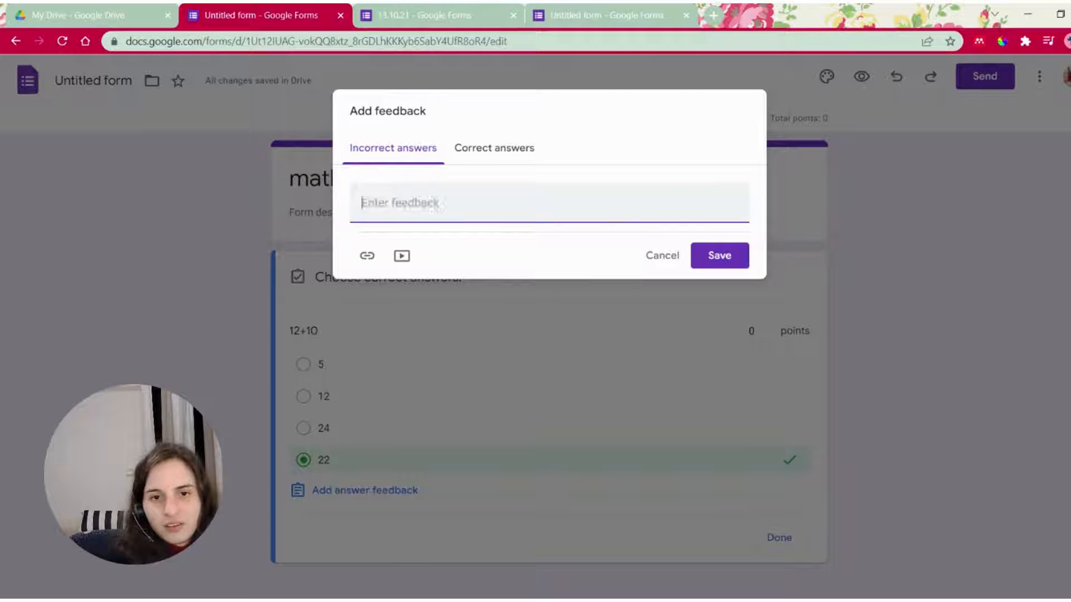
pyautogui.click(494, 148)
pyautogui.hotkey('ctrl', 'v')
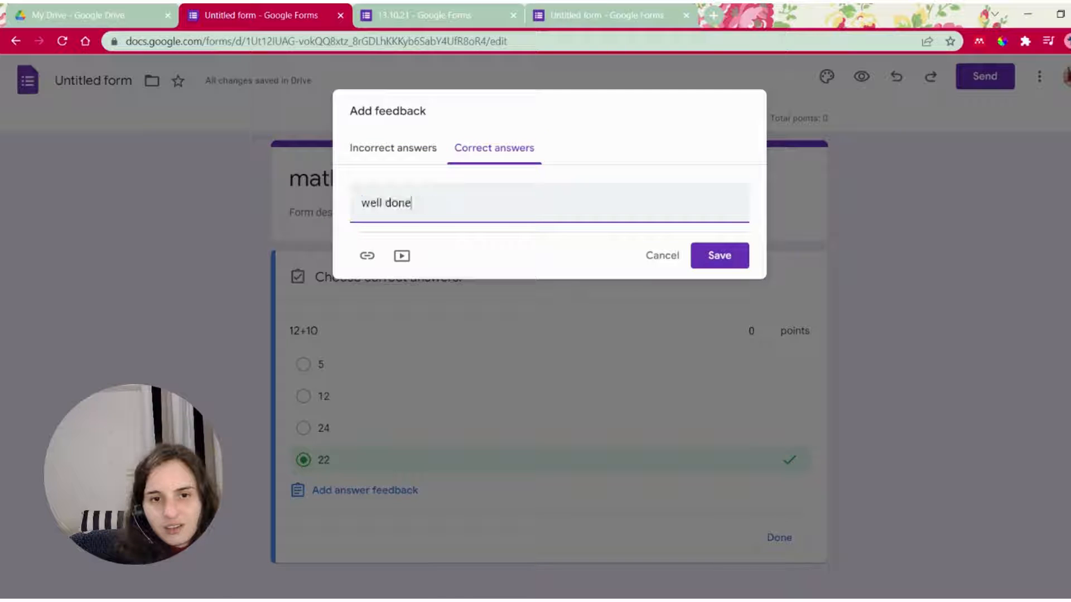
# Step: View the YouTube video picker for the incorrect-answer feedback and close it without choosing a video
pyautogui.click(374, 146)
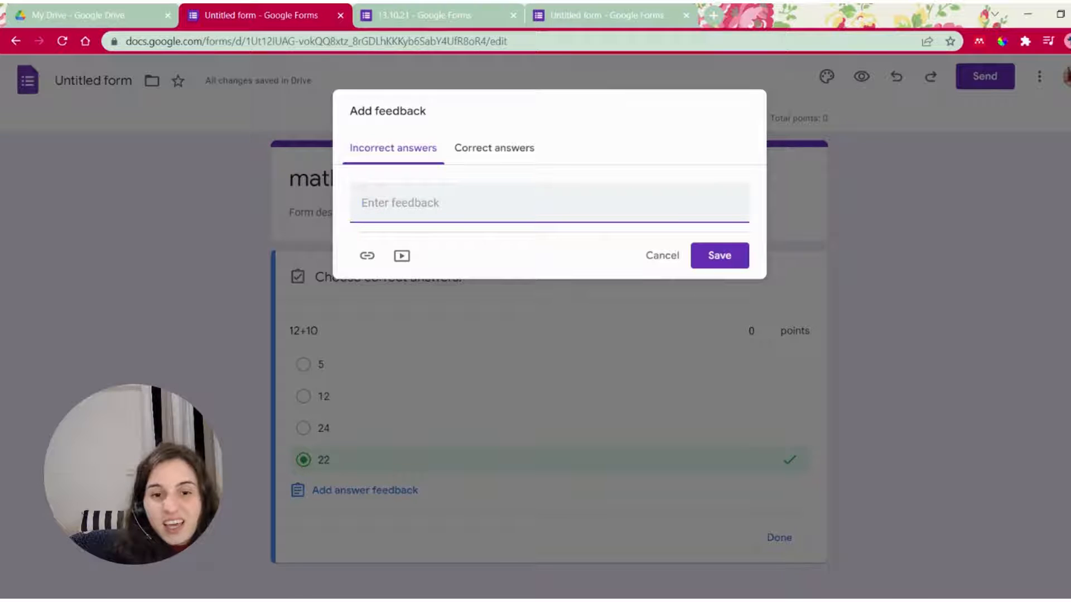
pyautogui.click(401, 255)
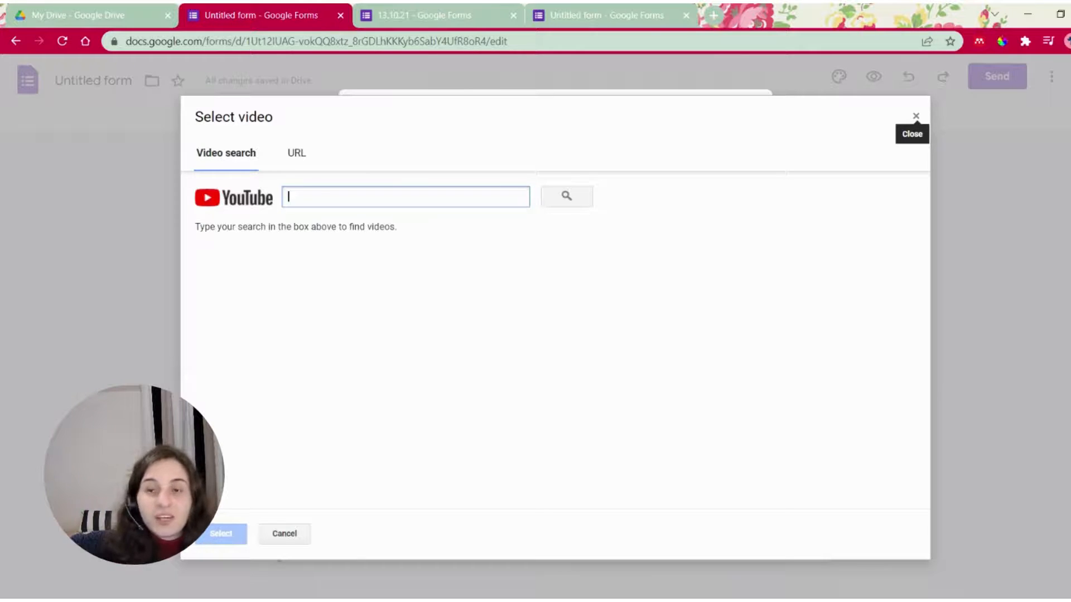
pyautogui.click(915, 116)
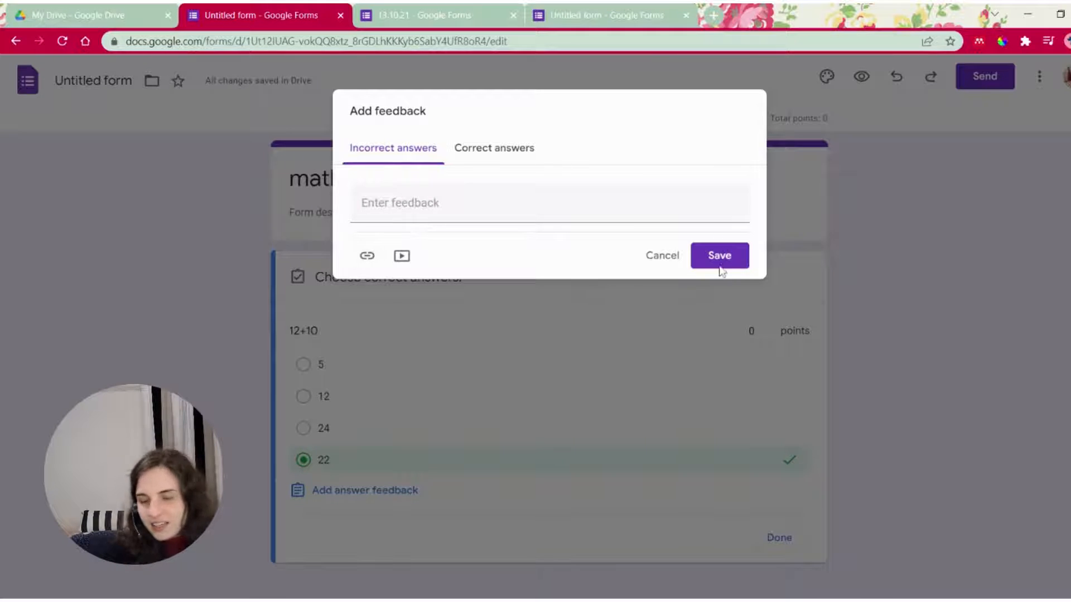
# Step: Enter "think again" as the feedback for incorrect answers to the 12+10 question and save it
pyautogui.click(424, 203)
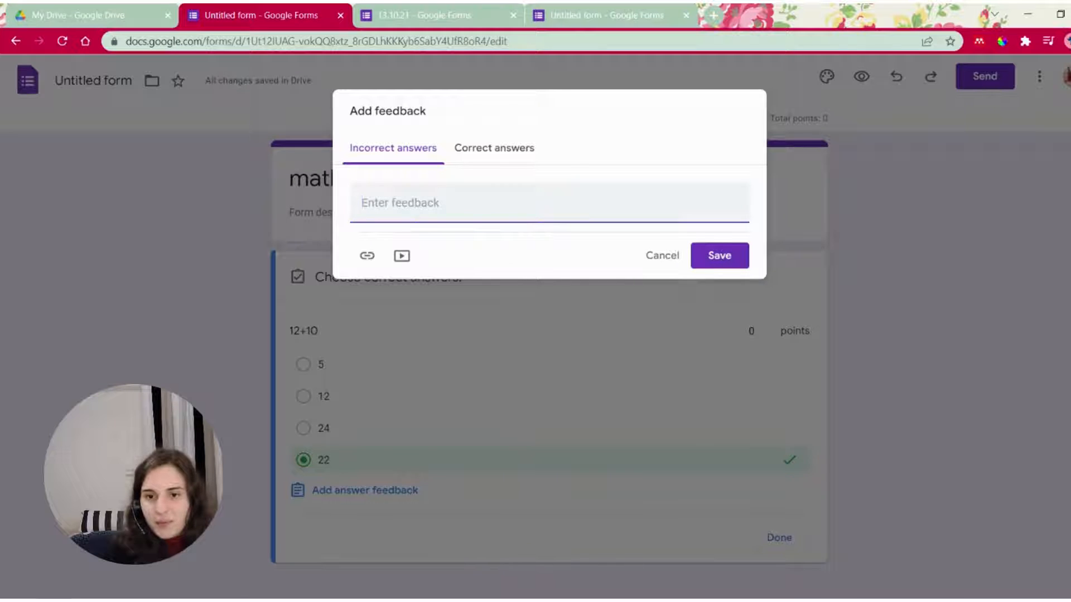
pyautogui.write('thi')
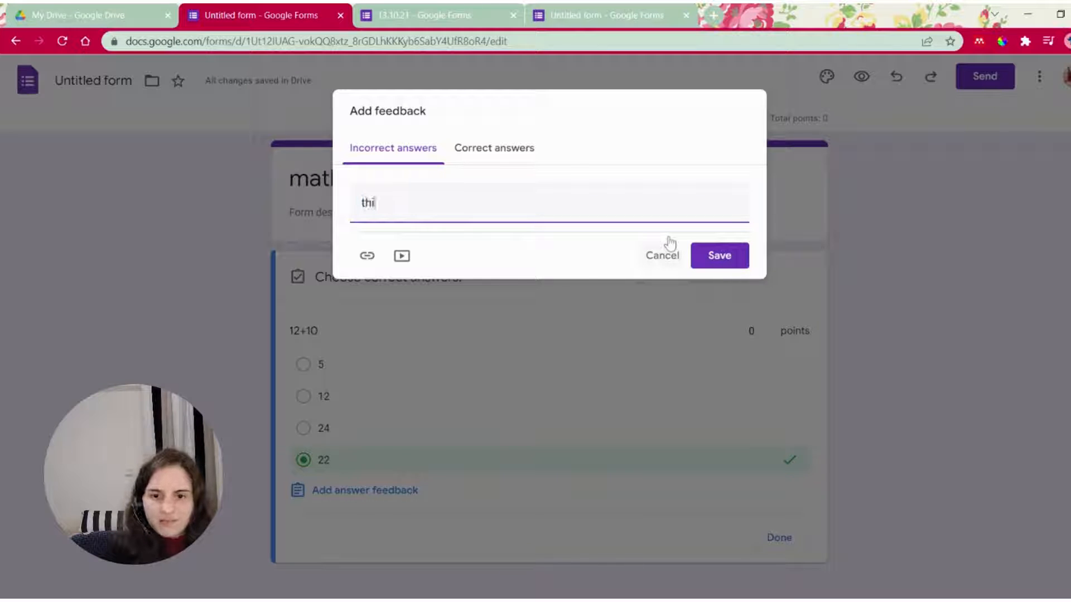
pyautogui.write('nk aga')
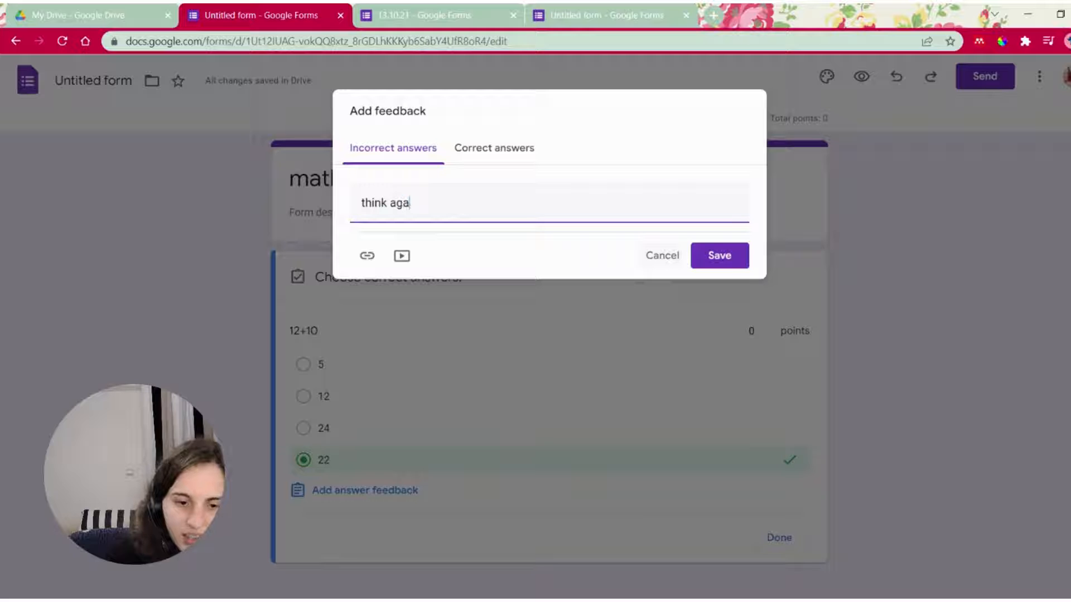
pyautogui.write('in')
pyautogui.click(723, 256)
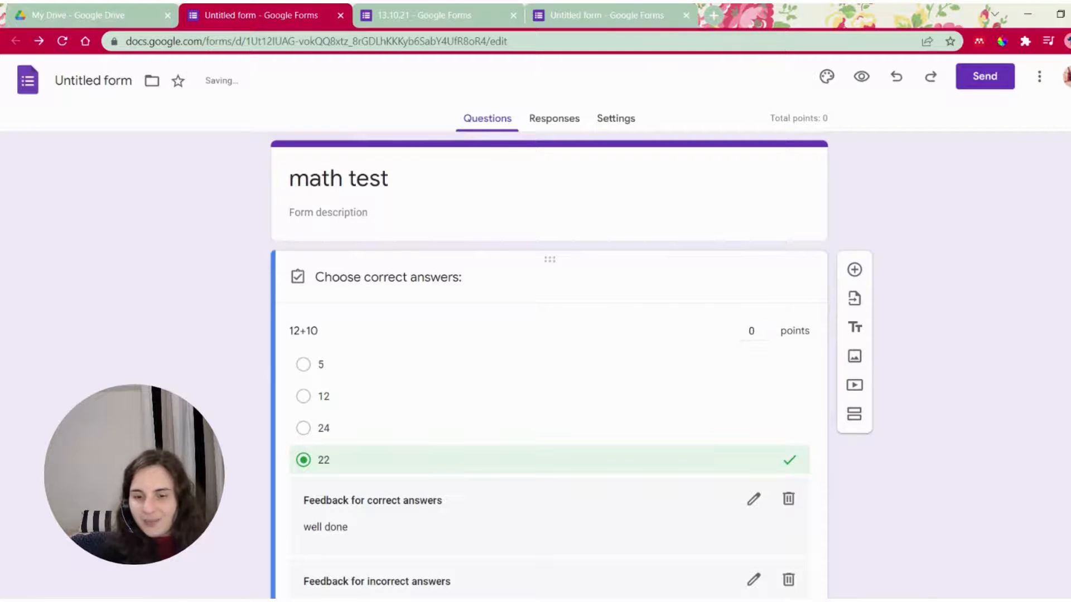
# Step: Add a new section after the 12+10 question and title it "level 2"
pyautogui.scroll(-2, 391, 407)
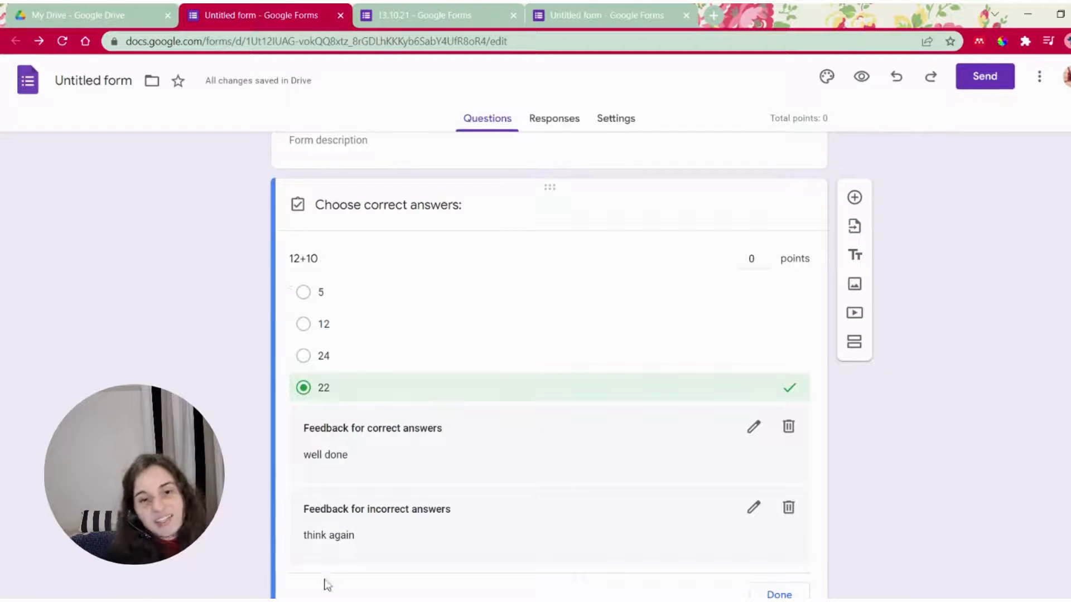
pyautogui.scroll(-1, 948, 473)
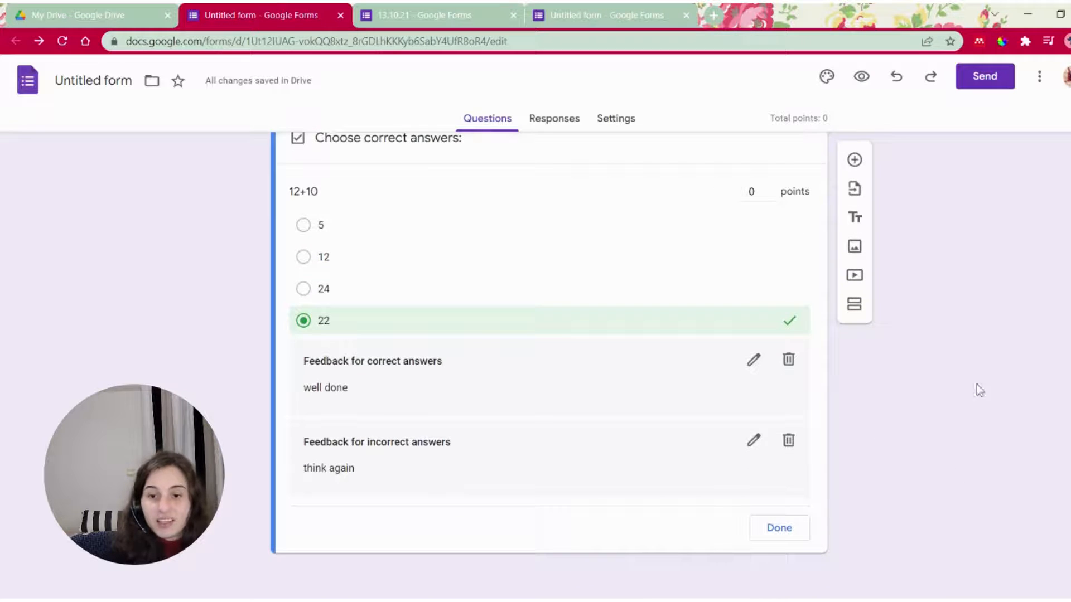
pyautogui.click(854, 304)
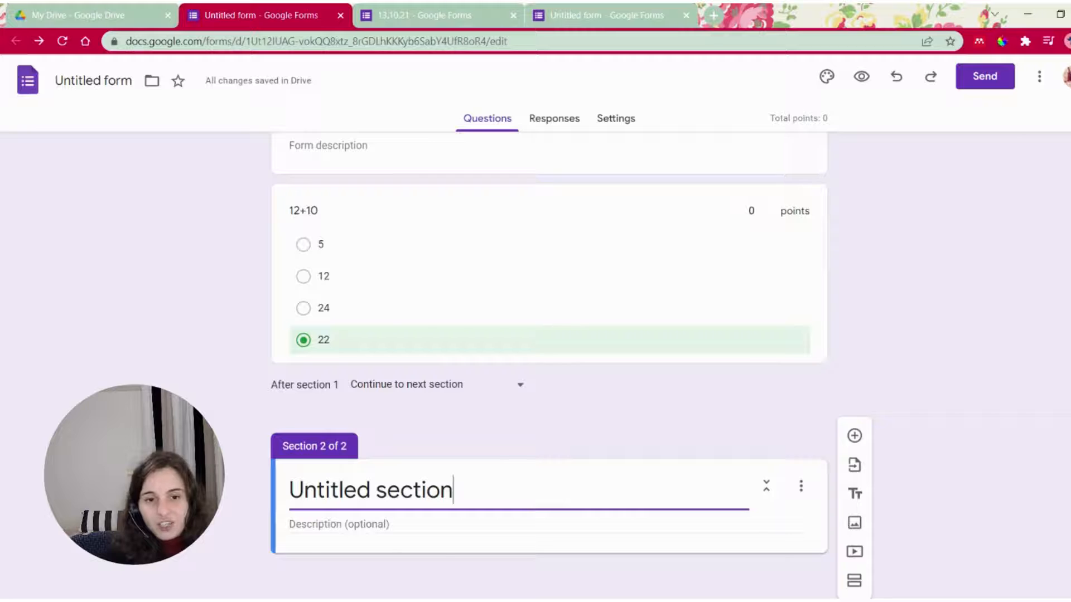
pyautogui.hotkey('ctrl', 'shift', 'Left')
pyautogui.hotkey('ctrl', 'shift', 'Left')
pyautogui.press('BackSpace')
pyautogui.write('le')
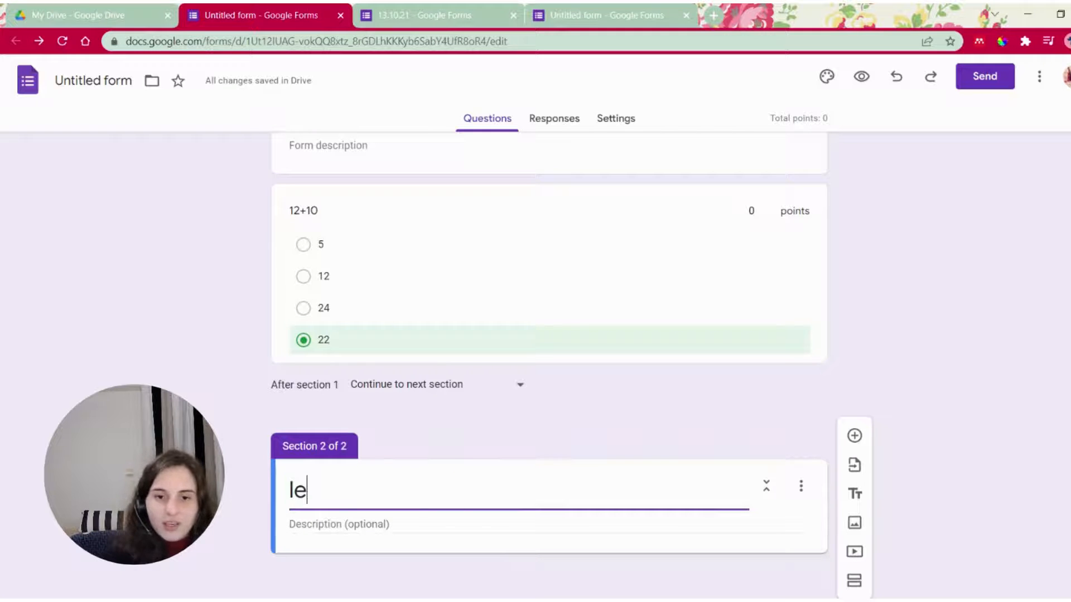
pyautogui.write('vel')
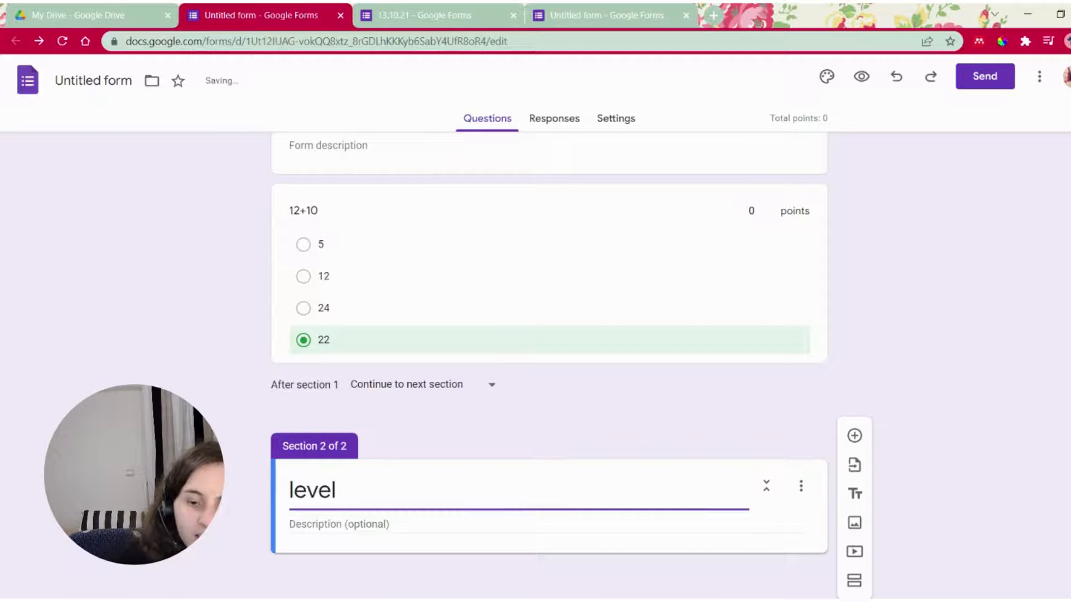
pyautogui.write(' 2')
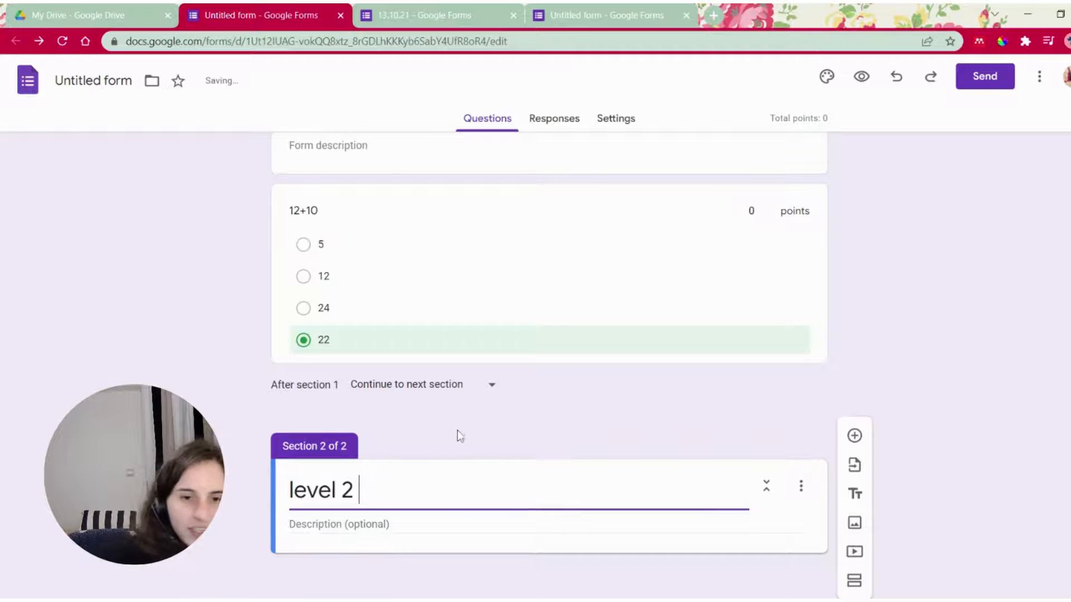
pyautogui.click(565, 380)
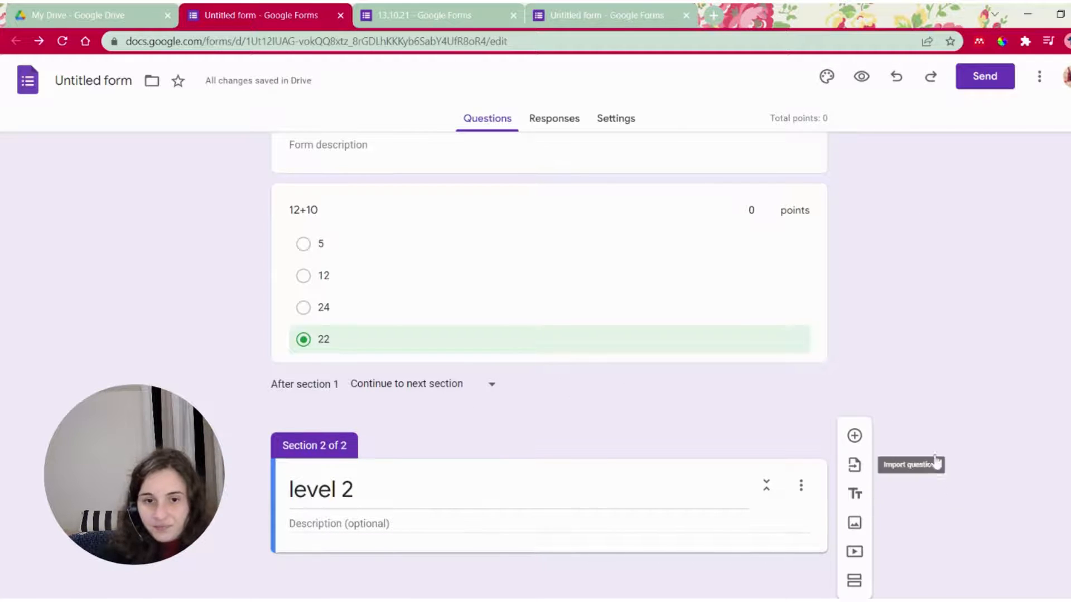
# Step: Add a multiple-choice question titled "15+13" below the 12+10 question in section 1
pyautogui.click(757, 210)
pyautogui.click(854, 202)
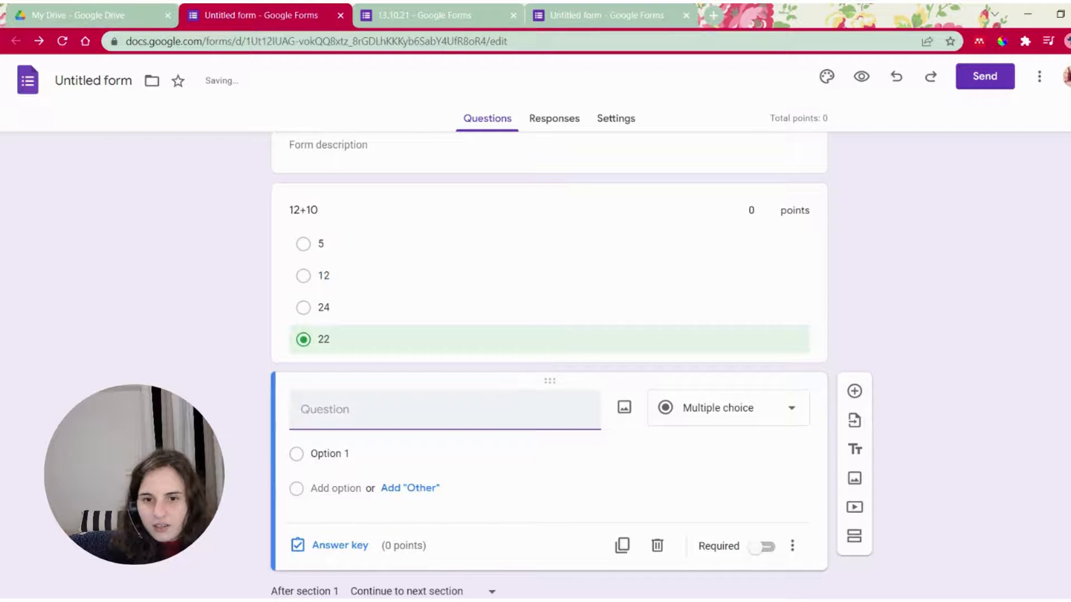
pyautogui.write('15+13')
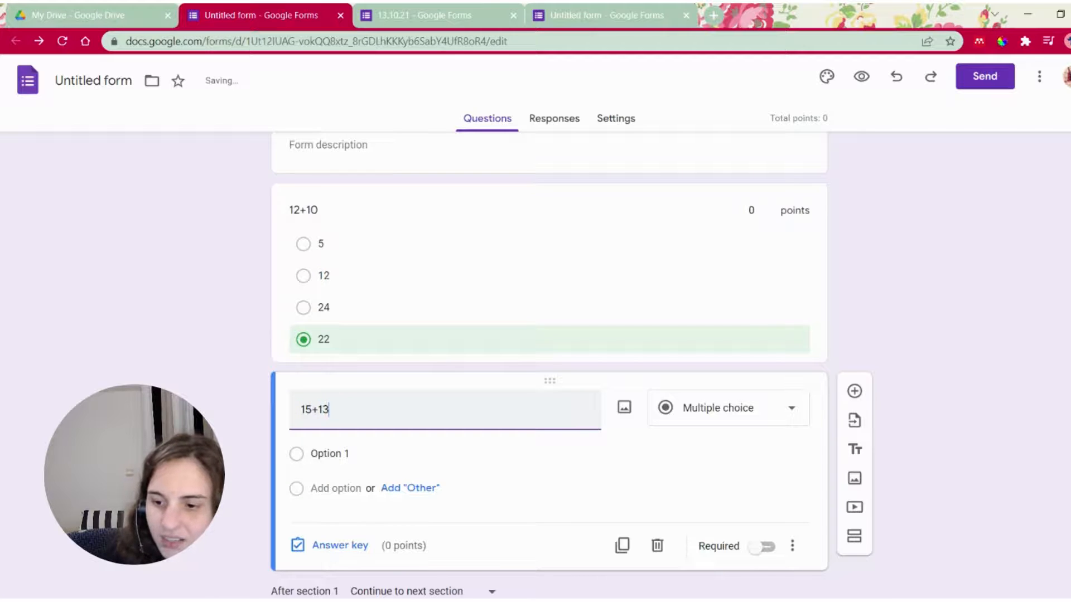
pyautogui.click(985, 291)
# Step: Add a multiple-choice question titled "20+30" to the level 2 section
pyautogui.scroll(-3, 894, 219)
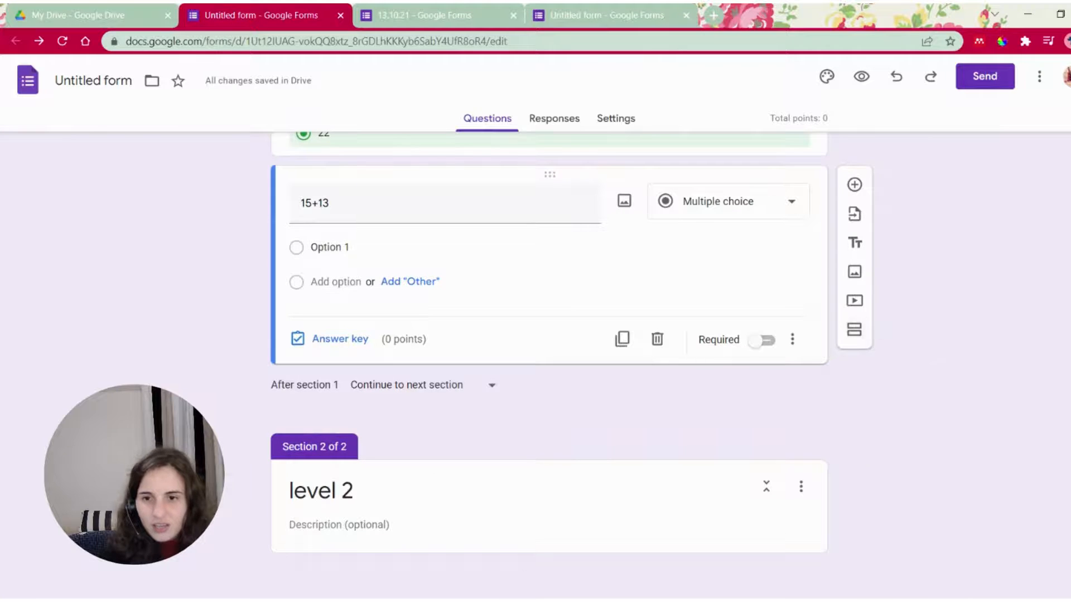
pyautogui.click(339, 525)
pyautogui.click(854, 435)
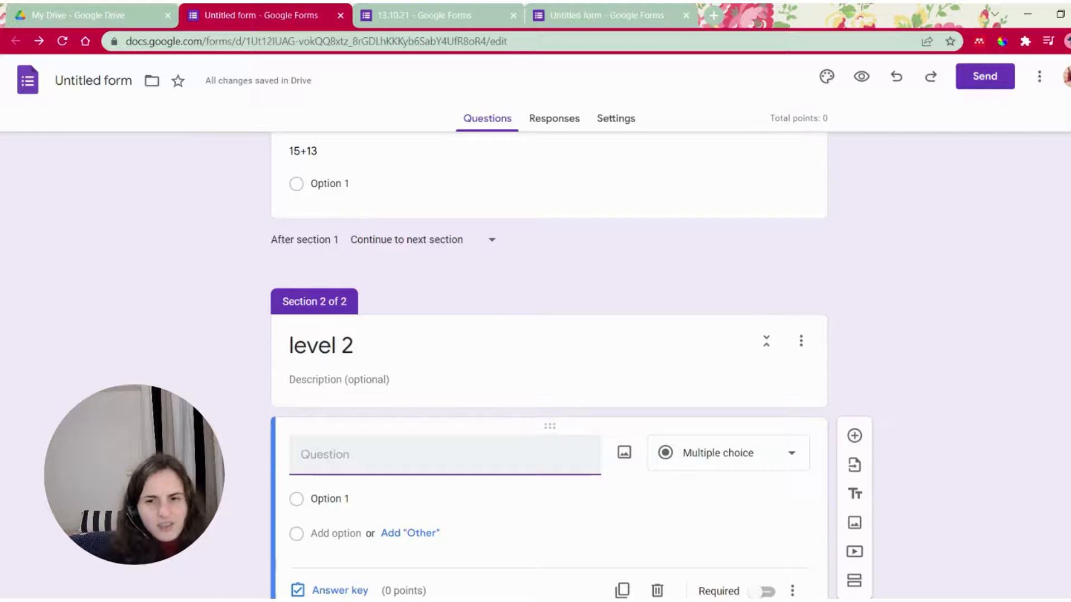
pyautogui.write('20+30')
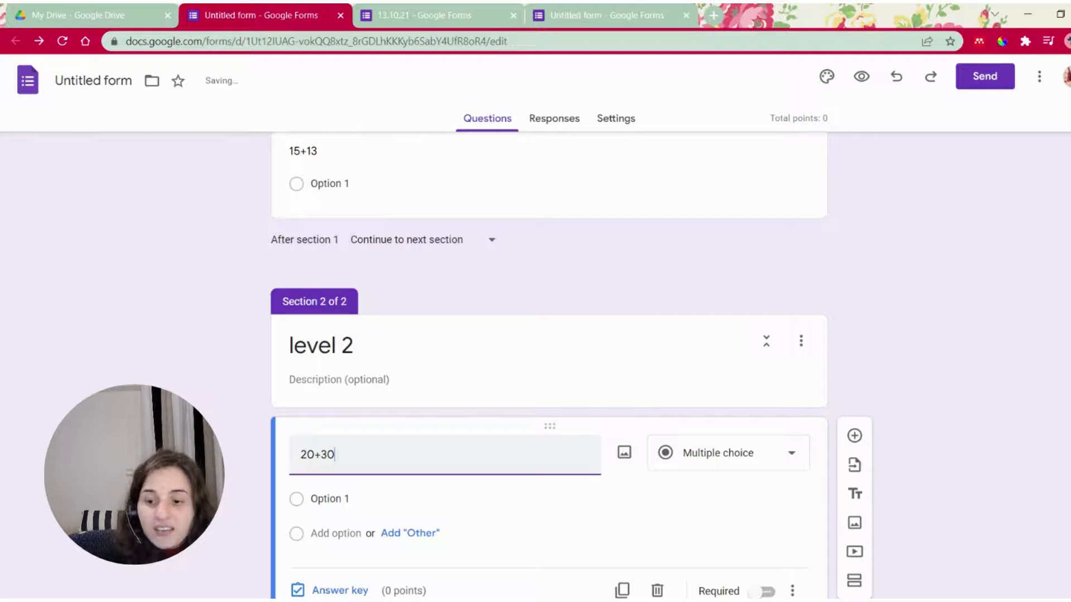
pyautogui.click(987, 282)
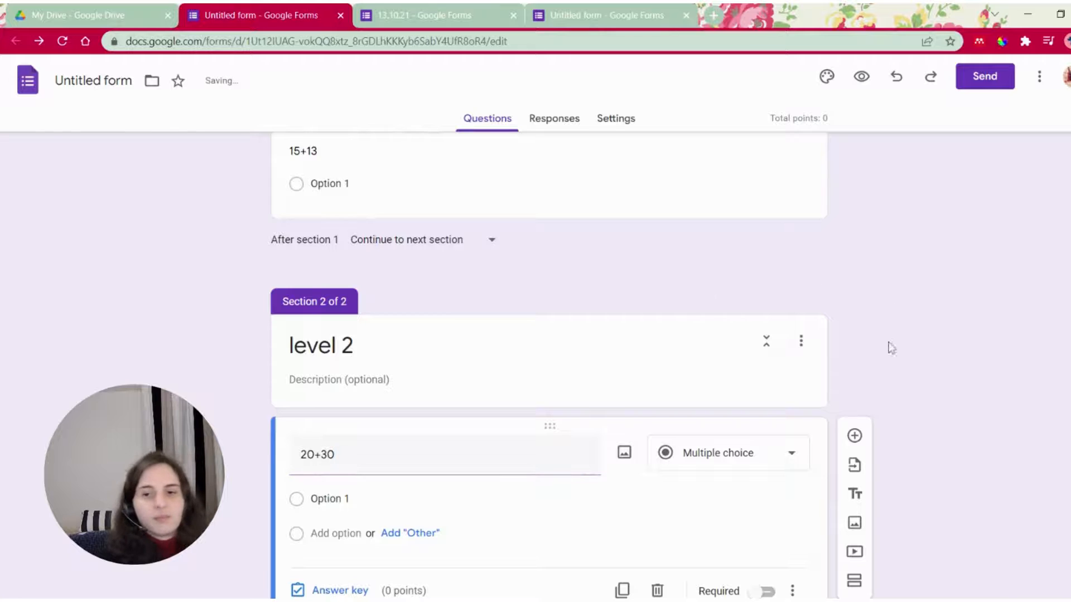
# Step: Reopen the 12+10 question and return from its answer key to question editing, keeping only 22 marked as correct
pyautogui.scroll(-2, 831, 468)
pyautogui.scroll(5, 1037, 276)
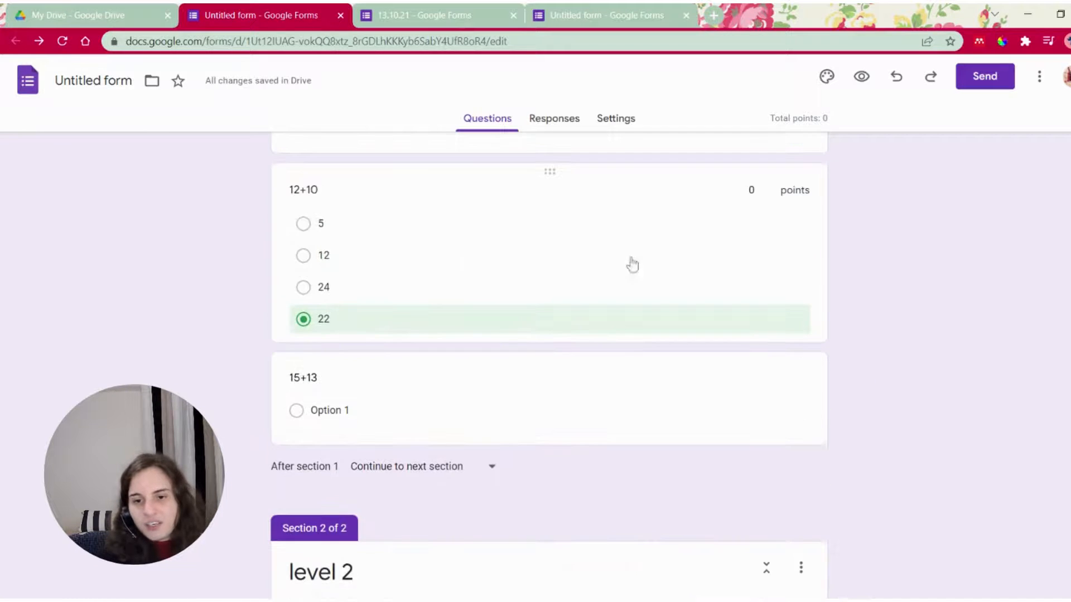
pyautogui.click(714, 204)
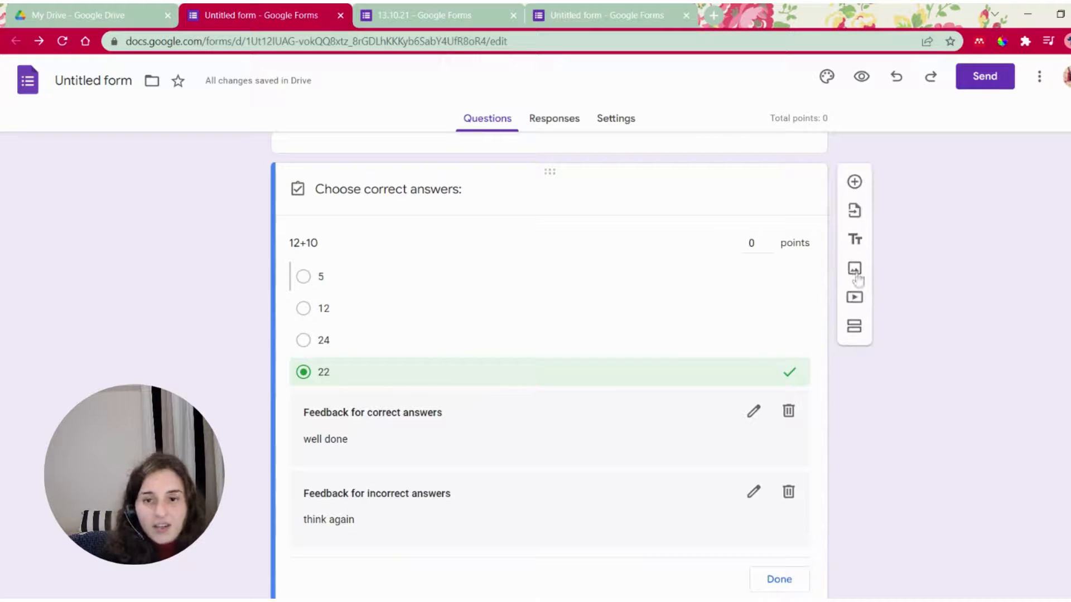
pyautogui.click(835, 272)
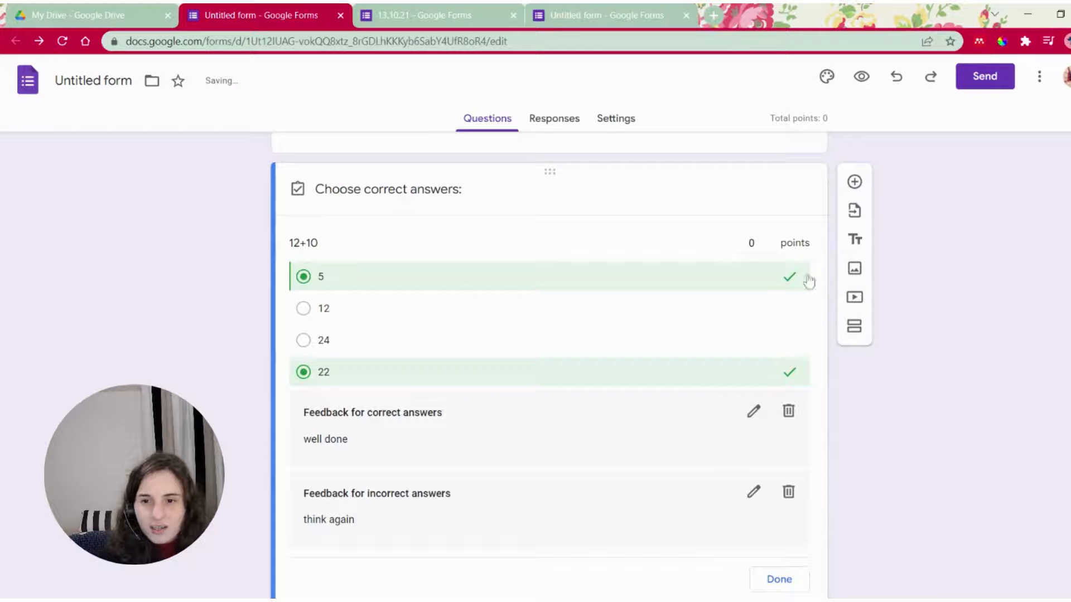
pyautogui.scroll(-4, 633, 262)
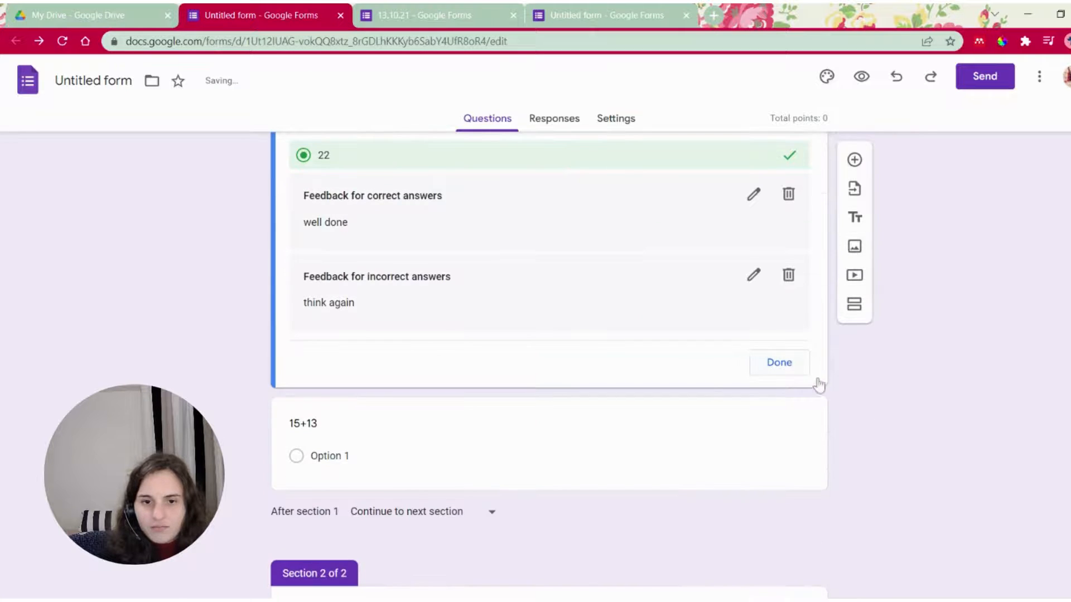
pyautogui.scroll(4, 818, 385)
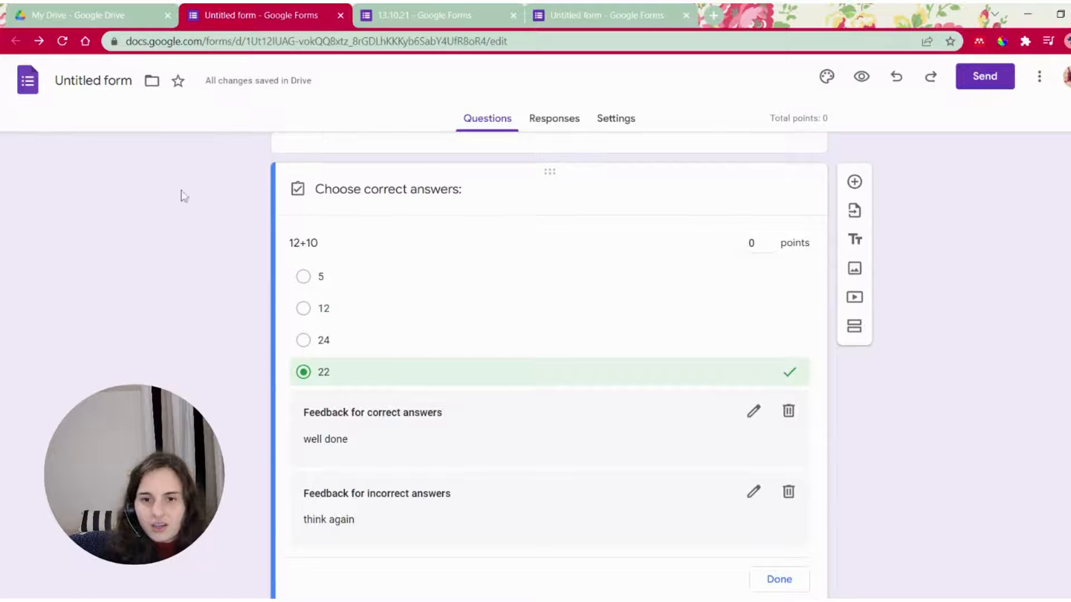
pyautogui.scroll(2, 500, 245)
pyautogui.scroll(-4, 691, 483)
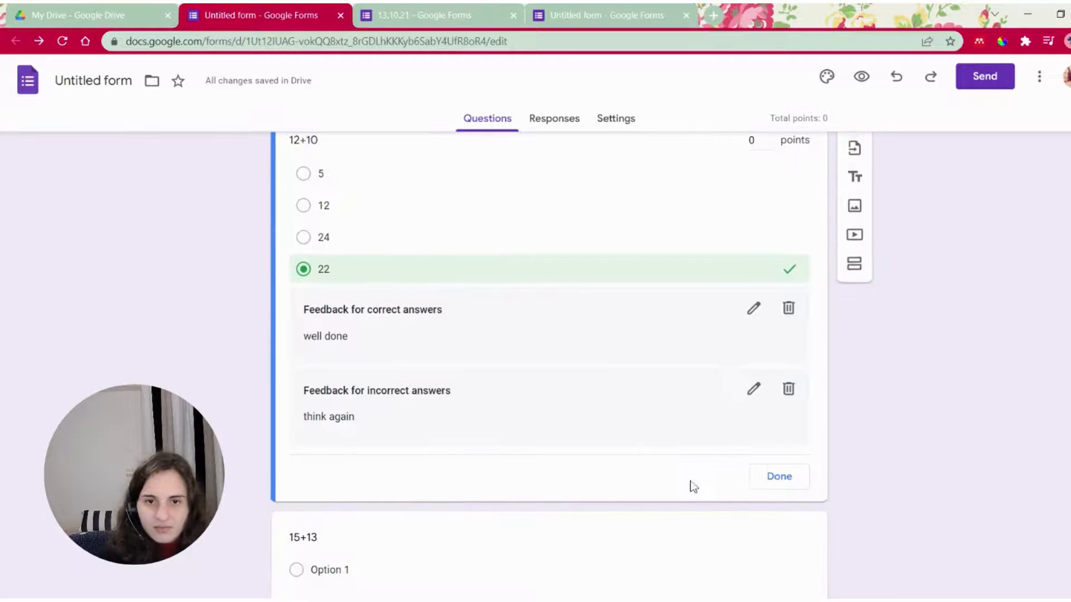
pyautogui.click(837, 528)
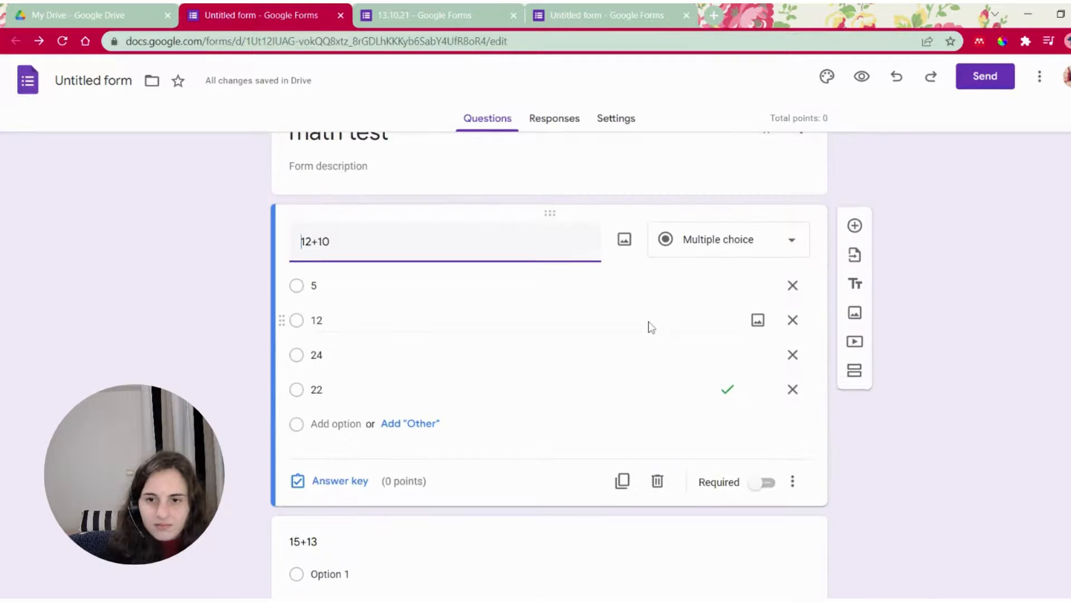
# Step: Enable answer-based section navigation for the 12+10 question and send the answer 22 to section 2 (level 2)
pyautogui.click(792, 482)
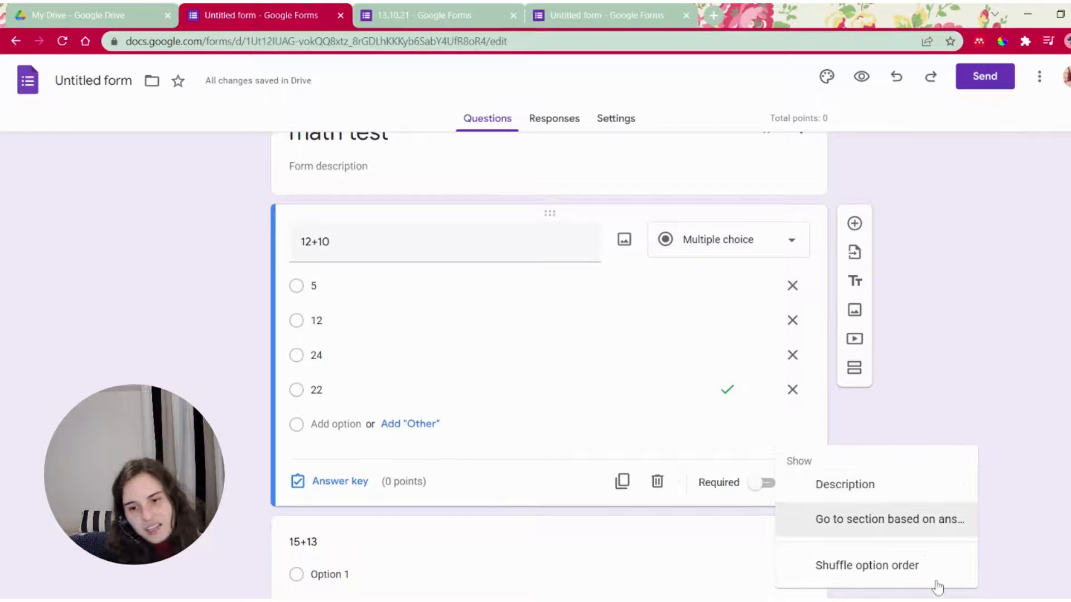
pyautogui.press('Return')
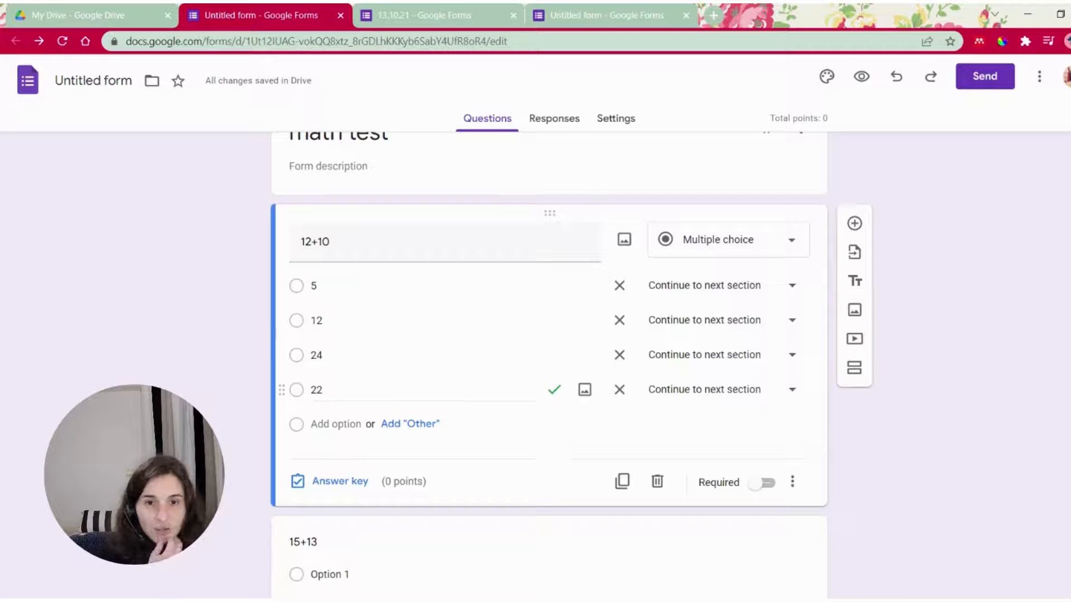
pyautogui.click(813, 422)
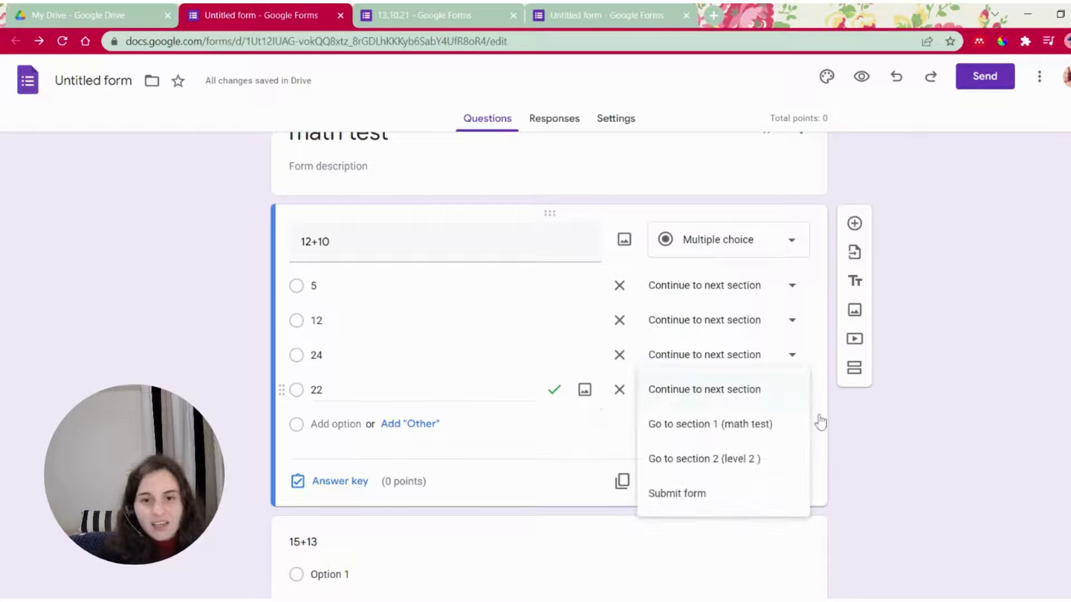
pyautogui.click(789, 459)
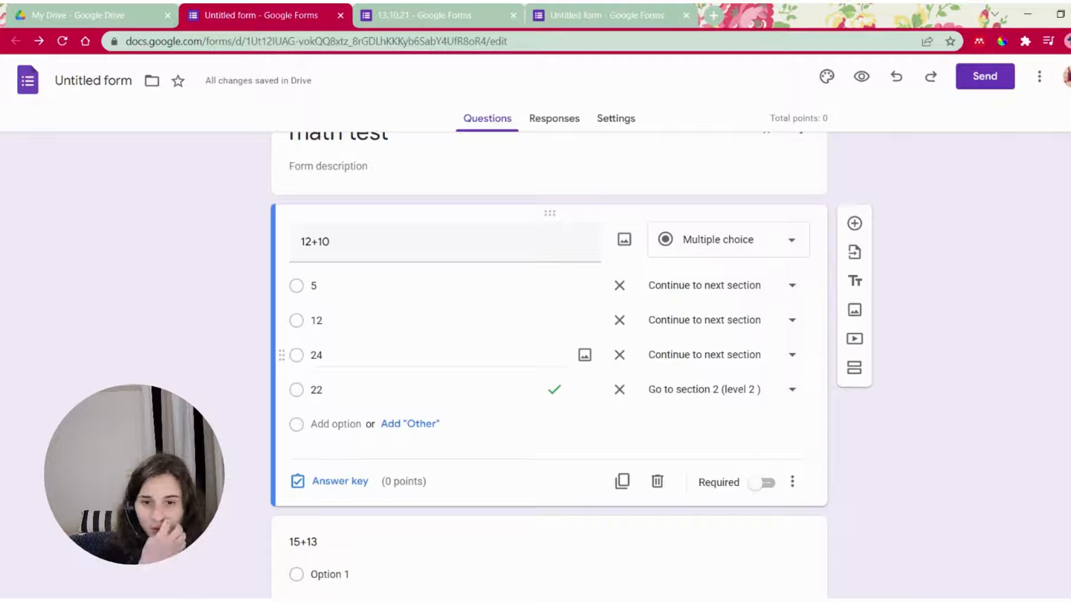
# Step: Set the answers 24 and 12 of the 12+10 question to go to section 1 (math test)
pyautogui.click(789, 371)
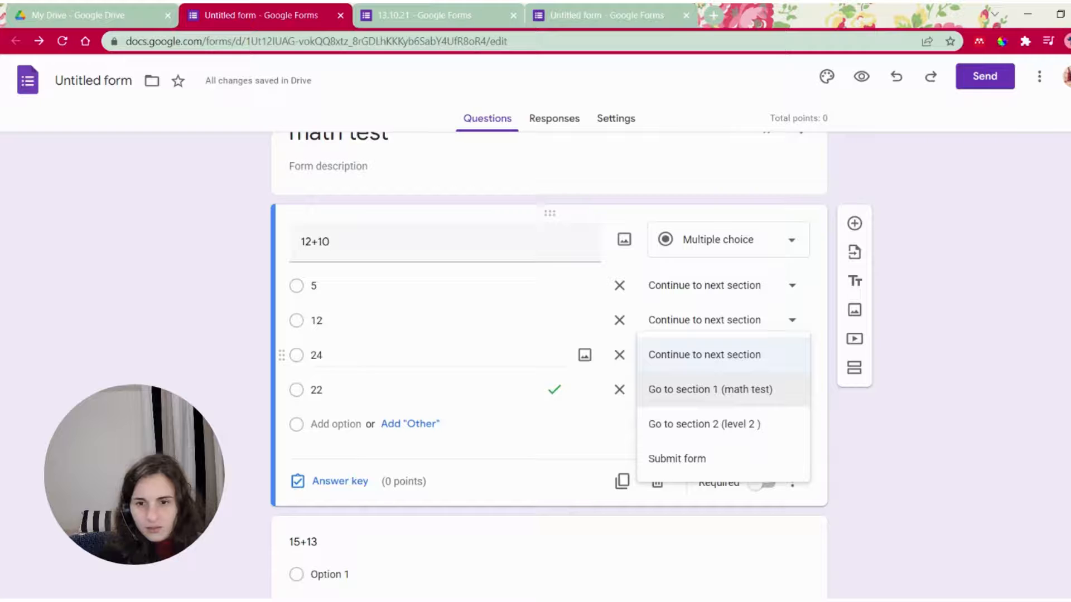
pyautogui.click(795, 393)
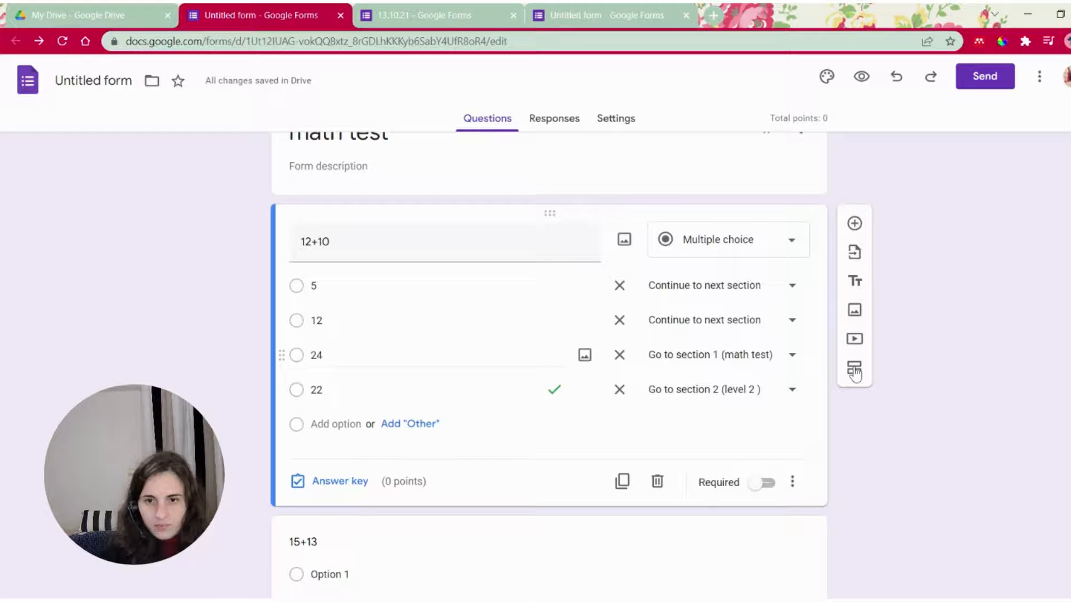
pyautogui.click(792, 285)
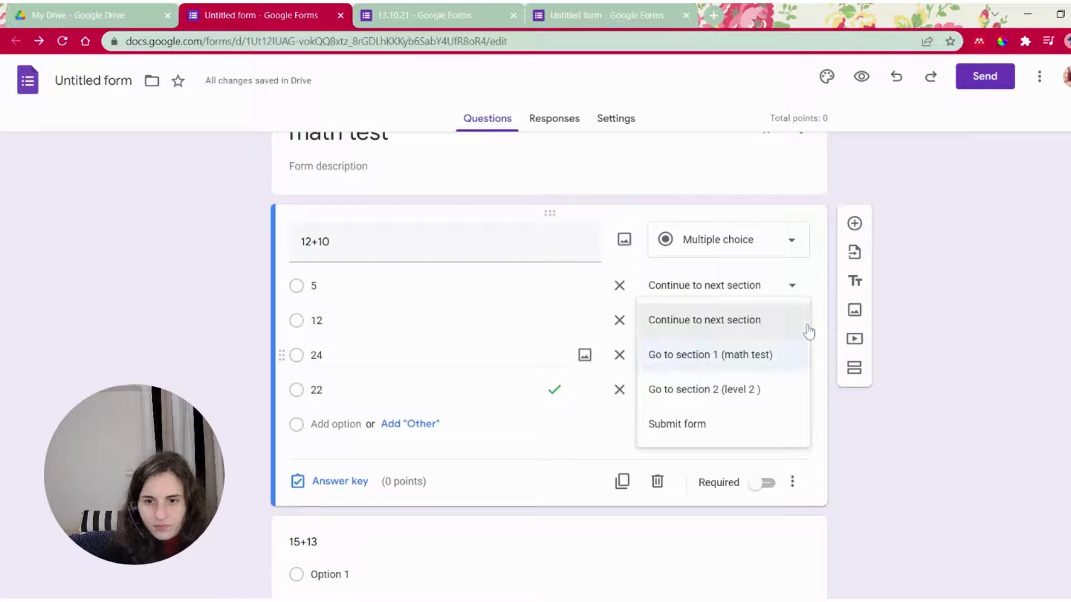
pyautogui.click(808, 332)
# Step: Add a blank multiple-choice question between the 12+10 and 15+13 questions
pyautogui.scroll(-6, 825, 354)
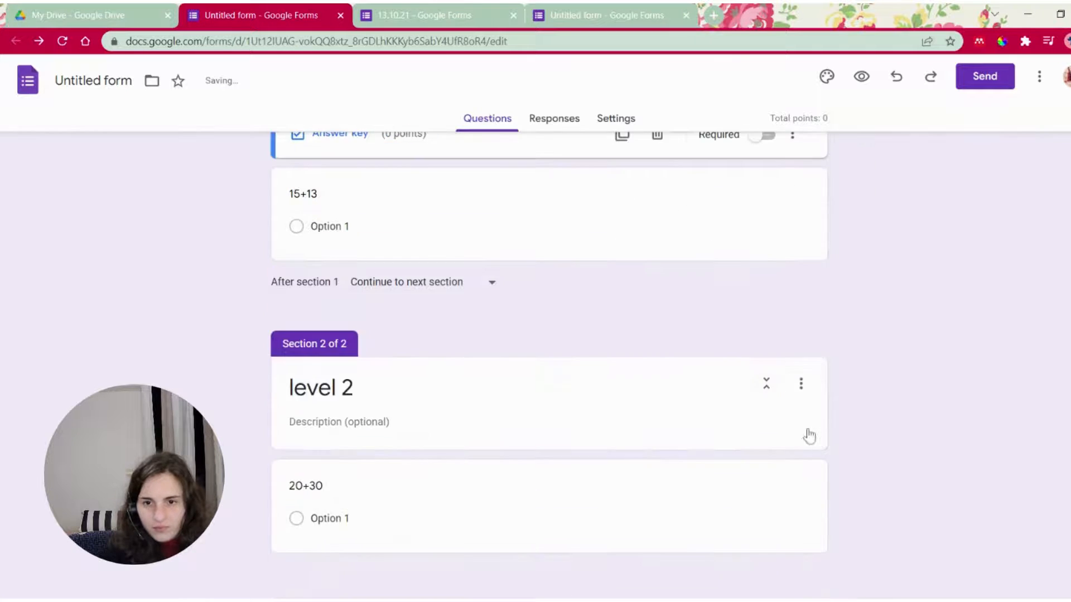
pyautogui.scroll(2, 932, 129)
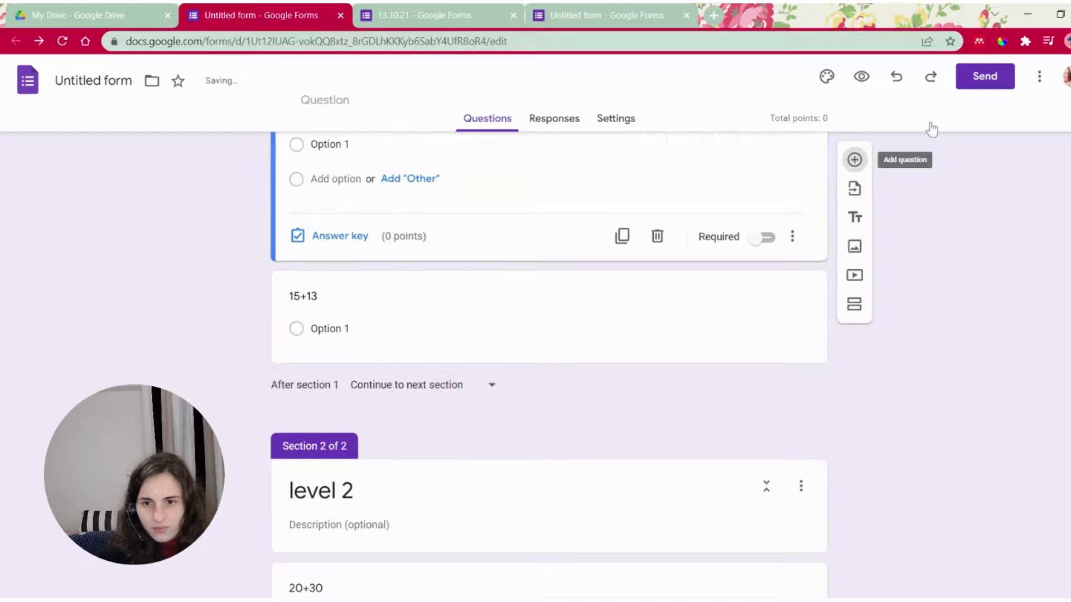
pyautogui.scroll(-2, 852, 477)
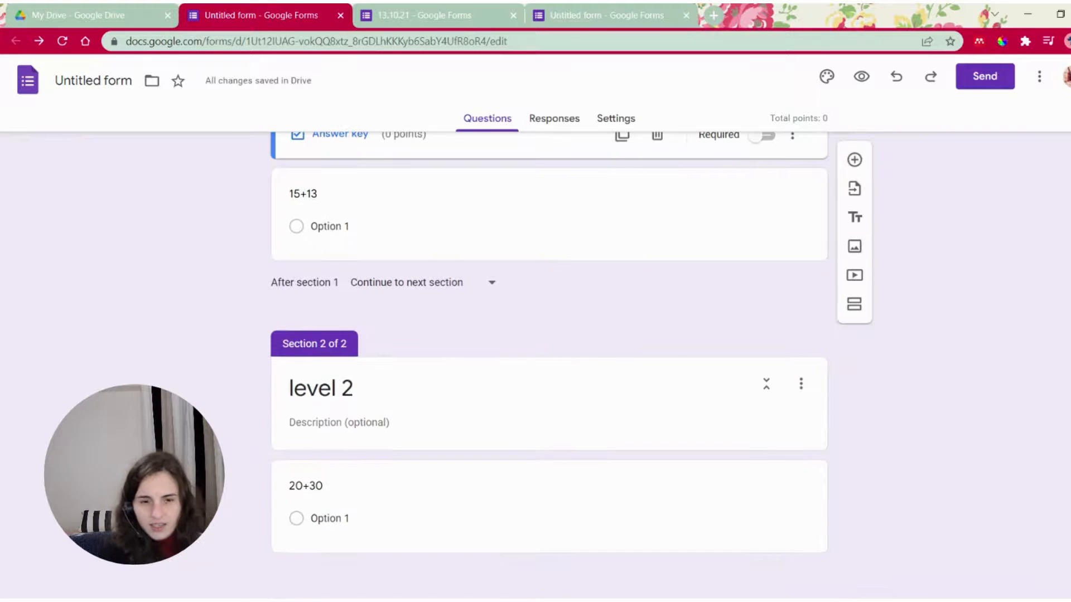
pyautogui.scroll(6, 764, 425)
pyautogui.scroll(-1, 889, 552)
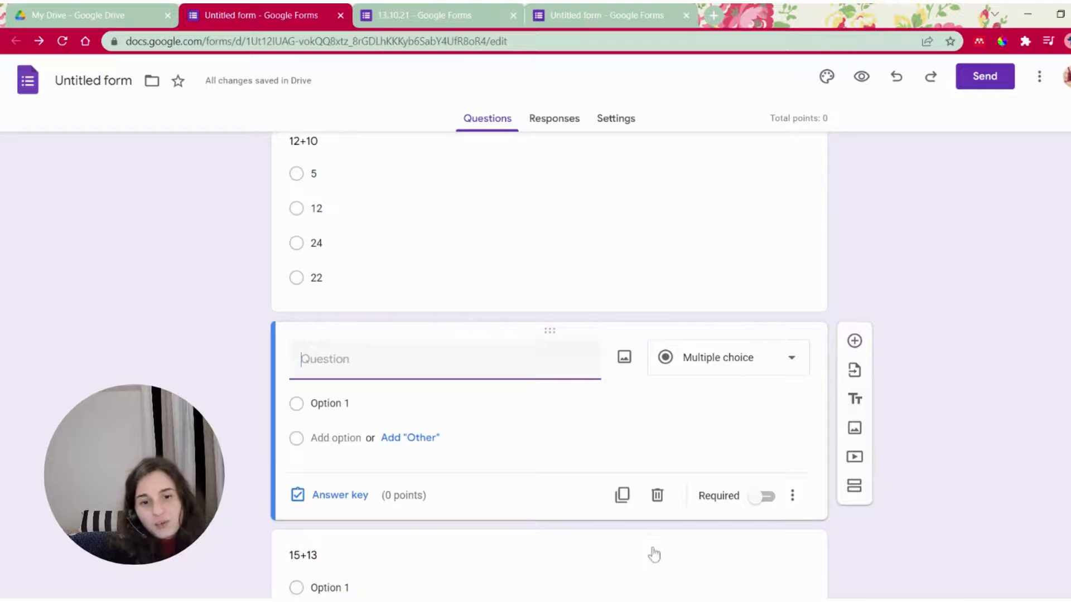
# Step: Delete the blank question below the 12+10 question and add a new section above the 15+13 question
pyautogui.click(657, 495)
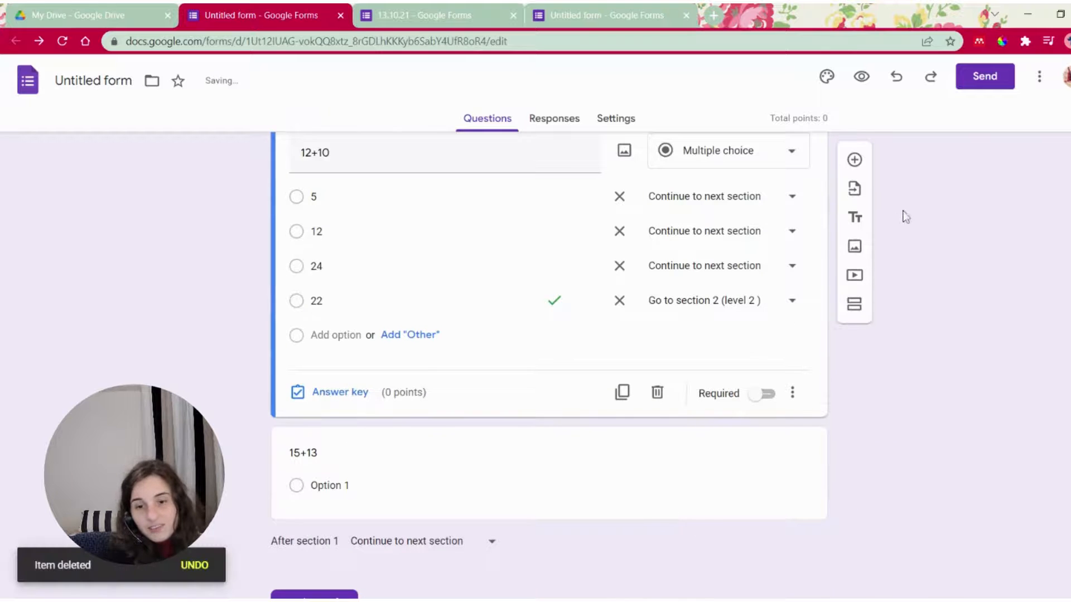
pyautogui.scroll(-3, 922, 544)
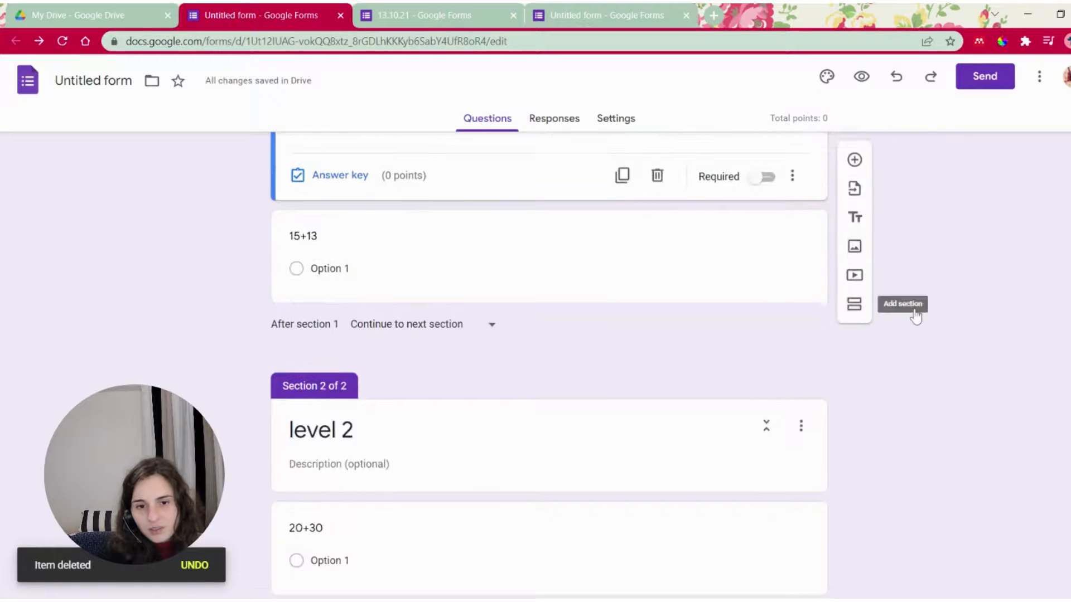
pyautogui.scroll(3, 915, 316)
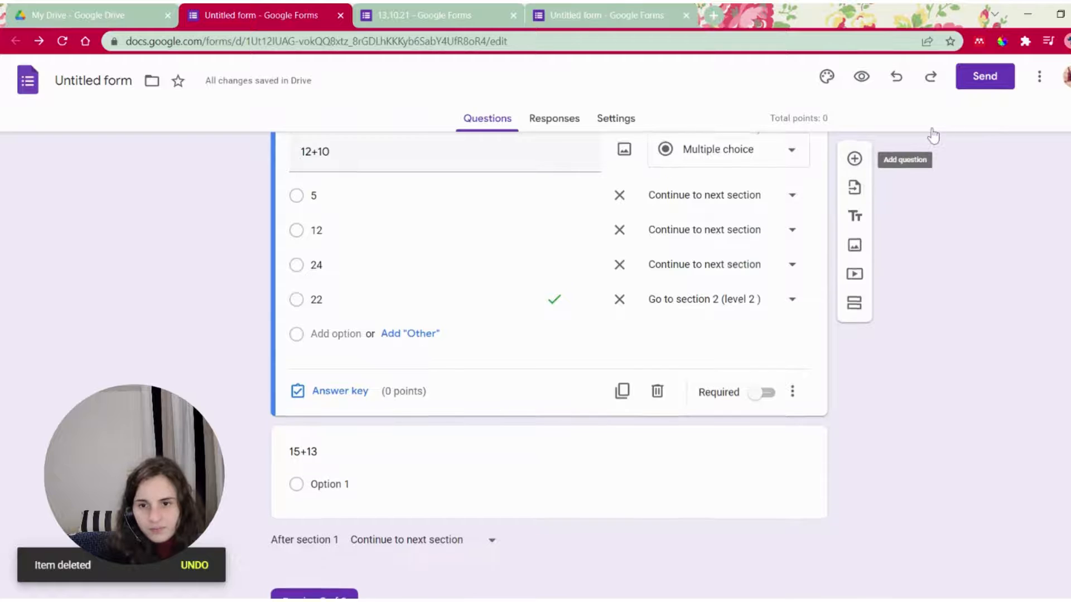
pyautogui.scroll(-4, 959, 333)
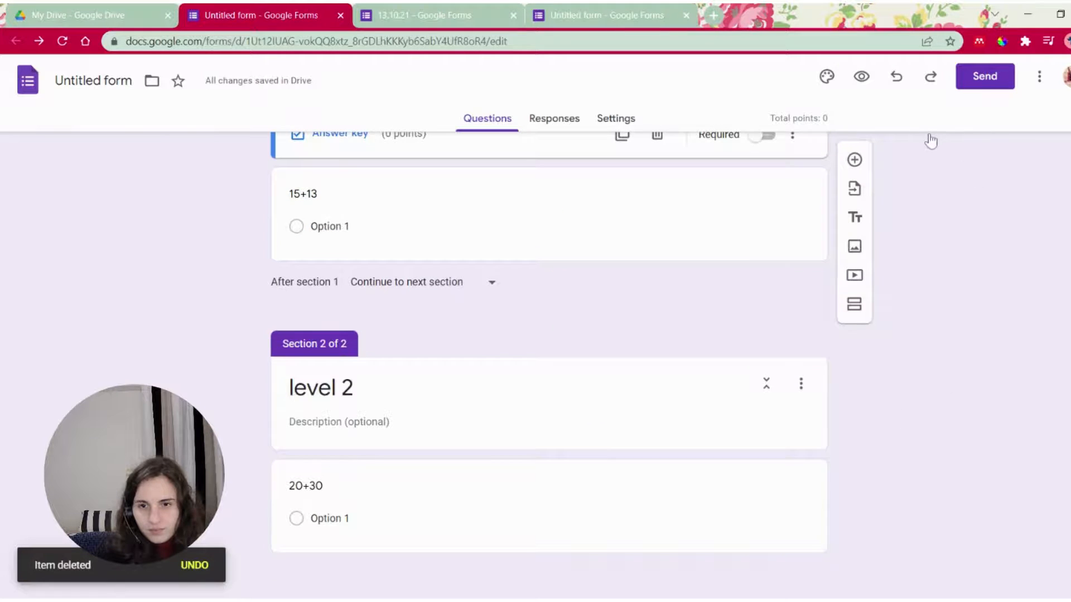
pyautogui.scroll(2, 928, 137)
pyautogui.scroll(-2, 894, 483)
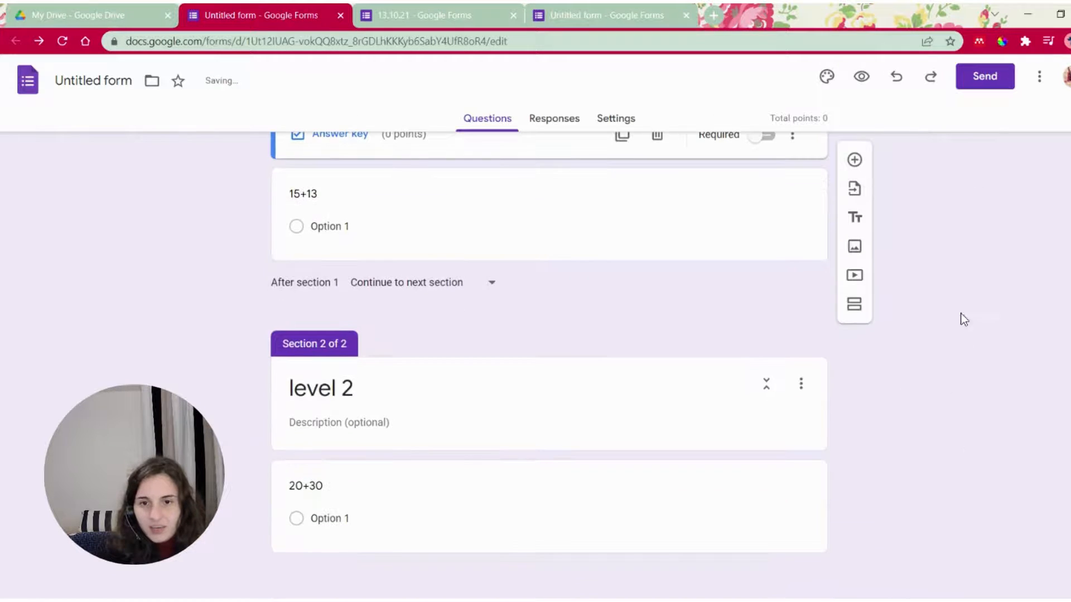
pyautogui.click(854, 304)
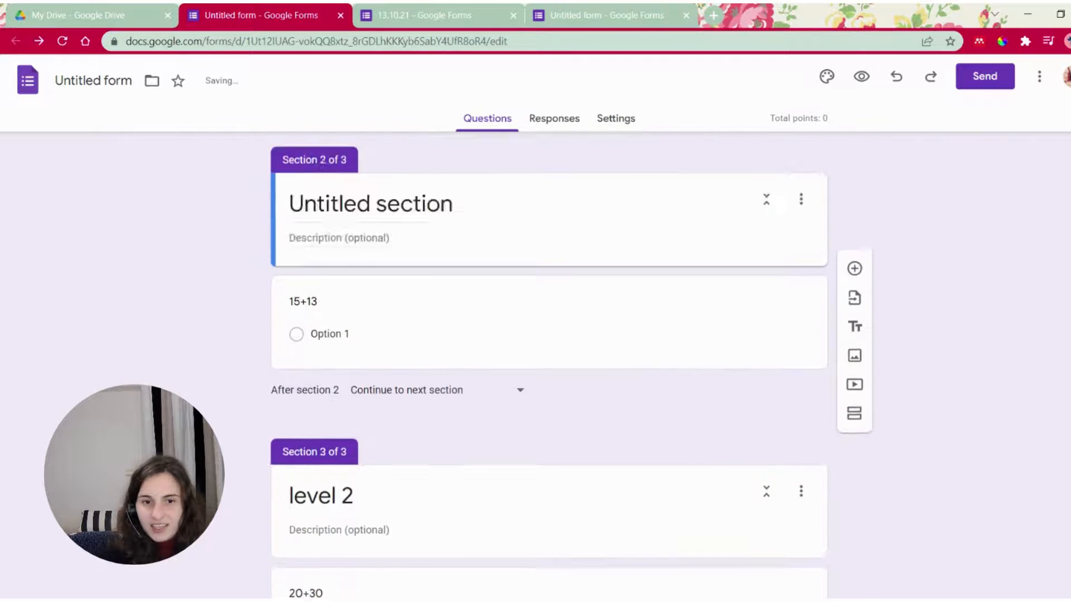
# Step: Title the new section 2 "level 3"
pyautogui.scroll(5, 500, 463)
pyautogui.scroll(-4, 421, 402)
pyautogui.doubleClick(415, 312)
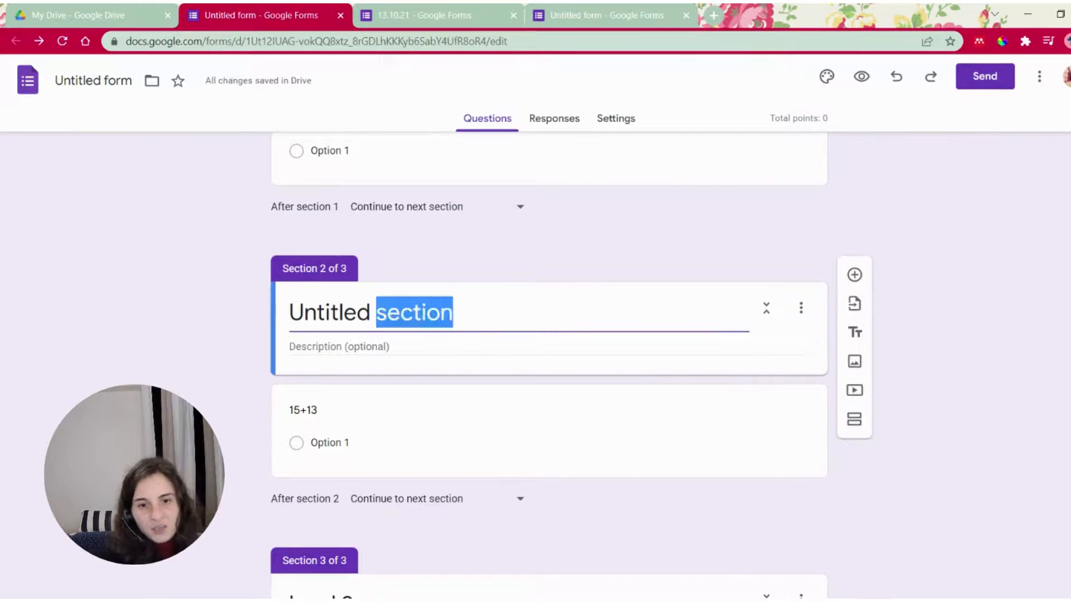
pyautogui.click(425, 312)
pyautogui.moveTo(425, 313); pyautogui.dragTo(327, 313)
pyautogui.write('level ')
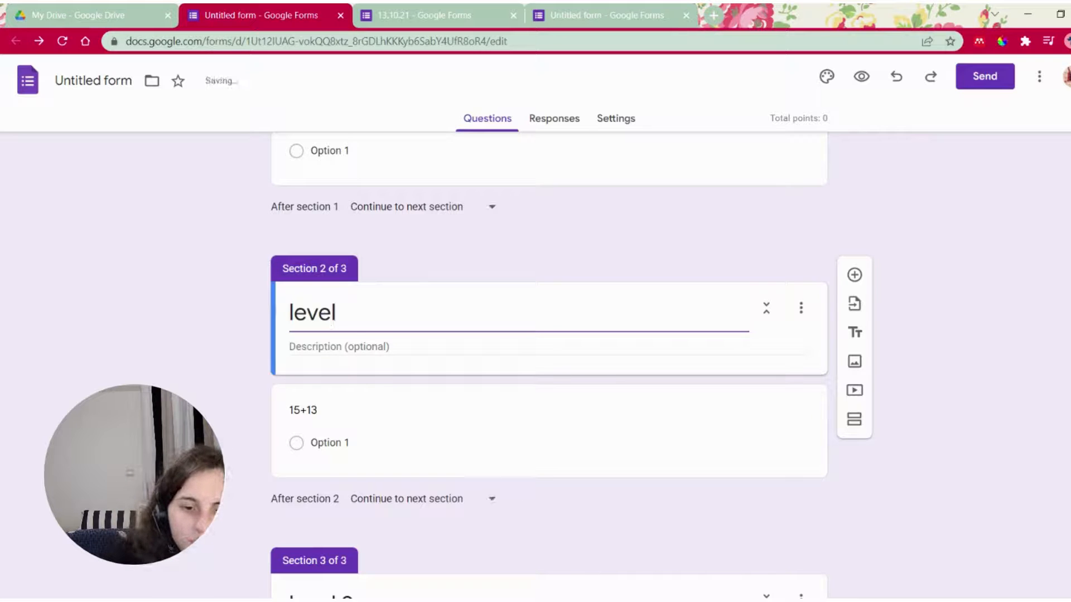
pyautogui.write('3')
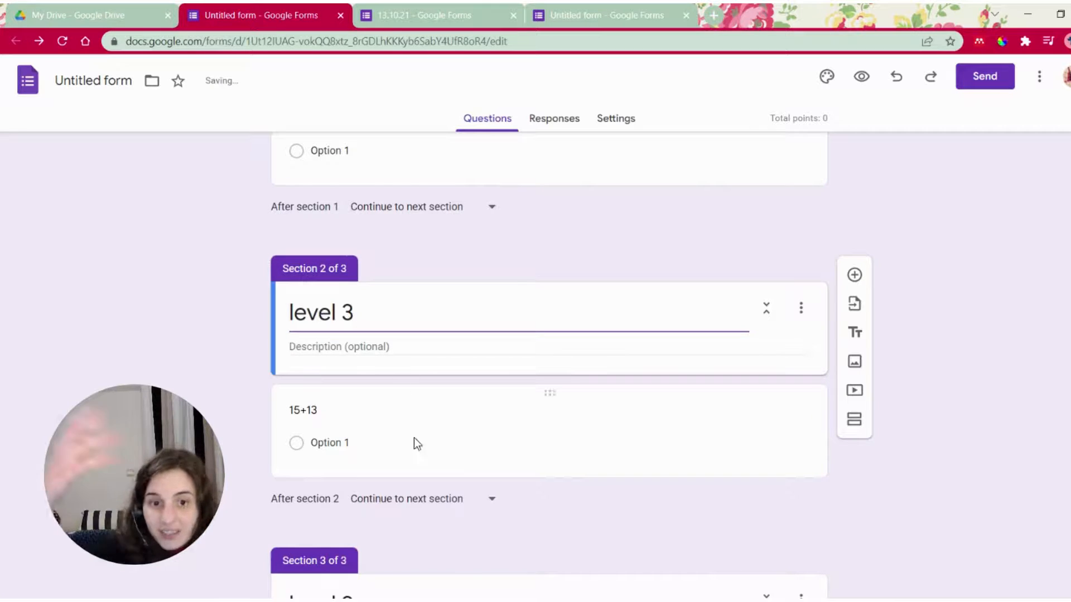
# Step: Move the 15+13 question out of the level 3 section to below the 20+30 question in the level 2 section
pyautogui.scroll(-3, 442, 282)
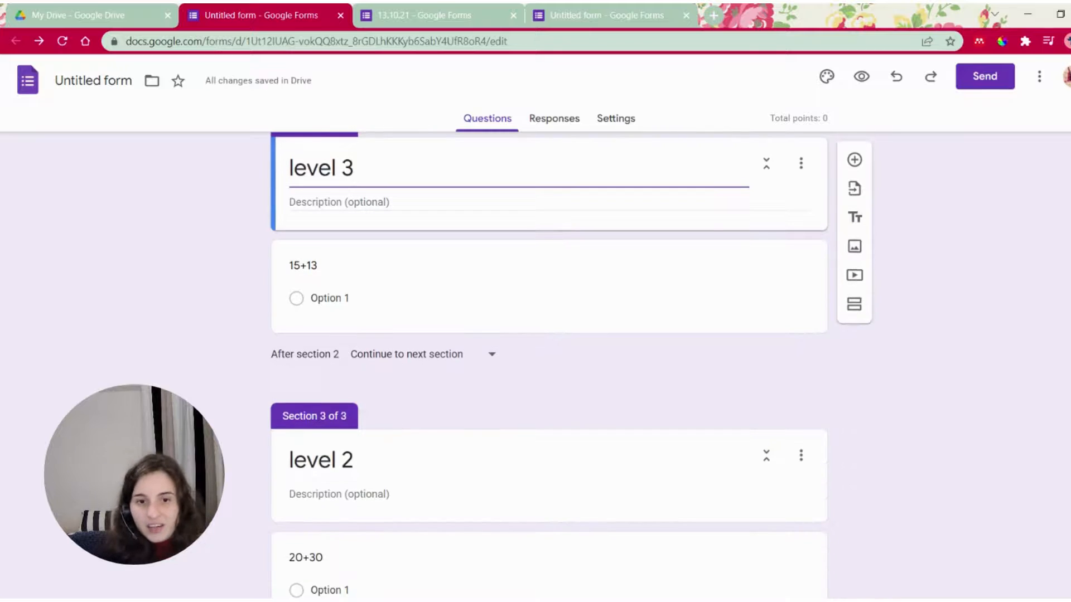
pyautogui.scroll(-1, 323, 411)
pyautogui.scroll(1, 323, 412)
pyautogui.click(272, 476)
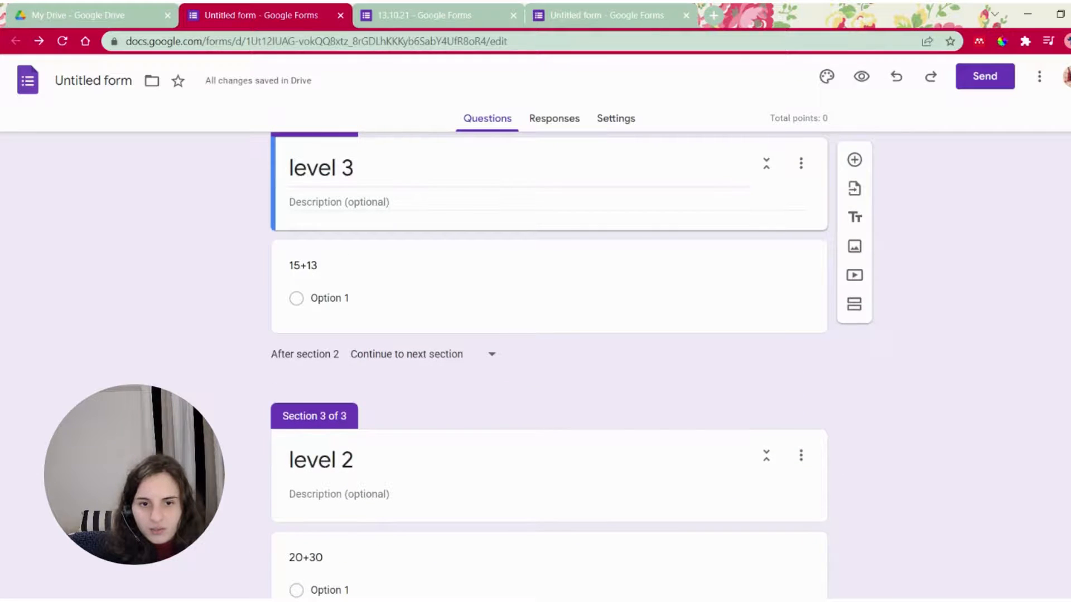
pyautogui.click(322, 258)
pyautogui.moveTo(509, 255); pyautogui.dragTo(433, 425)
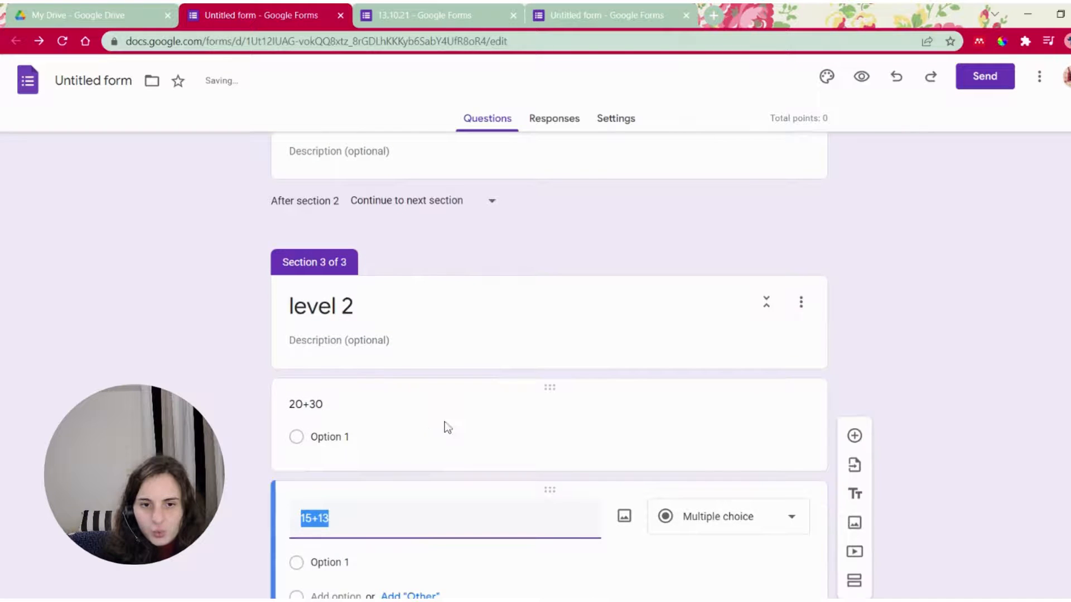
pyautogui.click(445, 427)
pyautogui.scroll(-2, 463, 418)
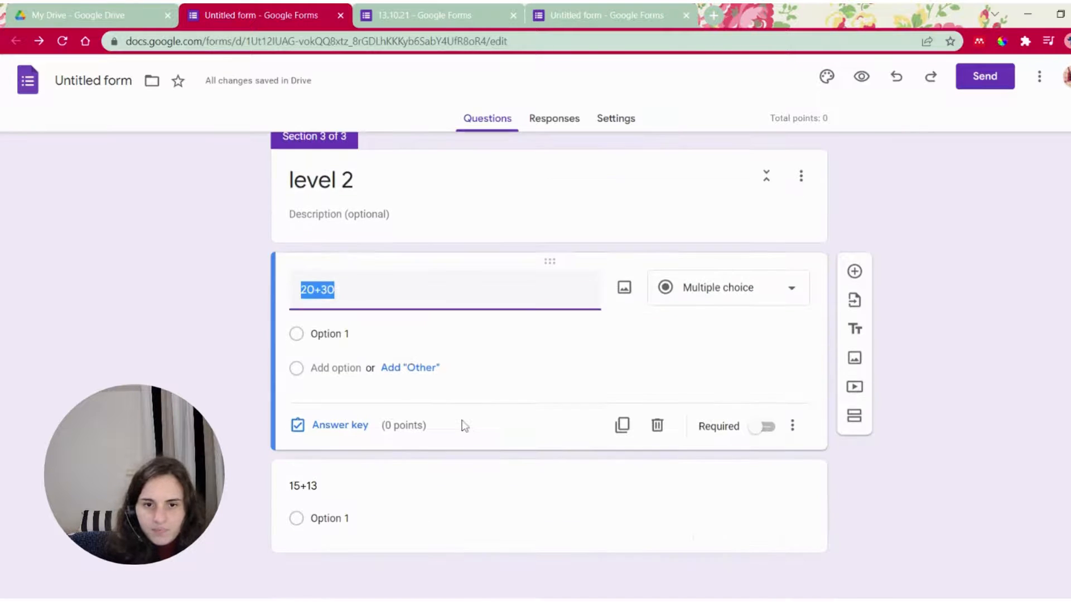
pyautogui.click(457, 519)
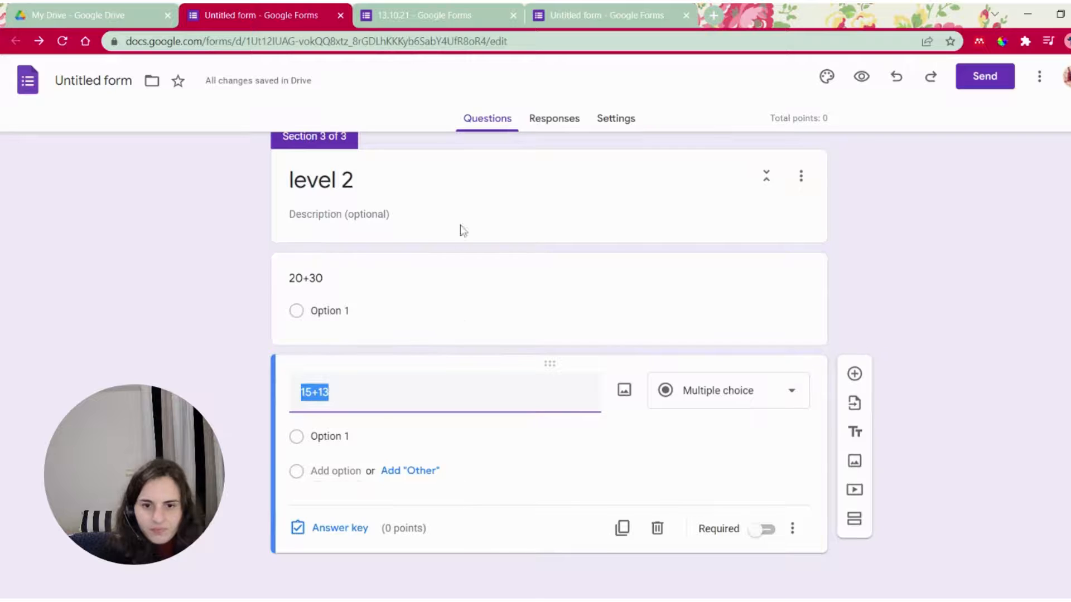
pyautogui.click(461, 268)
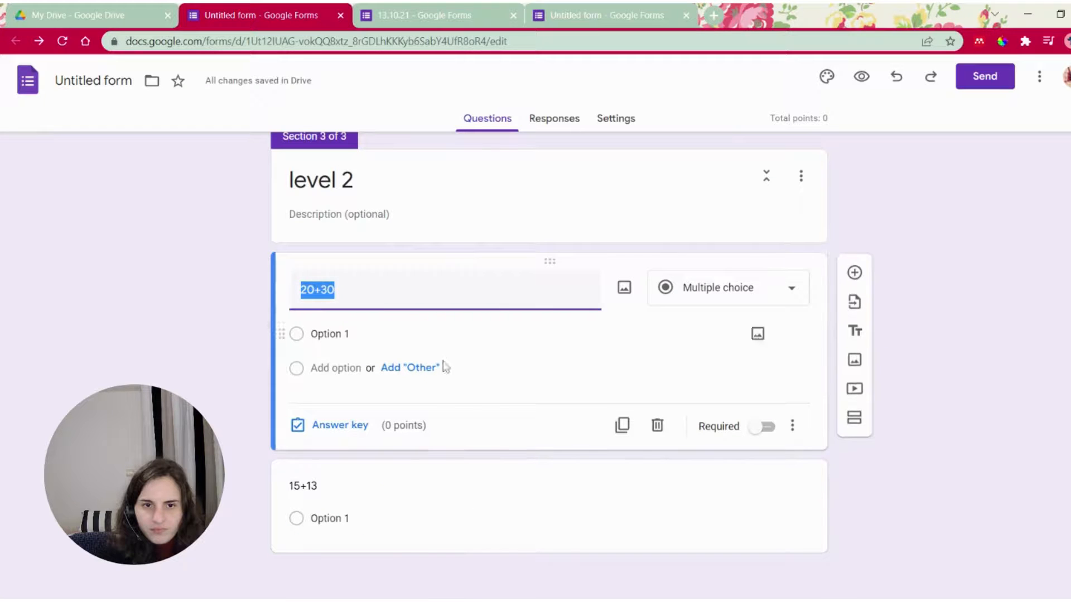
pyautogui.click(454, 524)
pyautogui.scroll(5, 461, 189)
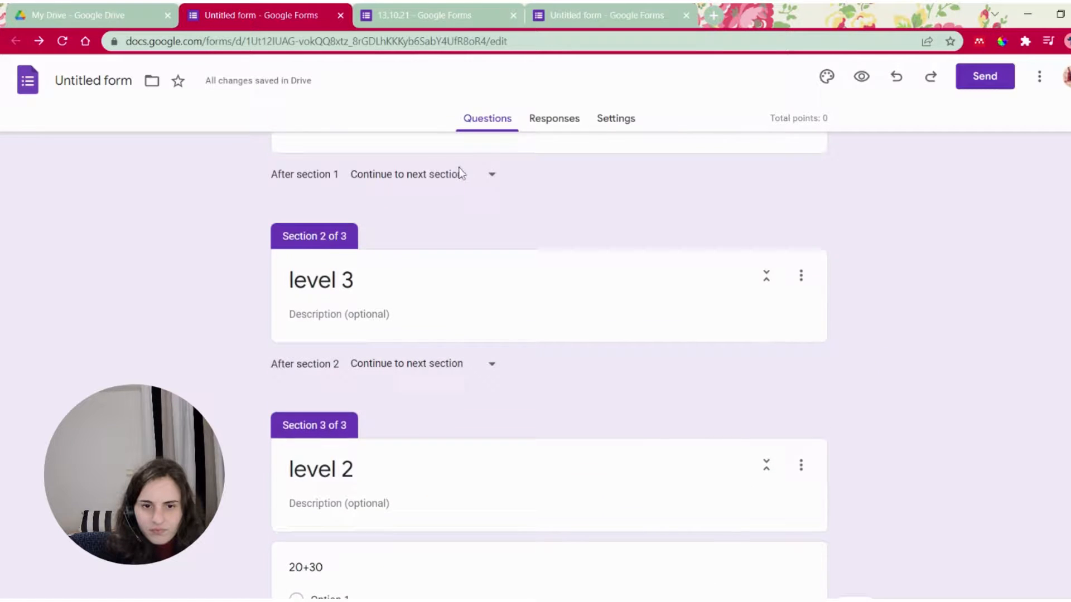
# Step: Collapse the level 3 section and expand it again
pyautogui.click(433, 258)
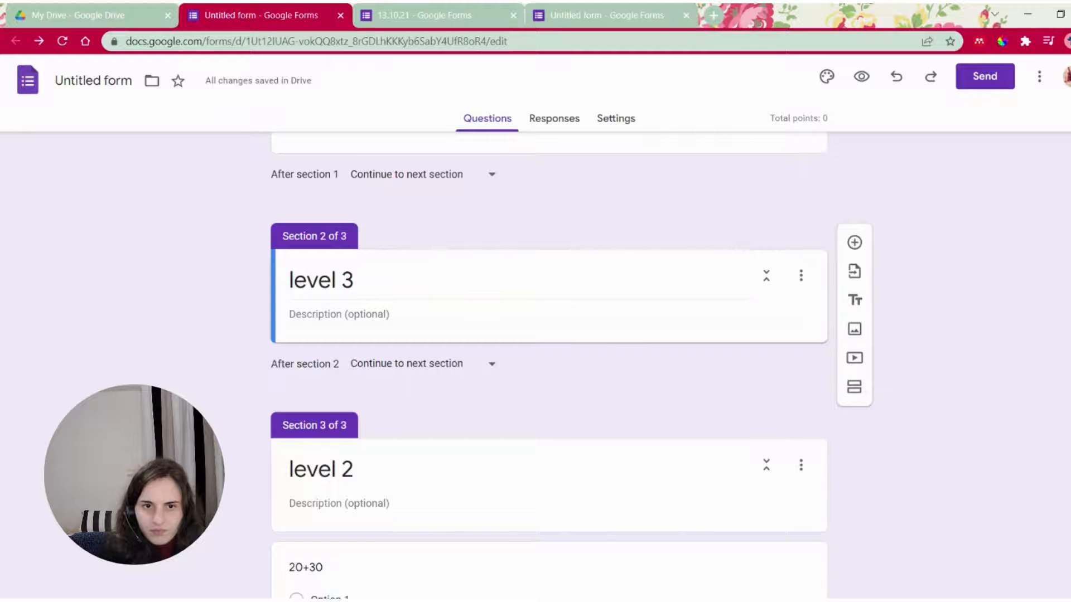
pyautogui.click(766, 276)
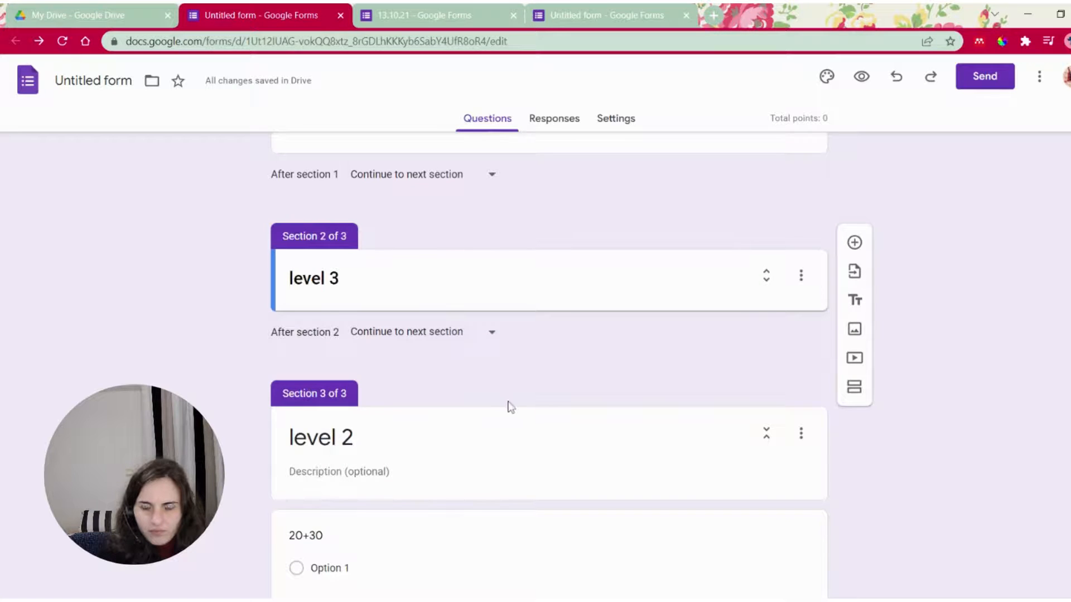
pyautogui.click(824, 275)
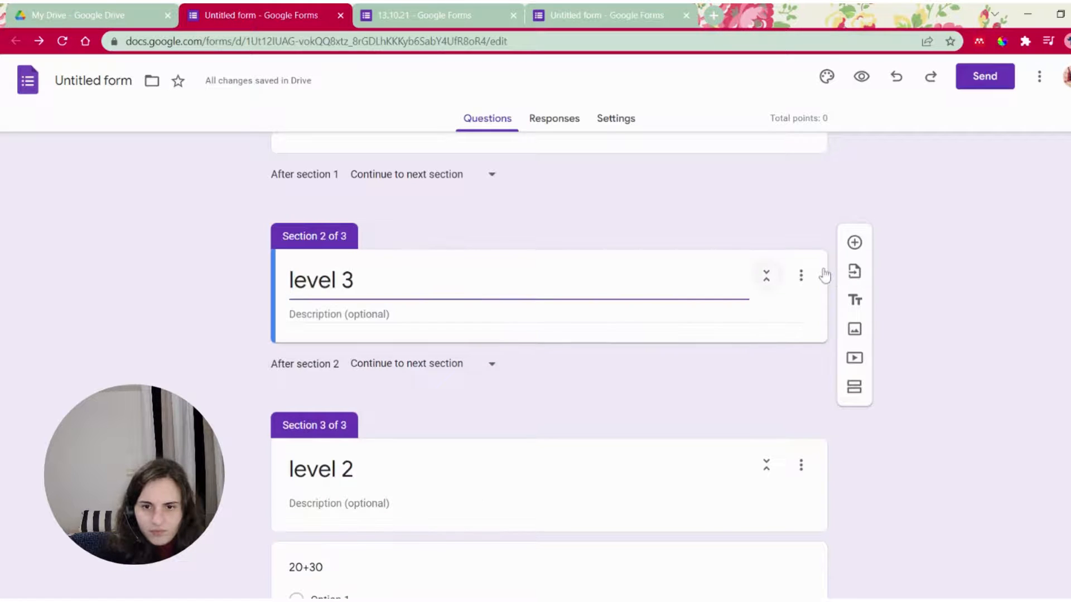
pyautogui.click(766, 275)
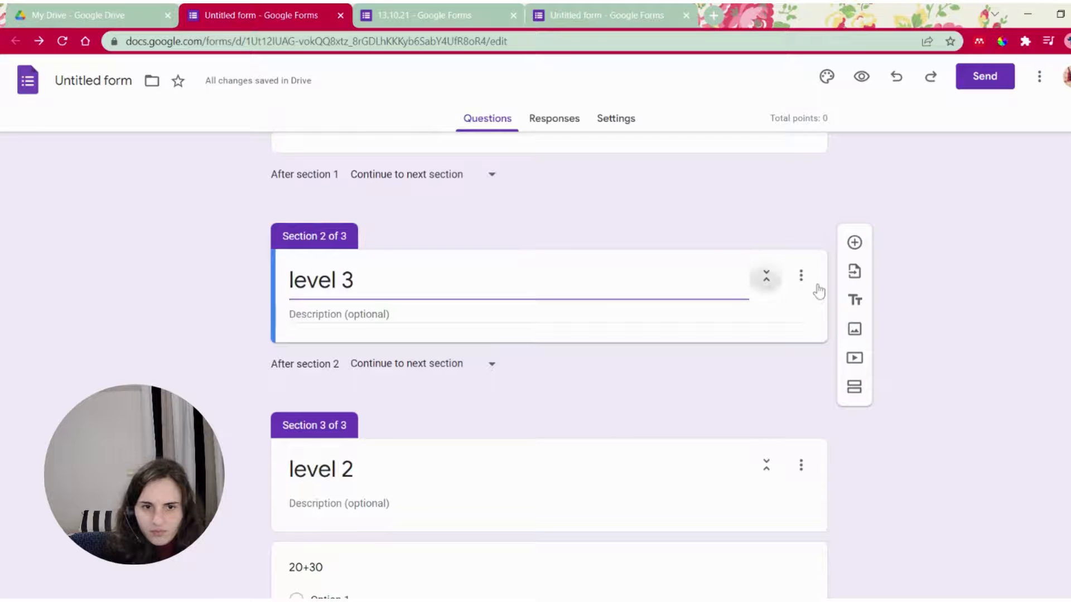
pyautogui.click(818, 291)
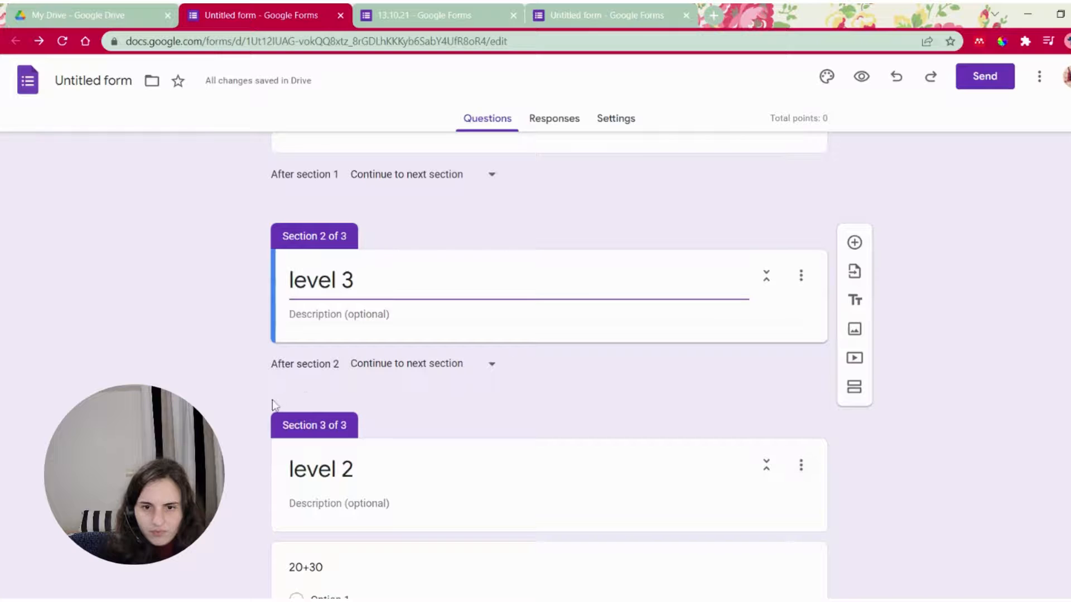
# Step: Set the form to go to section 3 (level 2) after section 2, trying section 2 (level 3) as the destination in between
pyautogui.click(430, 383)
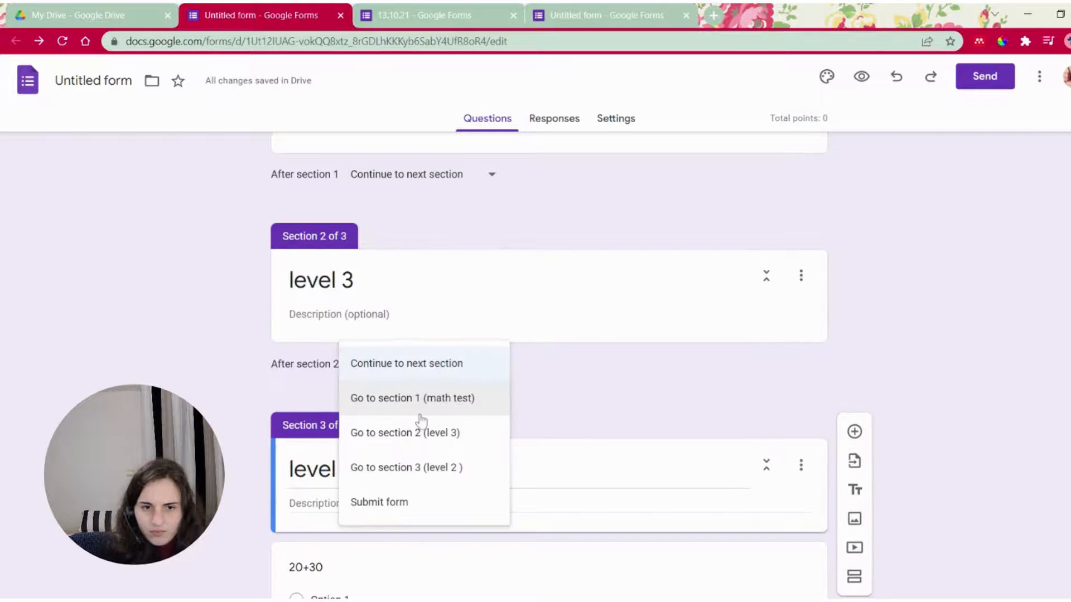
pyautogui.click(418, 481)
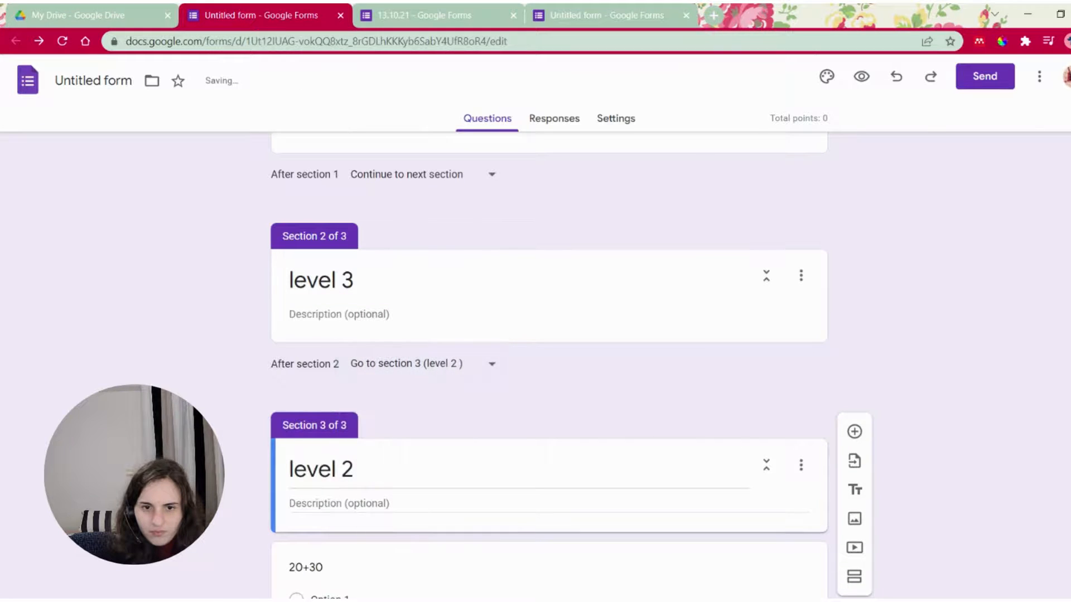
pyautogui.click(383, 375)
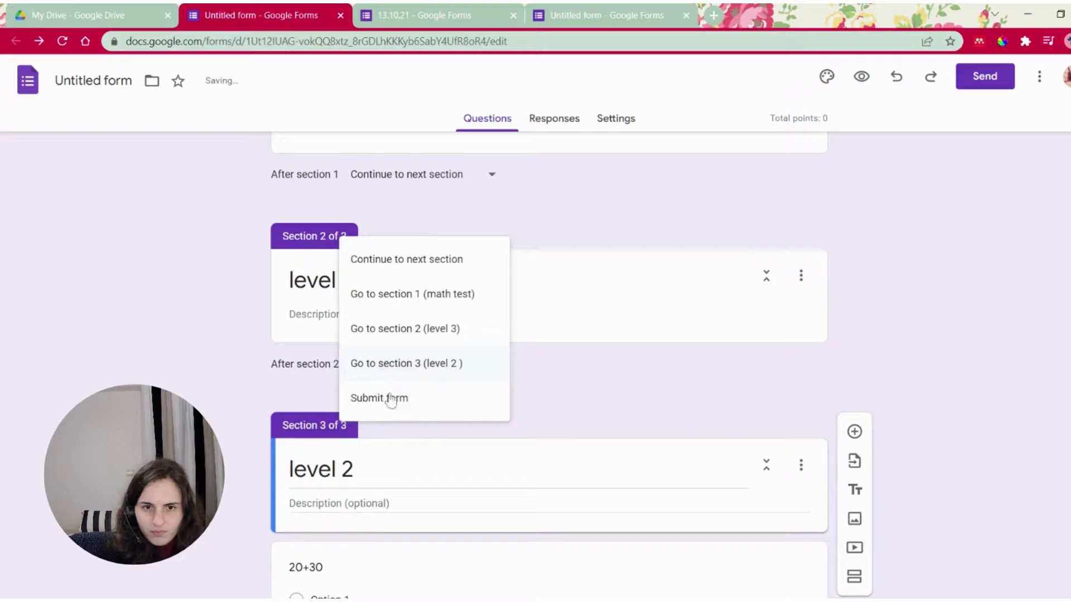
pyautogui.click(404, 343)
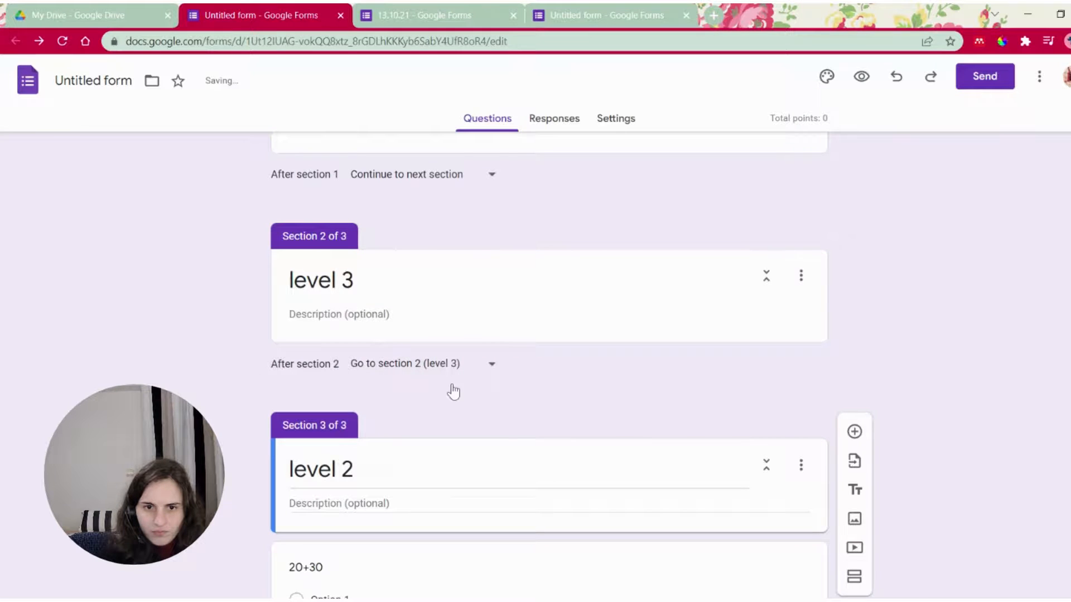
pyautogui.click(451, 368)
pyautogui.click(406, 398)
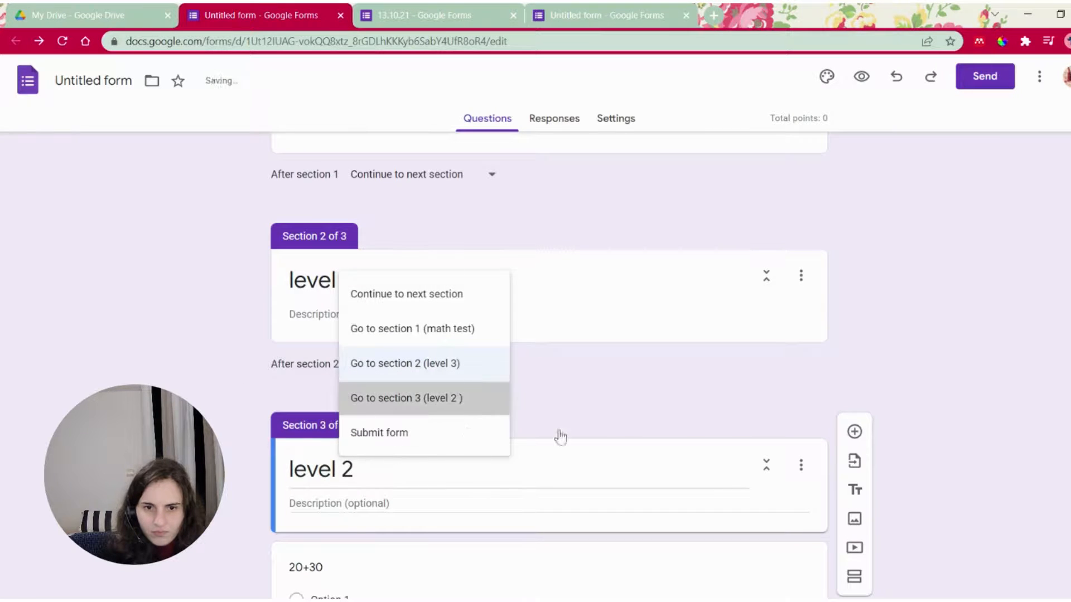
# Step: Move the 20+30 question from the level 2 section into the level 3 section
pyautogui.scroll(-3, 630, 399)
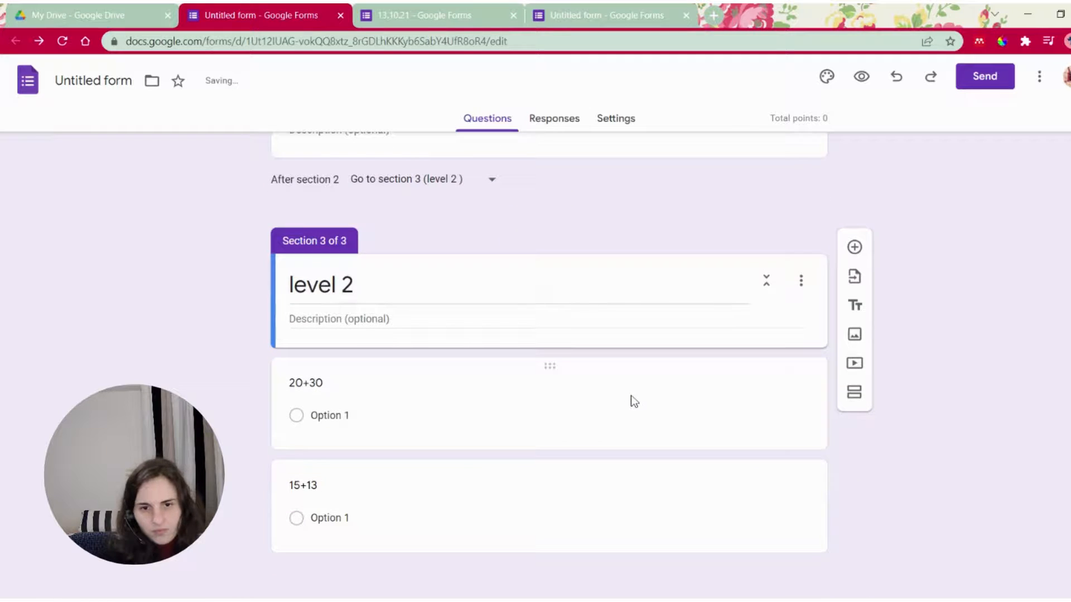
pyautogui.scroll(1, 308, 262)
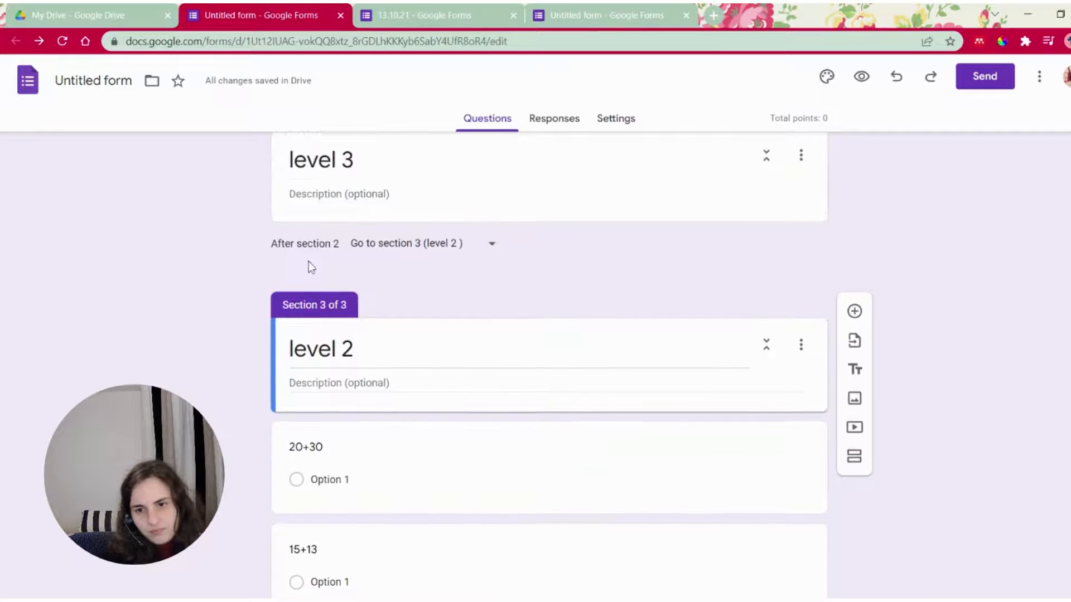
pyautogui.click(287, 586)
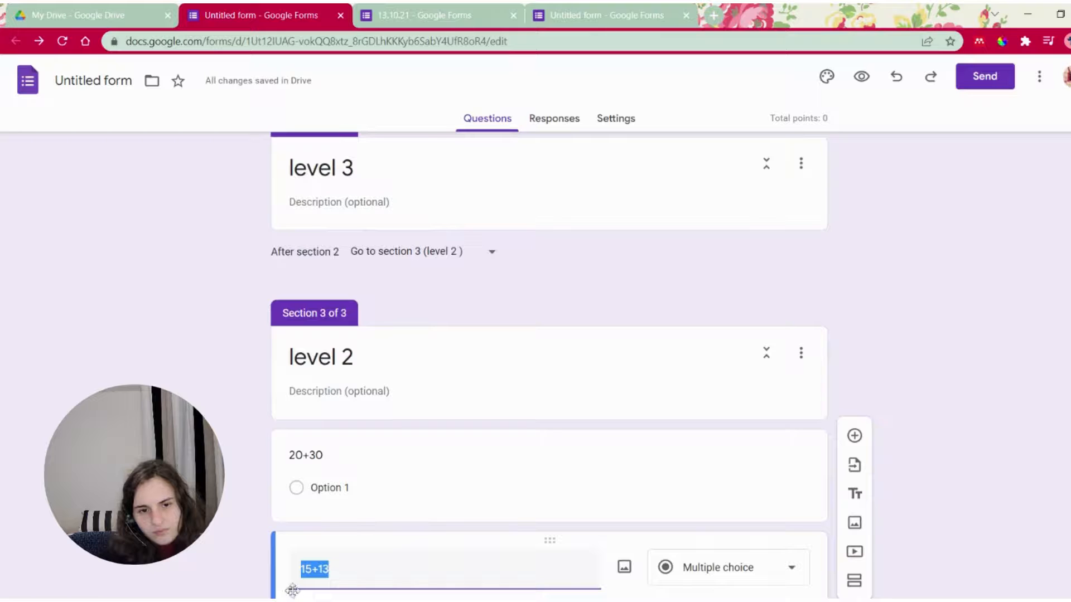
pyautogui.moveTo(344, 476); pyautogui.dragTo(368, 235)
pyautogui.moveTo(302, 468); pyautogui.dragTo(415, 196)
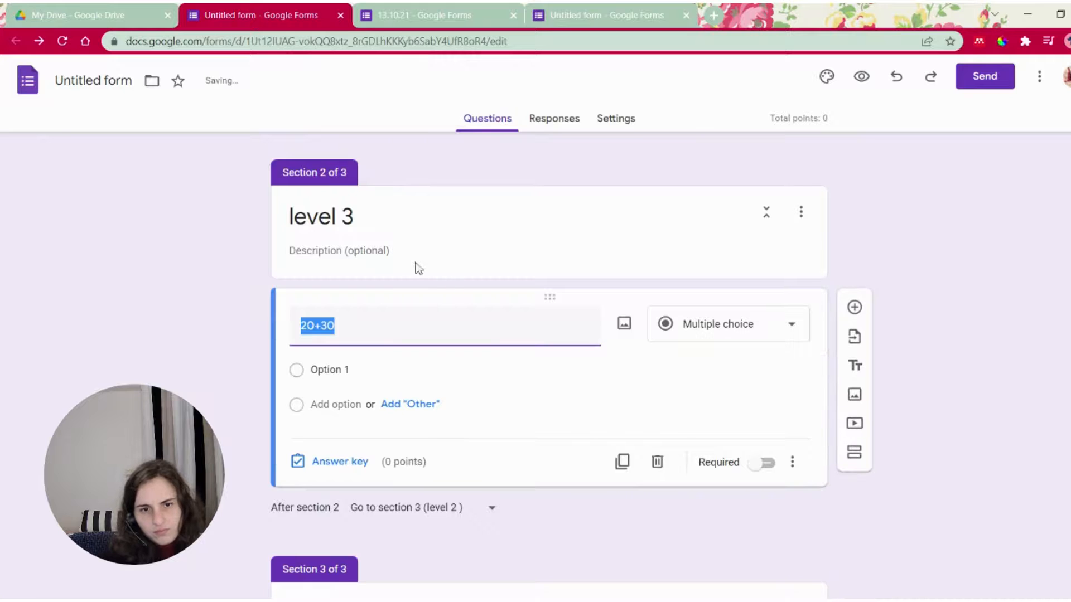
# Step: Turn off answer-based section navigation for the 12+10 question in the math test section
pyautogui.scroll(3, 548, 238)
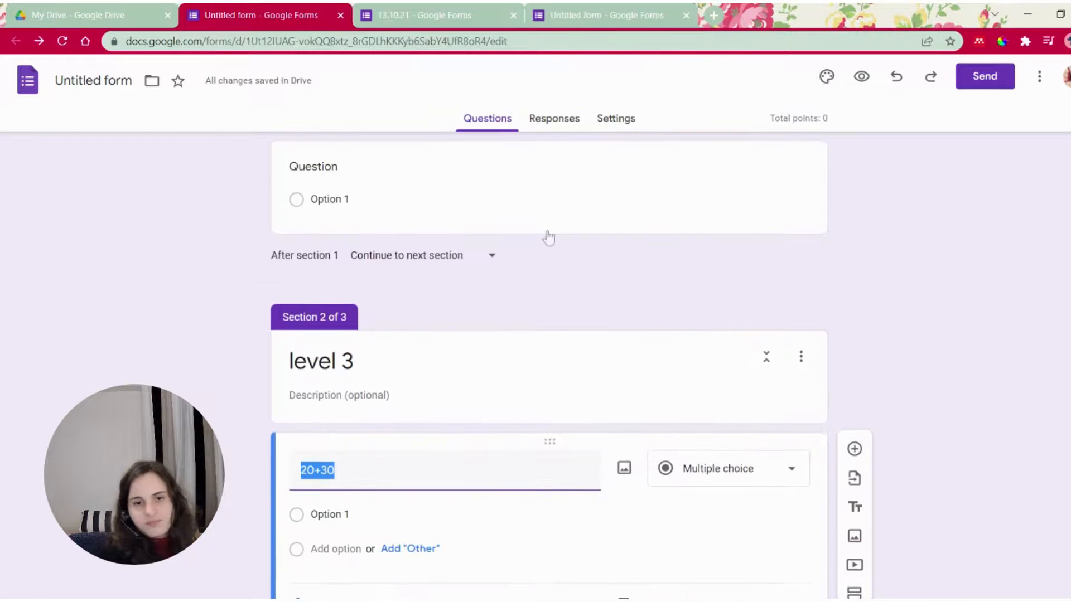
pyautogui.scroll(7, 548, 238)
pyautogui.click(645, 318)
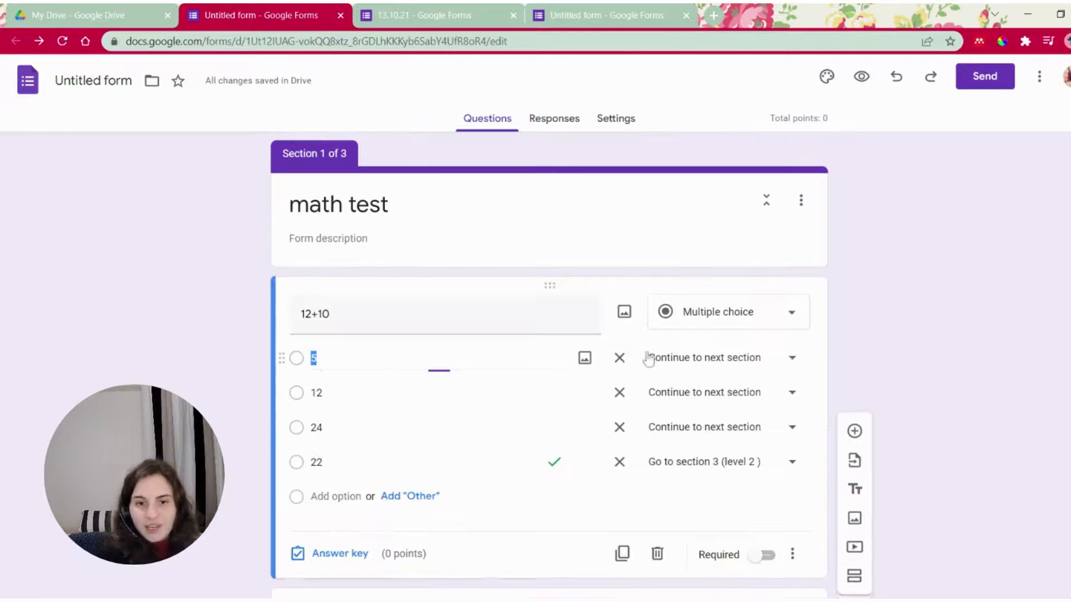
pyautogui.scroll(-3, 834, 510)
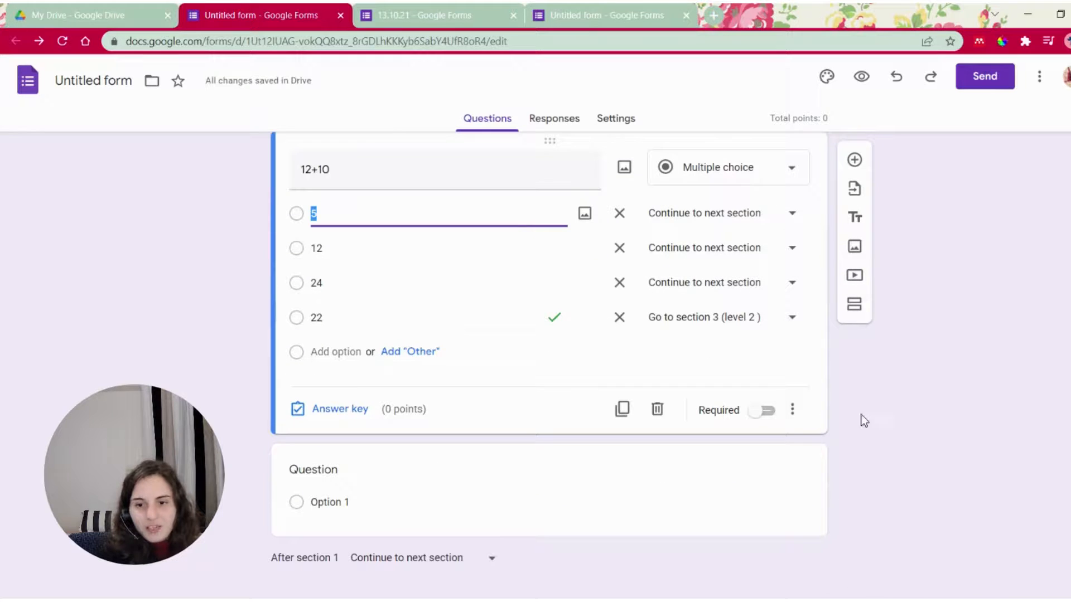
pyautogui.click(792, 409)
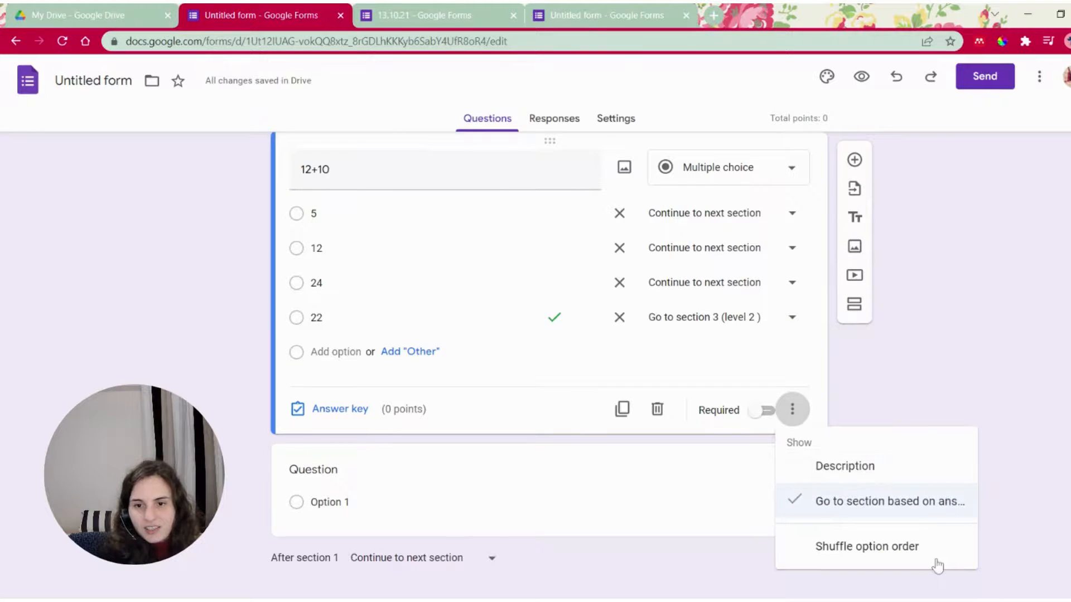
pyautogui.click(937, 554)
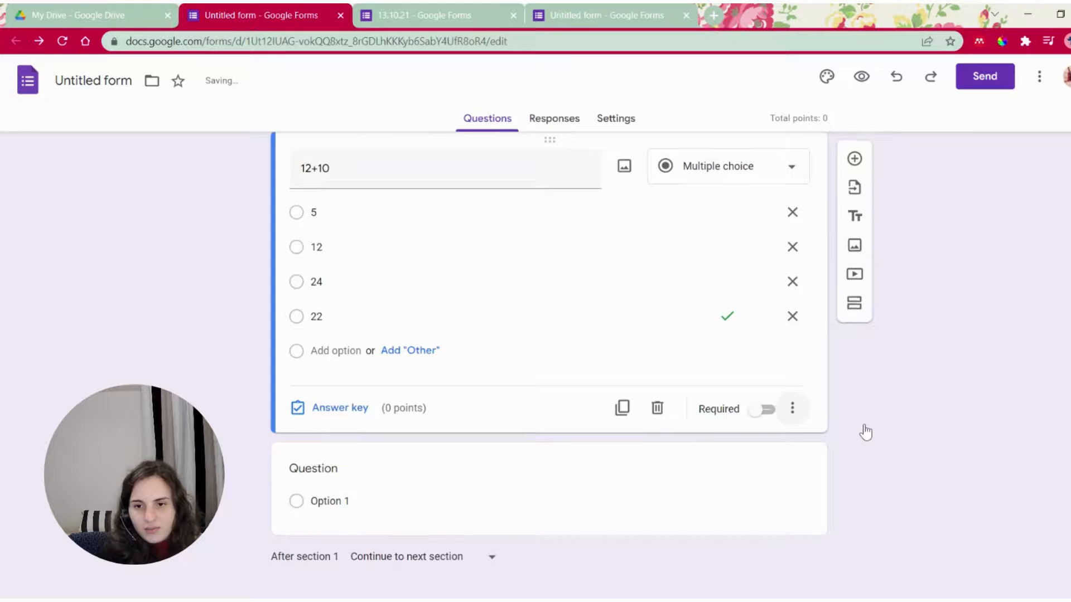
# Step: Turn on answer-based section navigation for the 12+10 question in the math test section
pyautogui.scroll(-7, 866, 433)
pyautogui.scroll(7, 868, 443)
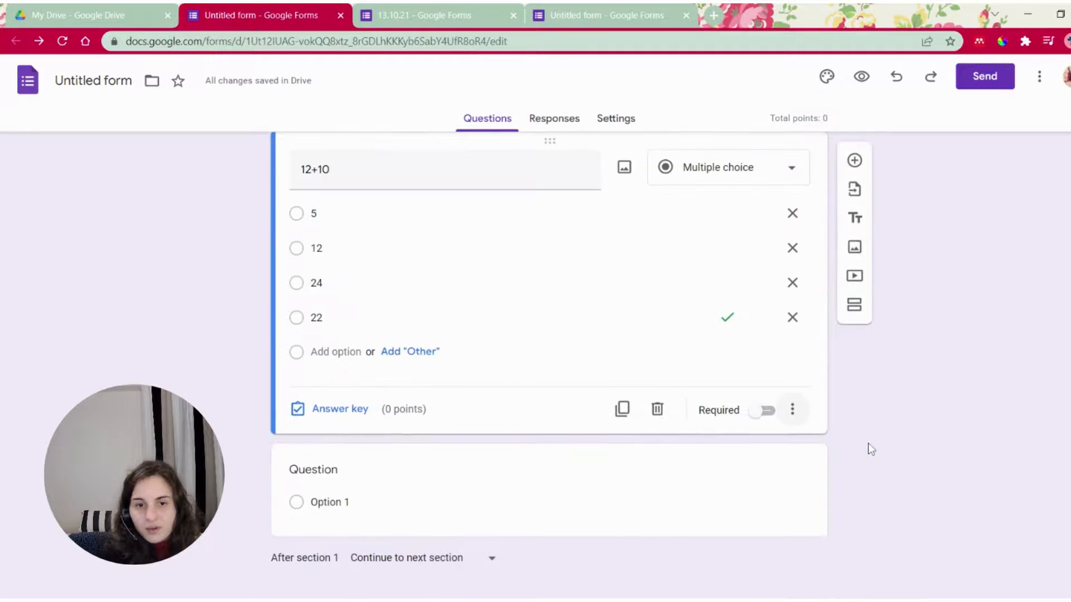
pyautogui.click(792, 410)
pyautogui.click(958, 556)
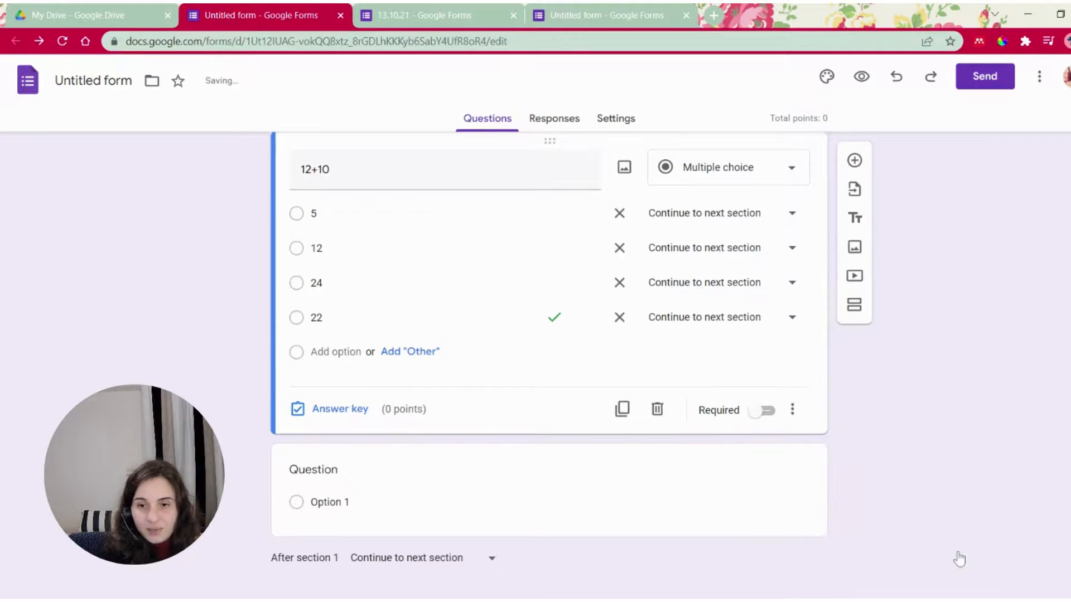
pyautogui.click(853, 337)
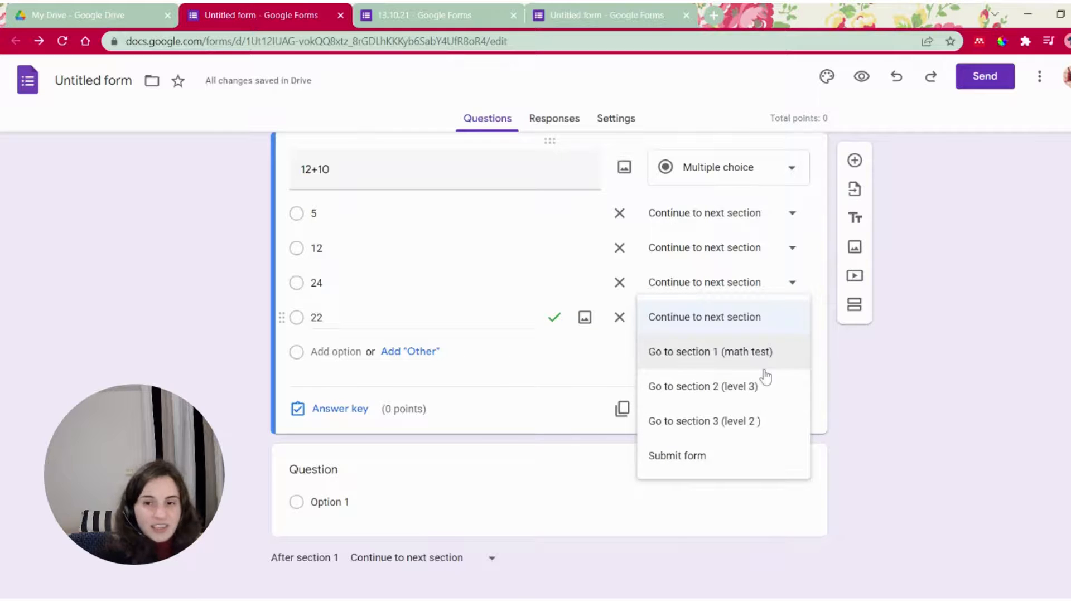
pyautogui.click(762, 397)
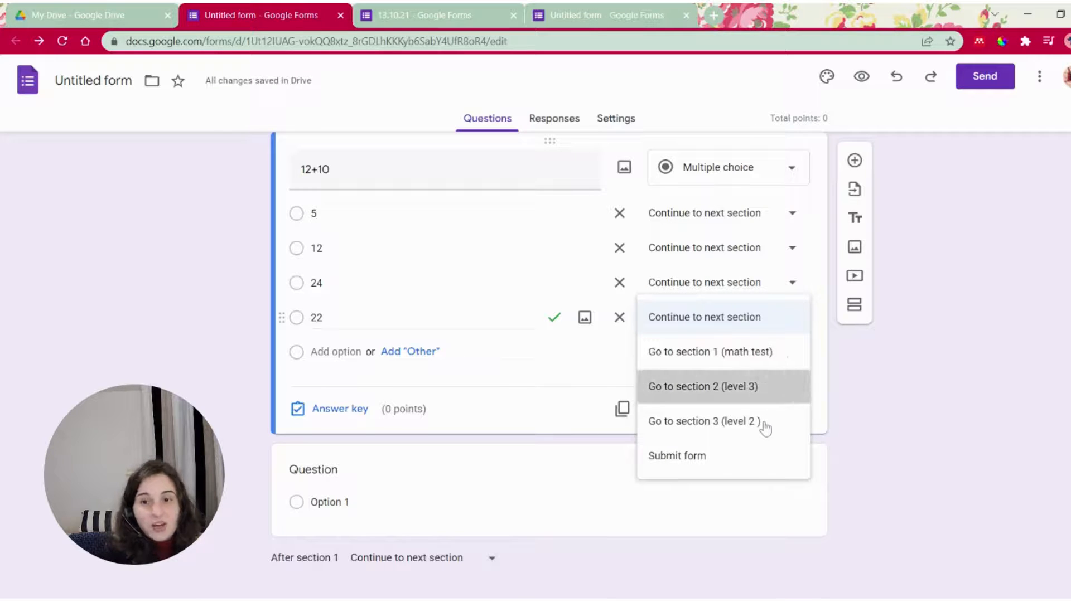
pyautogui.press('Escape')
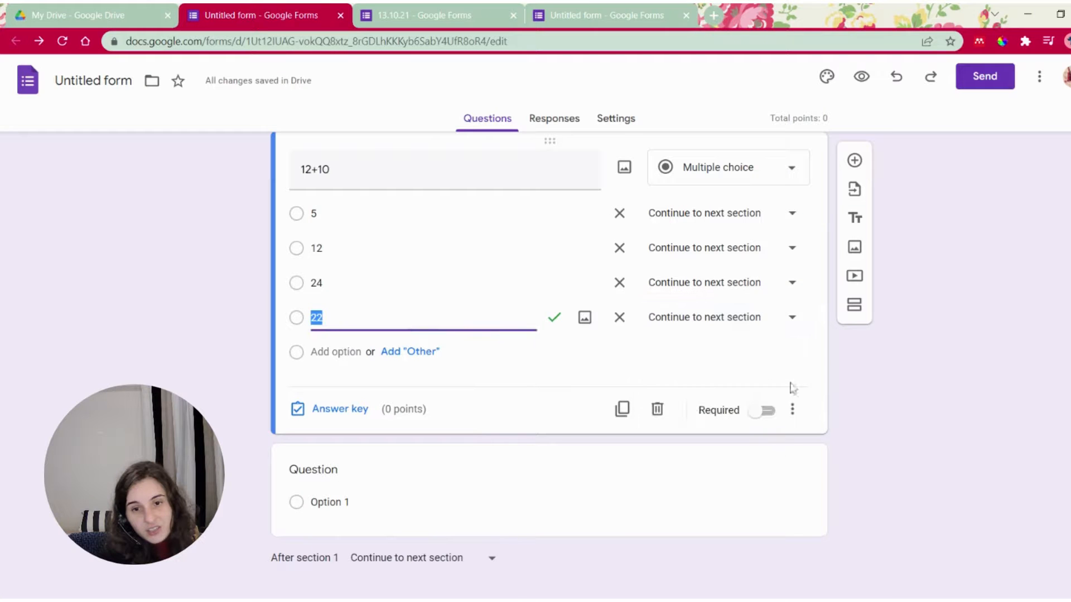
# Step: Send answer 24 of the 12+10 question to section 2 (level 3) and answer 12 to section 1 (math test)
pyautogui.click(807, 300)
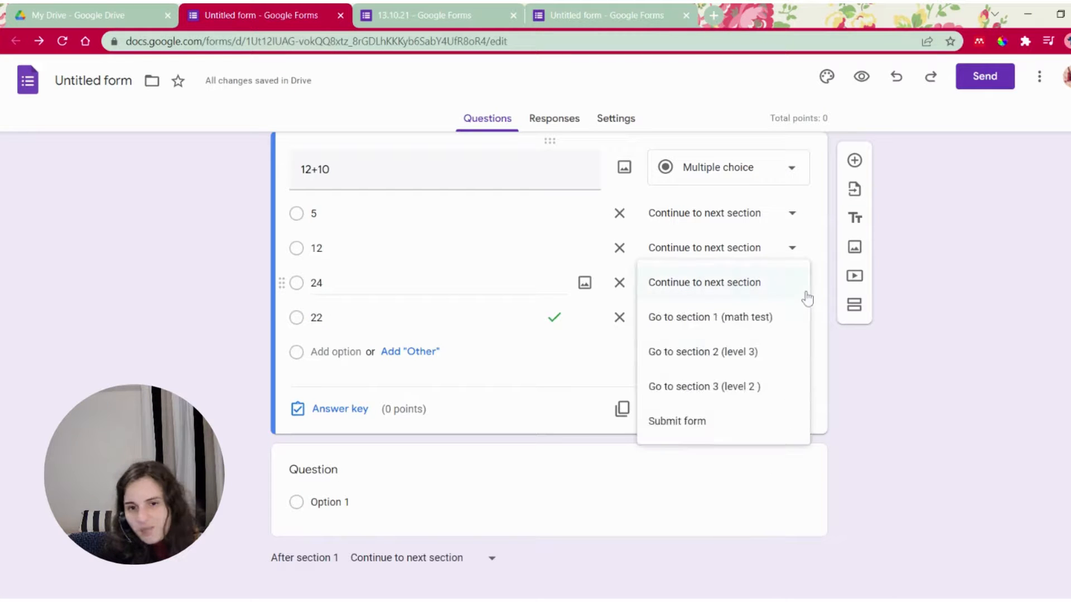
pyautogui.click(793, 361)
pyautogui.click(792, 247)
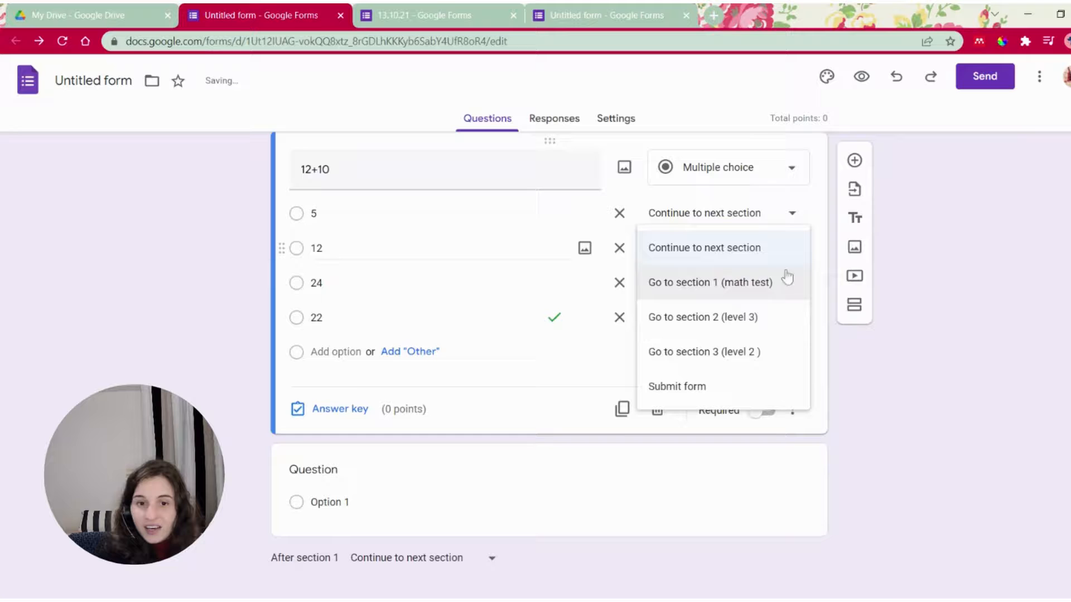
pyautogui.click(756, 294)
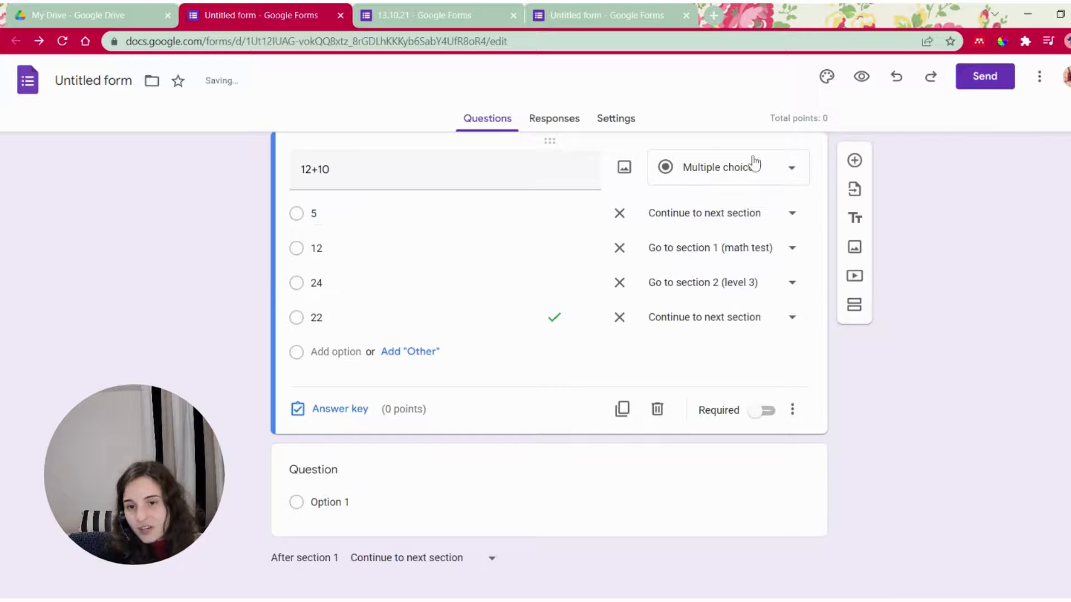
pyautogui.click(784, 209)
pyautogui.click(964, 387)
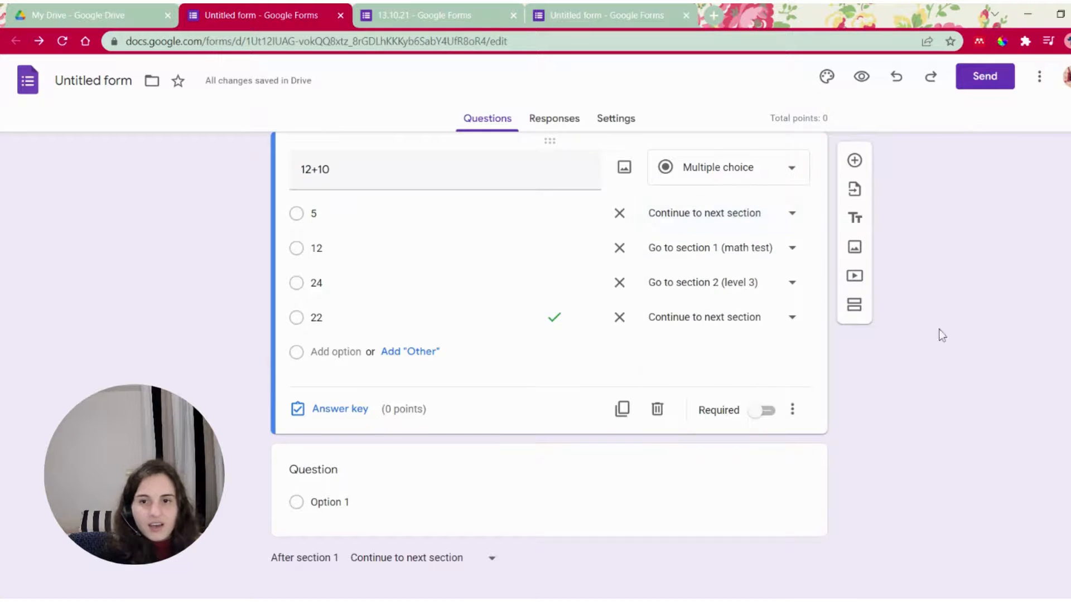
pyautogui.scroll(3, 596, 413)
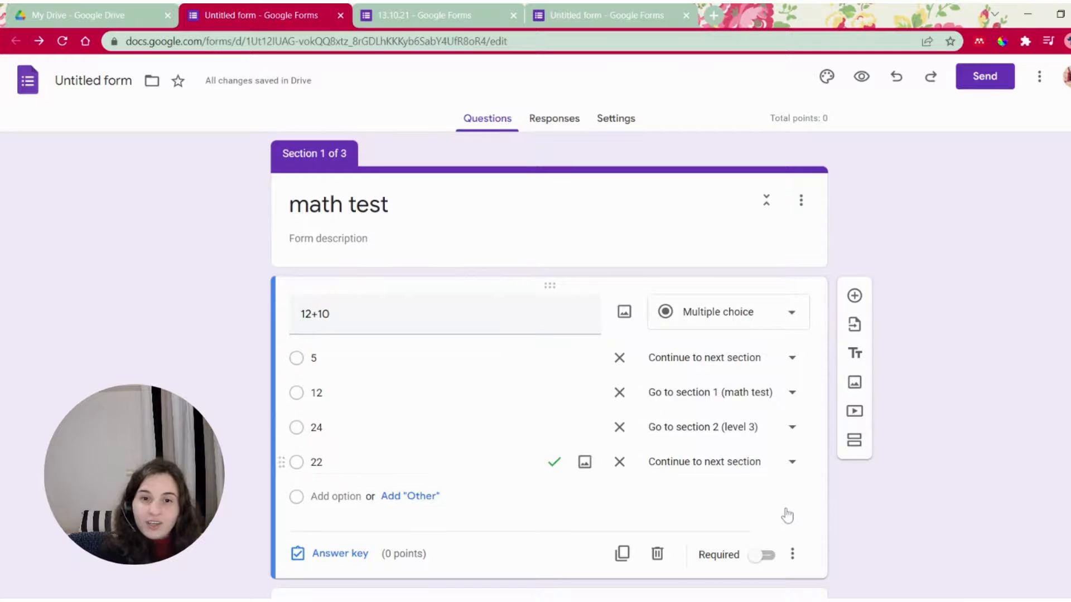
pyautogui.scroll(-3, 785, 513)
pyautogui.scroll(3, 784, 507)
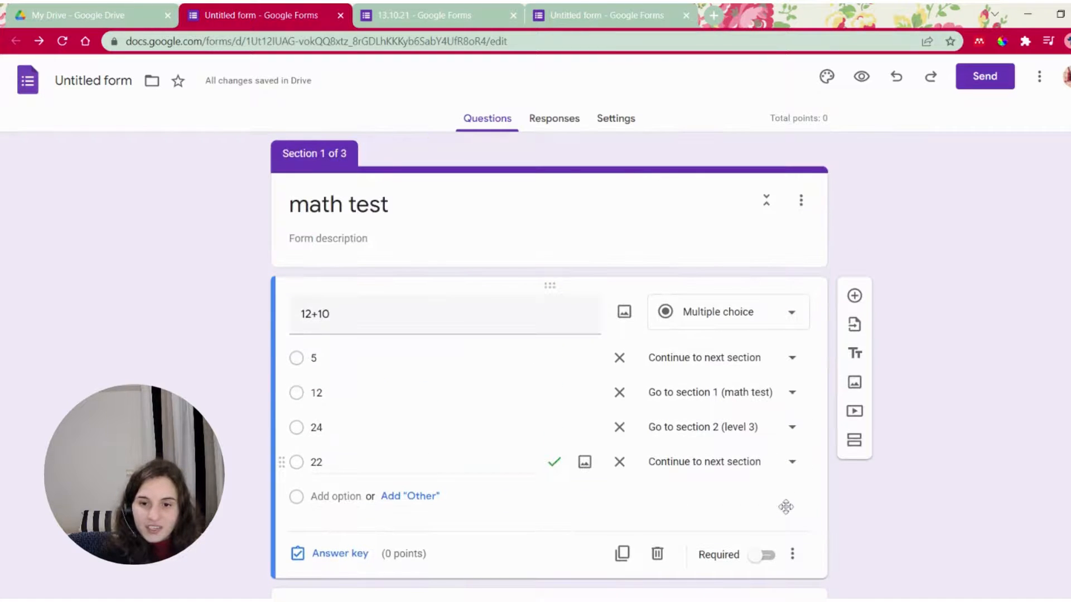
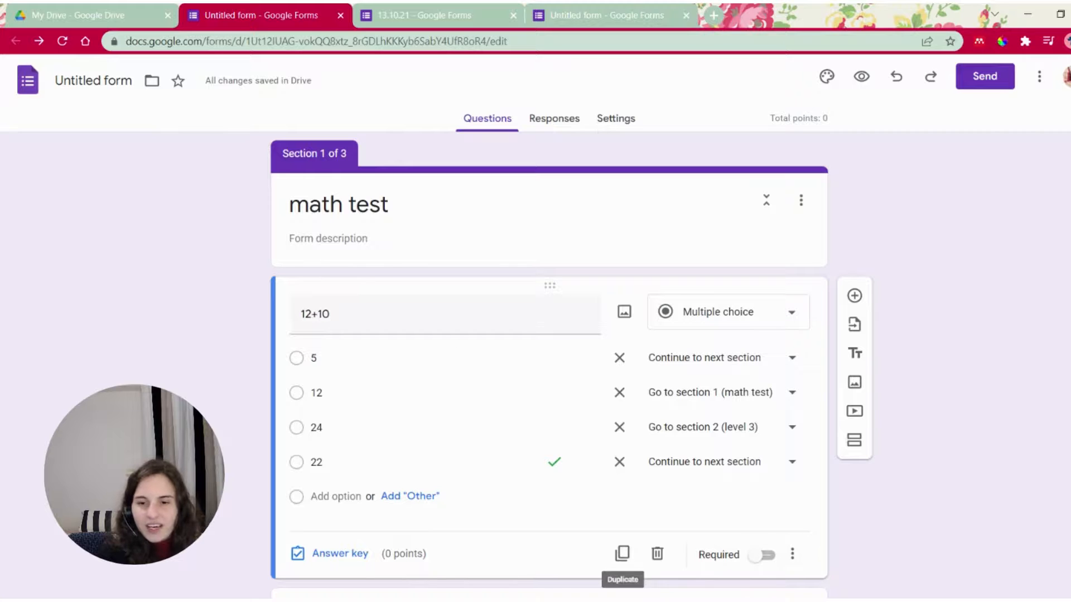
pyautogui.scroll(-1, 468, 505)
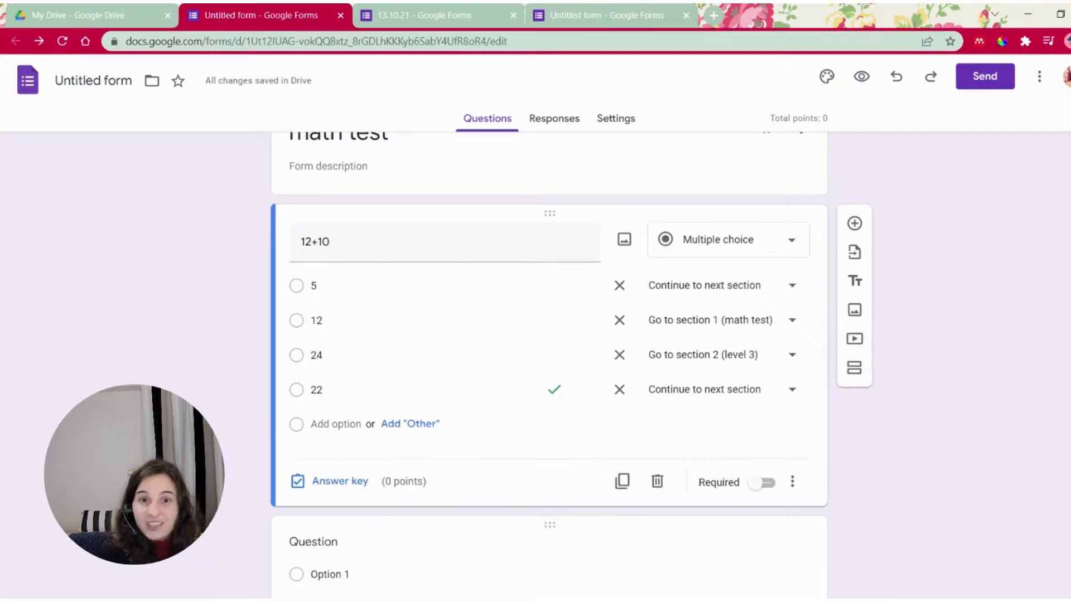
pyautogui.scroll(1, 477, 596)
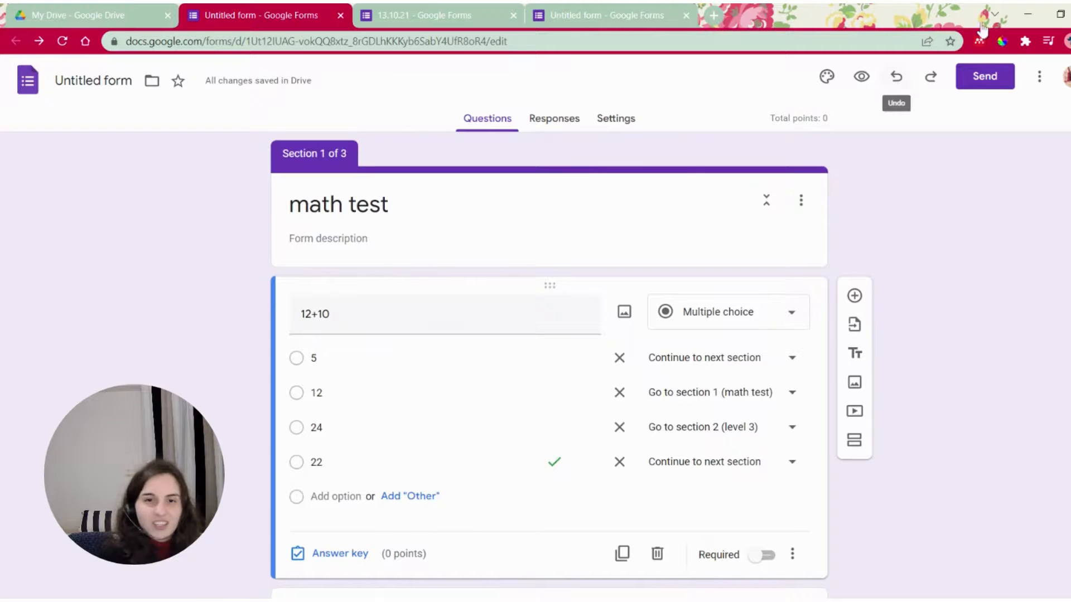
# Step: Switch to Google Drive and open the Ο κεντρικός υπολογιστής form from the Escape room mars folder
pyautogui.click(78, 15)
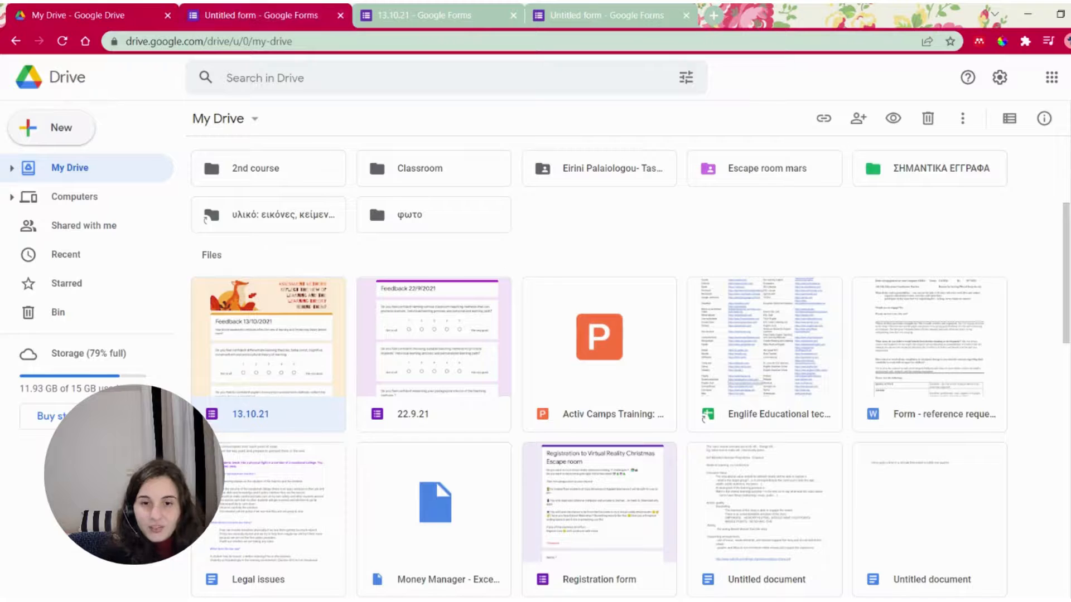
pyautogui.doubleClick(779, 155)
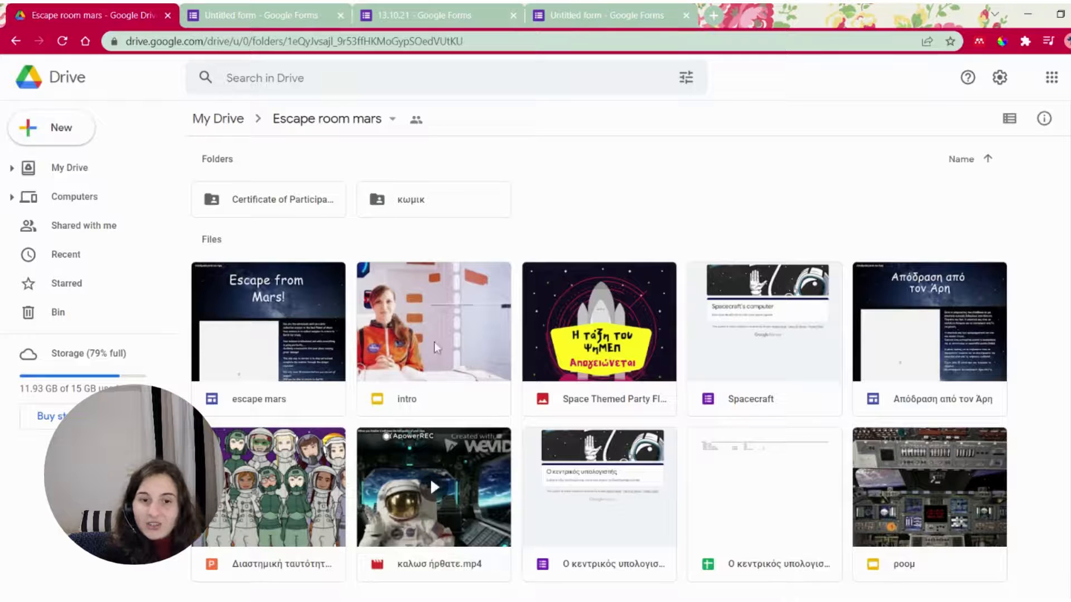
pyautogui.doubleClick(656, 541)
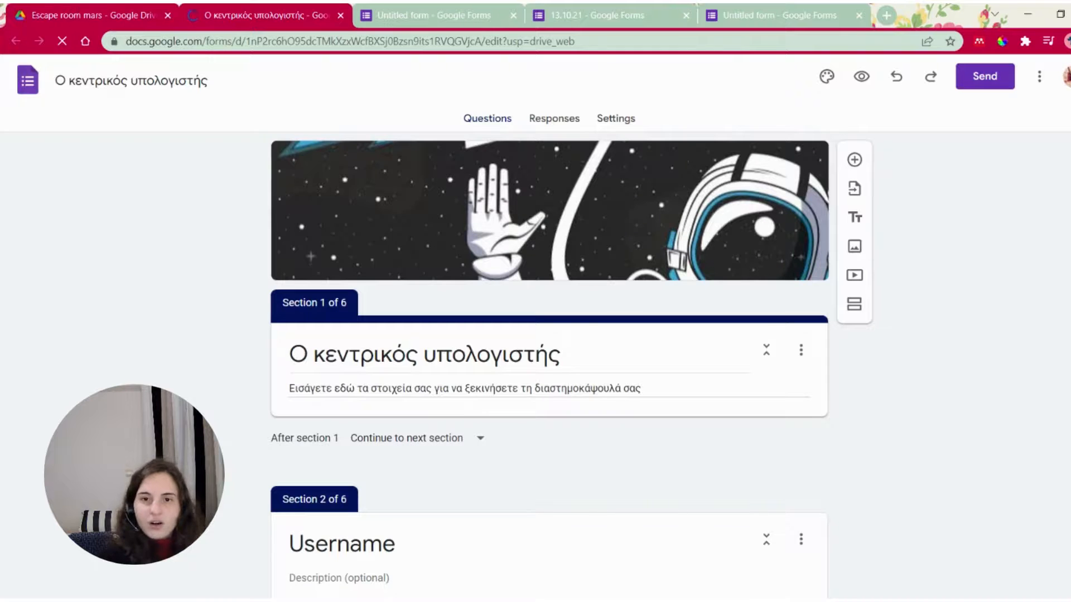
pyautogui.scroll(-3, 400, 271)
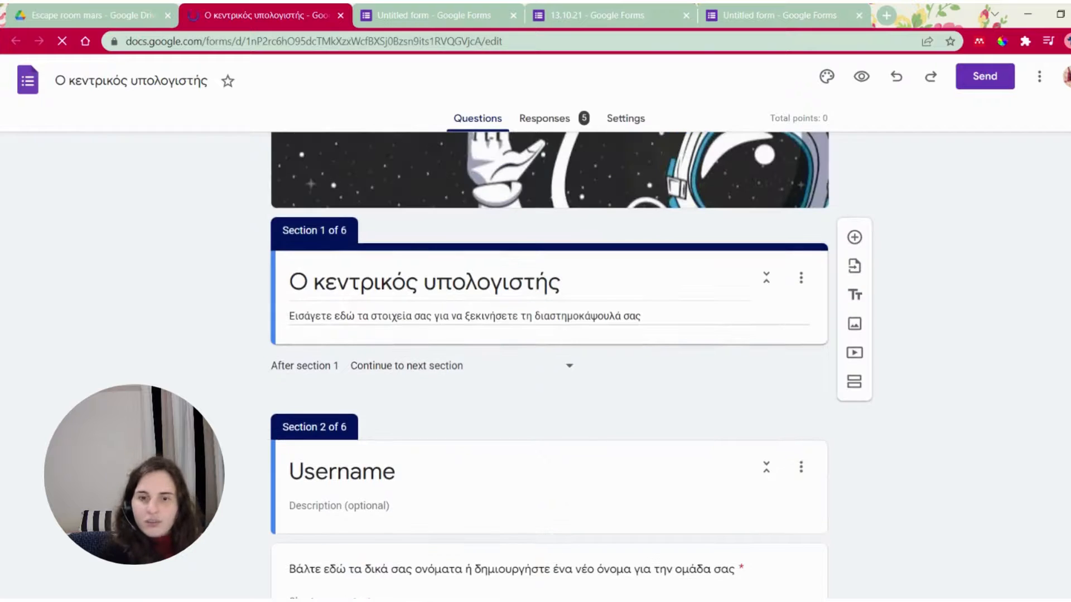
# Step: Open the Spacecraft form from the Escape room mars folder in Google Drive and examine its Username and Key 1 sections
pyautogui.click(93, 15)
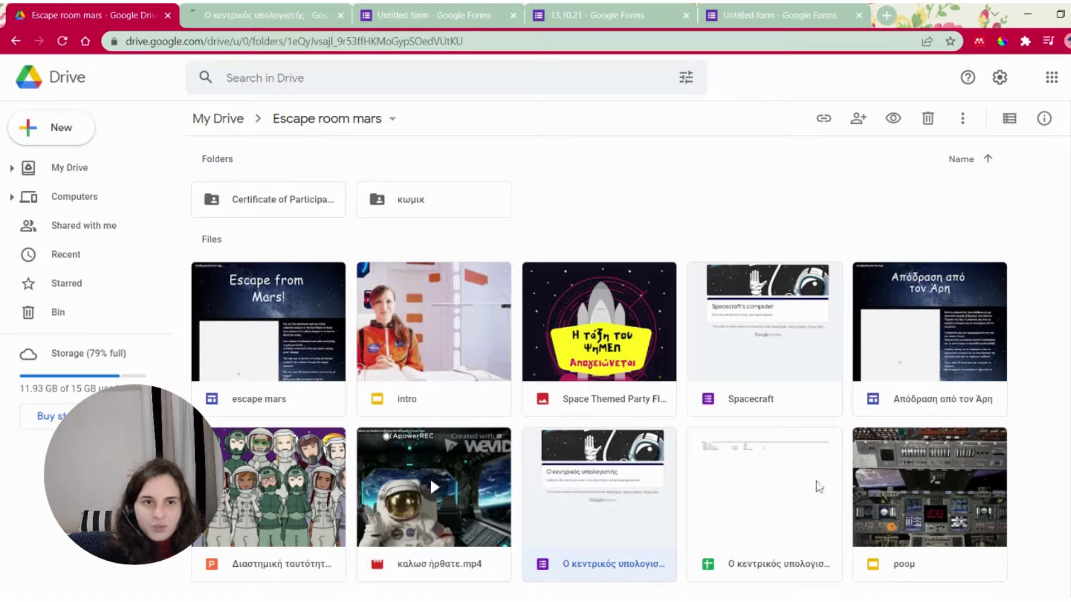
pyautogui.doubleClick(847, 350)
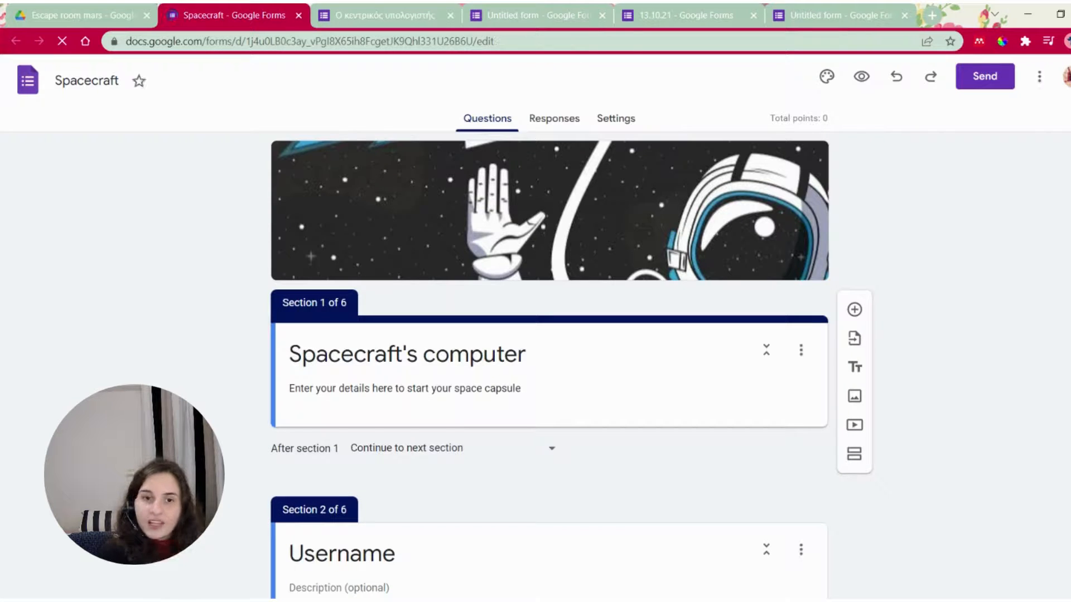
pyautogui.scroll(-3, 660, 351)
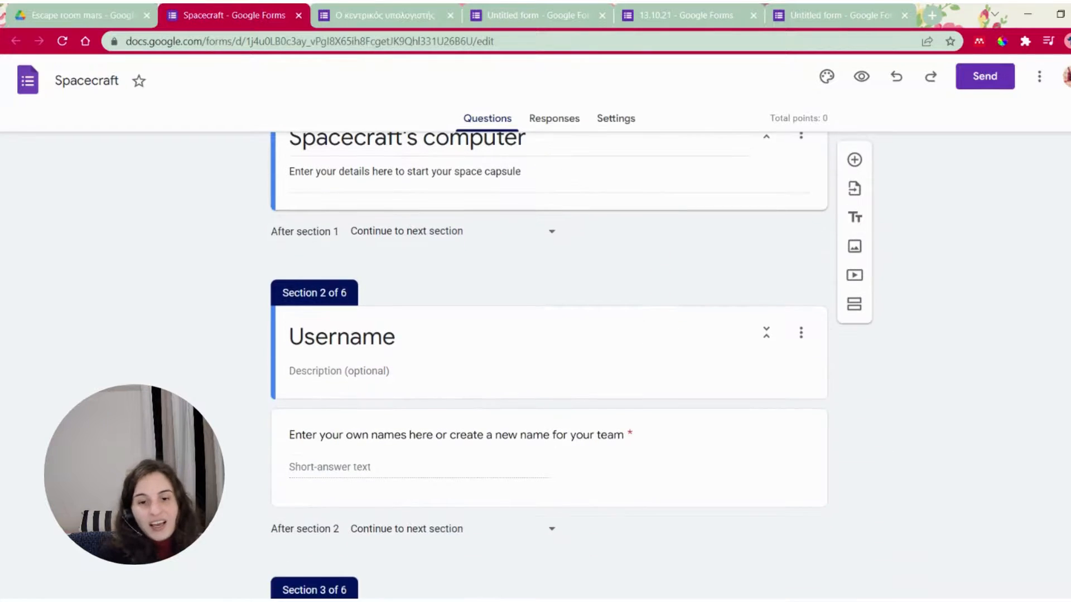
pyautogui.scroll(2, 641, 275)
pyautogui.scroll(-4, 640, 270)
pyautogui.scroll(1, 604, 225)
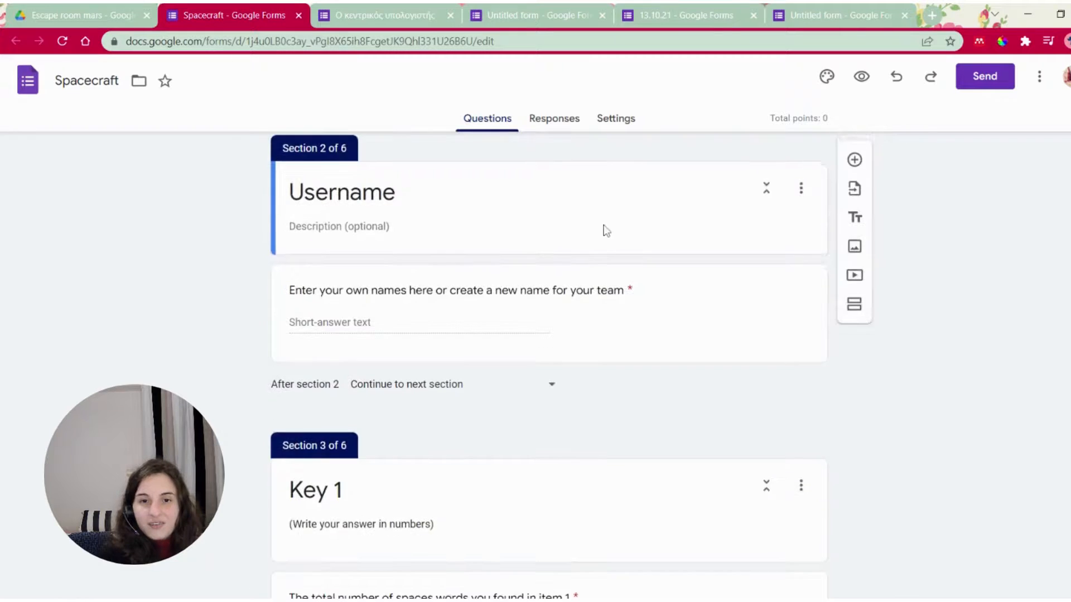
pyautogui.scroll(-4, 603, 225)
pyautogui.scroll(3, 513, 354)
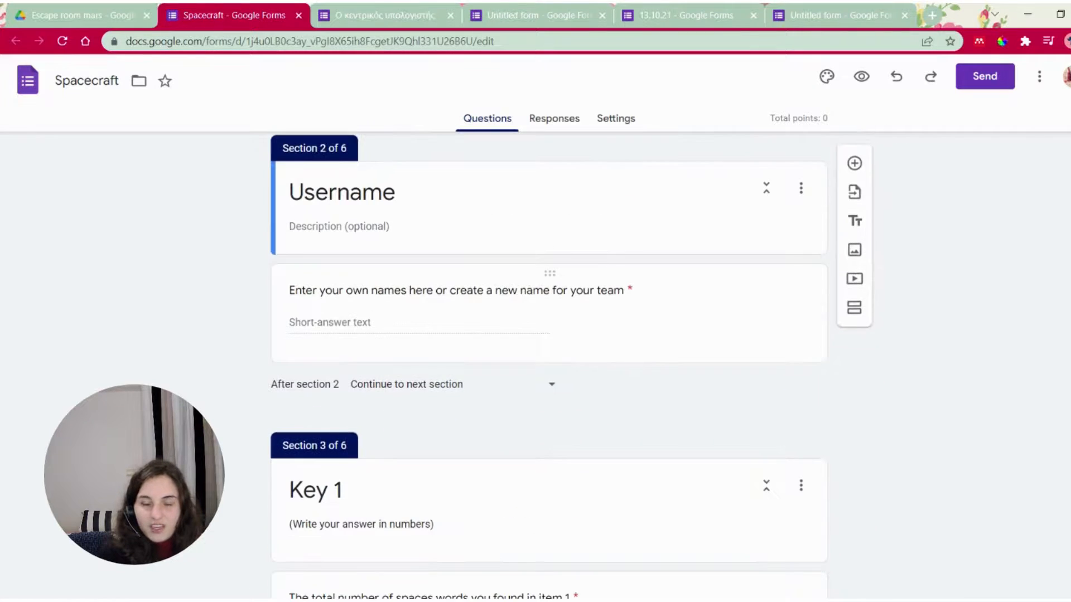
pyautogui.scroll(-2, 514, 354)
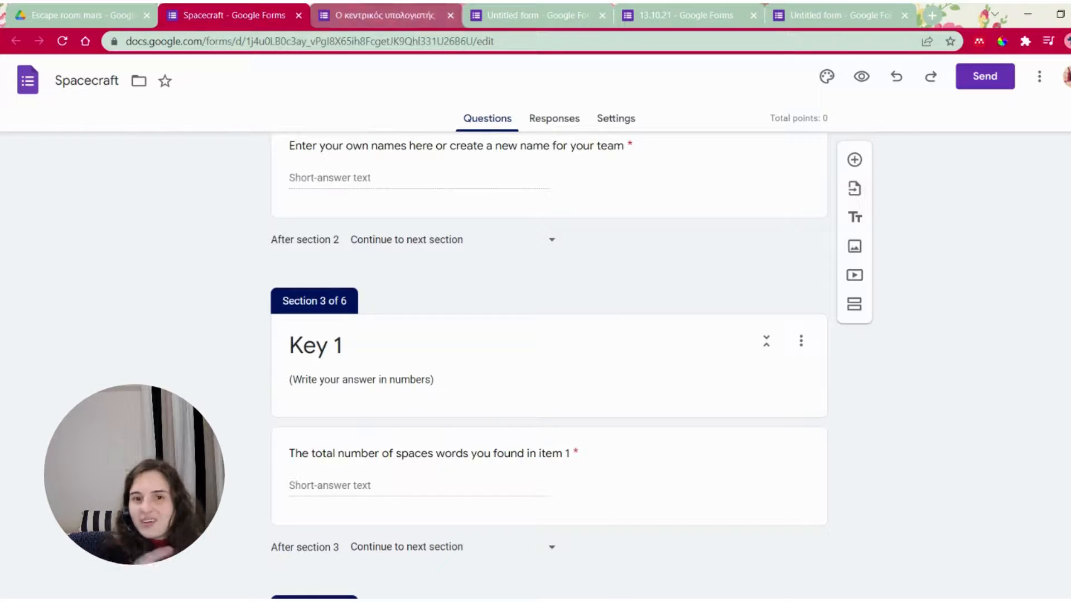
# Step: Open the escape mars site from the Escape room mars folder in Google Drive
pyautogui.click(82, 15)
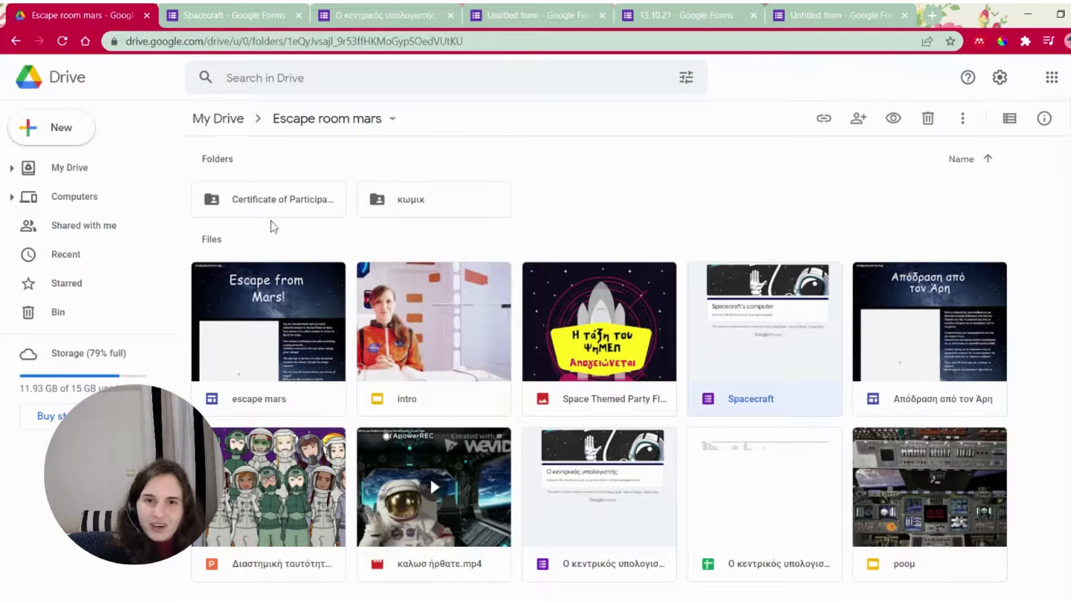
pyautogui.doubleClick(194, 324)
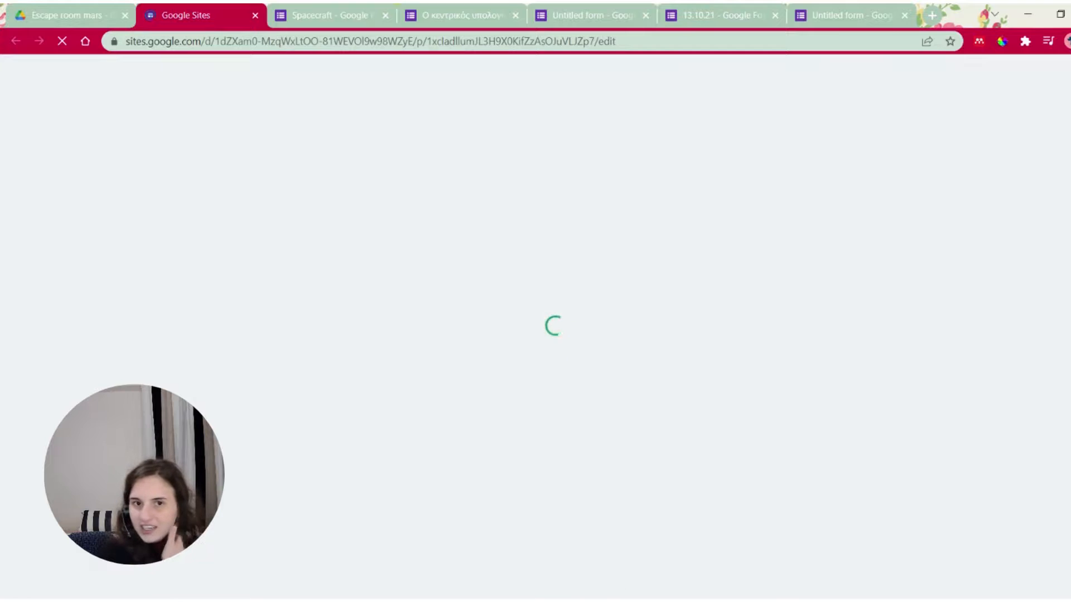
# Step: Switch back to the Spacecraft form and copy its shortened sharing link
pyautogui.click(332, 15)
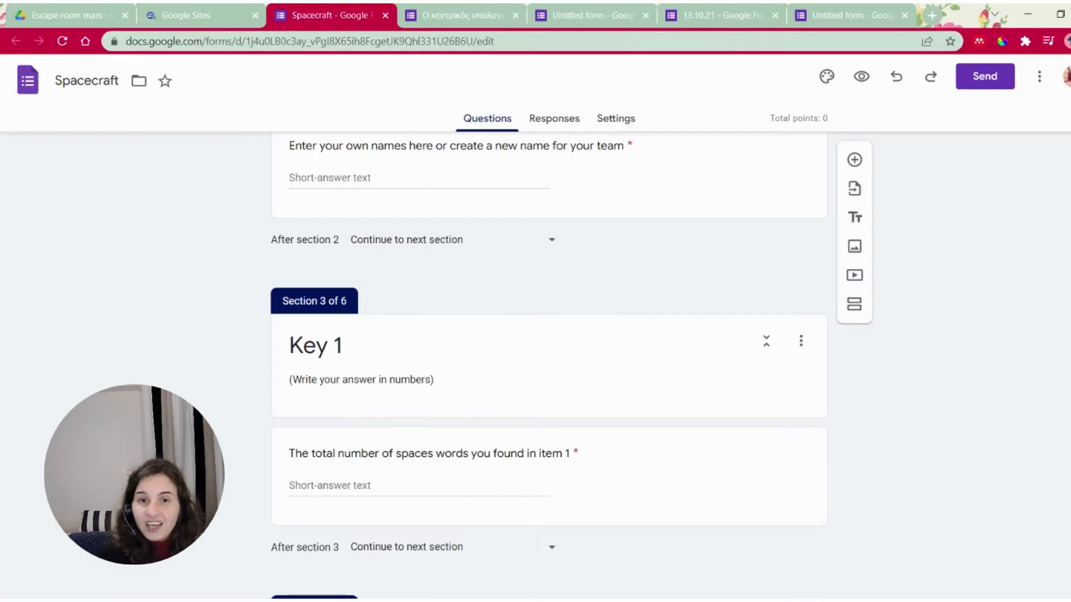
pyautogui.click(984, 76)
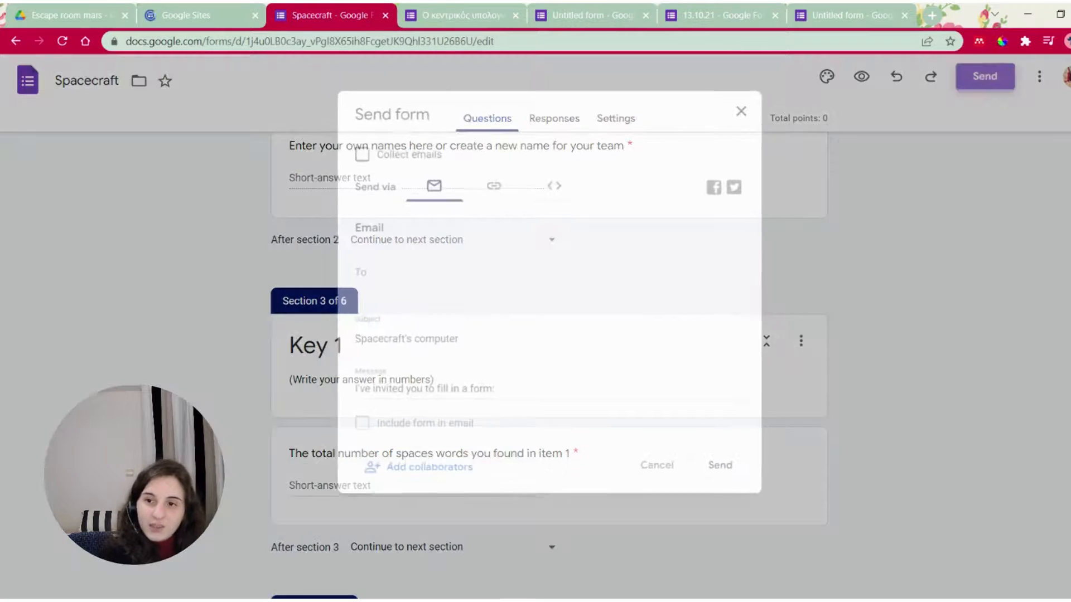
pyautogui.click(493, 184)
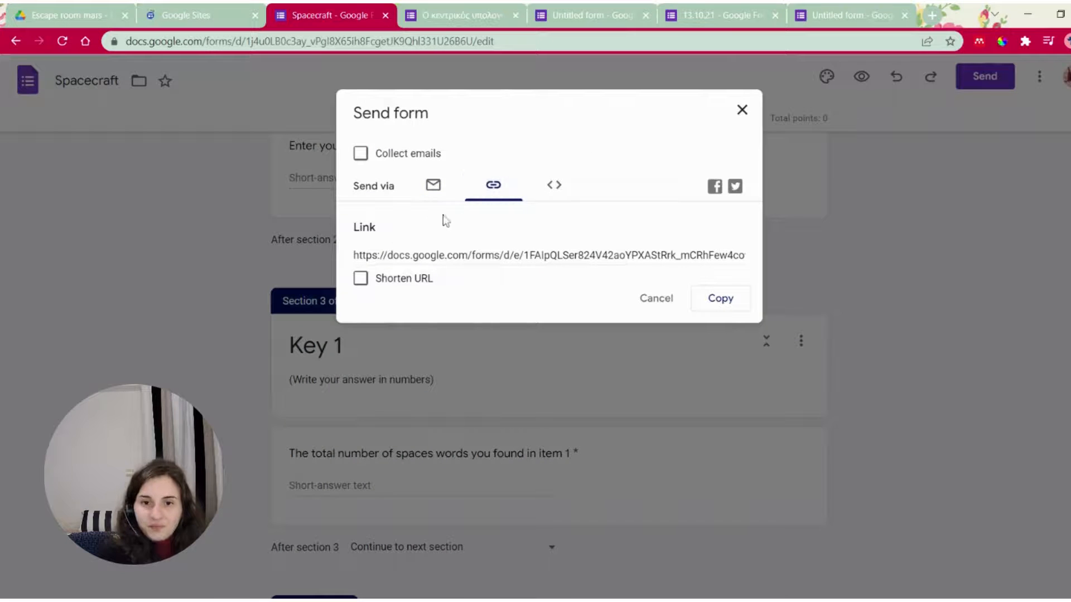
pyautogui.click(361, 278)
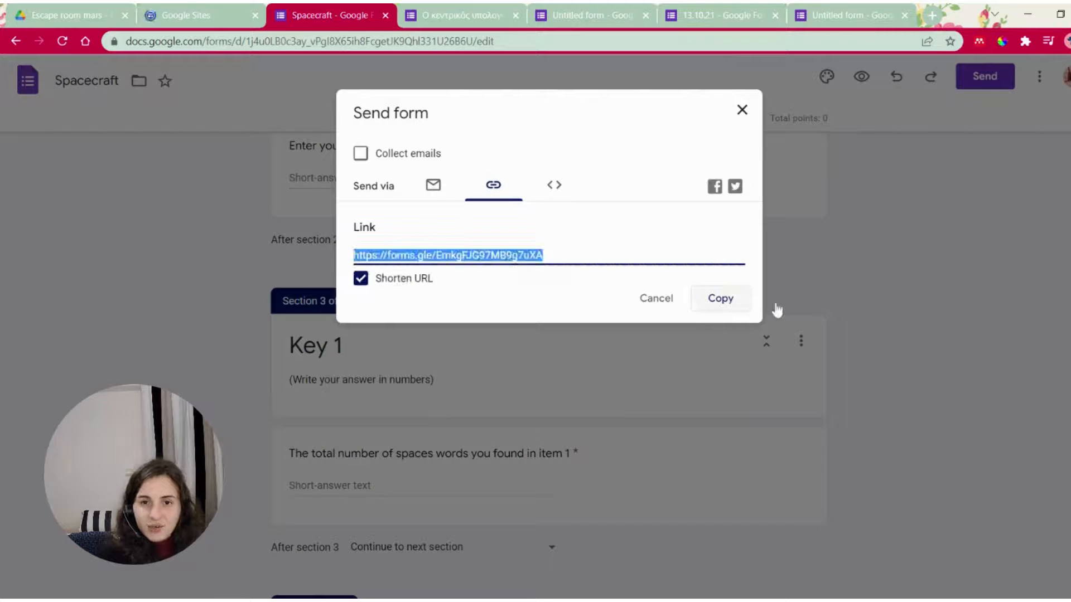
pyautogui.click(720, 298)
# Step: Switch to the escape mars site in Google Sites and examine its header, mission introduction, instructions and cockpit slides sections
pyautogui.click(195, 16)
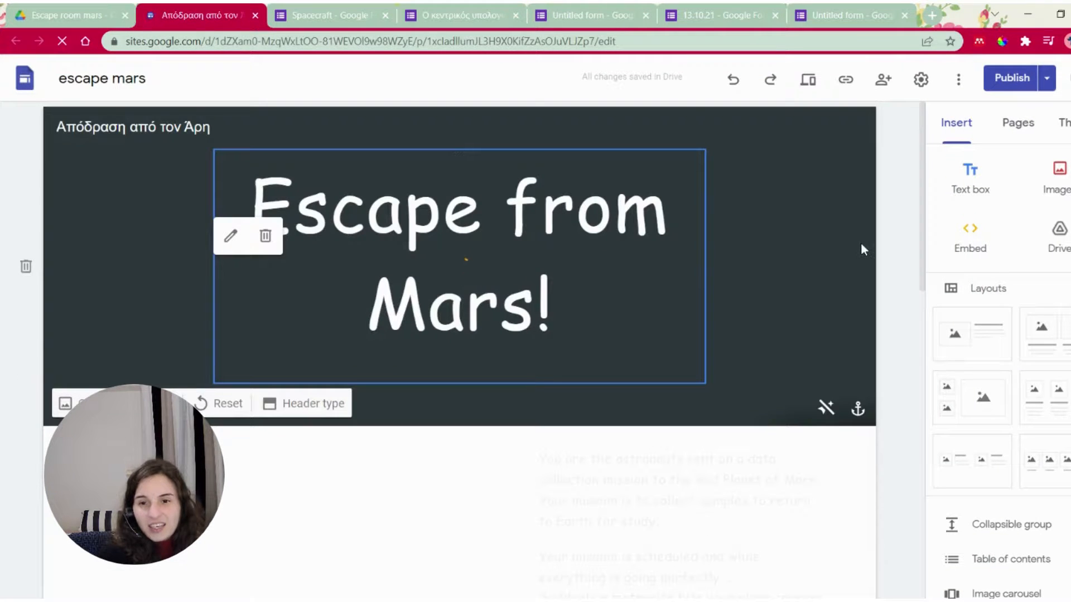
pyautogui.scroll(-4, 905, 536)
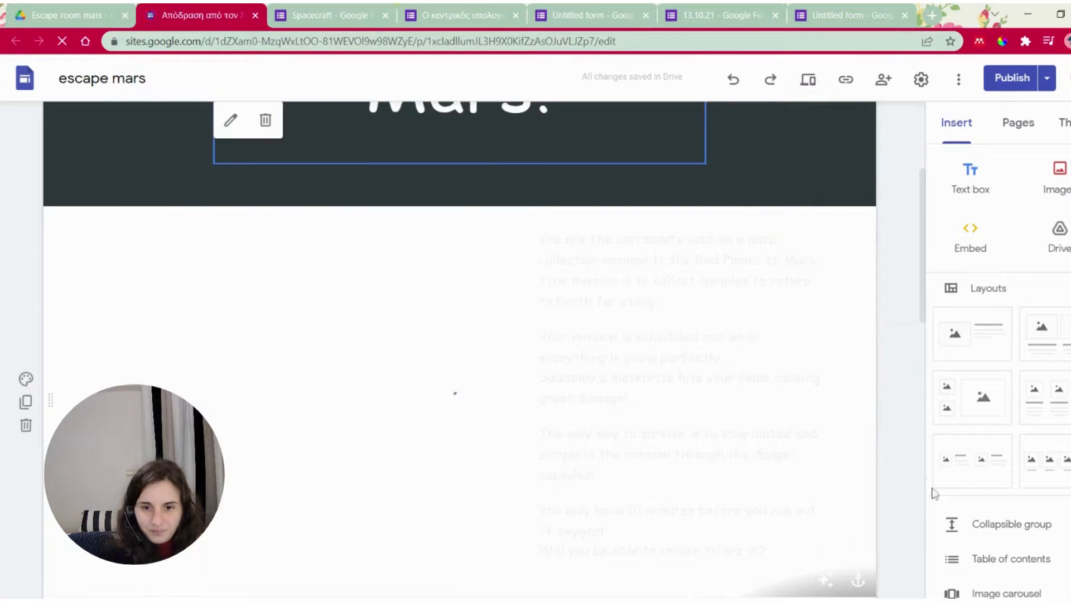
pyautogui.scroll(-1, 886, 520)
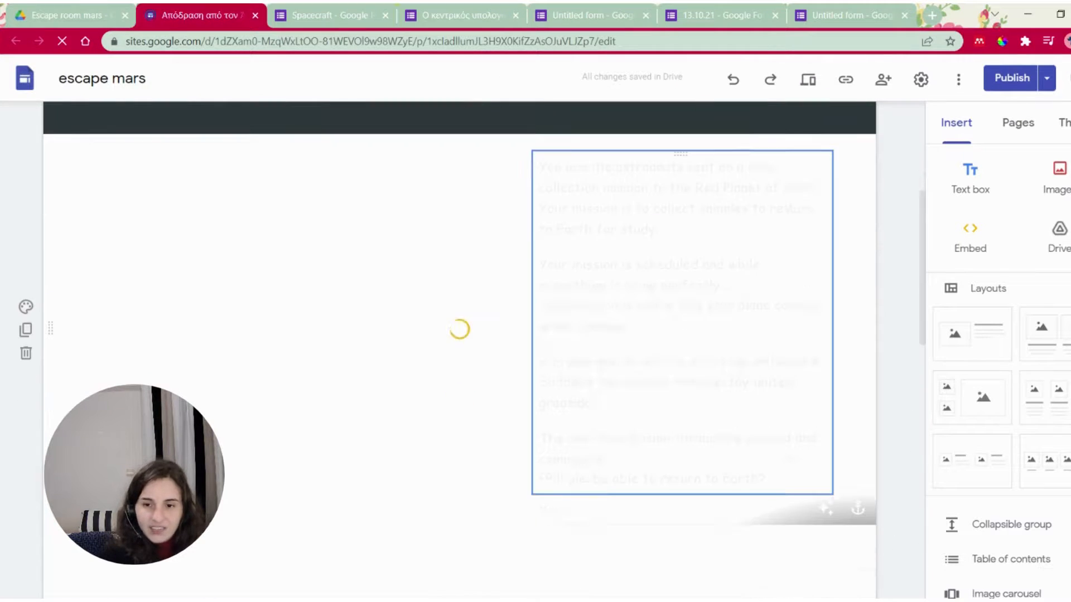
pyautogui.scroll(-7, 959, 409)
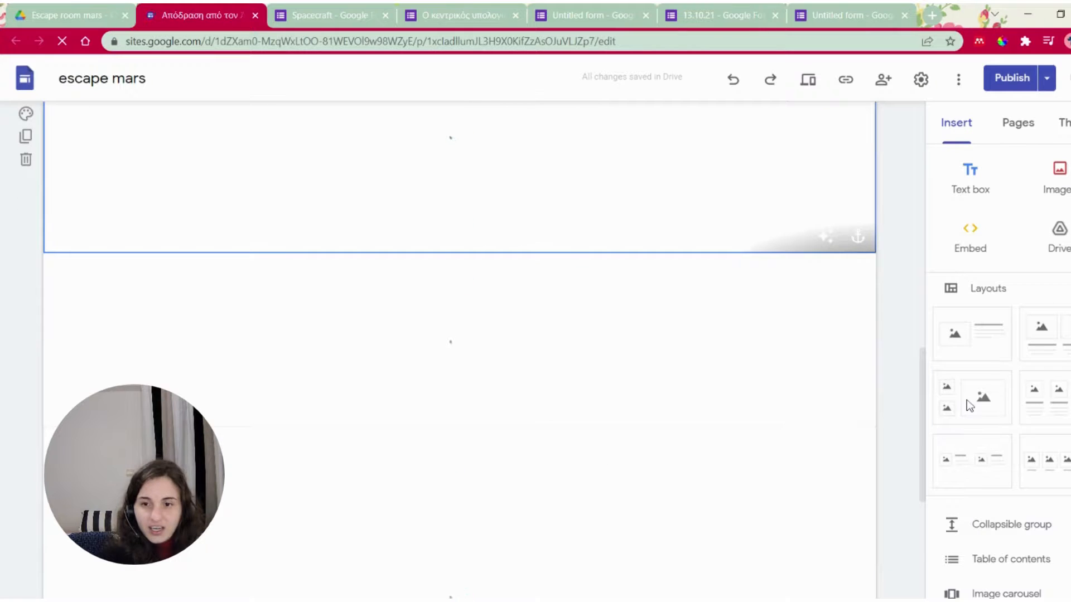
pyautogui.scroll(-3, 969, 405)
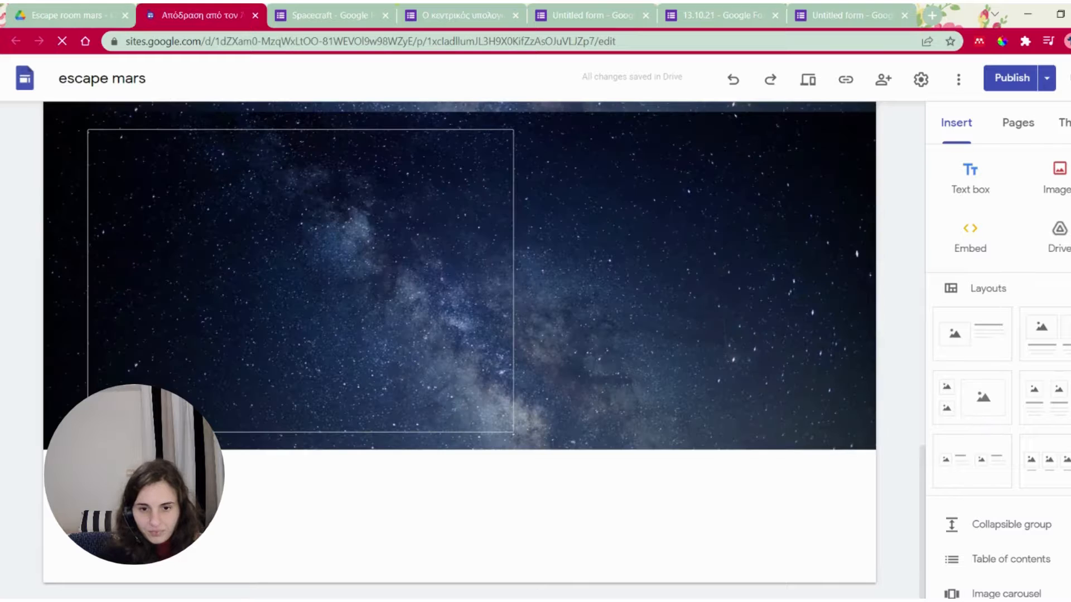
pyautogui.scroll(3, 892, 324)
pyautogui.scroll(10, 902, 313)
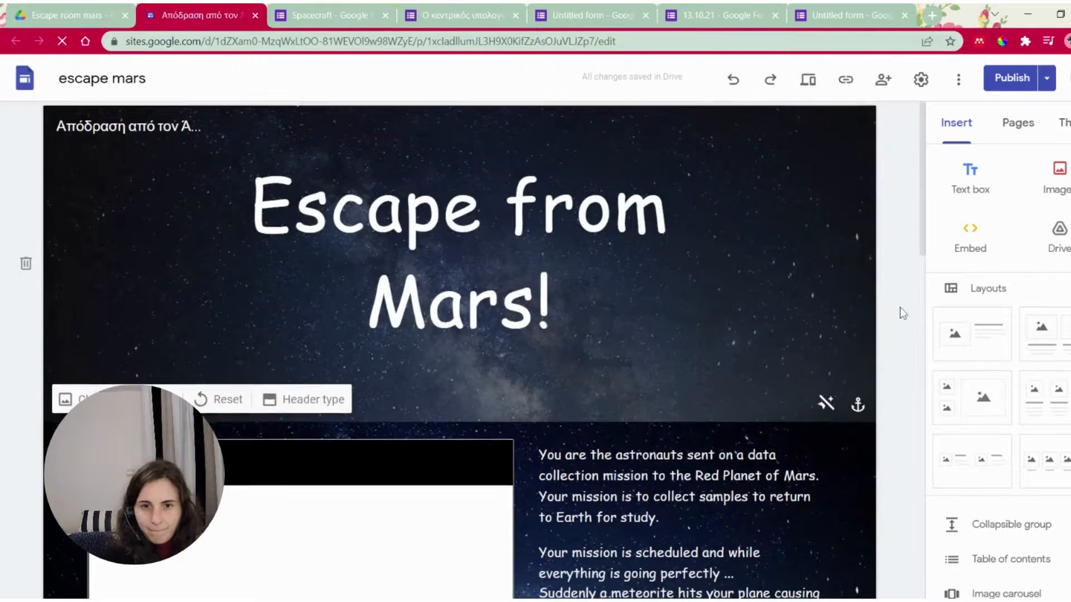
pyautogui.scroll(-5, 902, 312)
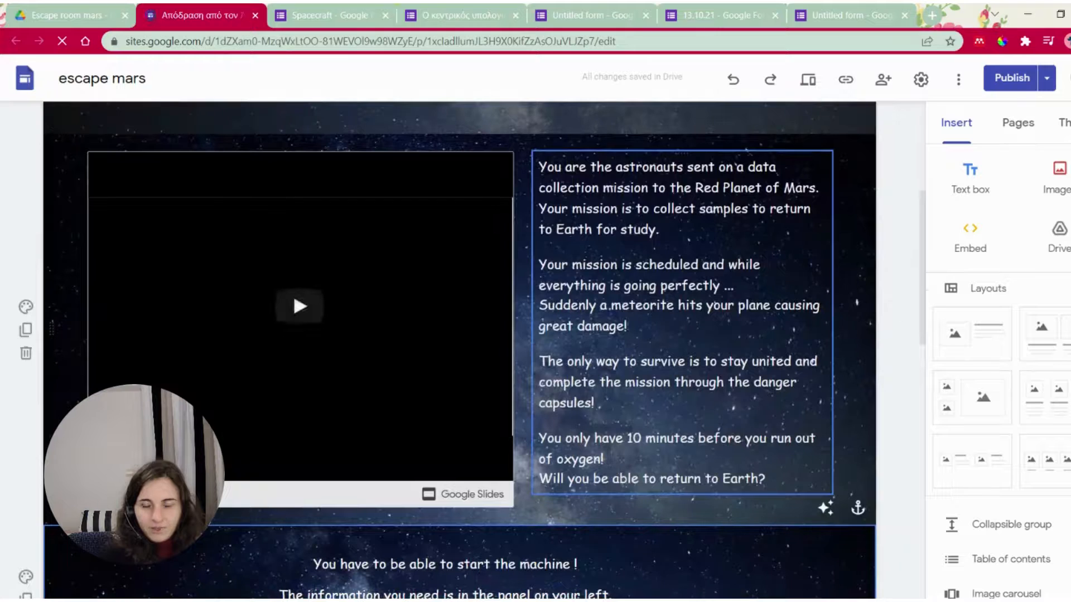
pyautogui.click(232, 315)
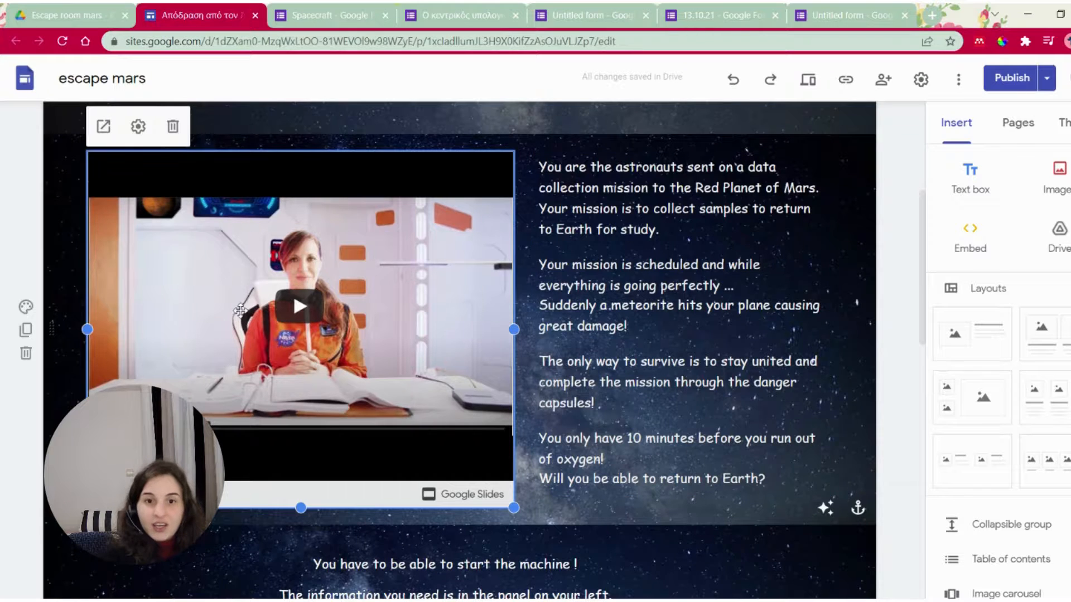
pyautogui.scroll(-5, 241, 310)
pyautogui.scroll(-8, 240, 313)
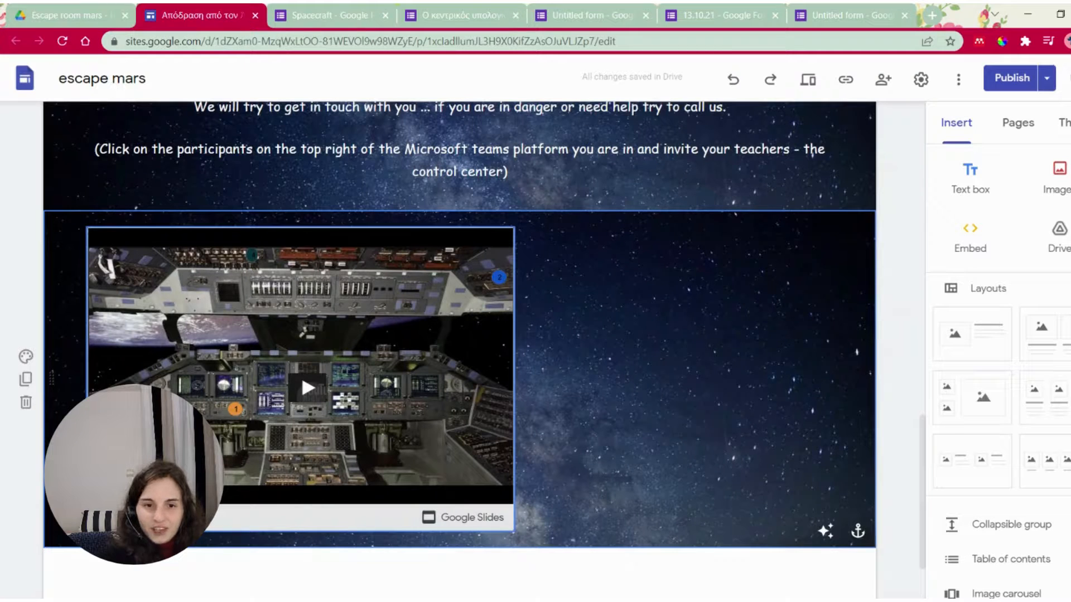
# Step: Embed the Spacecraft form in the site from its copied URL, using the Whole page display option
pyautogui.click(390, 334)
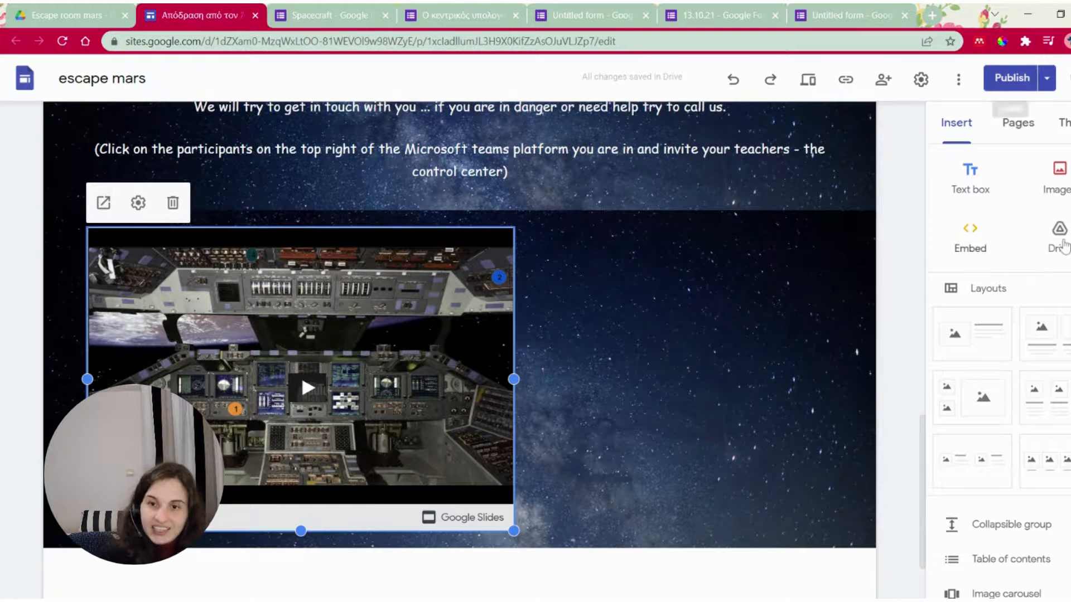
pyautogui.click(970, 237)
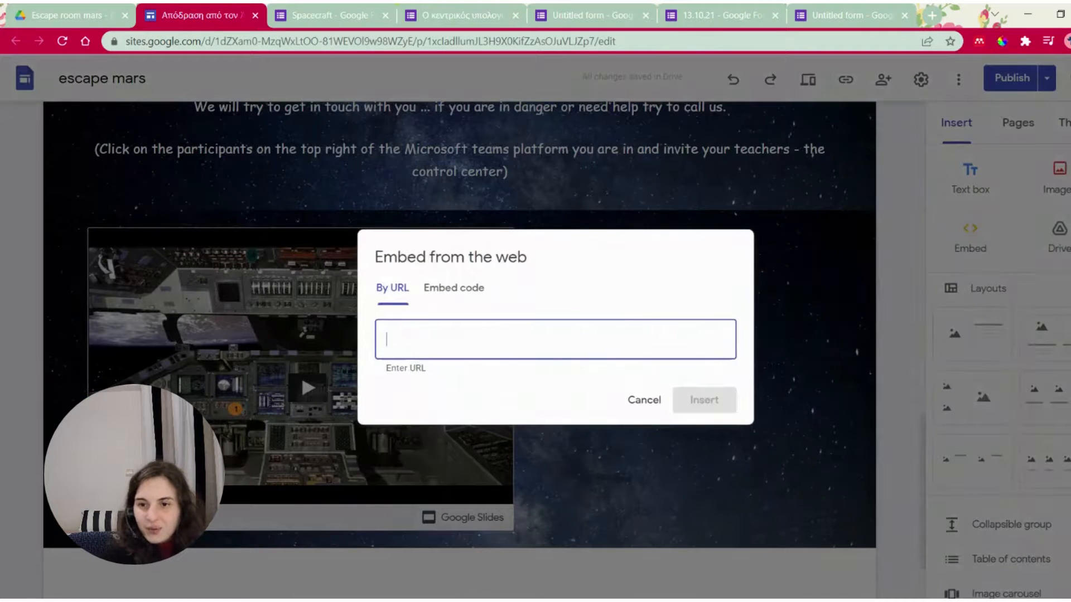
pyautogui.hotkey('ctrl', 'v')
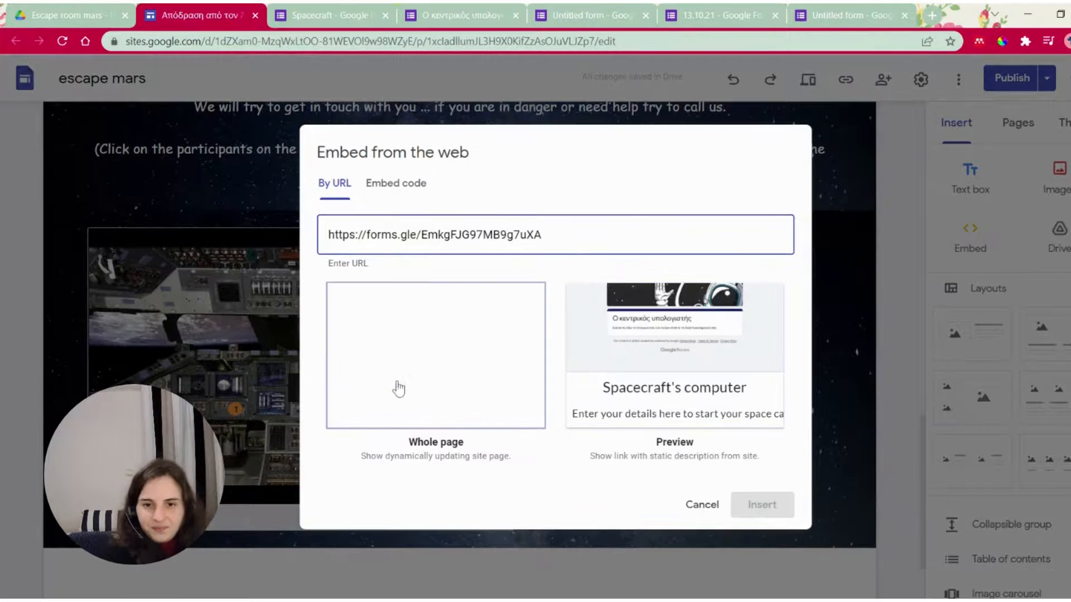
pyautogui.click(528, 358)
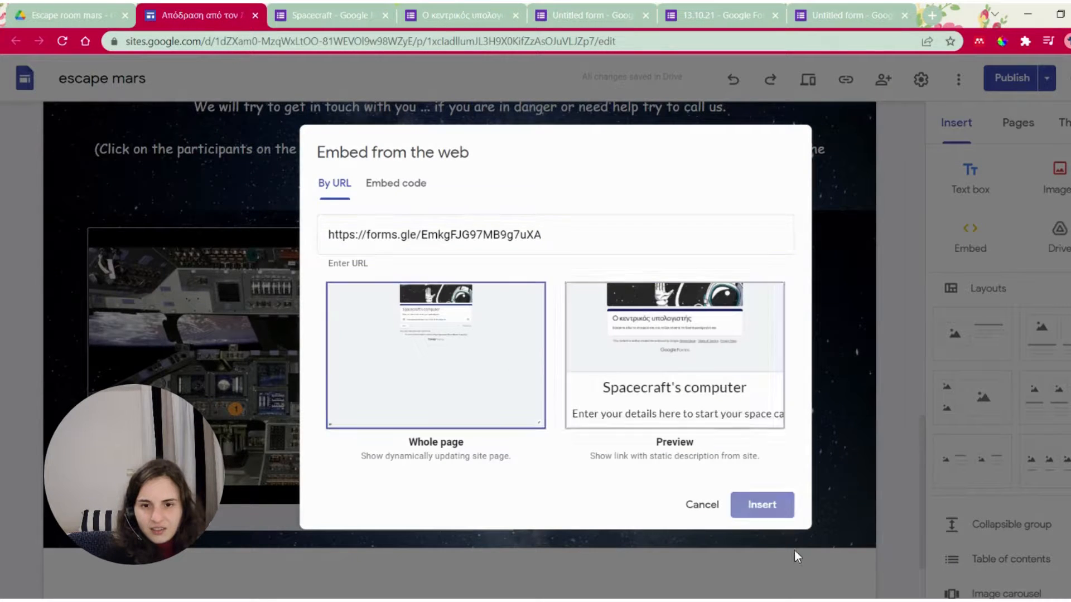
pyautogui.click(762, 504)
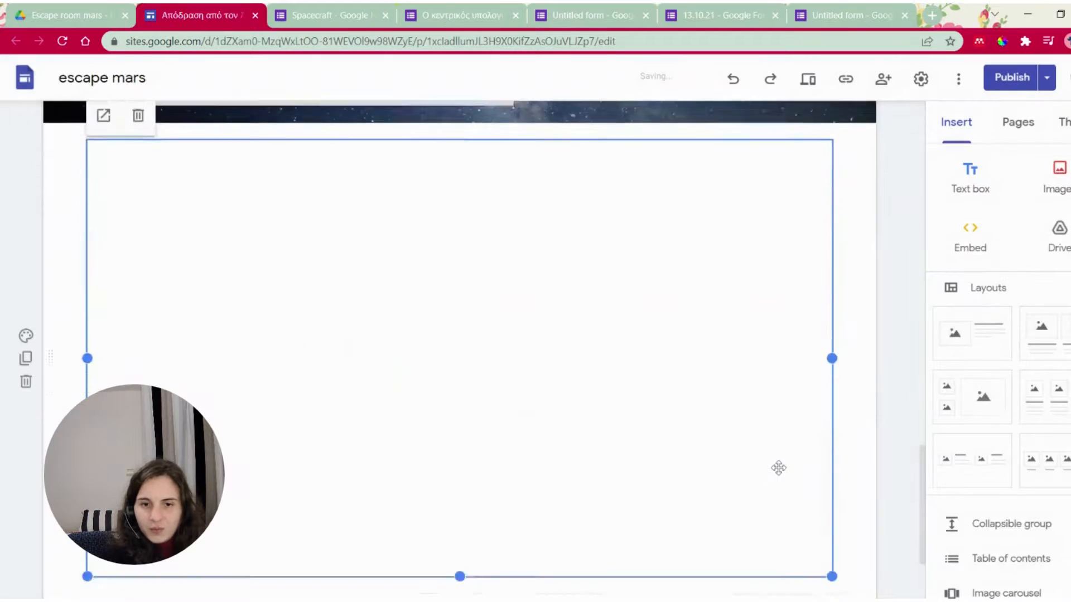
# Step: Narrow the embedded Spacecraft form and place it beside the cockpit slides in the starry section
pyautogui.scroll(-2, 778, 468)
pyautogui.moveTo(832, 466); pyautogui.dragTo(783, 419)
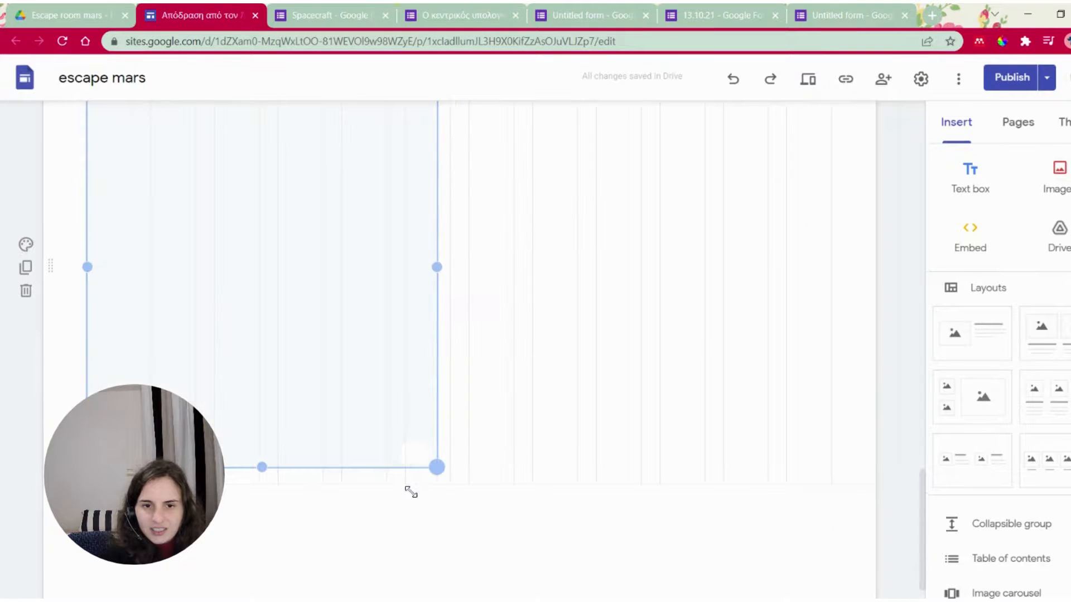
pyautogui.scroll(3, 307, 344)
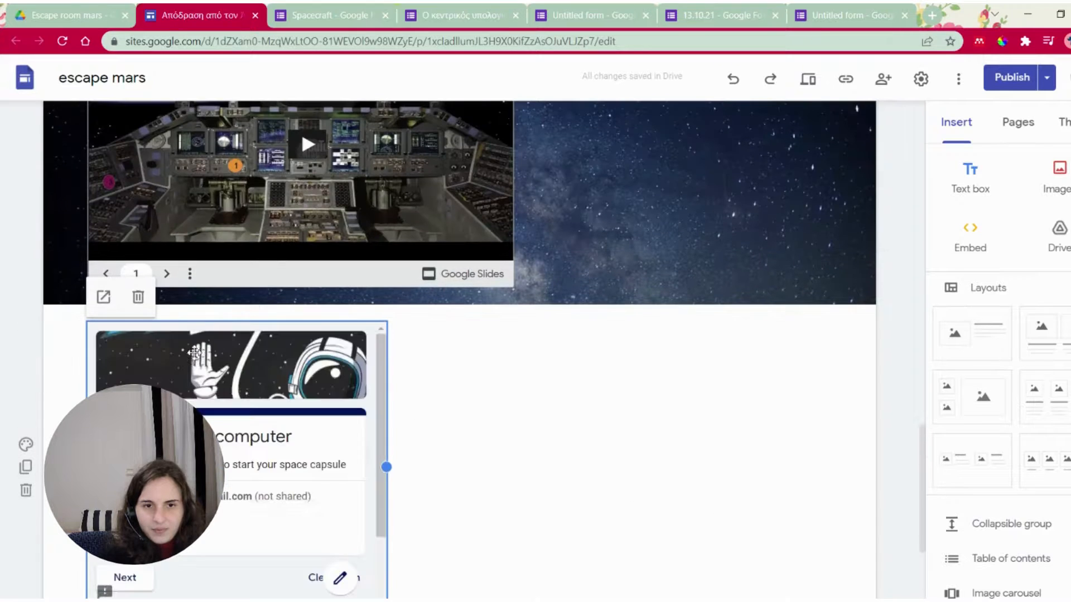
pyautogui.moveTo(357, 407); pyautogui.dragTo(610, 268)
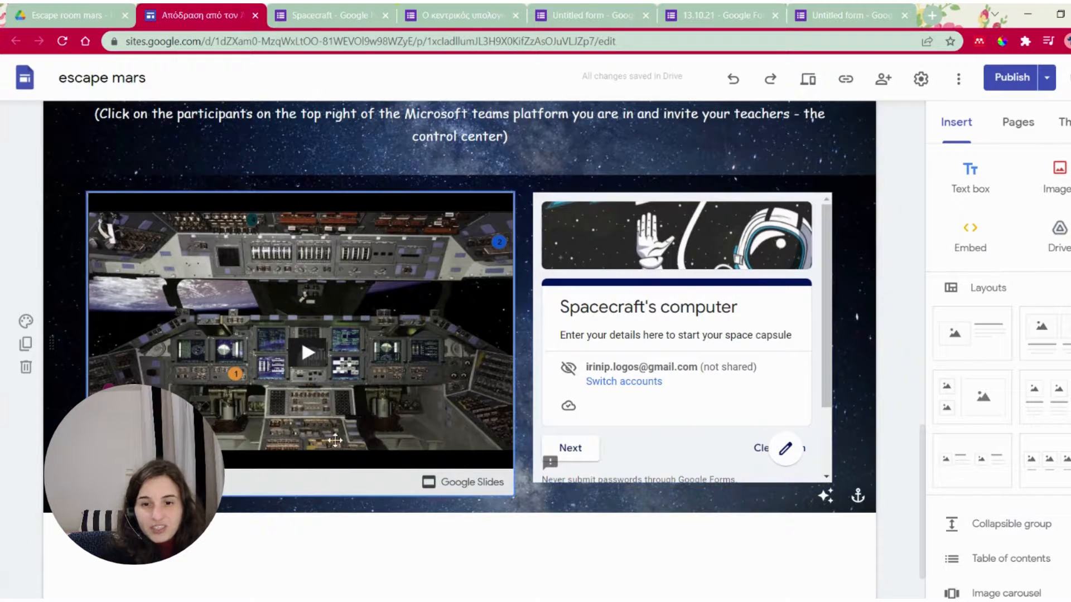
# Step: Review the changes to the escape mars site and publish it
pyautogui.scroll(8, 275, 313)
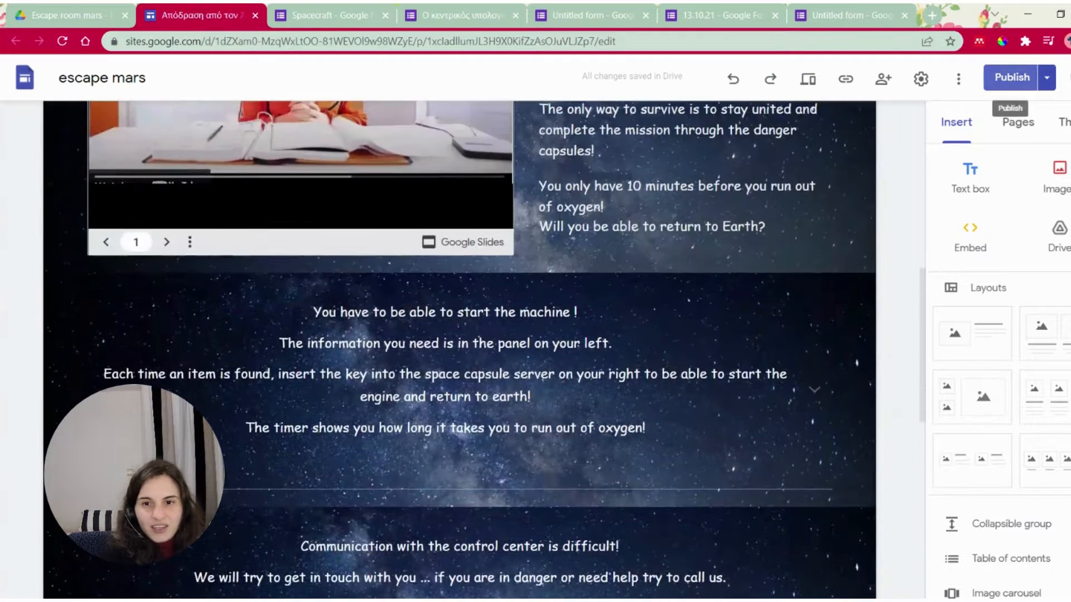
pyautogui.click(1011, 78)
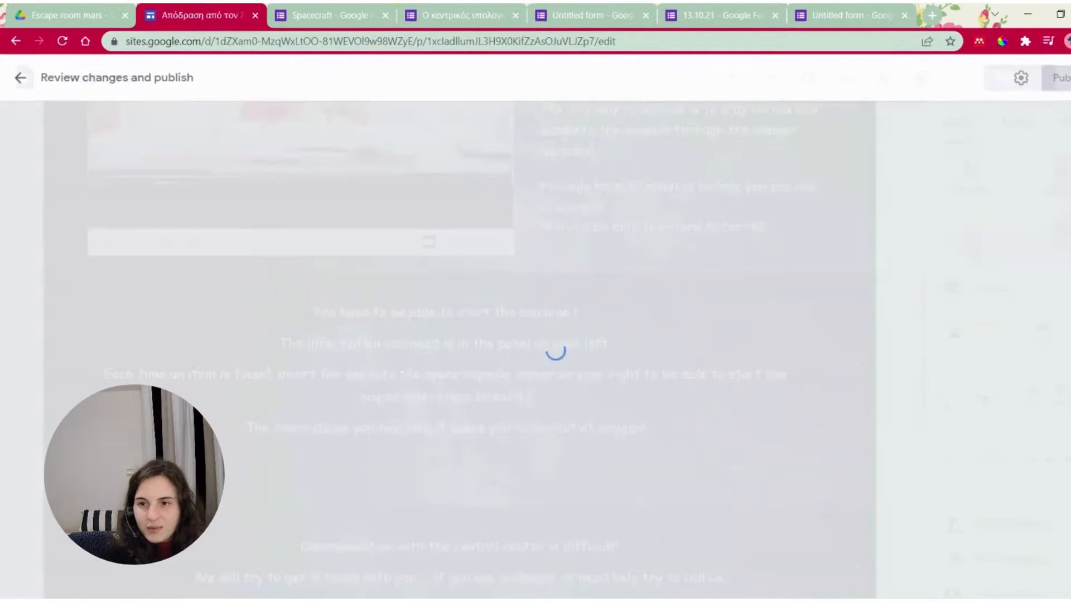
pyautogui.click(1058, 78)
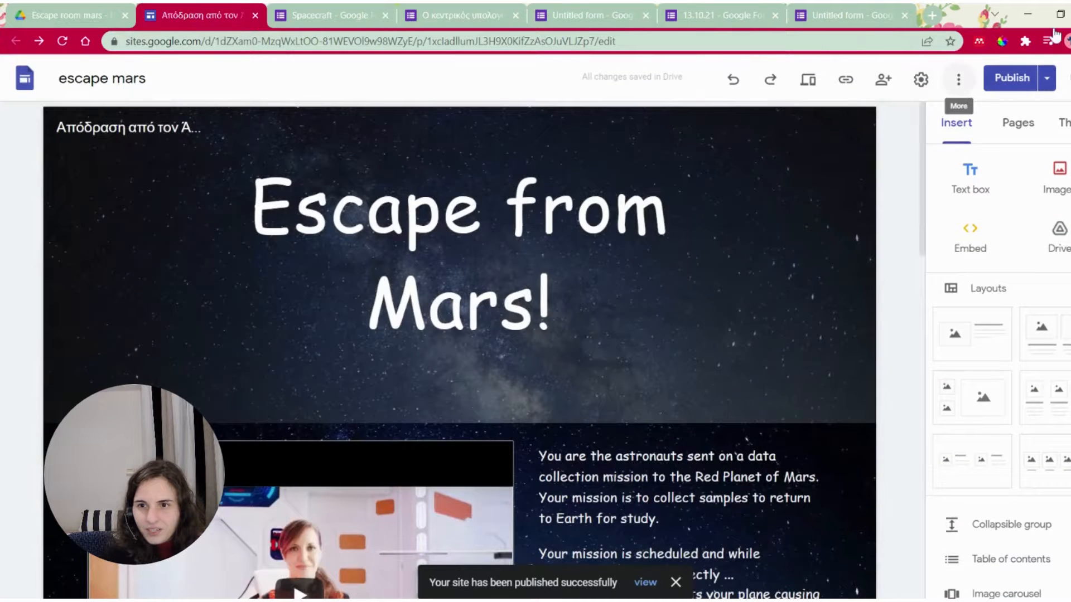
# Step: View the published escape mars site and examine it from the header down to the cockpit slides and embedded form
pyautogui.click(1046, 78)
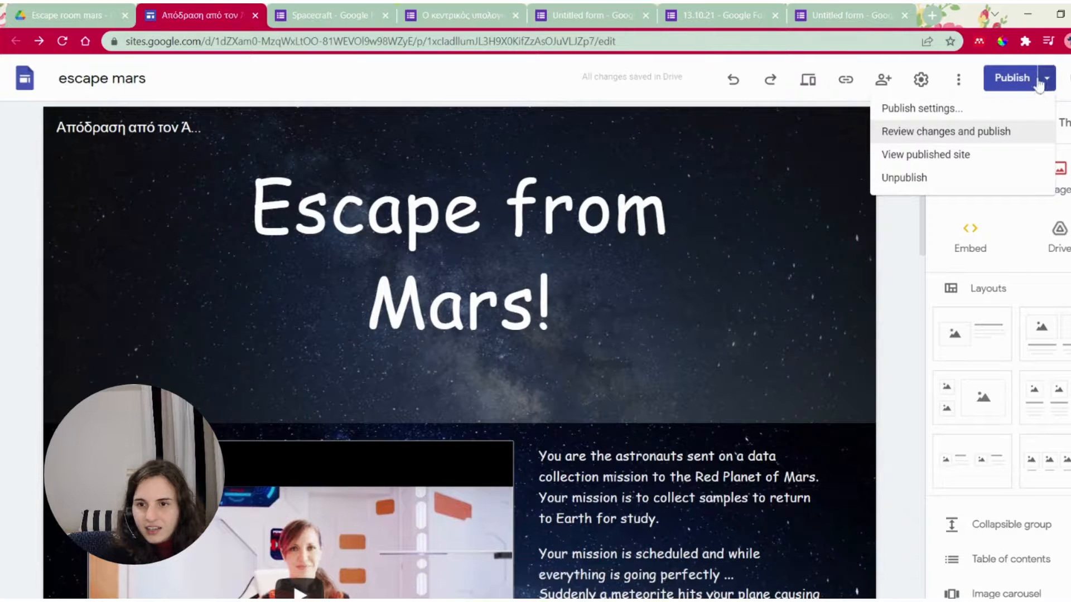
pyautogui.click(1033, 150)
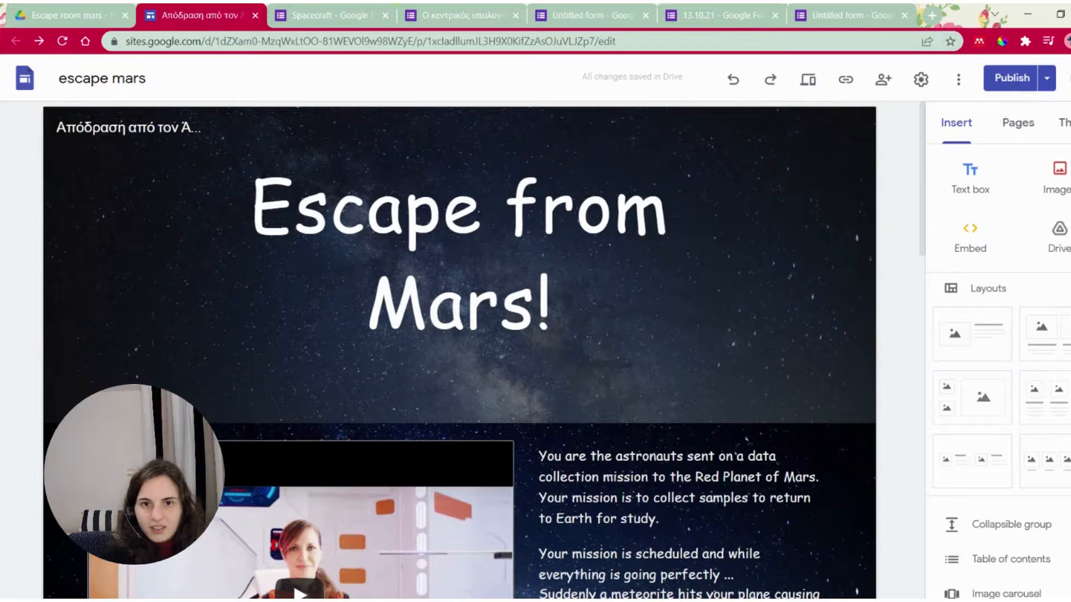
pyautogui.click(1047, 79)
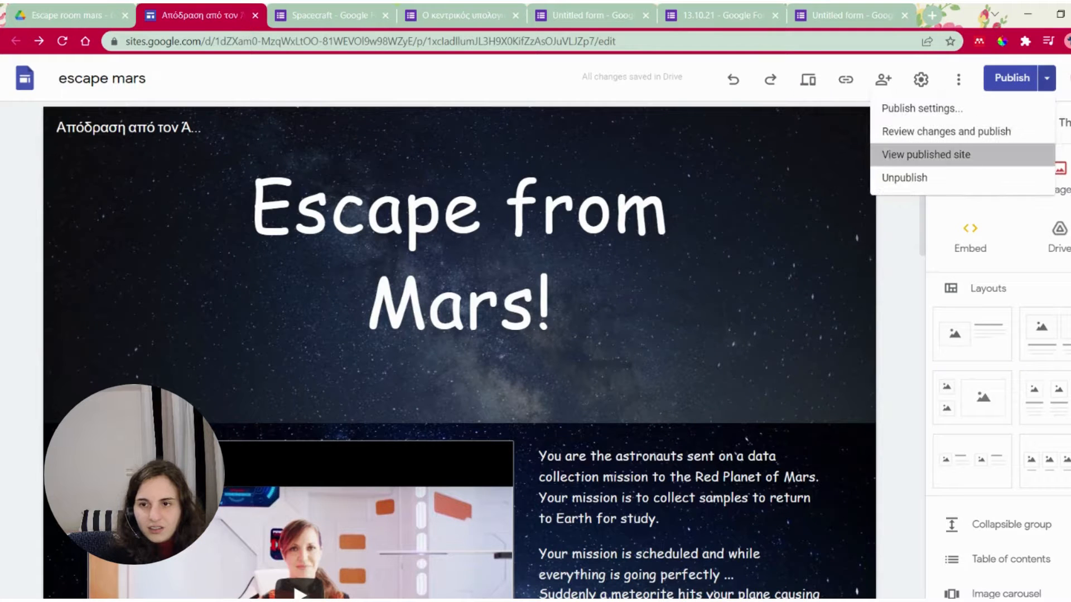
pyautogui.click(926, 155)
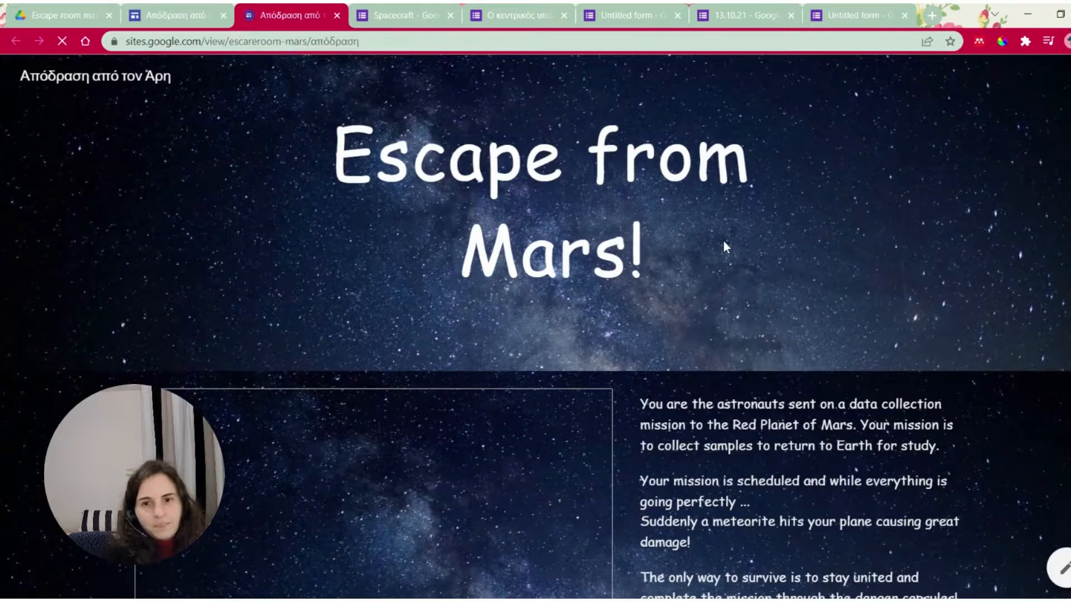
pyautogui.scroll(-6, 465, 224)
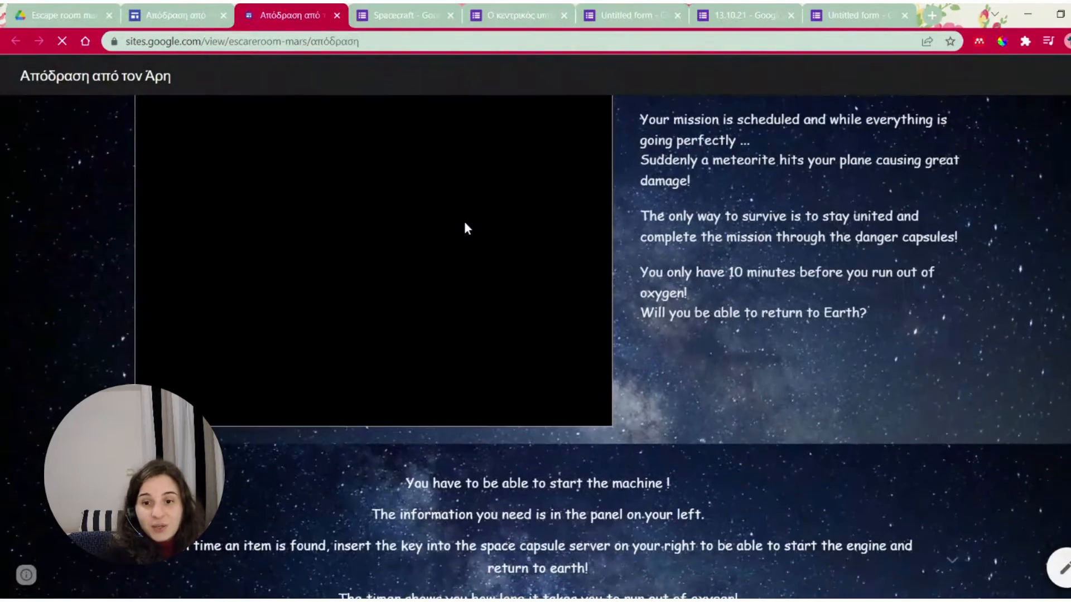
pyautogui.scroll(-3, 465, 223)
pyautogui.scroll(4, 464, 223)
pyautogui.scroll(-4, 464, 223)
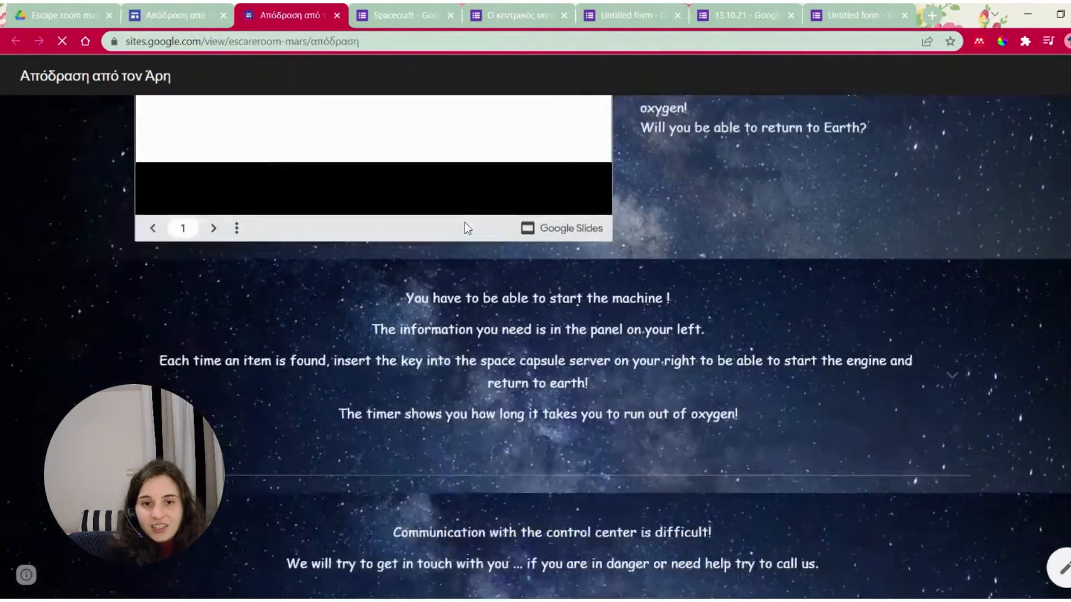
pyautogui.scroll(-8, 464, 223)
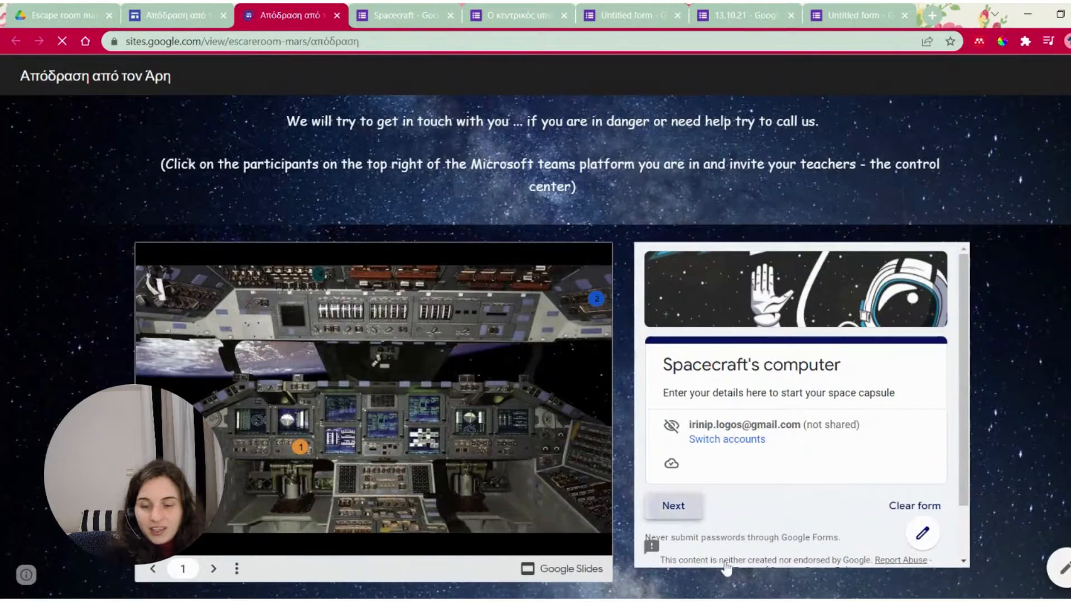
pyautogui.click(673, 505)
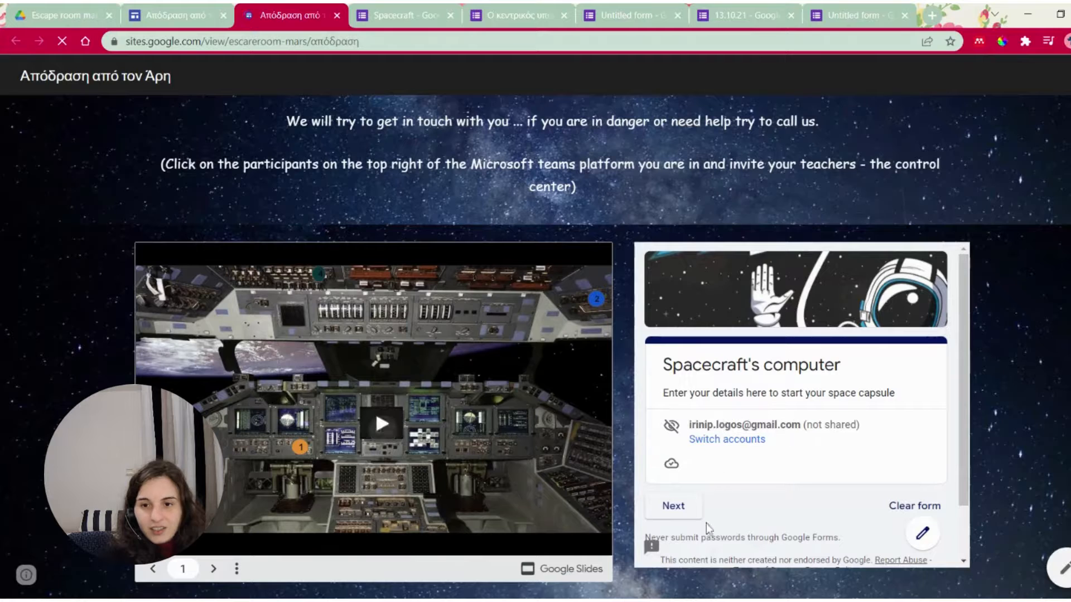
pyautogui.scroll(-4, 792, 481)
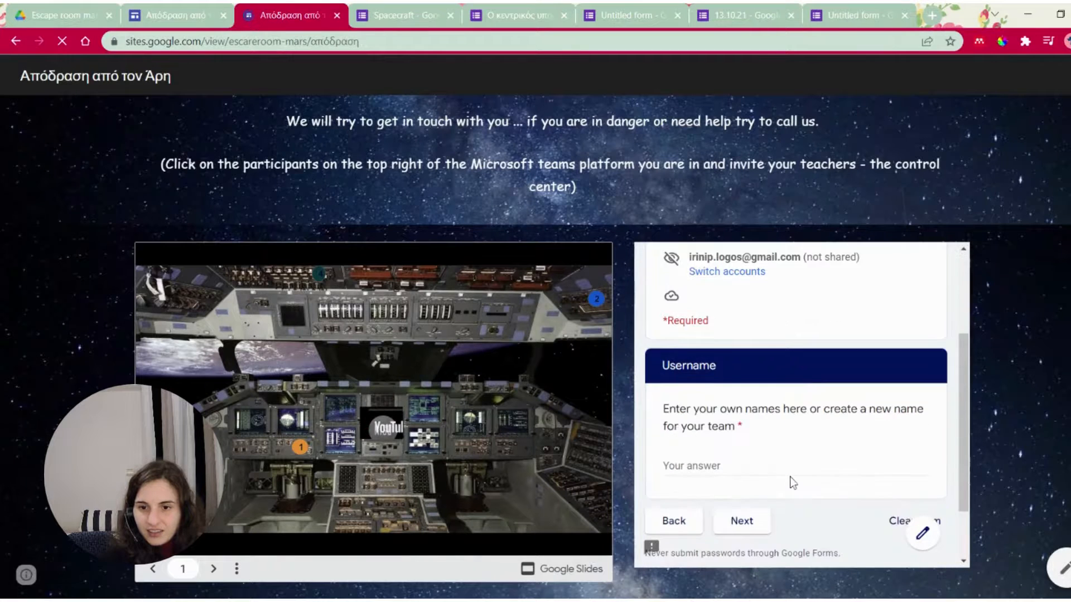
pyautogui.click(759, 395)
pyautogui.write('amazing team')
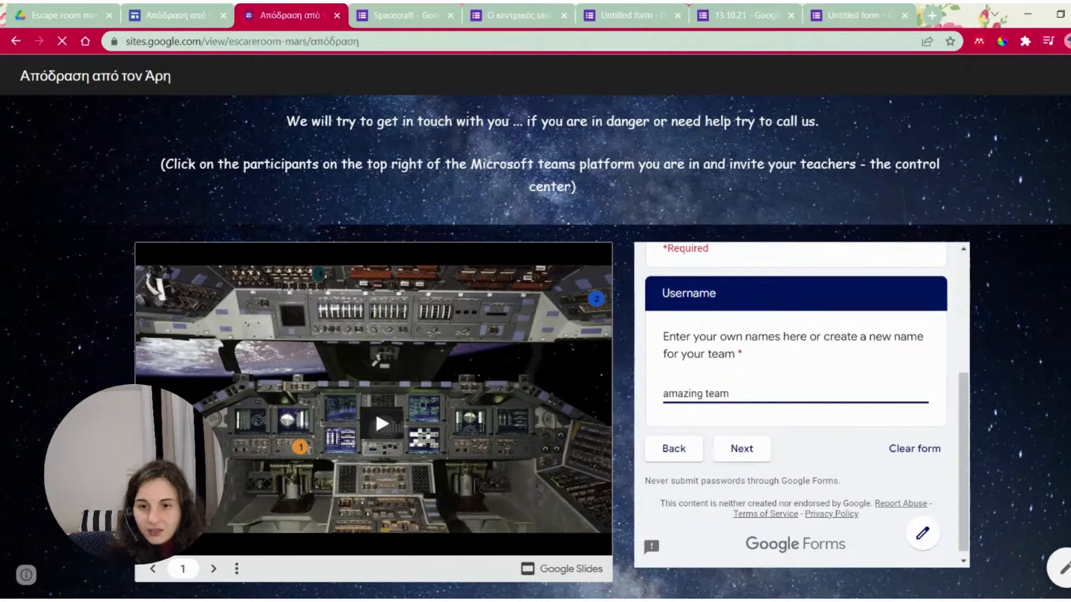
pyautogui.click(744, 452)
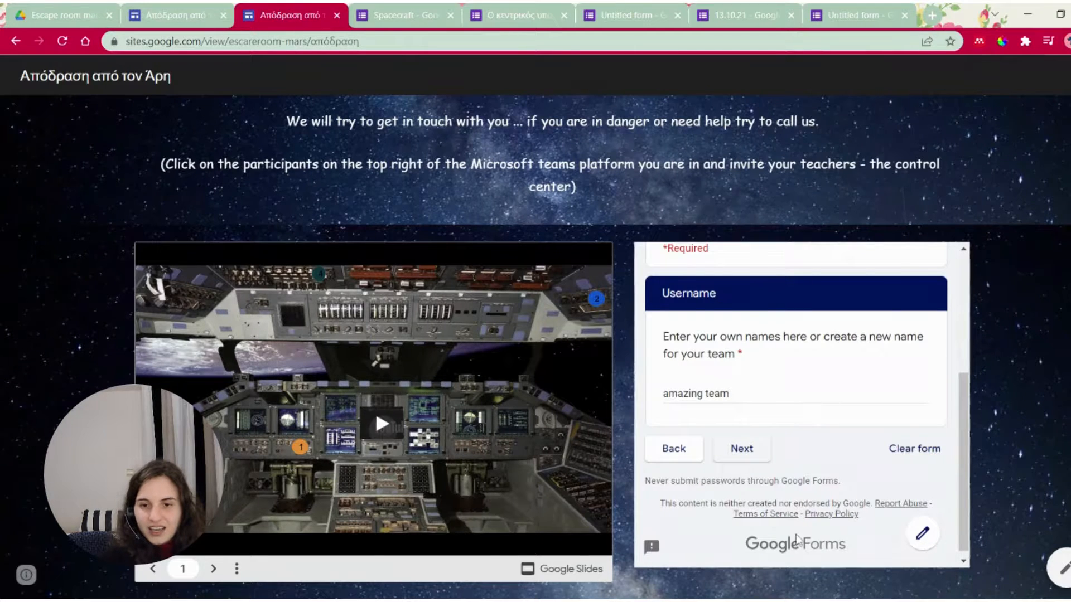
pyautogui.scroll(-2, 802, 459)
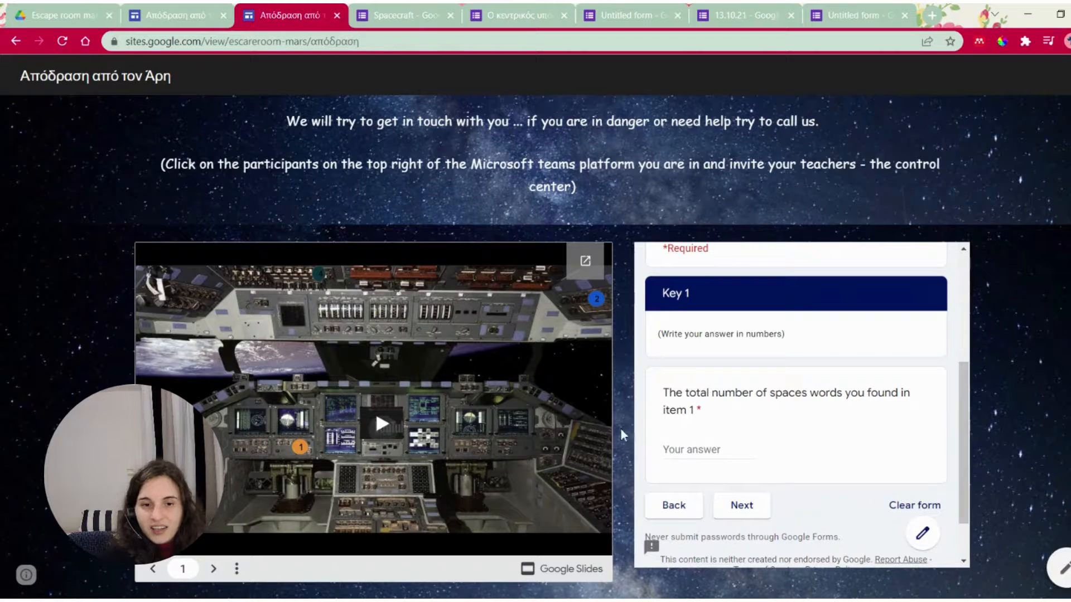
# Step: Open the item 1 page from the orange marker in the cockpit slides and start its Αποστολή στον Άρη! wordsearch
pyautogui.click(233, 489)
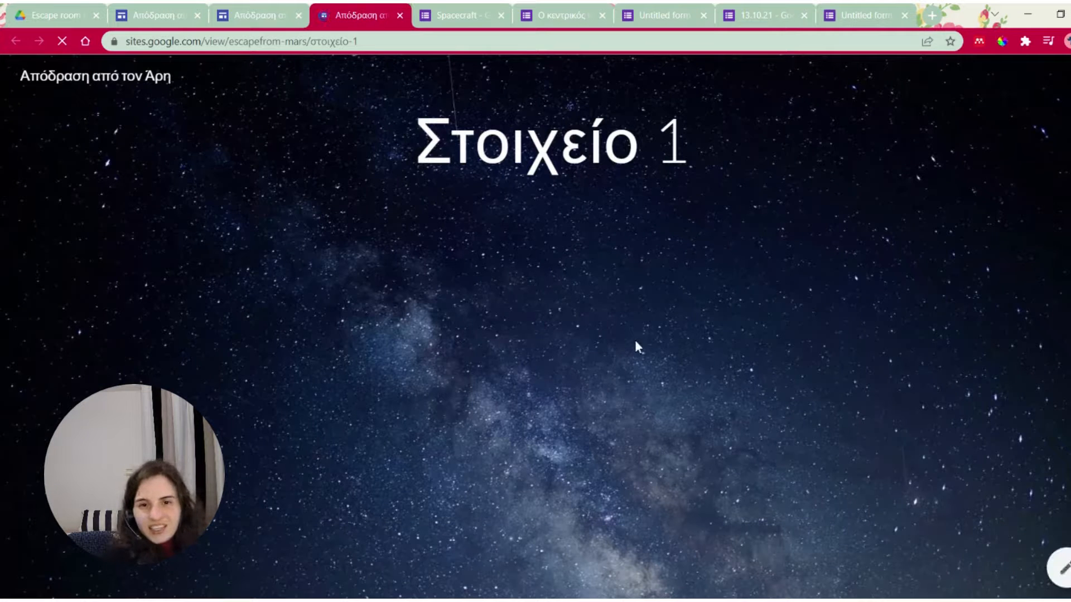
pyautogui.scroll(-5, 544, 286)
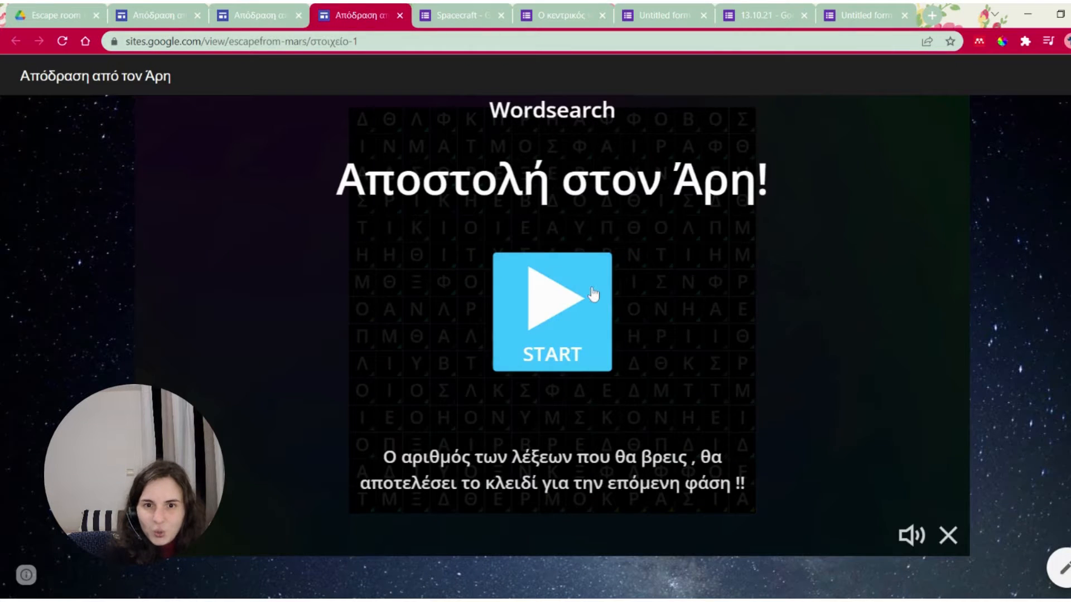
pyautogui.click(593, 295)
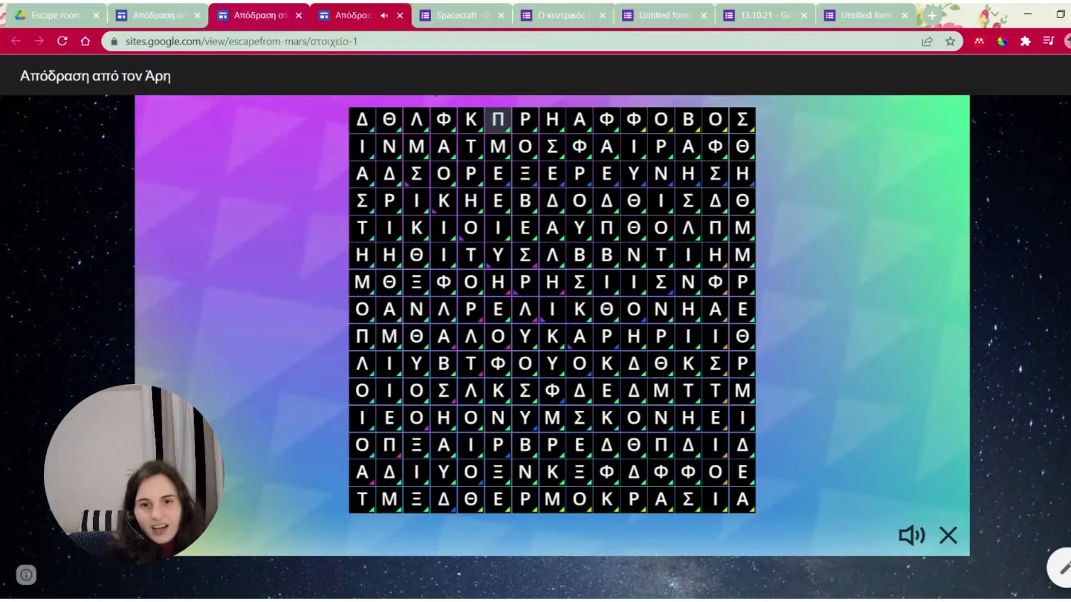
# Step: Return to the published escape room page and examine the Key 1 section's item 1 answer field in the embedded form
pyautogui.click(254, 15)
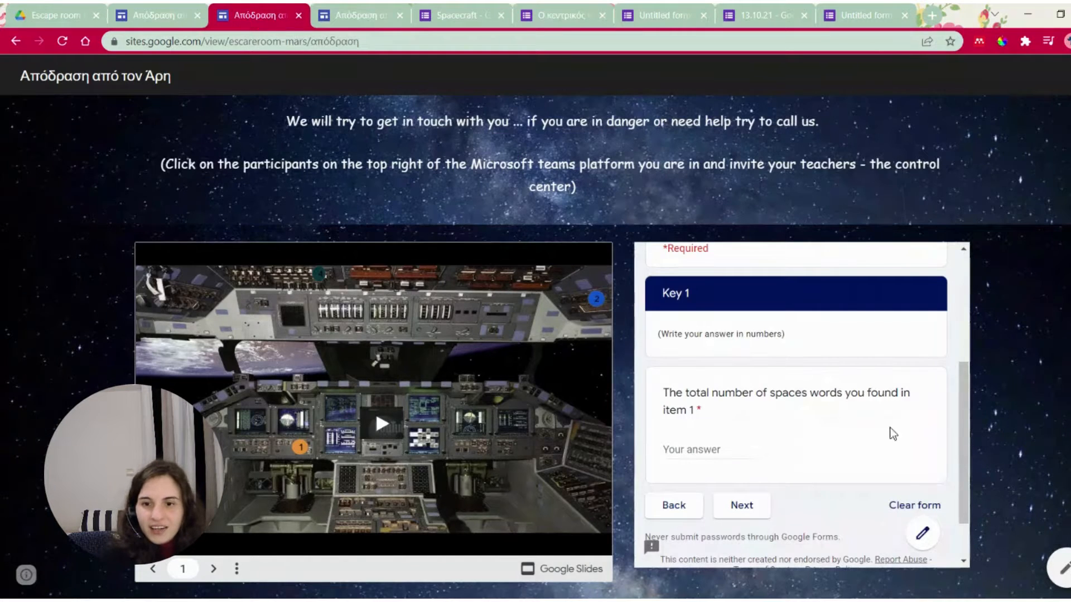
pyautogui.click(707, 449)
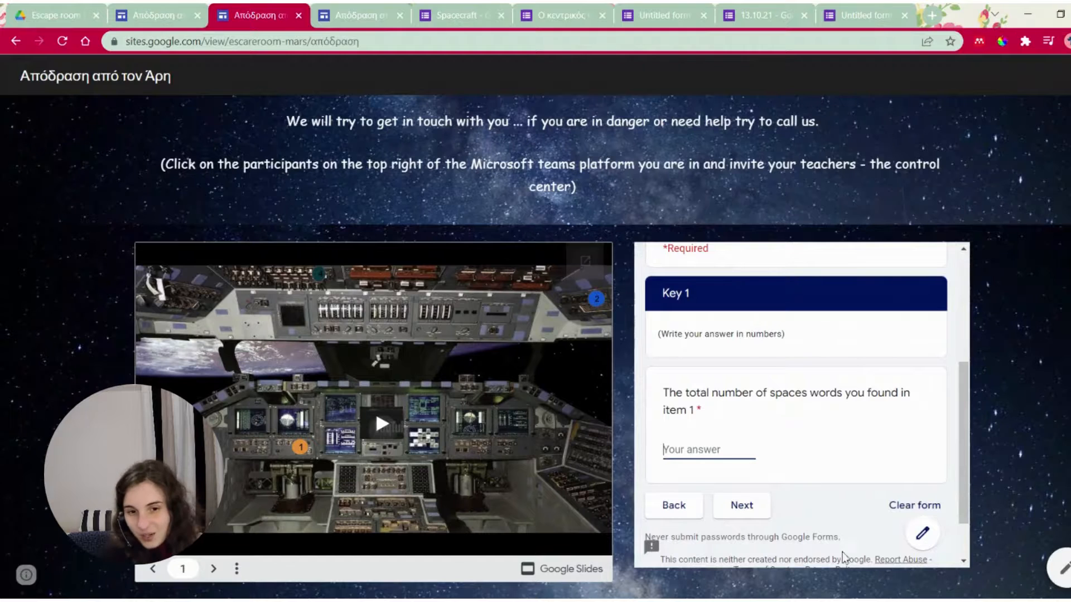
pyautogui.scroll(-1, 932, 536)
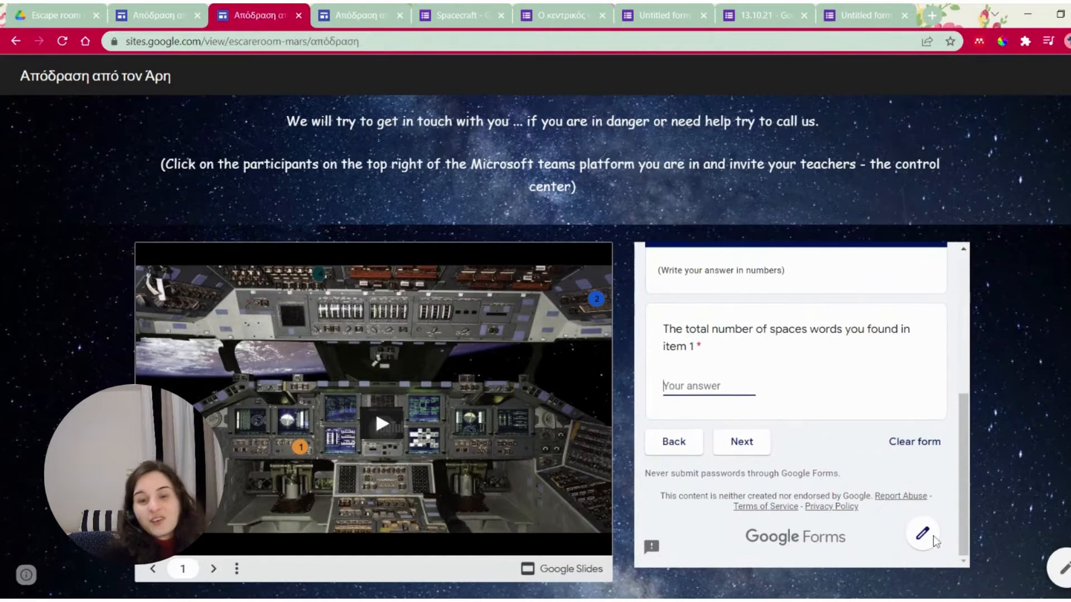
pyautogui.scroll(4, 942, 527)
pyautogui.scroll(-1, 942, 527)
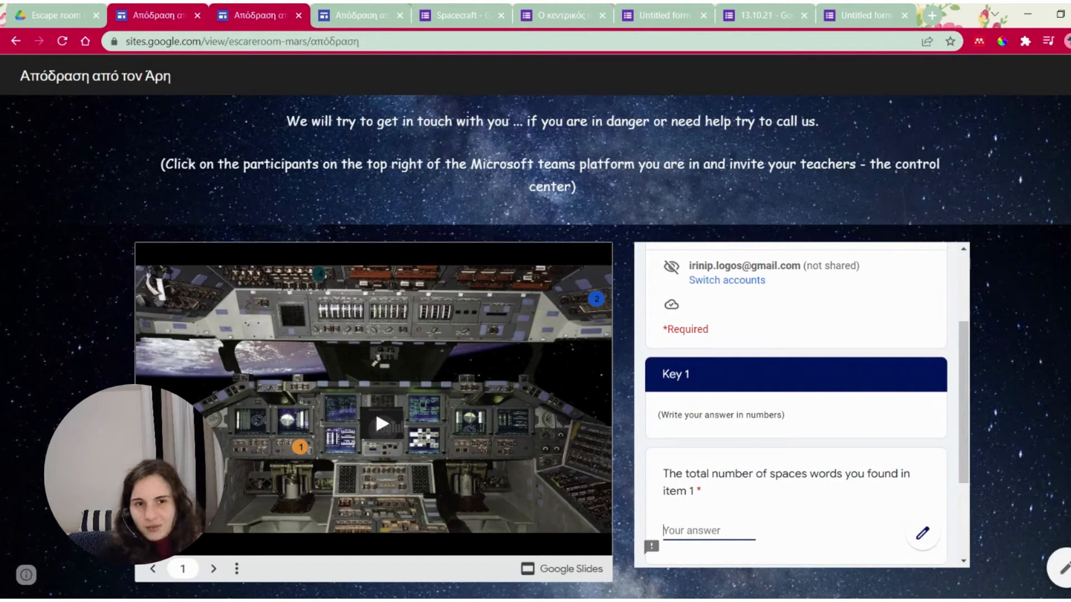
# Step: Switch to the Spacecraft form in the Google Forms editor and close its Send form dialog
pyautogui.click(158, 15)
pyautogui.click(462, 16)
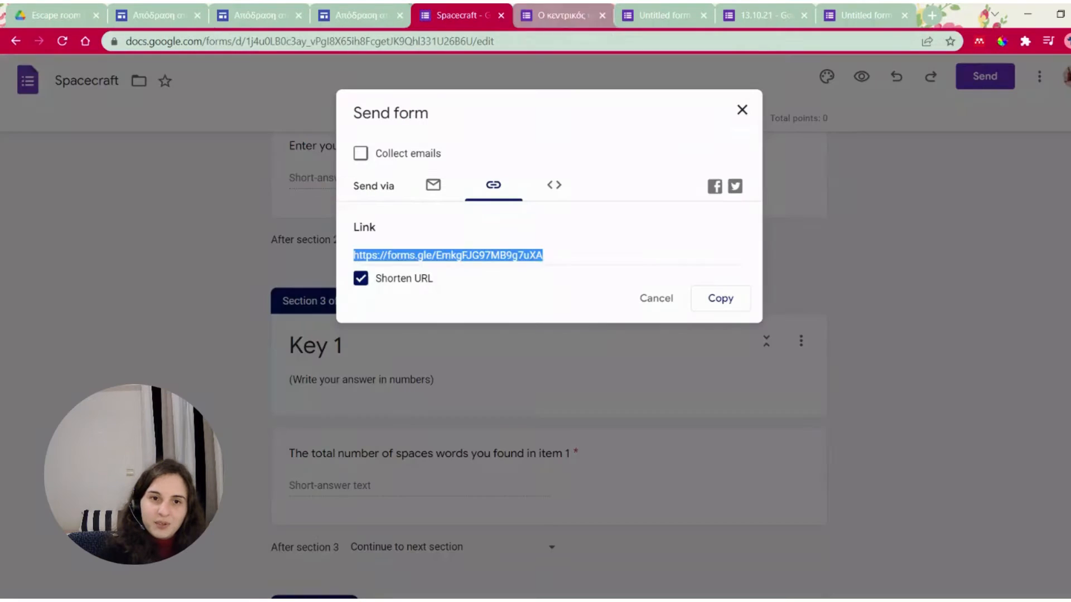
pyautogui.click(793, 59)
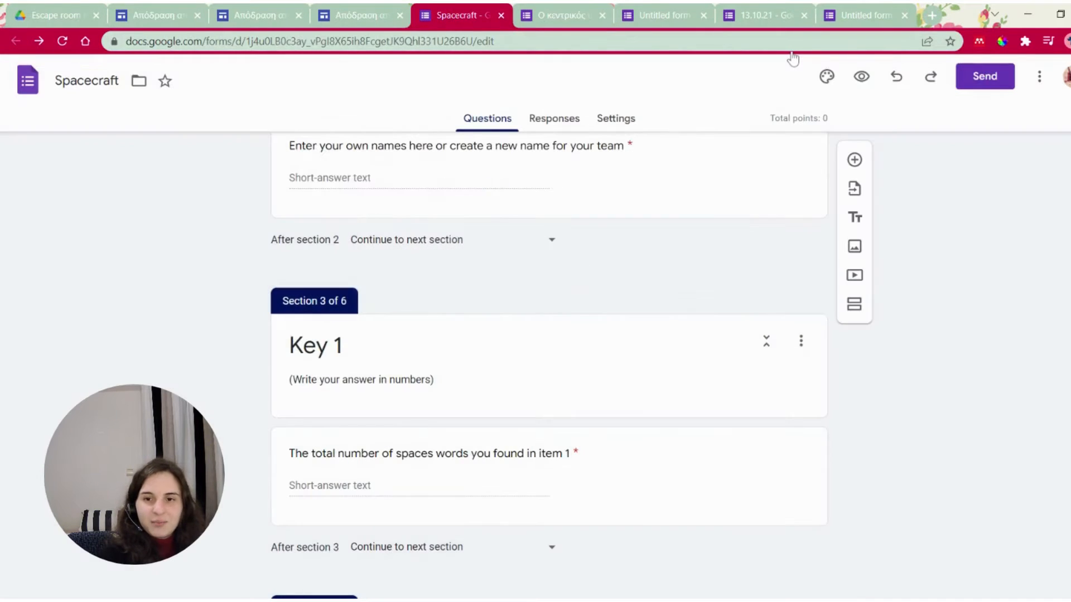